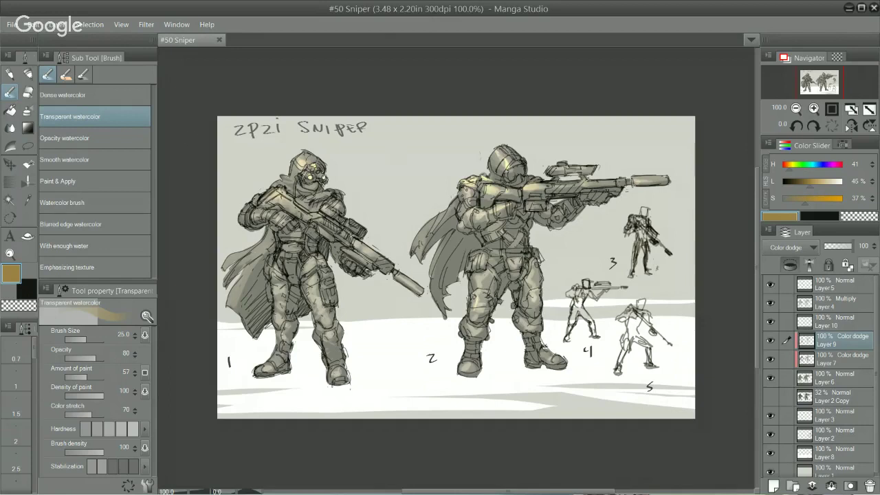
Step: Save the sniper drawing as a separate document with the file name "#51 Dr. Kilma"
click(11, 75)
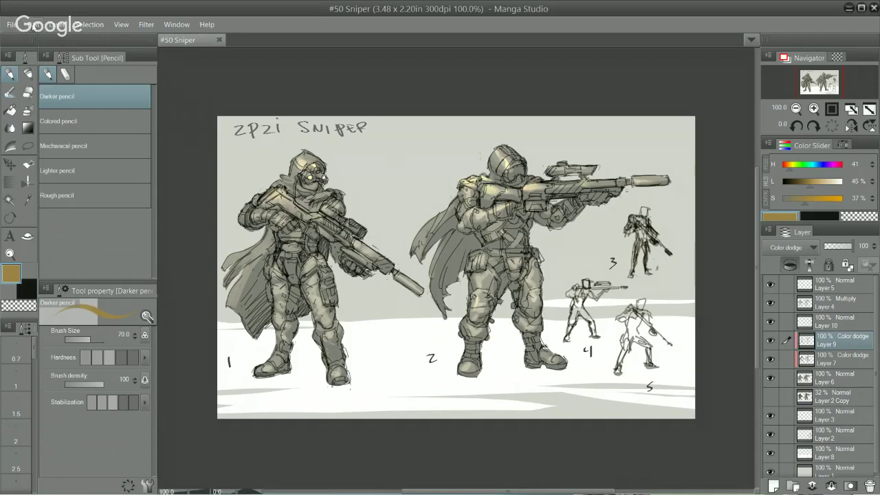
click(852, 435)
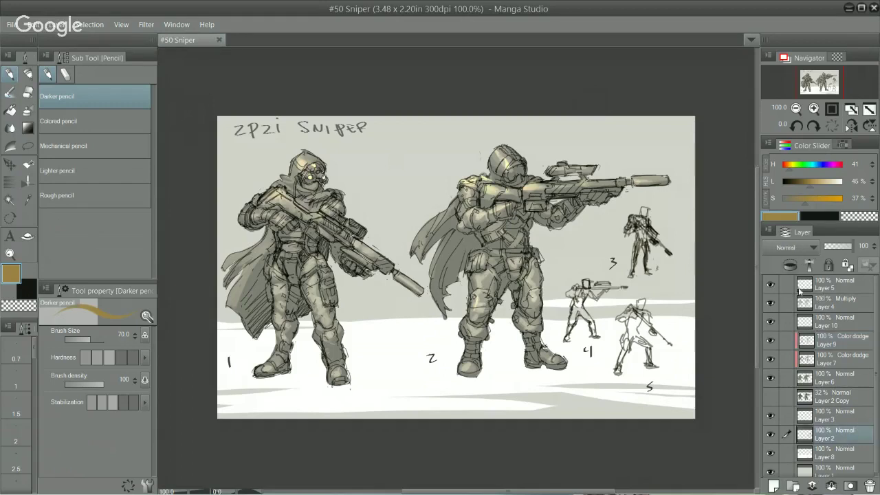
click(11, 24)
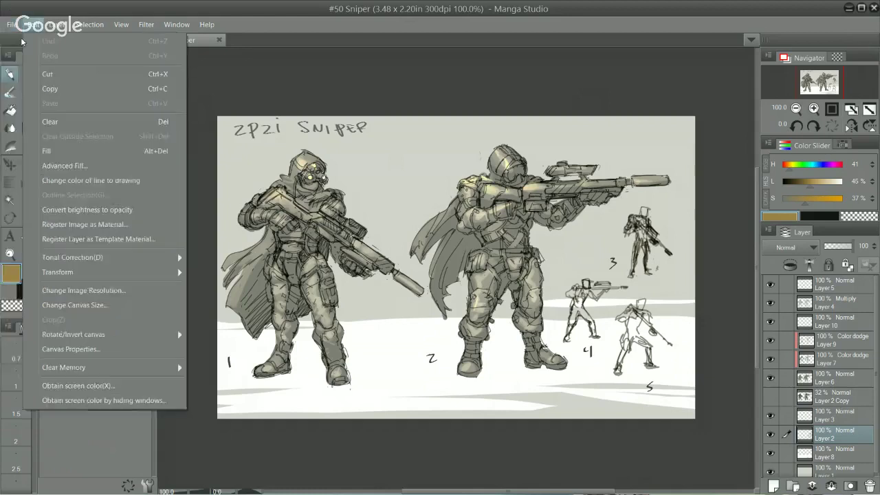
click(11, 26)
click(12, 26)
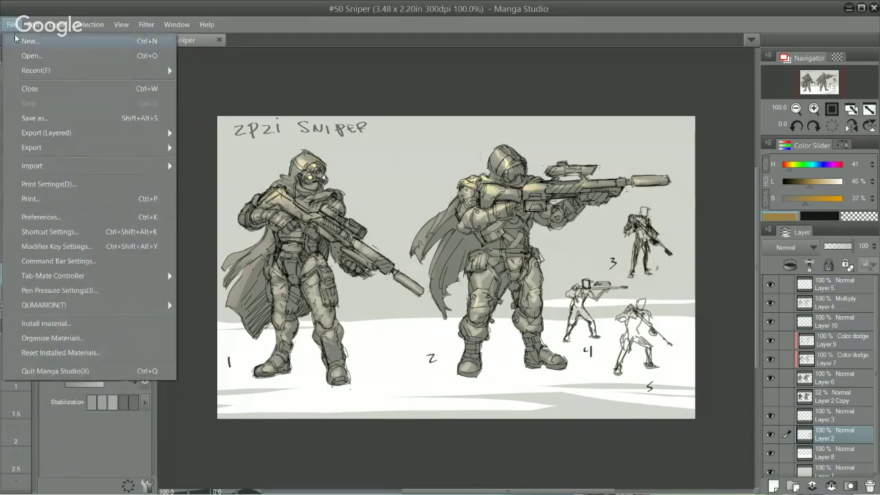
click(141, 117)
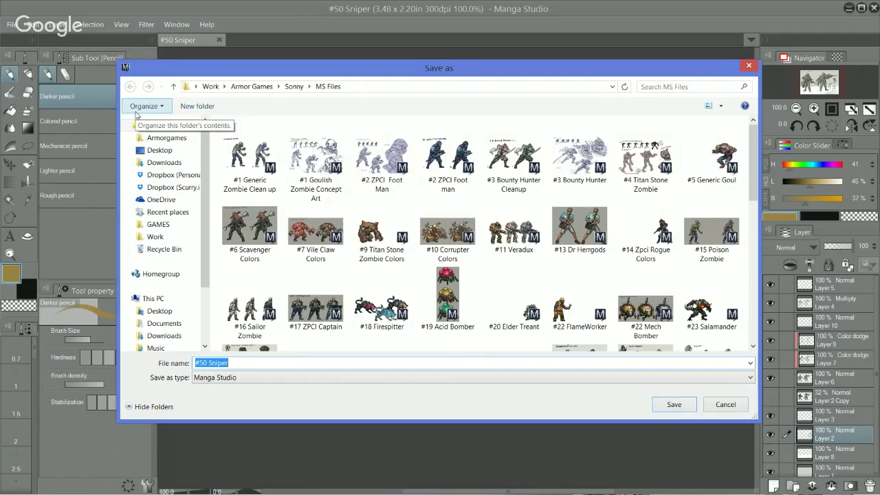
click(223, 362)
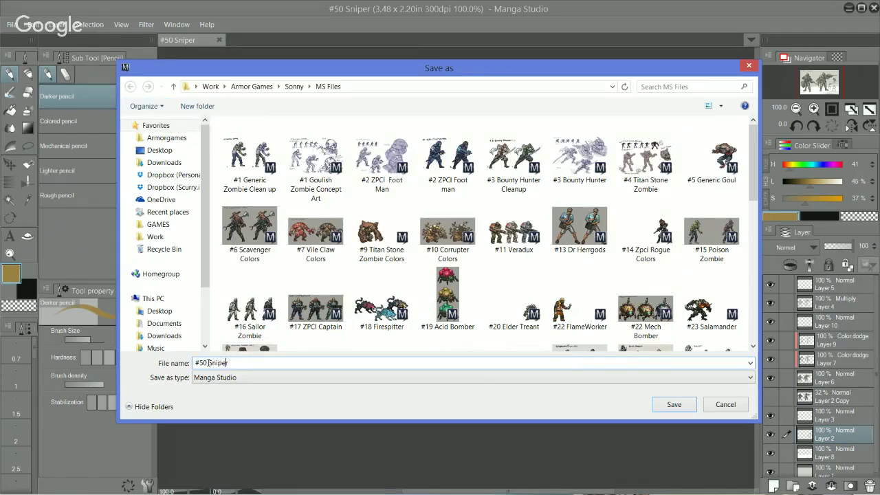
drag(232, 362, 196, 363)
text(#51)
text(Dr. Kilma)
key(Return)
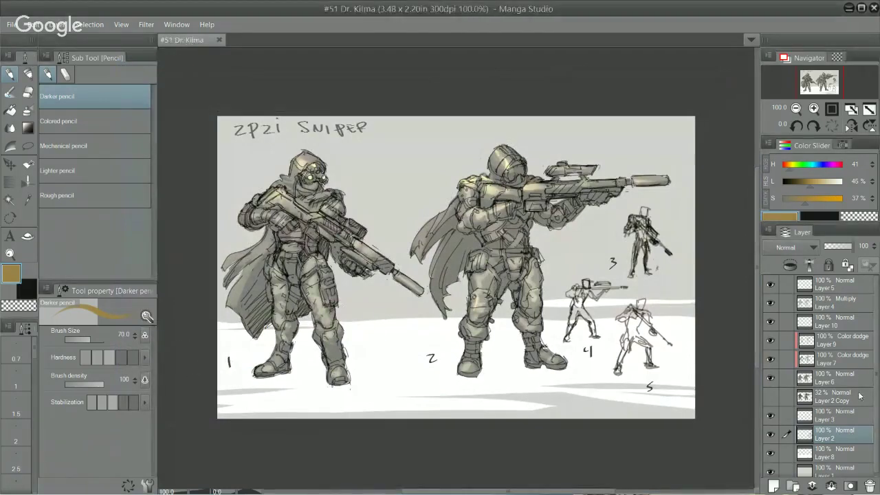
Step: Delete all sniper artwork layers from Layer 2 up to Layer 5, keeping Layer 8 and Layer 1
shift+click(839, 283)
right_click(839, 388)
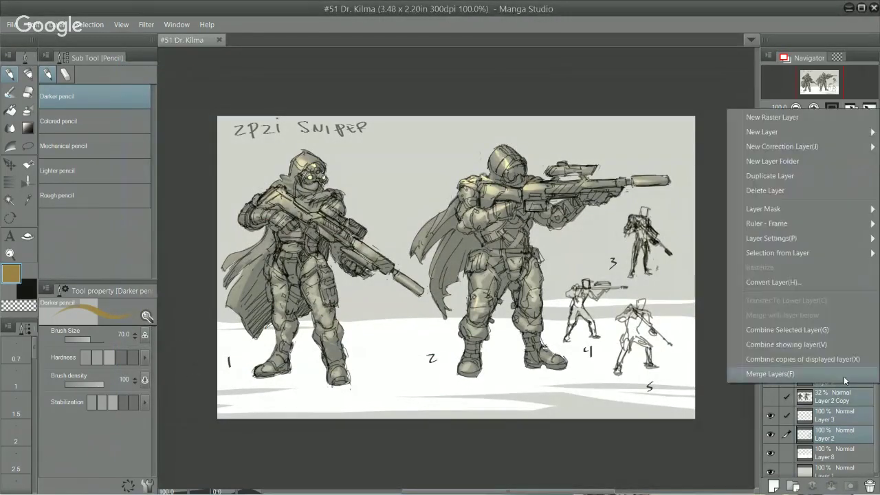
click(802, 190)
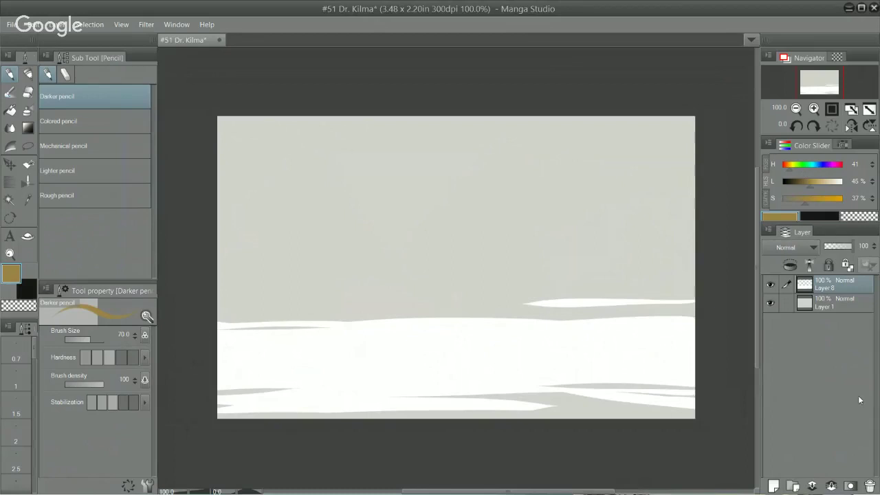
Step: Toggle the visibility of Layer 8 to compare the background with and without the snow
click(770, 286)
click(770, 286)
click(770, 287)
click(771, 286)
click(766, 285)
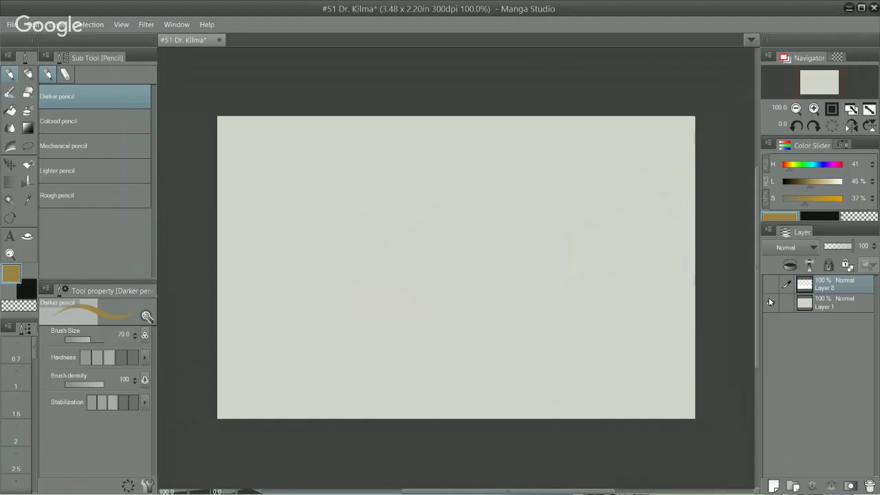
Step: Undo the layer deletion, remove the same artwork layers again, and leave Layer 8 visible
key(ctrl+z)
click(785, 452)
click(785, 452)
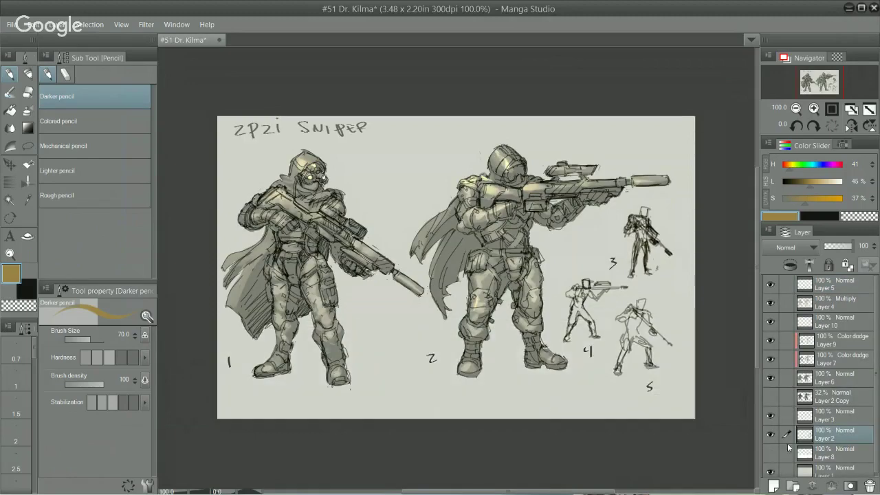
click(785, 453)
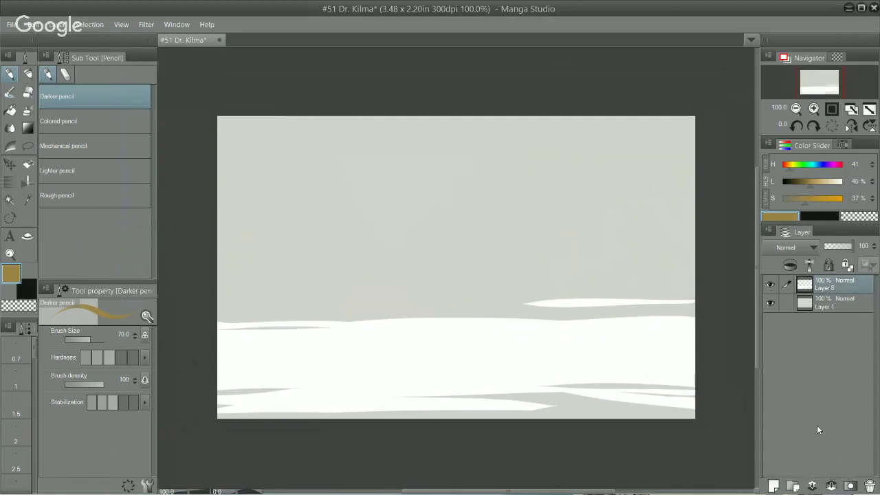
click(768, 282)
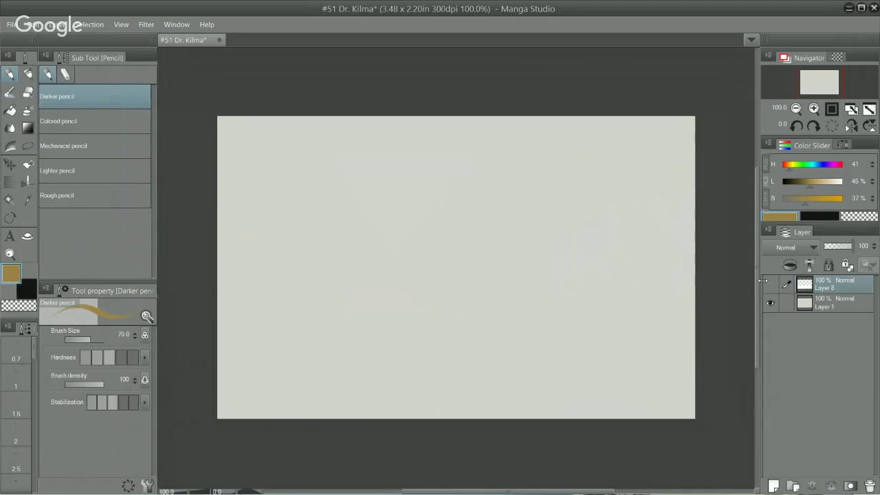
click(770, 284)
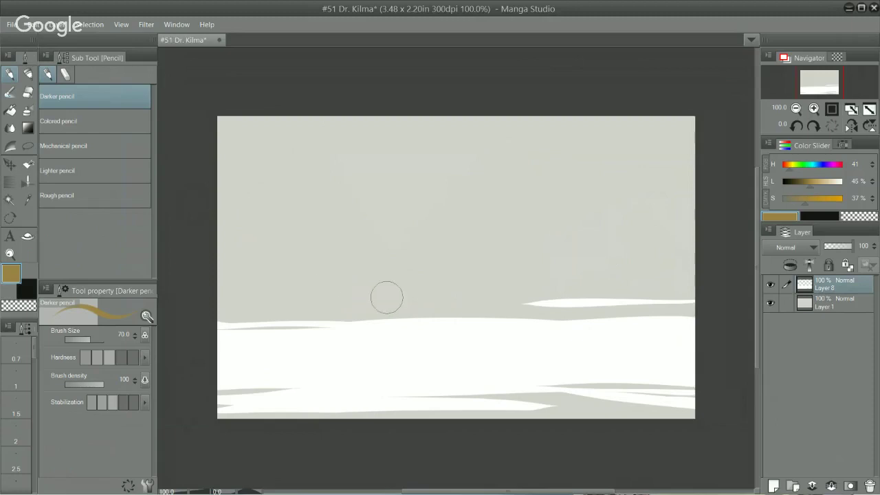
Step: Set up the Felt pen with brush size 5.0 and a dark grey-brown colour of H 20, L 37%, S 7%
key(p)
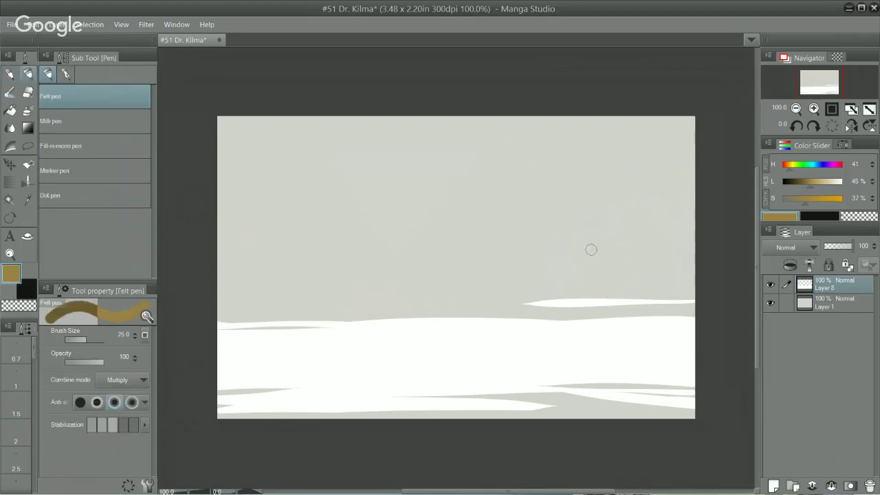
key(bracketleft)
key(bracketleft)
key(bracketleft)
key(bracketleft)
key(bracketleft)
key(bracketleft)
key(bracketleft)
key(bracketleft)
key(bracketleft)
key(bracketleft)
key(bracketleft)
key(bracketleft)
key(bracketleft)
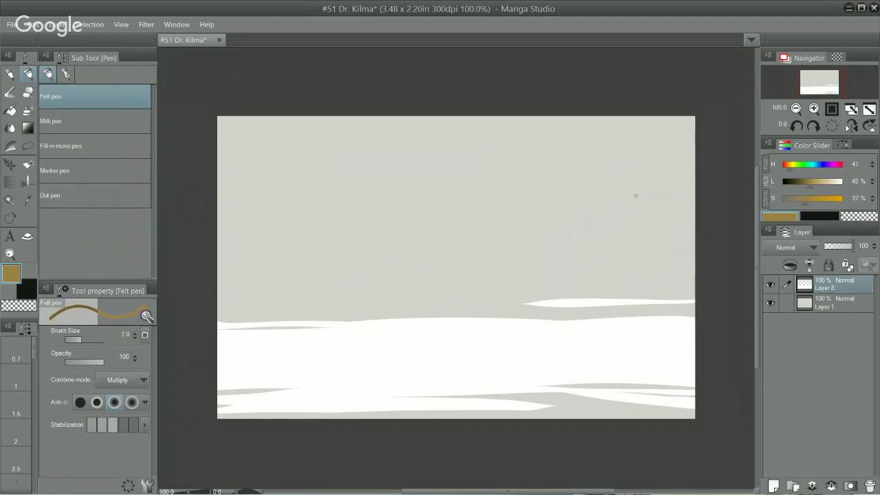
key(bracketright)
key(bracketright)
key(bracketright)
key(bracketright)
key(bracketright)
key(bracketright)
drag(662, 134, 556, 208)
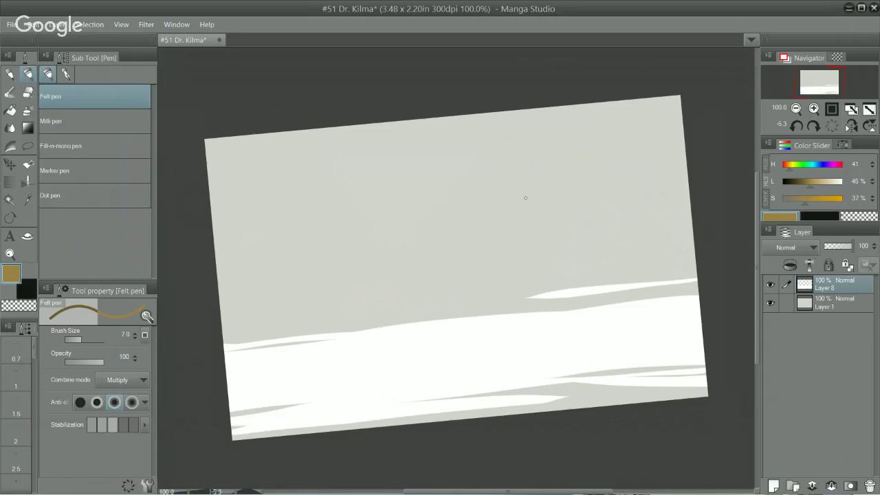
key(bracketleft)
key(bracketleft)
click(26, 291)
click(807, 184)
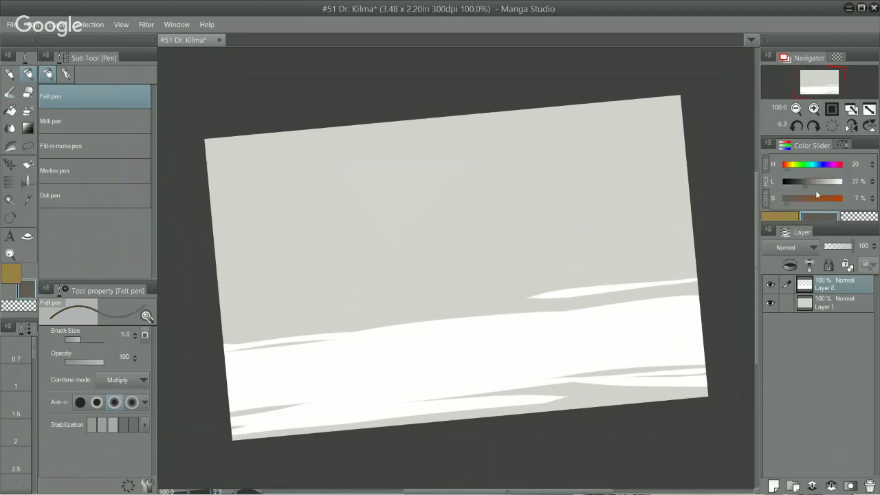
mouse_move(303, 355)
mouse_down()
mouse_move(328, 378)
mouse_move(416, 357)
mouse_up()
key(ctrl+z)
key(ctrl+y)
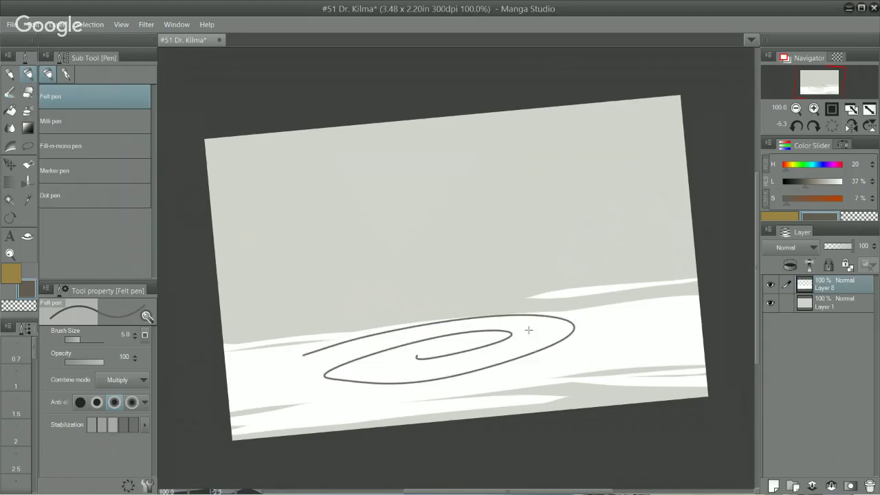
key(ctrl+z)
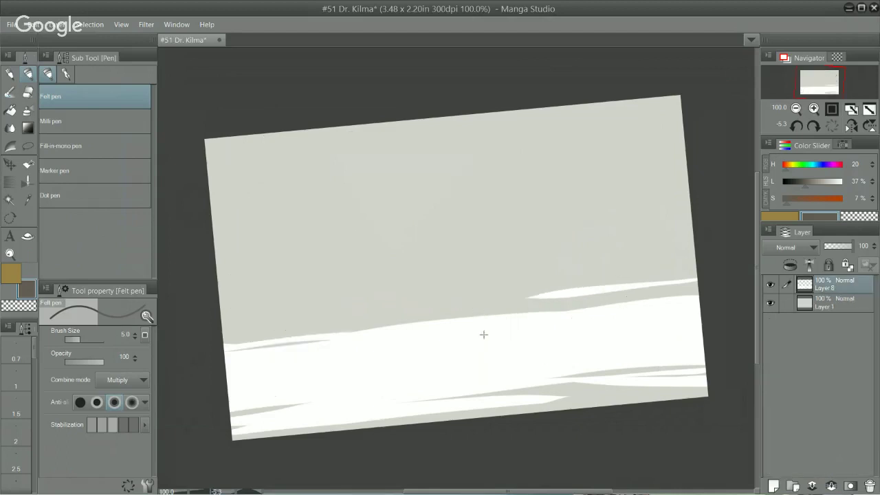
key(ctrl+z)
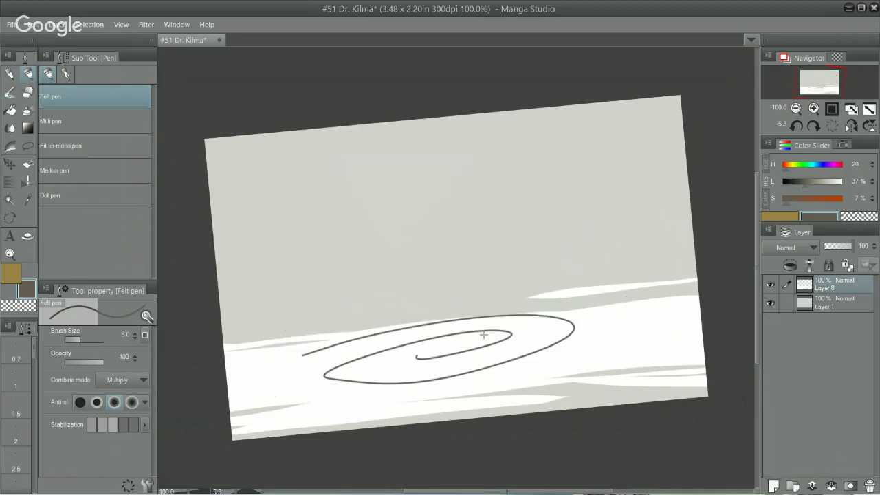
key(ctrl+z)
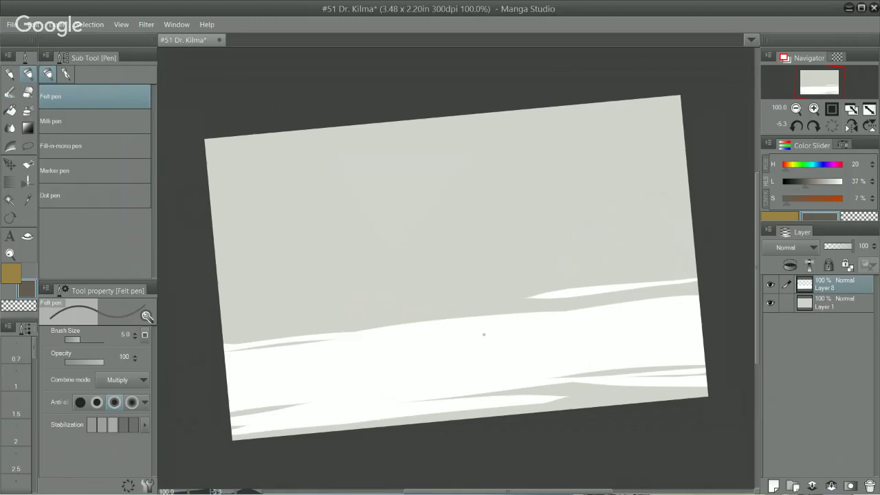
Step: Add a new raster layer above Layer 8 for the character sketches
click(773, 484)
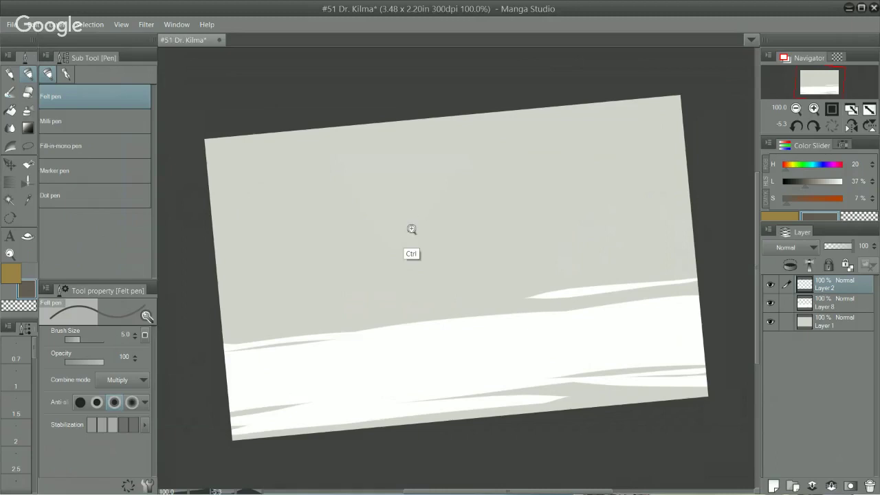
drag(410, 231, 420, 227)
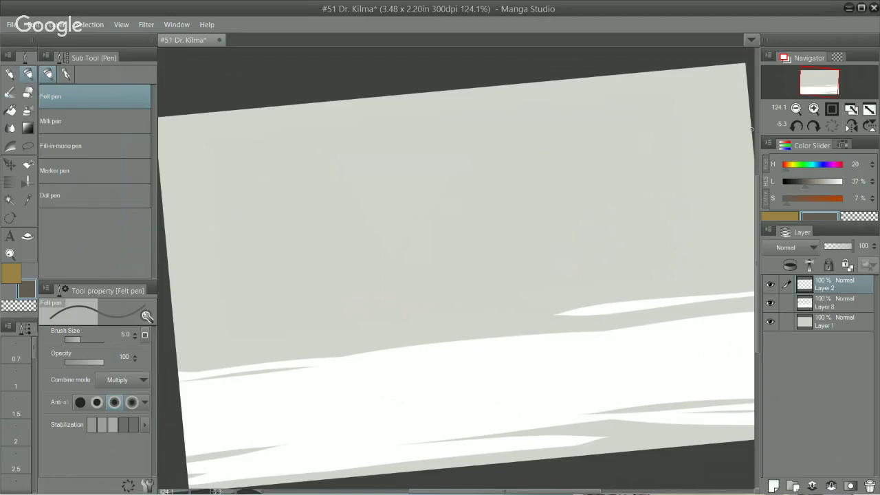
drag(519, 130, 525, 116)
drag(504, 247, 526, 235)
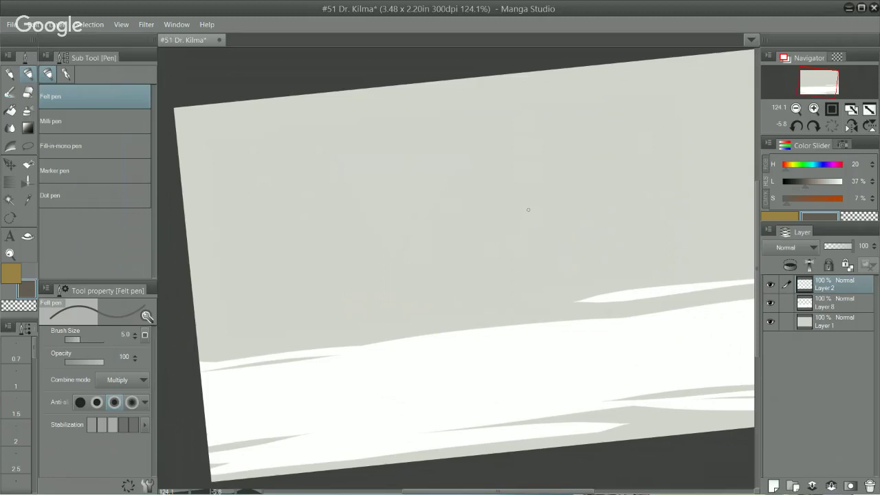
Step: Sketch the first figure's curved shoulder line and its bent, raised arm with a rough hand
mouse_move(396, 253)
mouse_down()
mouse_move(457, 243)
mouse_move(438, 232)
mouse_up()
key(ctrl+z)
drag(403, 236, 447, 248)
drag(407, 237, 404, 248)
drag(412, 239, 398, 264)
mouse_move(403, 247)
mouse_down()
mouse_move(388, 258)
mouse_move(396, 259)
mouse_move(377, 238)
mouse_up()
mouse_move(376, 238)
mouse_down()
mouse_move(385, 241)
mouse_move(375, 231)
mouse_up()
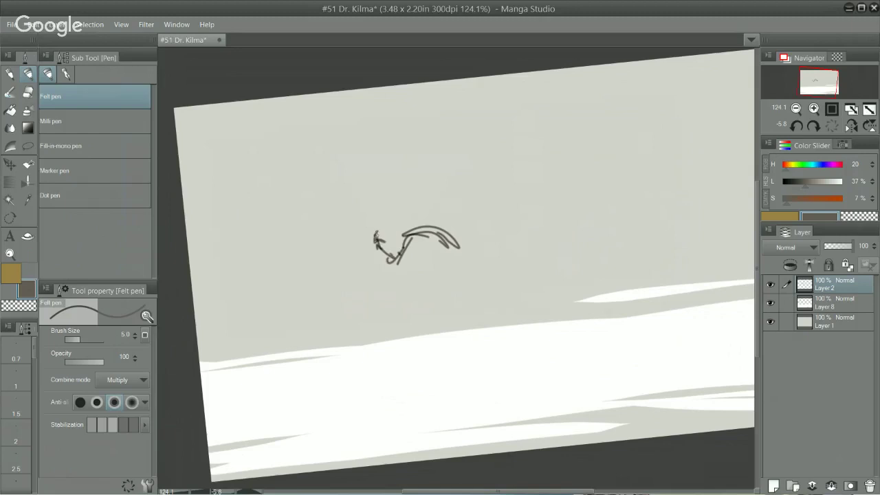
Step: Complete the first figure's basic pose with a torso centre line, hips, rough legs and a small boxy head
drag(431, 227, 429, 283)
drag(409, 279, 438, 289)
mouse_move(418, 282)
mouse_down()
mouse_move(450, 277)
mouse_move(421, 283)
mouse_move(407, 300)
mouse_up()
mouse_move(444, 279)
mouse_down()
mouse_move(401, 328)
mouse_move(439, 292)
mouse_move(443, 317)
mouse_up()
key(ctrl+z)
key(ctrl+z)
mouse_move(437, 278)
mouse_down()
mouse_move(437, 311)
mouse_move(396, 325)
mouse_up()
mouse_move(424, 209)
mouse_down()
mouse_move(440, 206)
mouse_move(436, 227)
mouse_move(441, 208)
mouse_up()
mouse_move(390, 222)
mouse_down()
mouse_move(382, 238)
mouse_move(407, 221)
mouse_up()
mouse_move(407, 220)
mouse_down()
mouse_move(435, 212)
mouse_move(465, 247)
mouse_up()
drag(465, 246, 488, 229)
key(ctrl+z)
key(ctrl+z)
key(ctrl+z)
key(ctrl+z)
key(ctrl+z)
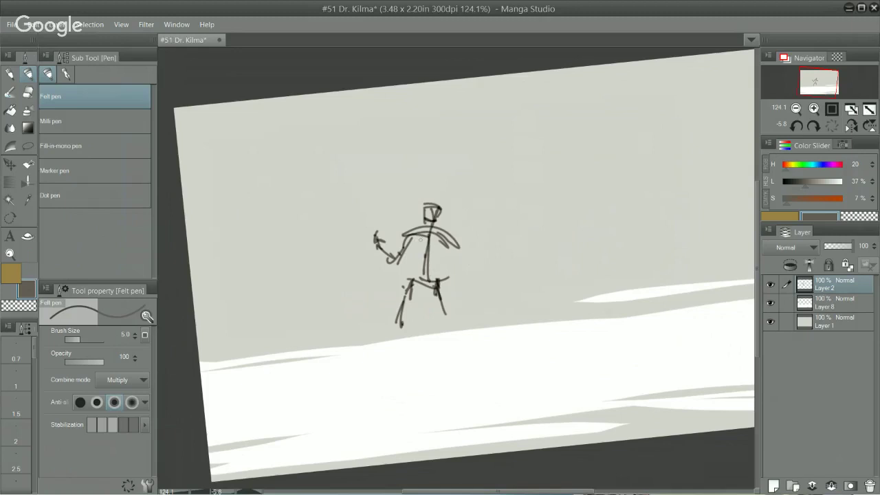
Step: Sketch the sides of the first figure's torso between the shoulders and the hips
mouse_move(411, 238)
mouse_down()
mouse_move(416, 256)
mouse_move(433, 263)
mouse_up()
key(ctrl+z)
drag(436, 255, 435, 280)
drag(412, 238, 417, 256)
Step: Redraw the first figure's legs in a wide stance with feet, erasing the old leg lines
mouse_move(418, 257)
mouse_down()
mouse_move(408, 280)
mouse_move(423, 277)
mouse_move(440, 305)
mouse_move(449, 293)
mouse_move(412, 283)
mouse_move(399, 322)
mouse_move(411, 289)
mouse_move(440, 279)
mouse_move(398, 329)
mouse_up()
key(e)
key(p)
drag(436, 279, 462, 324)
mouse_move(396, 328)
mouse_down()
mouse_move(387, 338)
mouse_move(407, 333)
mouse_up()
drag(457, 322, 476, 329)
Step: Sketch the first figure's lowered arm, then reinforce its waist and raised forearm with darker strokes
drag(455, 244, 474, 288)
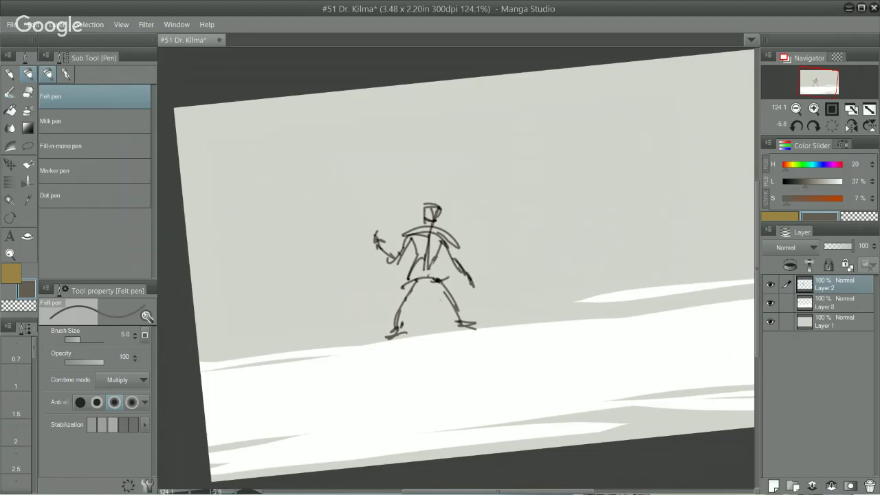
drag(430, 257, 444, 282)
drag(563, 277, 458, 263)
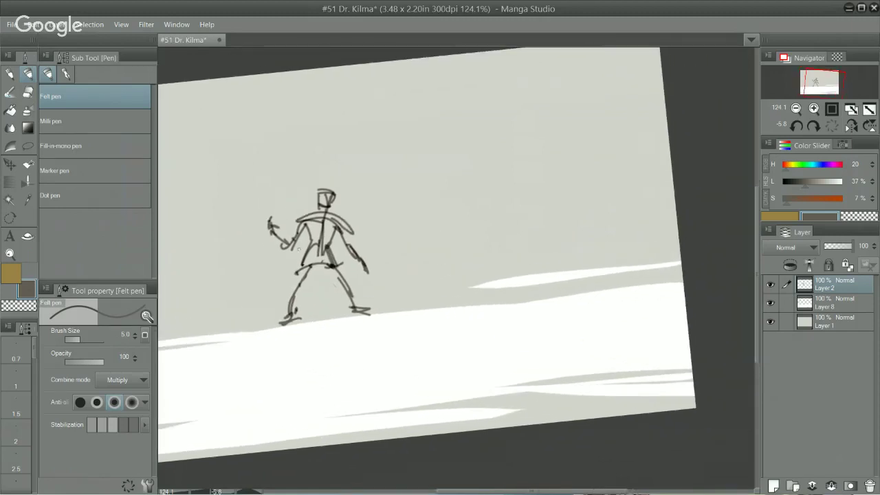
mouse_move(272, 231)
mouse_down()
mouse_move(290, 250)
mouse_move(293, 237)
mouse_up()
Step: Start a second figure beside the first with a small boxy head and a slightly slanted body line
mouse_move(440, 178)
mouse_down()
mouse_move(439, 194)
mouse_move(451, 195)
mouse_move(448, 295)
mouse_up()
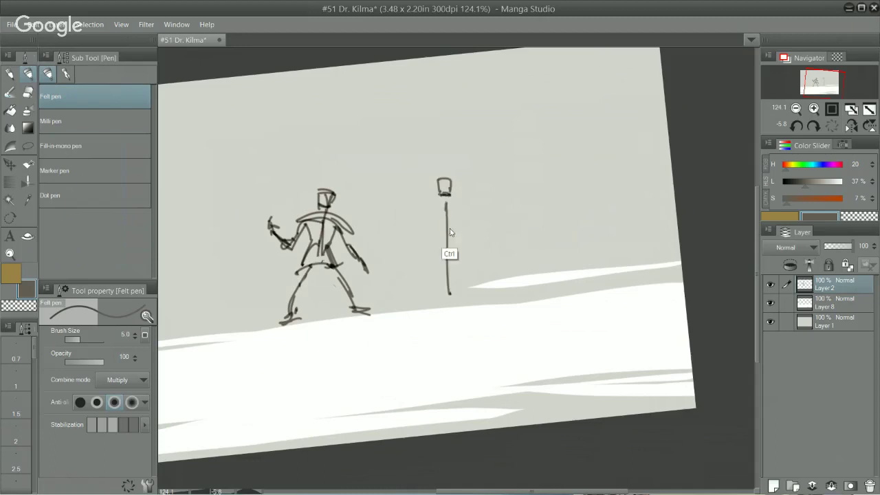
key(ctrl+z)
drag(445, 197, 453, 295)
key(ctrl+z)
drag(445, 201, 453, 296)
mouse_move(329, 209)
mouse_down()
mouse_move(335, 322)
mouse_move(330, 315)
mouse_up()
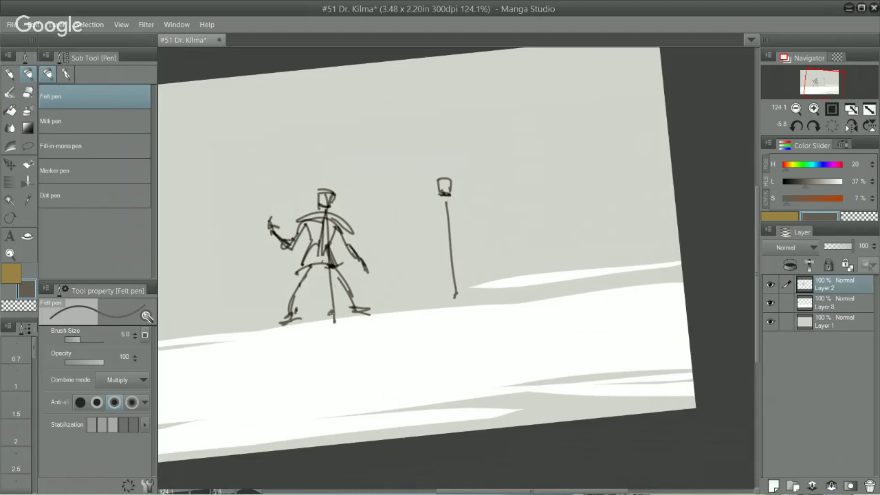
key(ctrl+z)
drag(337, 269, 354, 309)
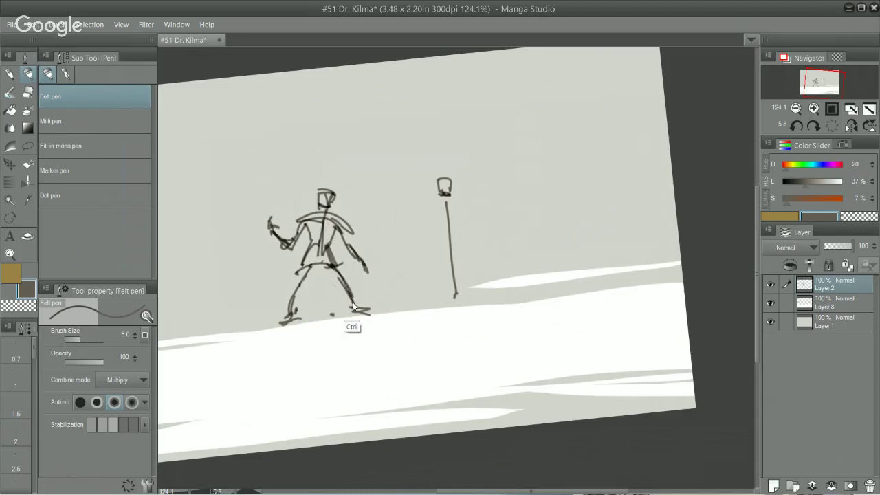
key(ctrl+z)
key(ctrl+z)
drag(337, 272, 356, 313)
drag(304, 270, 282, 322)
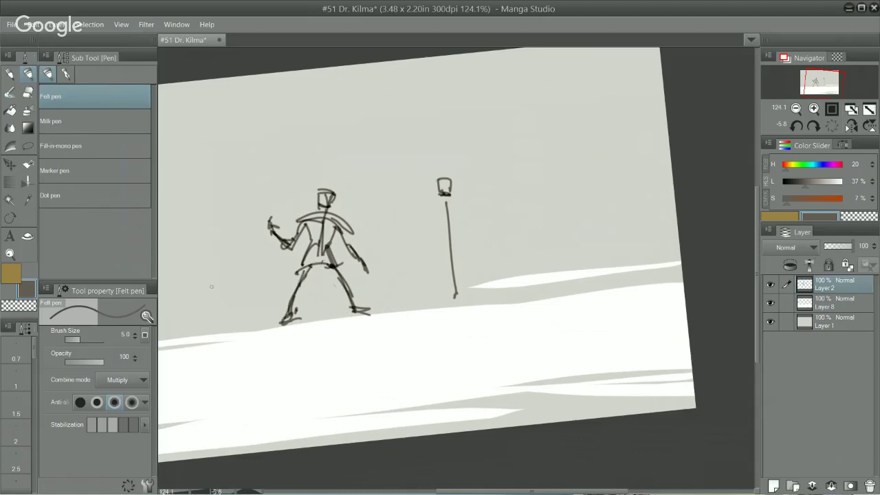
key(ctrl+z)
drag(330, 281, 328, 321)
key(ctrl+z)
key(ctrl+z)
Step: Try shoulders, a bent supporting leg and an outstretched second leg on the second figure
mouse_move(432, 202)
mouse_down()
mouse_move(460, 201)
mouse_move(432, 221)
mouse_move(445, 252)
mouse_move(439, 266)
mouse_up()
drag(439, 259, 455, 300)
drag(453, 205, 489, 291)
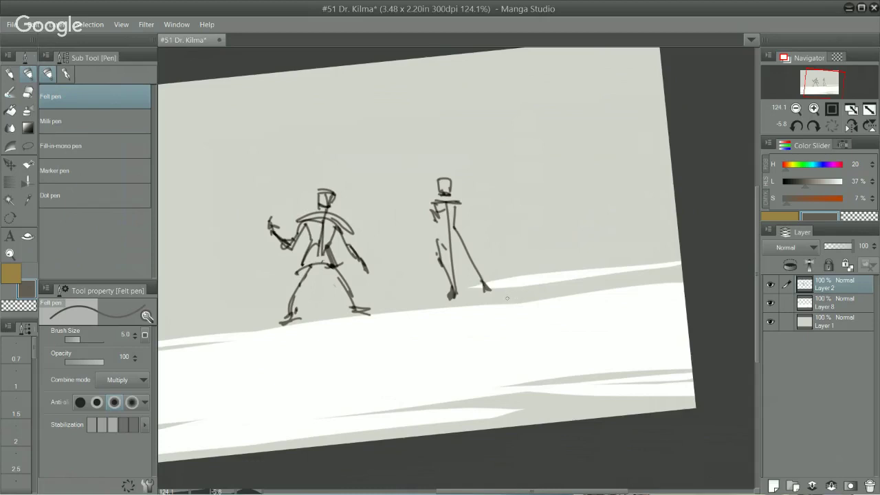
key(ctrl+z)
mouse_move(445, 238)
mouse_down()
mouse_move(465, 224)
mouse_move(489, 261)
mouse_up()
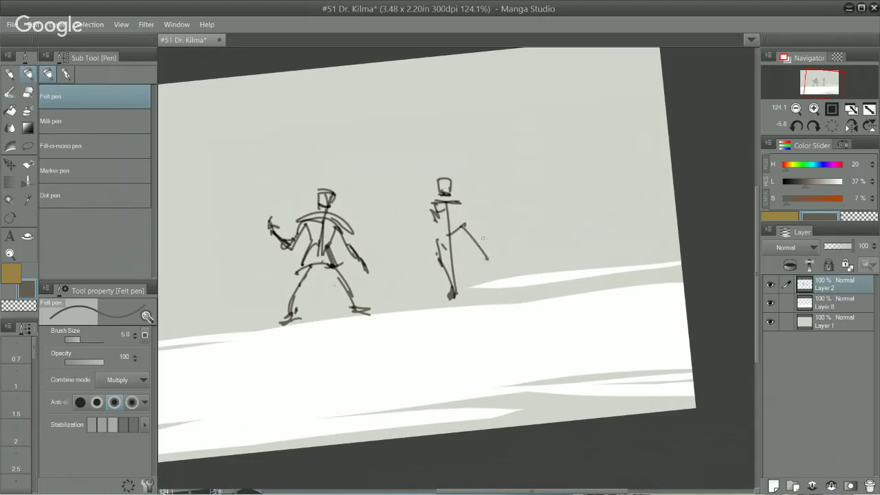
key(ctrl+z)
Step: Try a leg kicked up to the side on the second figure and undo the leg strokes
drag(450, 235, 495, 190)
mouse_move(459, 220)
mouse_down()
mouse_move(452, 227)
mouse_move(515, 174)
mouse_up()
key(ctrl+z)
key(ctrl+z)
key(ctrl+z)
key(ctrl+z)
key(ctrl+z)
key(ctrl+z)
Step: Try a new bent supporting leg and a darker body line on the second figure, undoing the extra dark strokes
mouse_move(440, 237)
mouse_down()
mouse_move(436, 256)
mouse_move(454, 295)
mouse_up()
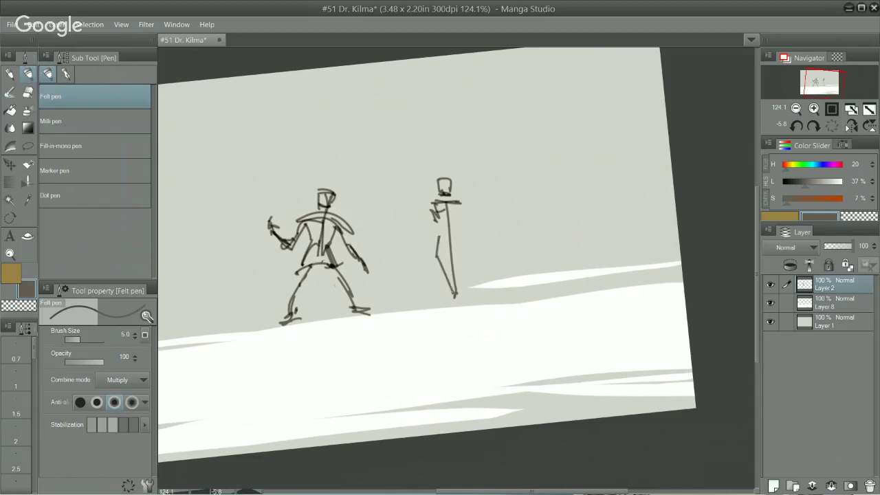
mouse_move(438, 260)
mouse_down()
mouse_move(454, 296)
mouse_move(445, 304)
mouse_up()
drag(444, 304, 455, 304)
drag(445, 195, 456, 305)
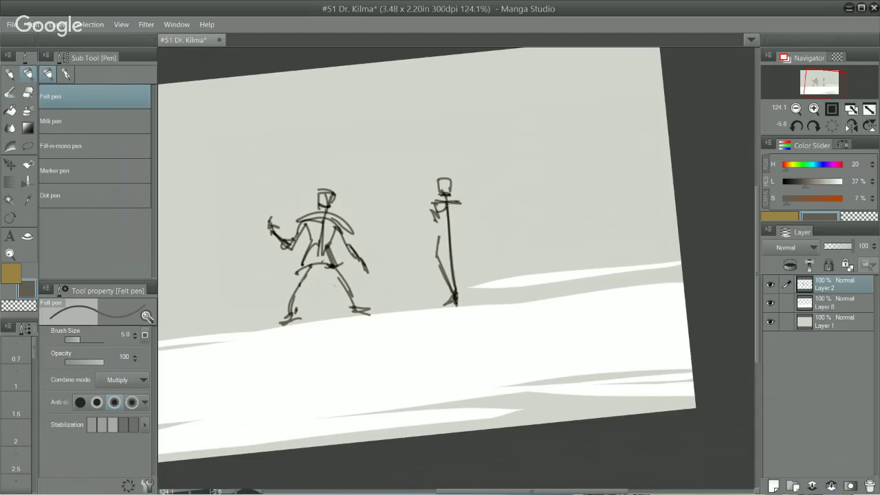
drag(450, 214, 457, 289)
drag(454, 286, 458, 301)
drag(448, 199, 456, 294)
key(ctrl+z)
key(ctrl+z)
key(ctrl+z)
key(ctrl+z)
Step: Try a high kicking leg with a raised foot, then undo the second figure back to its head and body line
mouse_move(458, 234)
mouse_down()
mouse_move(463, 238)
mouse_move(425, 223)
mouse_move(461, 256)
mouse_move(516, 189)
mouse_move(501, 199)
mouse_move(507, 195)
mouse_up()
drag(513, 179, 511, 194)
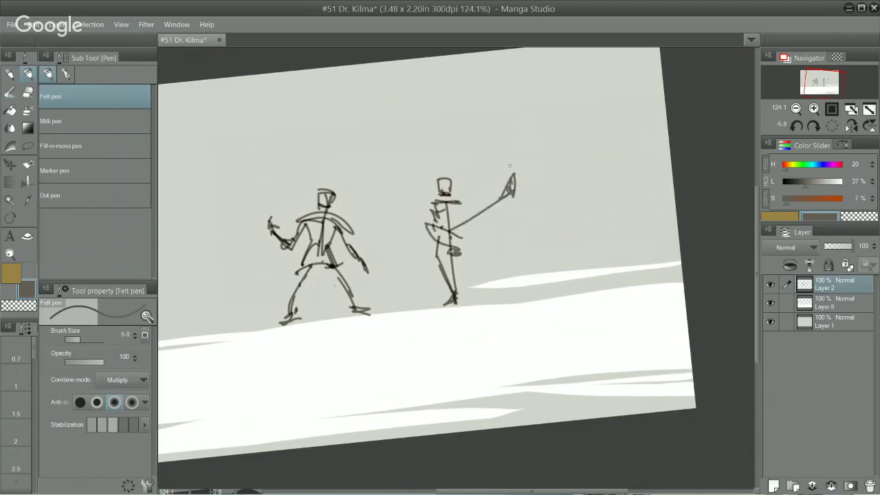
drag(507, 163, 520, 207)
drag(517, 202, 511, 212)
key(ctrl+z)
key(ctrl+z)
key(ctrl+z)
key(ctrl+z)
key(ctrl+z)
key(ctrl+z)
key(ctrl+z)
key(ctrl+z)
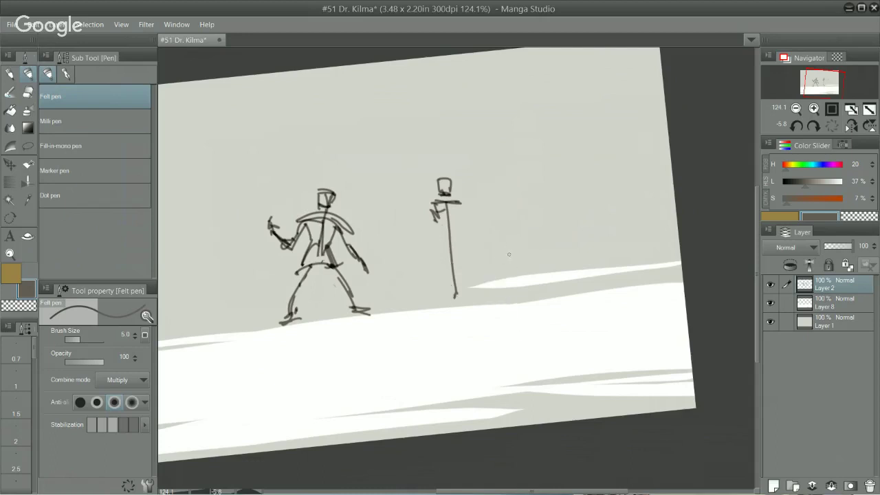
key(ctrl+z)
key(ctrl+z)
key(ctrl+z)
key(ctrl+z)
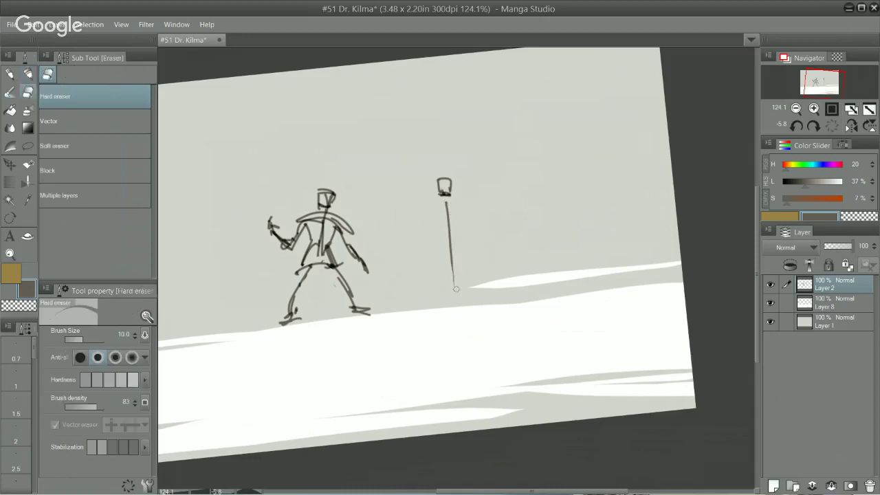
Step: Trim the lower end of the second figure's body line and sketch curved, sloping shoulders beneath its head
mouse_move(434, 206)
mouse_down()
mouse_move(459, 215)
mouse_move(431, 213)
mouse_up()
drag(264, 224, 272, 209)
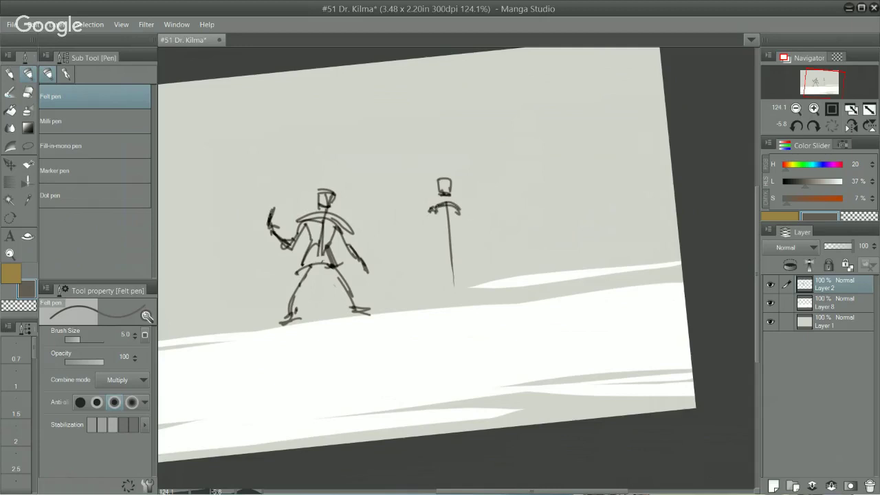
mouse_move(431, 208)
mouse_down()
mouse_move(463, 213)
mouse_move(458, 219)
mouse_move(460, 197)
mouse_move(423, 205)
mouse_up()
key(ctrl+z)
key(ctrl+z)
key(ctrl+z)
key(ctrl+z)
mouse_move(428, 201)
mouse_down()
mouse_move(463, 203)
mouse_move(449, 230)
mouse_up()
key(ctrl+z)
key(ctrl+z)
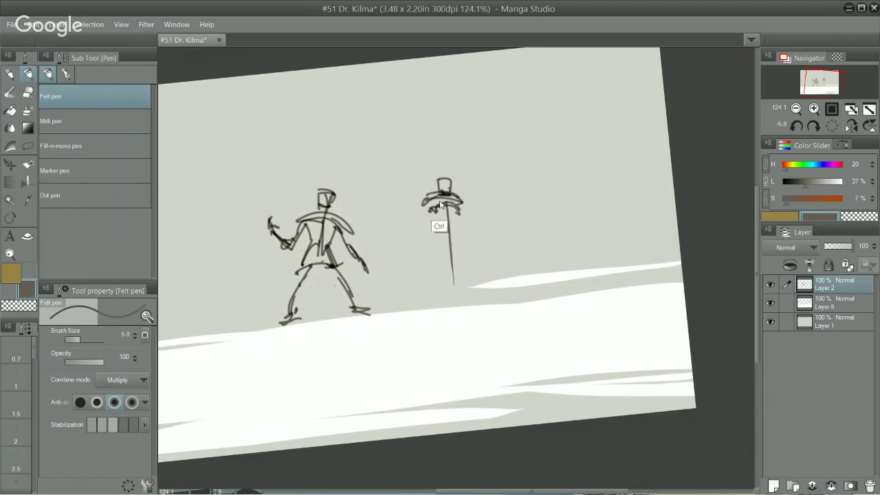
key(ctrl+z)
Step: Sketch the sides of the second figure's torso and its waist
mouse_move(422, 200)
mouse_down()
mouse_move(465, 199)
mouse_move(442, 237)
mouse_up()
drag(425, 203, 425, 231)
drag(425, 232, 444, 232)
mouse_move(442, 232)
mouse_down()
mouse_move(456, 199)
mouse_move(432, 251)
mouse_up()
Step: Draw the second figure's legs in an uneven wide stance with both feet on the ground
mouse_move(423, 241)
mouse_down()
mouse_move(449, 240)
mouse_move(415, 263)
mouse_move(427, 271)
mouse_move(469, 262)
mouse_move(427, 279)
mouse_move(420, 300)
mouse_up()
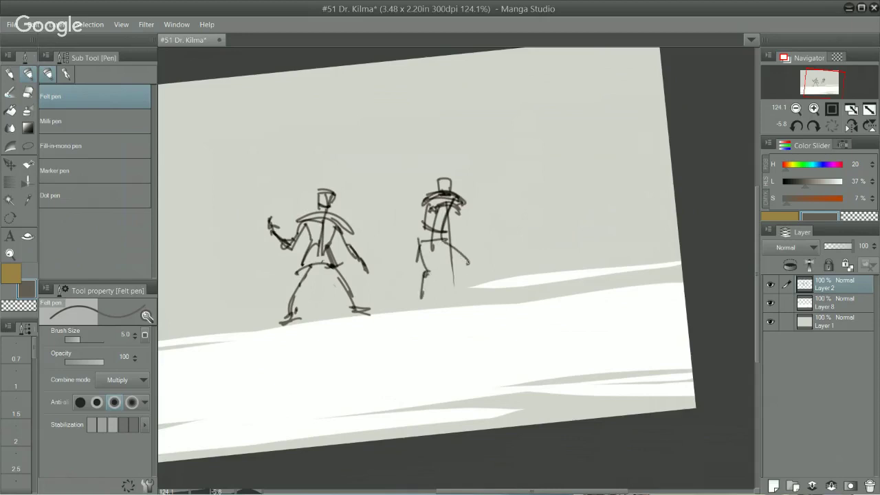
drag(468, 262, 480, 287)
drag(418, 299, 416, 306)
drag(417, 300, 497, 295)
Step: Sketch the second figure's arms, one raised with a hand and the other reaching down and outward
mouse_move(423, 201)
mouse_down()
mouse_move(409, 224)
mouse_move(407, 208)
mouse_move(410, 224)
mouse_move(391, 197)
mouse_move(397, 189)
mouse_move(402, 197)
mouse_up()
drag(396, 194, 502, 253)
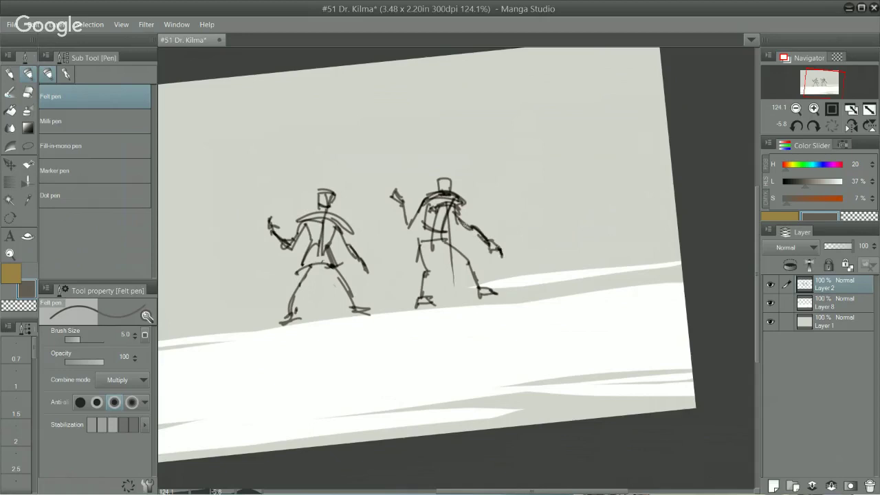
drag(394, 199, 401, 179)
key(ctrl+z)
Step: Thicken the second figure's lowered arm and raised upper arm with darker strokes, undoing the unwanted lines
drag(460, 202, 488, 241)
drag(404, 201, 411, 231)
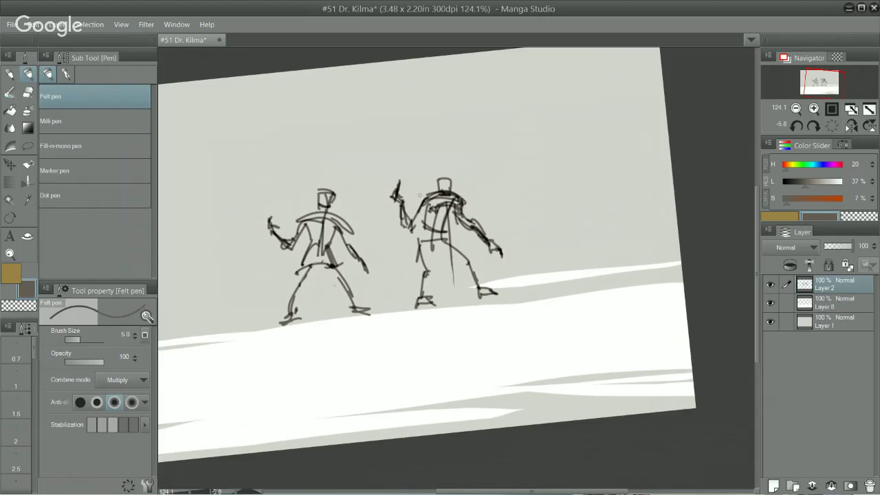
key(ctrl+z)
key(ctrl+z)
drag(471, 229, 499, 252)
drag(458, 208, 473, 229)
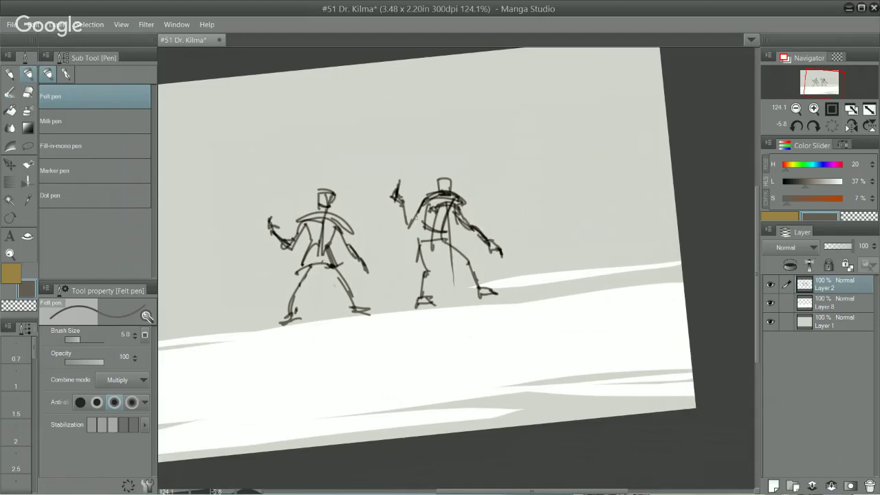
drag(407, 221, 425, 197)
Step: Refine the second figure's raised hand and add lines across its waist and hips
mouse_move(494, 254)
mouse_down()
mouse_move(544, 263)
mouse_move(353, 229)
mouse_move(467, 254)
mouse_up()
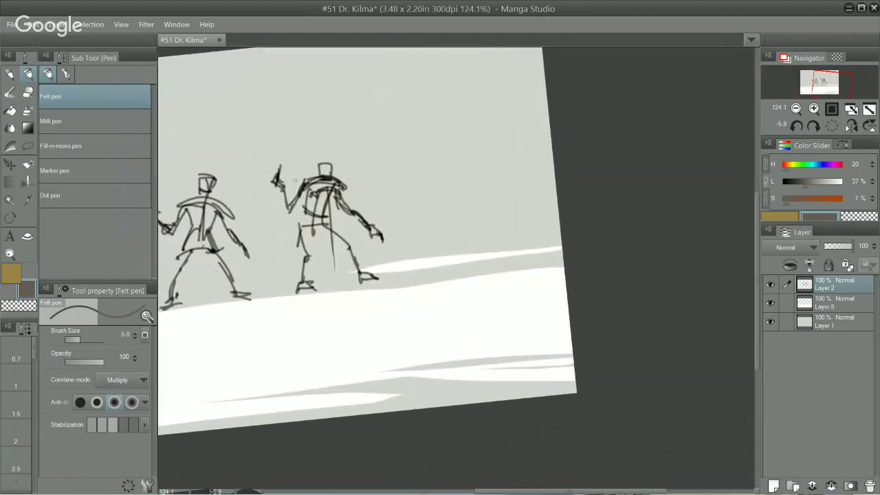
drag(283, 161, 278, 183)
key(ctrl+z)
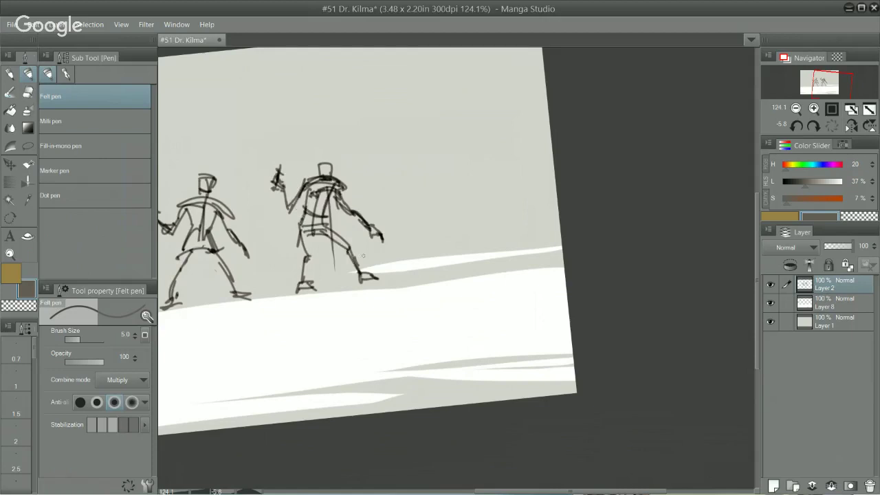
Step: Start a third figure beside the second with a hunched head and shoulders, a raised hand and an outstretched lowered arm
drag(438, 242, 527, 244)
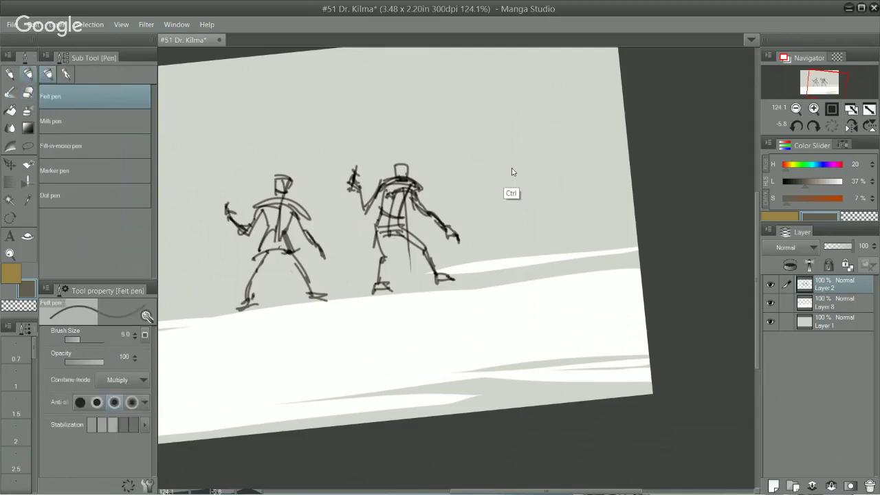
mouse_move(516, 164)
mouse_down()
mouse_move(516, 177)
mouse_move(530, 179)
mouse_move(542, 157)
mouse_move(539, 175)
mouse_up()
key(ctrl+z)
mouse_move(521, 158)
mouse_down()
mouse_move(537, 173)
mouse_move(532, 165)
mouse_move(544, 174)
mouse_move(540, 163)
mouse_move(547, 165)
mouse_move(547, 186)
mouse_move(504, 201)
mouse_move(534, 166)
mouse_move(550, 190)
mouse_move(517, 202)
mouse_up()
key(ctrl+z)
mouse_move(506, 177)
mouse_down()
mouse_move(482, 186)
mouse_move(481, 209)
mouse_up()
mouse_move(476, 179)
mouse_down()
mouse_move(491, 191)
mouse_move(480, 180)
mouse_move(489, 189)
mouse_move(479, 189)
mouse_up()
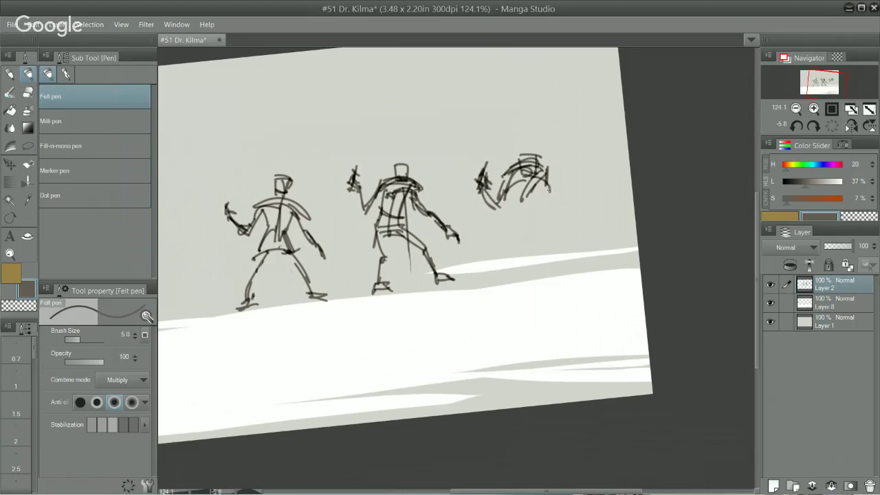
drag(549, 189, 583, 216)
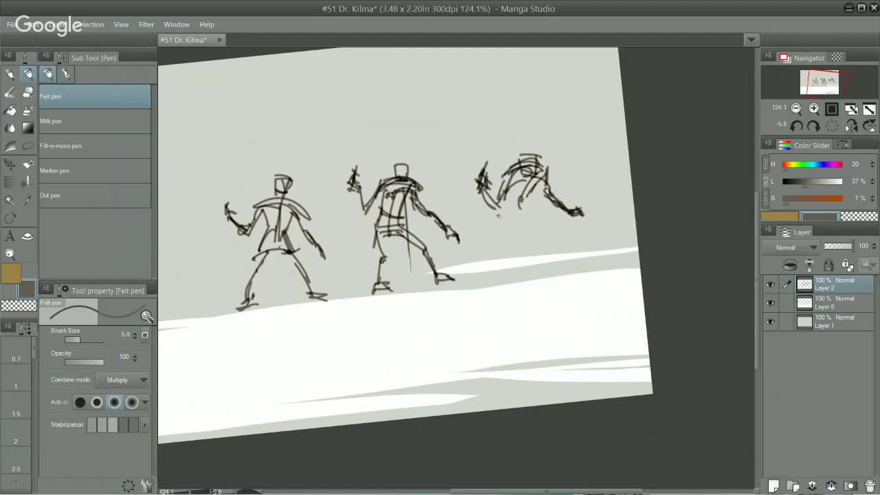
Step: Rework the third figure's shoulder line and leaning torso, and close off its lower body with a short curve
mouse_move(497, 216)
mouse_down()
mouse_move(509, 225)
mouse_move(519, 218)
mouse_up()
key(ctrl+z)
mouse_move(501, 180)
mouse_down()
mouse_move(531, 160)
mouse_move(537, 170)
mouse_up()
key(e)
key(p)
drag(490, 188, 541, 163)
mouse_move(538, 165)
mouse_down()
mouse_move(501, 181)
mouse_move(551, 179)
mouse_up()
key(ctrl+z)
key(ctrl+z)
mouse_move(496, 181)
mouse_down()
mouse_move(547, 174)
mouse_move(520, 174)
mouse_move(536, 158)
mouse_move(512, 221)
mouse_move(520, 218)
mouse_up()
key(ctrl+z)
key(ctrl+z)
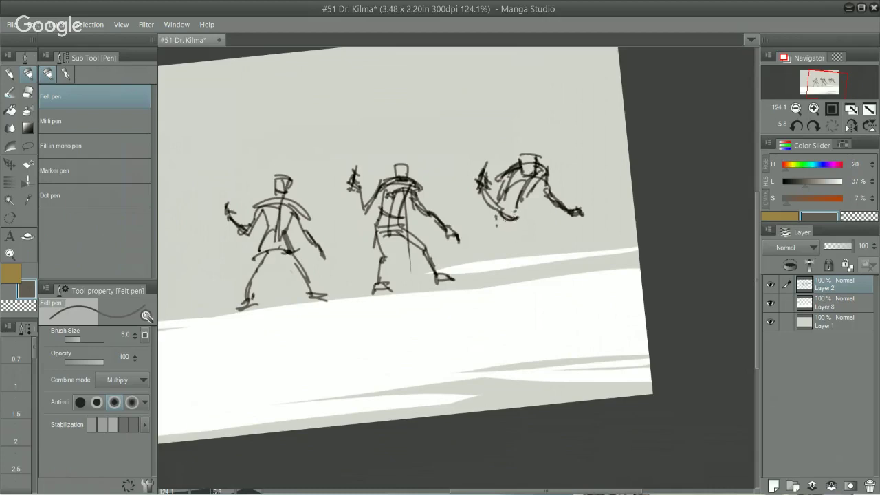
Step: Try sweeping, curled legs for a leaping pose on the third figure and undo them
drag(530, 168, 540, 261)
key(ctrl+z)
mouse_move(500, 214)
mouse_down()
mouse_move(469, 261)
mouse_move(516, 217)
mouse_move(451, 206)
mouse_move(563, 216)
mouse_move(516, 239)
mouse_up()
key(ctrl+z)
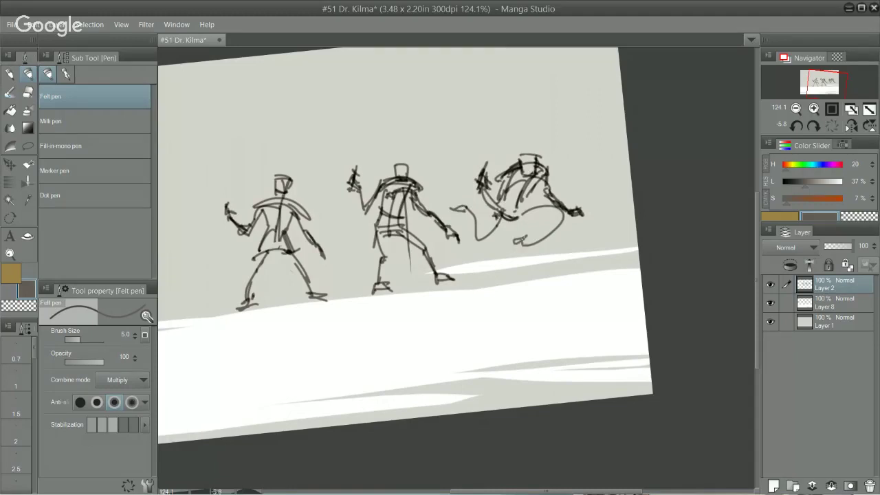
key(ctrl+z)
key(ctrl+z)
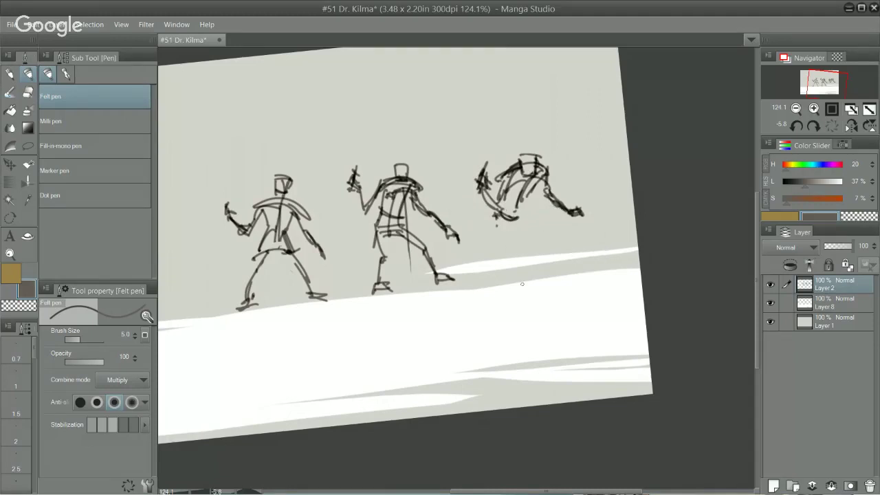
Step: Try a vertical body line beneath the third figure ending on a slanted ground line
drag(529, 179, 535, 265)
key(ctrl+z)
drag(530, 180, 535, 265)
mouse_move(504, 281)
mouse_down()
mouse_move(539, 268)
mouse_move(512, 278)
mouse_up()
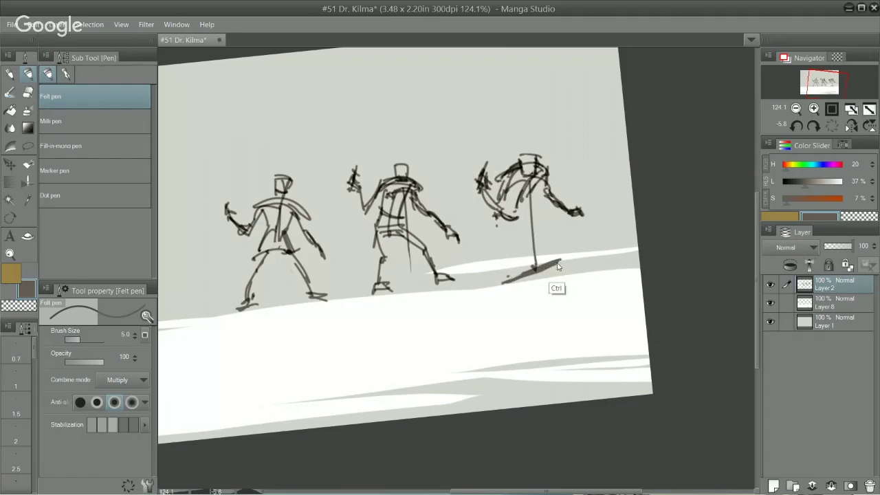
key(ctrl+z)
drag(570, 249, 511, 281)
key(ctrl+z)
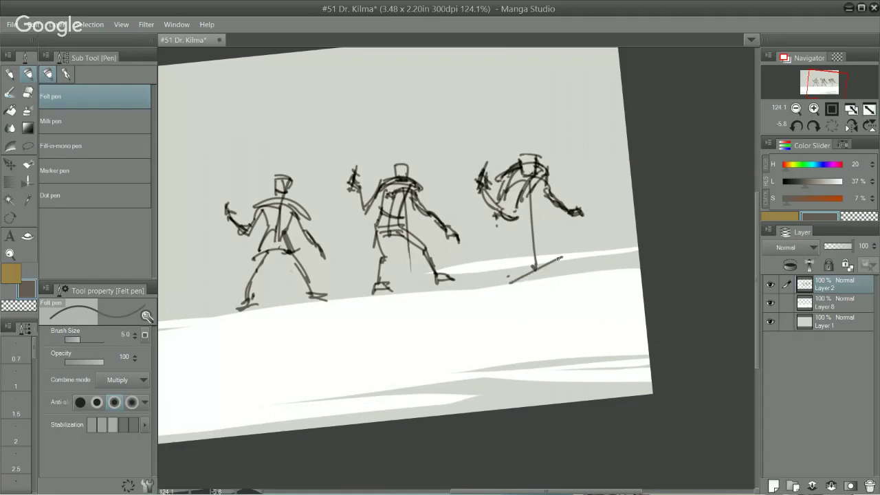
Step: Try a stack of crosswise guide lines from the third figure's feet area up to its head
mouse_move(511, 249)
mouse_down()
mouse_move(554, 243)
mouse_move(554, 232)
mouse_up()
drag(491, 220, 555, 213)
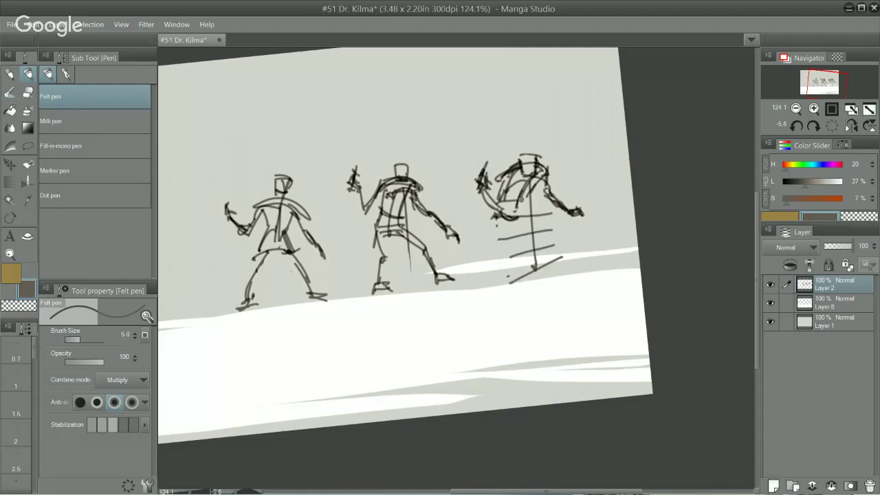
drag(498, 203, 543, 195)
mouse_move(495, 192)
mouse_down()
mouse_move(542, 184)
mouse_move(552, 171)
mouse_up()
drag(498, 167, 551, 162)
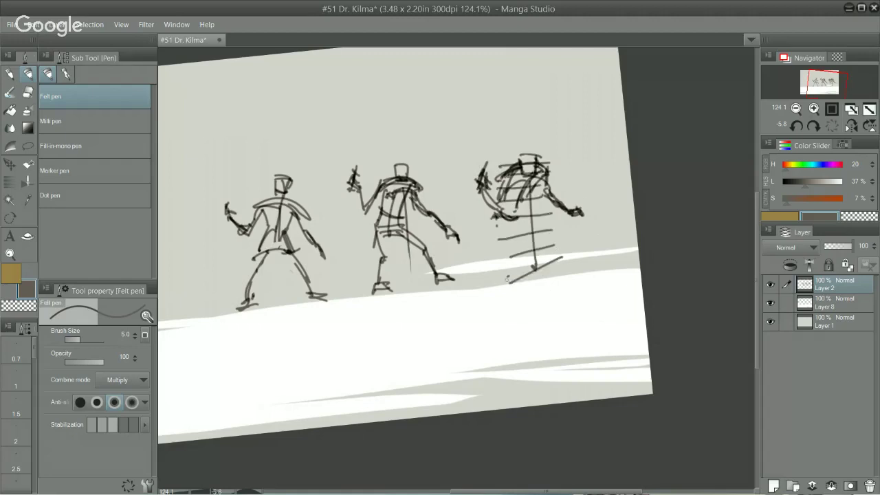
Step: Try another slanted ground line, then undo it along with all the third figure's guide lines and body line
mouse_move(507, 278)
mouse_down()
mouse_move(527, 267)
mouse_move(501, 276)
mouse_move(539, 280)
mouse_move(559, 266)
mouse_move(522, 267)
mouse_move(562, 257)
mouse_up()
key(ctrl+z)
mouse_move(510, 272)
mouse_down()
mouse_move(526, 280)
mouse_move(562, 264)
mouse_up()
key(ctrl+z)
key(ctrl+z)
key(ctrl+z)
key(ctrl+z)
key(ctrl+z)
key(ctrl+z)
key(ctrl+z)
key(ctrl+z)
key(ctrl+z)
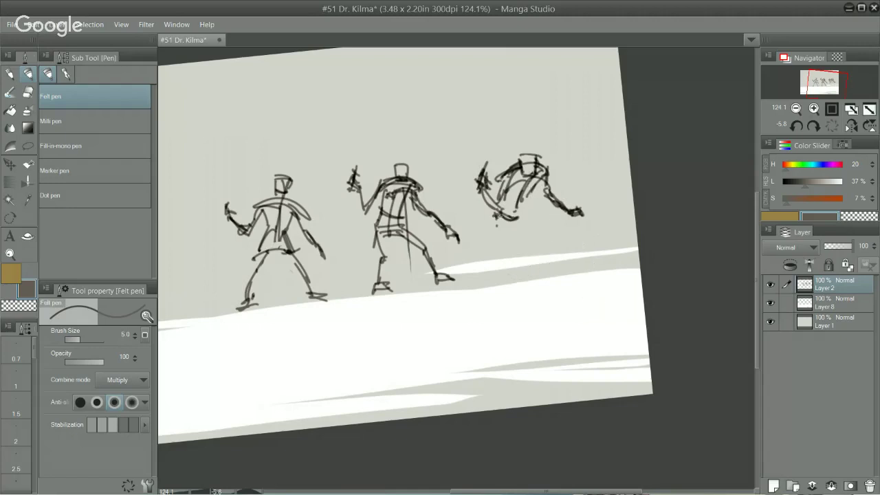
Step: Try bent legs descending from the third figure's hips and undo all of their strokes
drag(493, 206, 508, 239)
mouse_move(500, 213)
mouse_down()
mouse_move(508, 239)
mouse_move(516, 211)
mouse_move(542, 227)
mouse_move(543, 263)
mouse_up()
mouse_move(509, 238)
mouse_down()
mouse_move(519, 232)
mouse_move(513, 248)
mouse_up()
drag(513, 248, 516, 266)
key(ctrl+z)
key(ctrl+z)
key(ctrl+z)
key(ctrl+z)
key(ctrl+z)
key(ctrl+z)
key(ctrl+z)
key(ctrl+z)
key(ctrl+z)
key(ctrl+z)
Step: Try crouching legs with bent knees and feet on the third figure, undoing the last strokes
mouse_move(499, 210)
mouse_down()
mouse_move(525, 241)
mouse_move(517, 223)
mouse_up()
drag(516, 221, 529, 232)
mouse_move(513, 206)
mouse_down()
mouse_move(555, 223)
mouse_move(551, 251)
mouse_move(527, 274)
mouse_move(560, 254)
mouse_up()
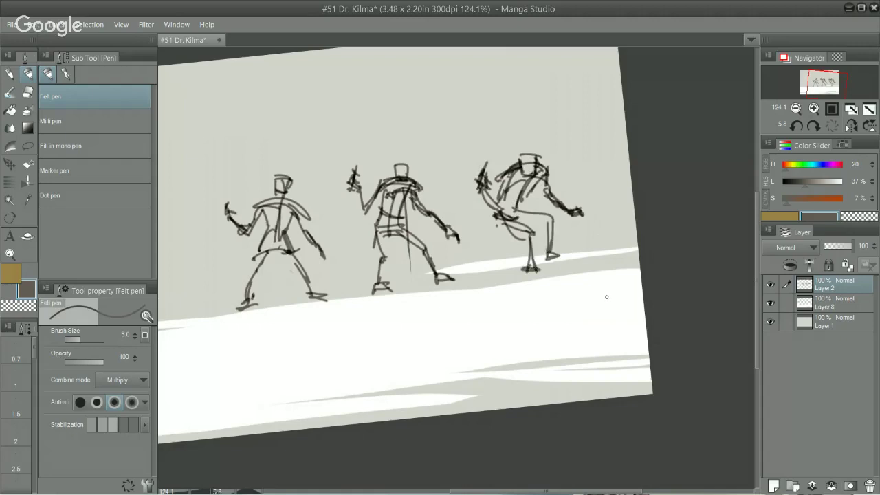
mouse_move(520, 166)
mouse_down()
mouse_move(524, 233)
mouse_move(478, 152)
mouse_move(517, 154)
mouse_move(493, 158)
mouse_move(494, 236)
mouse_move(534, 235)
mouse_move(486, 169)
mouse_move(490, 216)
mouse_up()
key(ctrl+z)
key(ctrl+z)
key(ctrl+z)
key(ctrl+z)
key(ctrl+z)
Step: Try a different lower leg on the crouching third figure, then undo all of its leg strokes
mouse_move(487, 178)
mouse_down()
mouse_move(496, 231)
mouse_move(536, 259)
mouse_move(543, 253)
mouse_up()
key(ctrl+z)
key(ctrl+z)
key(ctrl+z)
key(ctrl+z)
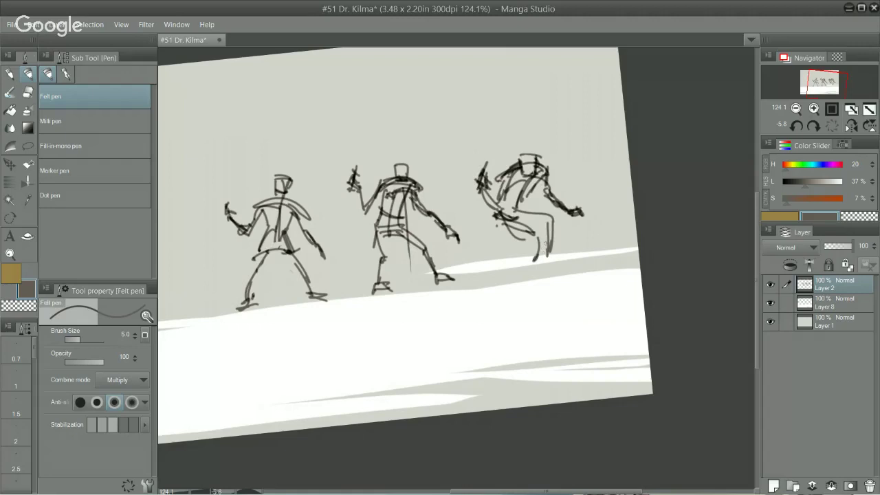
key(ctrl+z)
key(ctrl+z)
key(ctrl+z)
key(ctrl+z)
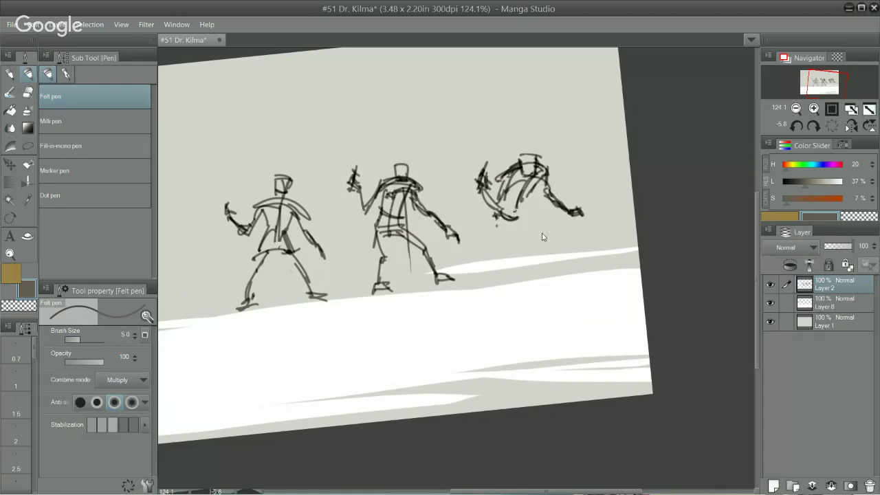
Step: Try a hip line and widely bent legs on the third figure, then undo all of their strokes
drag(500, 219, 525, 209)
mouse_move(497, 222)
mouse_down()
mouse_move(521, 220)
mouse_move(540, 235)
mouse_move(559, 228)
mouse_up()
drag(558, 221, 551, 250)
drag(556, 224, 534, 268)
drag(539, 233, 534, 264)
key(ctrl+z)
key(ctrl+z)
key(ctrl+z)
key(ctrl+z)
key(ctrl+z)
key(ctrl+z)
key(ctrl+z)
key(ctrl+z)
Step: Try narrow standing legs with feet on the third figure, undoing the feet and the front leg
mouse_move(516, 208)
mouse_down()
mouse_move(494, 240)
mouse_move(511, 264)
mouse_move(498, 276)
mouse_move(516, 269)
mouse_move(513, 281)
mouse_up()
drag(509, 274, 492, 281)
drag(534, 169, 537, 268)
key(ctrl+z)
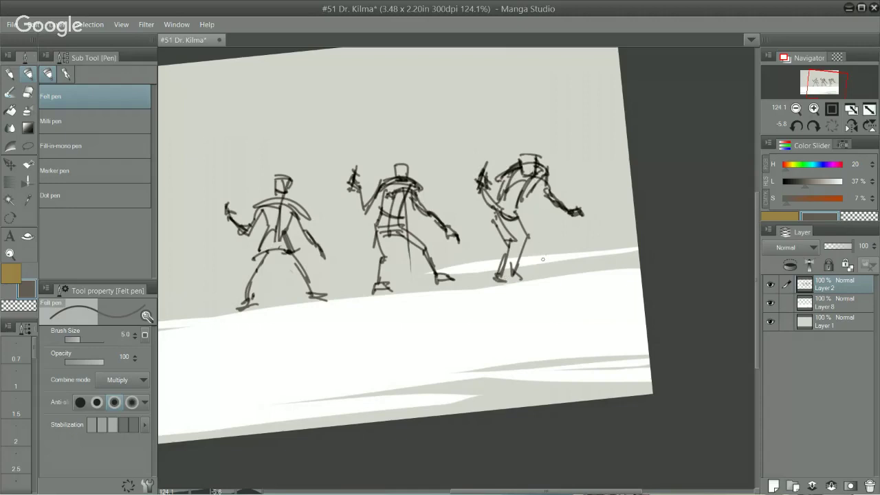
key(ctrl+z)
key(ctrl+z)
key(ctrl+z)
key(ctrl+z)
key(ctrl+z)
Step: Try a wider front leg with a sharply bent knee and a foot line, then undo all the third figure's leg strokes
drag(512, 216, 545, 238)
mouse_move(516, 210)
mouse_down()
mouse_move(549, 230)
mouse_move(549, 275)
mouse_up()
drag(538, 235, 545, 268)
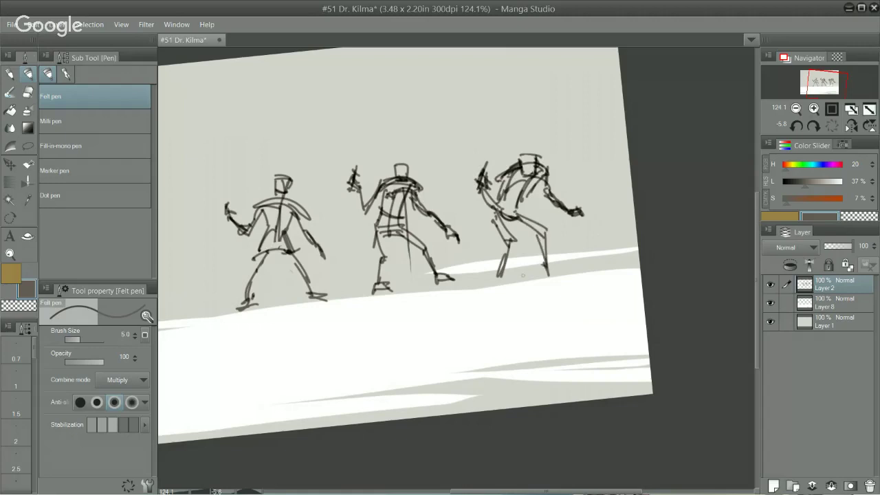
drag(493, 281, 555, 266)
key(ctrl+z)
key(ctrl+z)
key(ctrl+z)
key(ctrl+z)
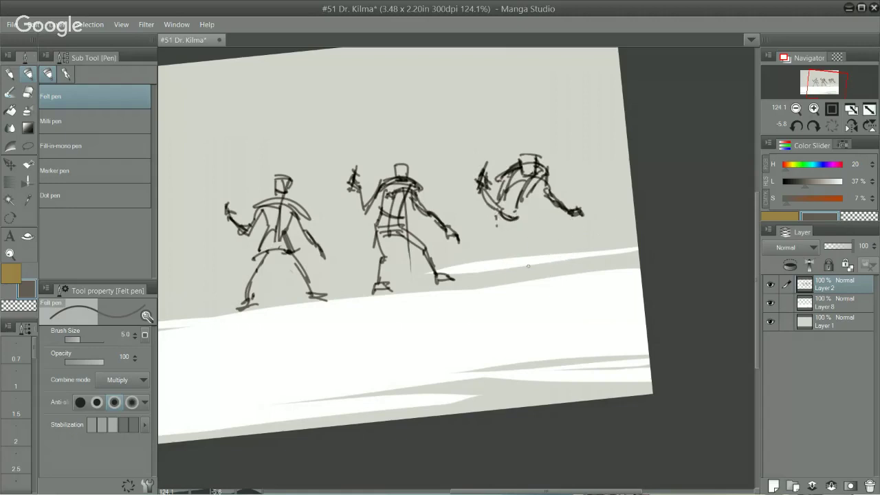
Step: Mark the third figure's two foot positions with small flat ovals on the snow, the front one slightly higher
mouse_move(524, 266)
mouse_down()
mouse_move(505, 268)
mouse_move(512, 273)
mouse_up()
drag(547, 251, 554, 251)
key(ctrl+z)
Step: Try curved legs from the third figure's hips to the foot ovals, then undo them
drag(525, 212, 547, 254)
drag(513, 216, 516, 267)
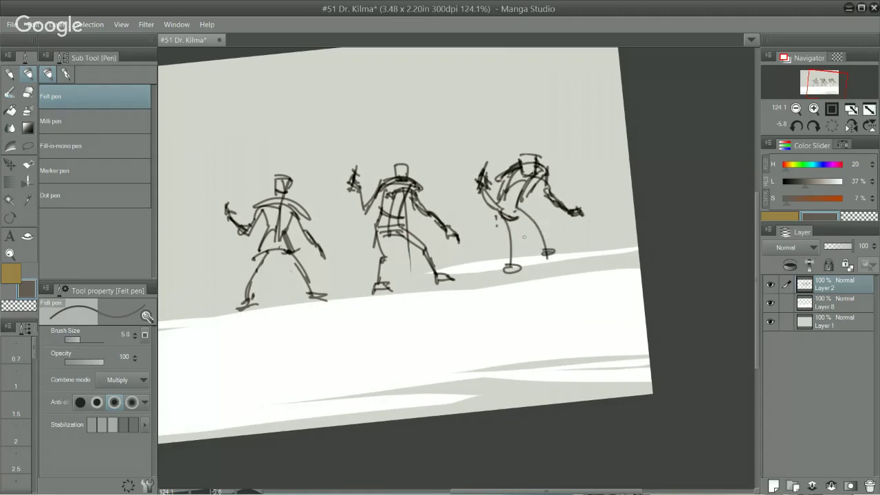
key(ctrl+z)
key(ctrl+z)
Step: Try one straight leg and one bent front leg ending at the foot ovals, then undo their strokes
mouse_move(518, 217)
mouse_down()
mouse_move(538, 224)
mouse_move(549, 253)
mouse_up()
drag(505, 216, 512, 271)
drag(513, 238, 512, 269)
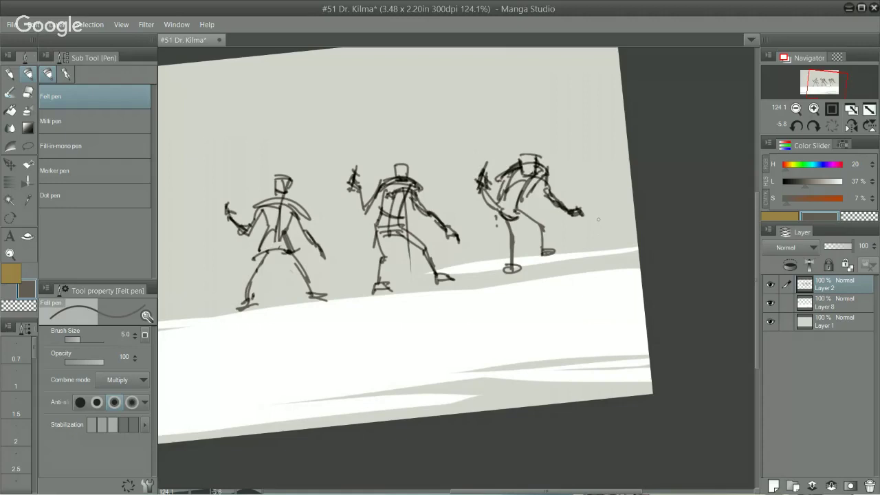
key(ctrl+z)
key(ctrl+z)
key(ctrl+z)
key(ctrl+z)
key(ctrl+z)
Step: Rework the third figure's waist lines and try another front leg, undoing the leg strokes
drag(516, 203, 513, 219)
mouse_move(501, 201)
mouse_down()
mouse_move(509, 209)
mouse_move(519, 195)
mouse_move(539, 220)
mouse_move(544, 204)
mouse_move(552, 255)
mouse_up()
key(ctrl+z)
key(ctrl+z)
key(ctrl+z)
key(ctrl+z)
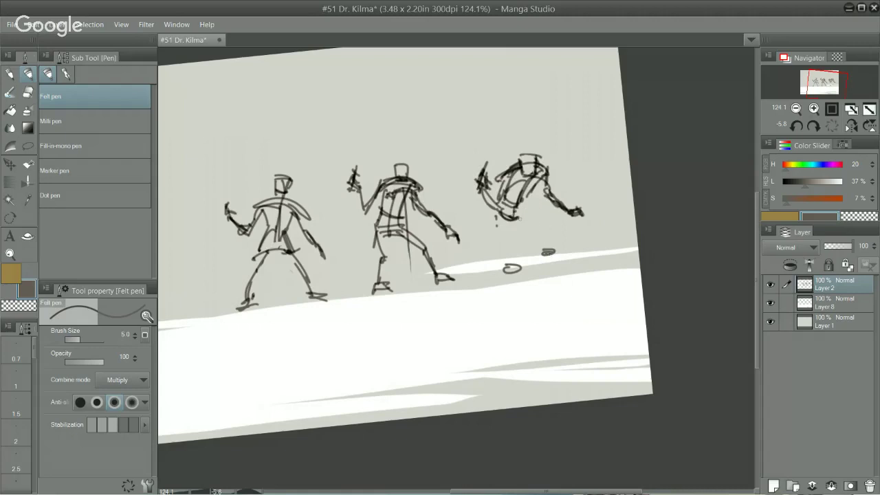
Step: Draw the third figure's bent front leg and straight supporting leg from the hips down to the foot ovals
mouse_move(519, 212)
mouse_down()
mouse_move(544, 224)
mouse_move(522, 239)
mouse_move(552, 255)
mouse_up()
key(ctrl+z)
key(ctrl+z)
mouse_move(518, 214)
mouse_down()
mouse_move(548, 240)
mouse_move(548, 255)
mouse_up()
key(ctrl+z)
drag(504, 218, 507, 276)
mouse_move(504, 227)
mouse_down()
mouse_move(508, 274)
mouse_move(507, 243)
mouse_move(537, 229)
mouse_move(506, 241)
mouse_up()
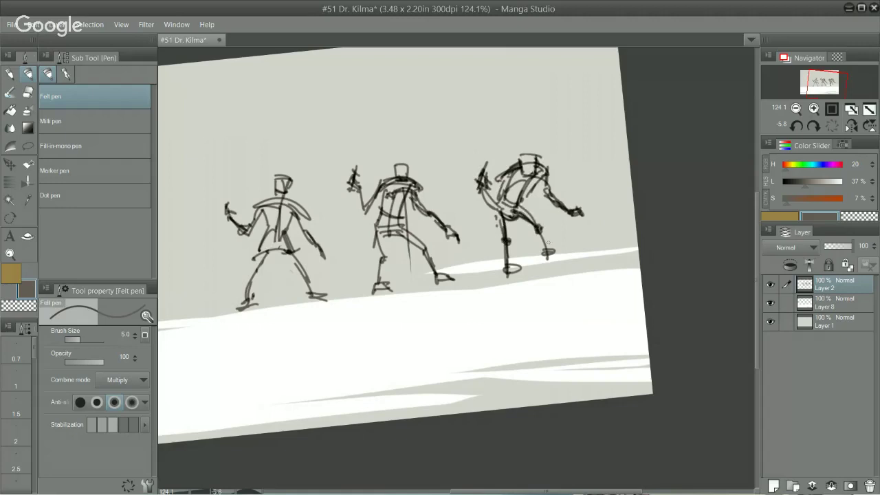
Step: Reset the canvas rotation and draw a vertical balance line from the third figure's head to the ground
mouse_move(503, 313)
mouse_down()
mouse_move(585, 265)
mouse_move(577, 268)
mouse_move(596, 269)
mouse_move(381, 356)
mouse_move(540, 319)
mouse_move(337, 388)
mouse_up()
click(834, 128)
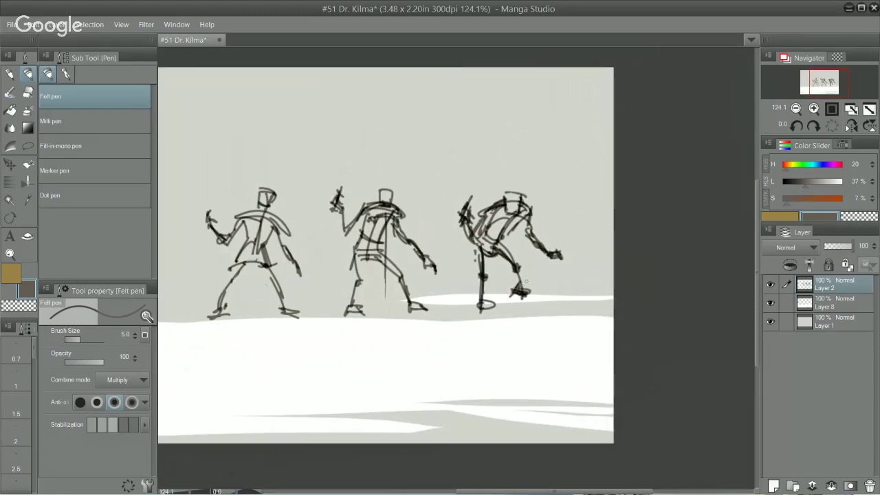
drag(513, 204, 515, 295)
drag(513, 223, 516, 270)
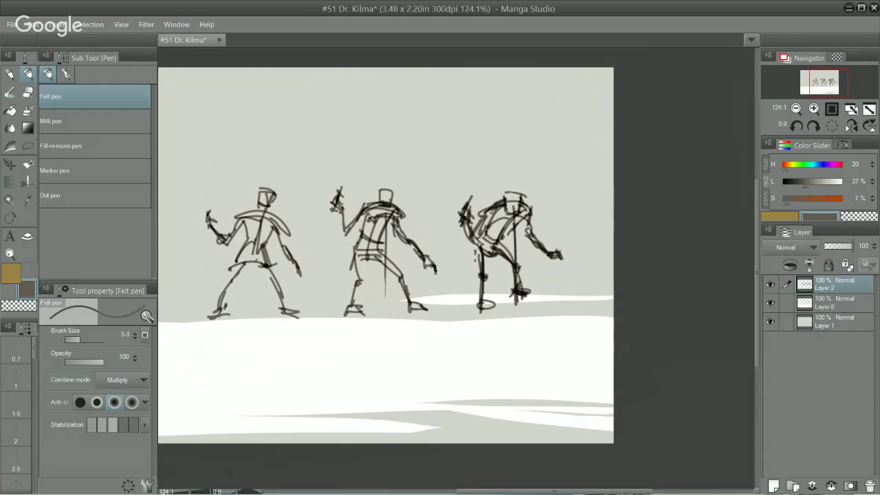
key(ctrl+z)
key(ctrl+z)
mouse_move(511, 211)
mouse_down()
mouse_move(511, 305)
mouse_move(511, 296)
mouse_up()
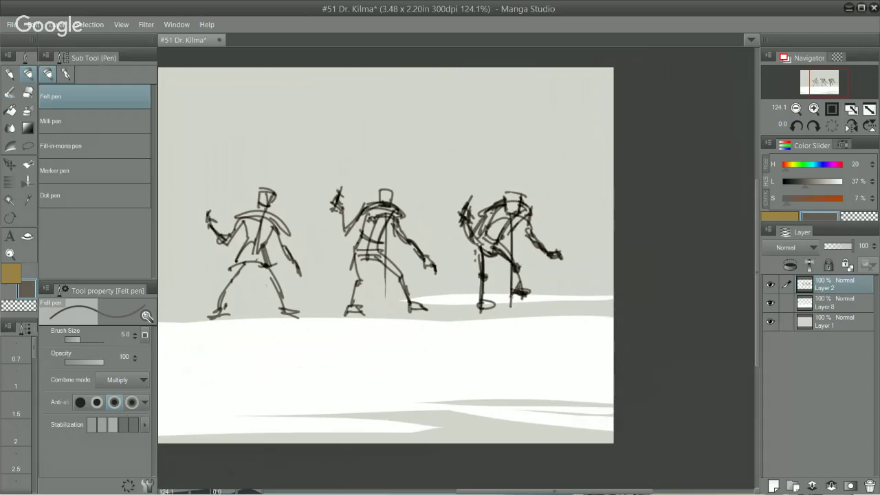
Step: Erase the third figure's raised front foot and redraw the lower leg and both feet closer to the ground
key(e)
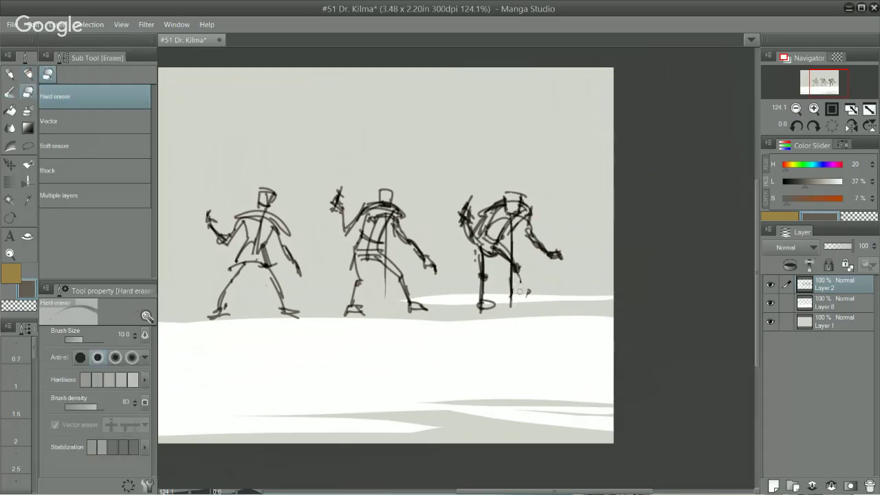
key(p)
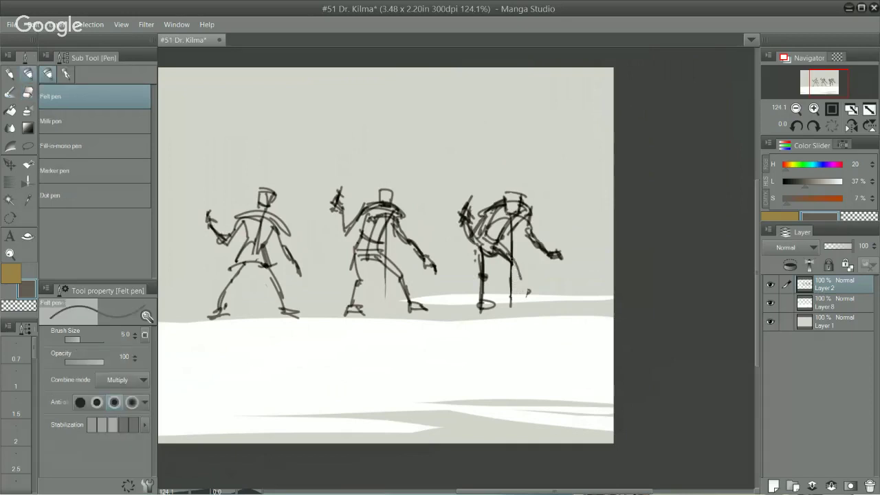
key(ctrl+z)
key(ctrl+z)
mouse_move(515, 260)
mouse_down()
mouse_move(529, 292)
mouse_move(482, 310)
mouse_move(527, 299)
mouse_up()
key(e)
key(p)
key(e)
key(p)
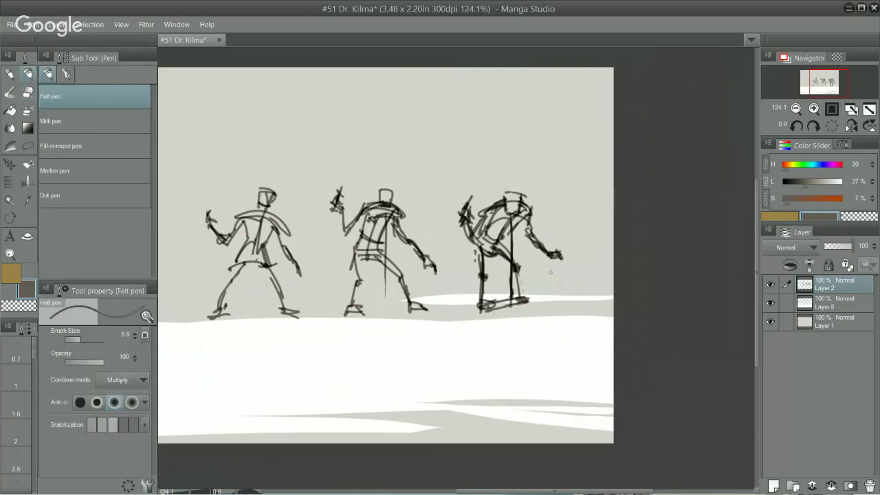
Step: Erase the third figure's vertical balance line and reinforce its back and hip contours
mouse_move(512, 224)
mouse_down()
mouse_move(511, 308)
mouse_move(512, 226)
mouse_move(507, 272)
mouse_move(495, 267)
mouse_up()
key(e)
key(p)
mouse_move(482, 232)
mouse_down()
mouse_move(481, 260)
mouse_move(490, 215)
mouse_up()
drag(484, 235, 504, 201)
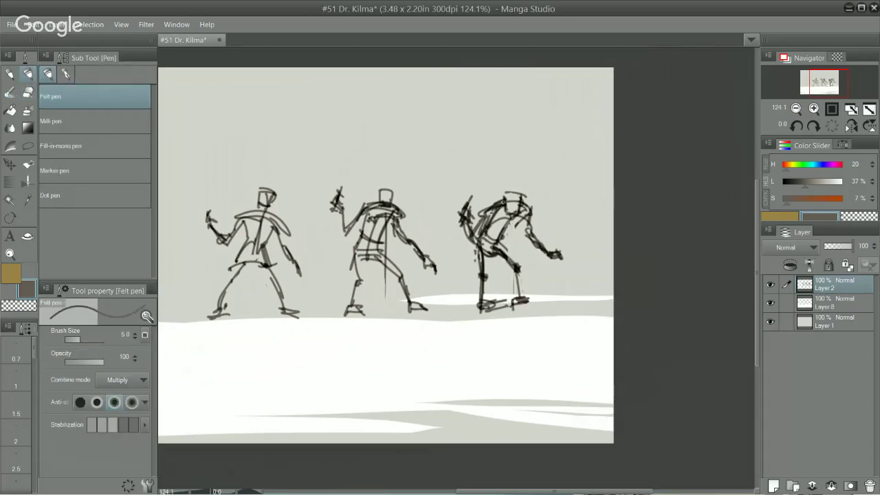
Step: Touch up the third figure's raised hand and the lines inside its head
key(e)
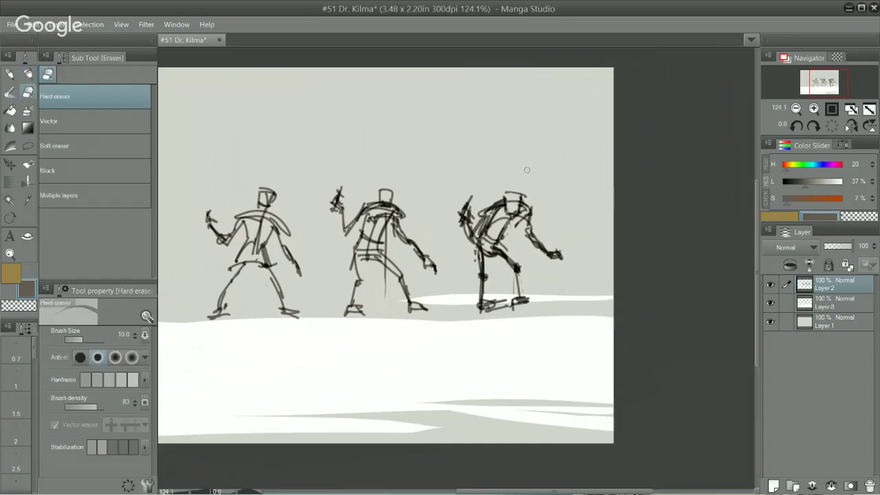
mouse_move(463, 219)
mouse_down()
mouse_move(467, 227)
mouse_move(459, 216)
mouse_move(512, 218)
mouse_move(520, 201)
mouse_up()
key(p)
key(ctrl+z)
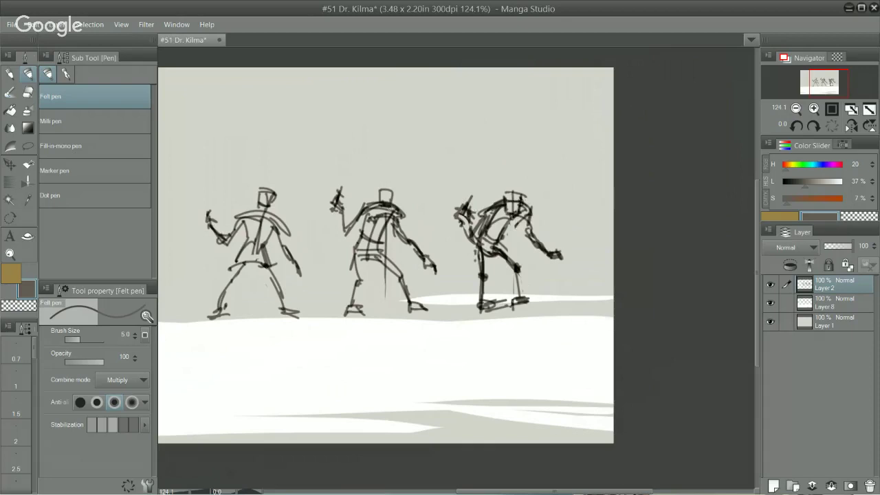
Step: Refine the second figure's head and neck with short strokes and small erasures
drag(386, 192, 388, 208)
mouse_move(381, 200)
mouse_down()
mouse_move(395, 199)
mouse_move(392, 209)
mouse_up()
key(e)
key(p)
drag(385, 208, 392, 211)
drag(392, 195, 390, 209)
scroll(541, 303, down, 6)
drag(542, 318, 592, 333)
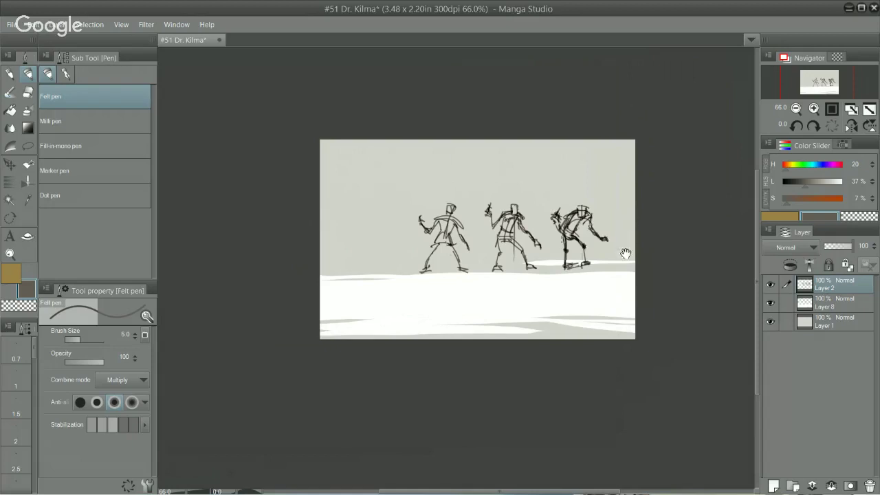
Step: Erase the line connecting the third figure's feet and tidy the foot shapes
key(shift)
drag(590, 245, 416, 328)
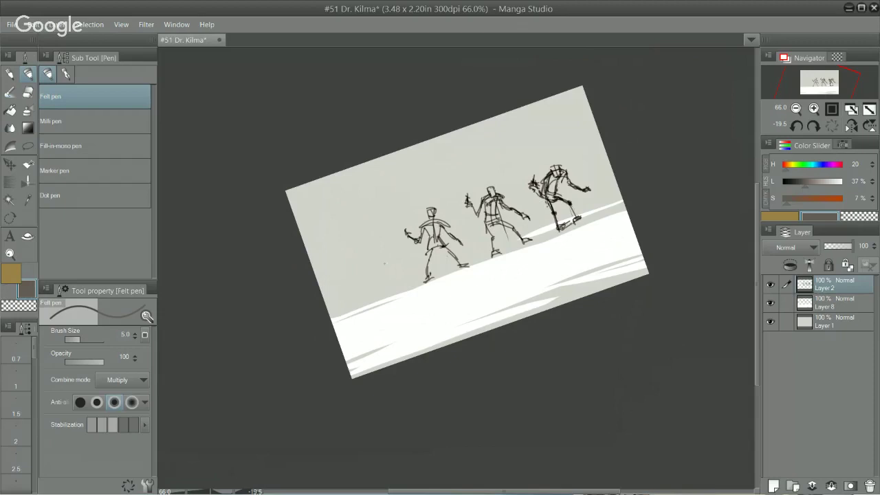
drag(584, 261, 601, 265)
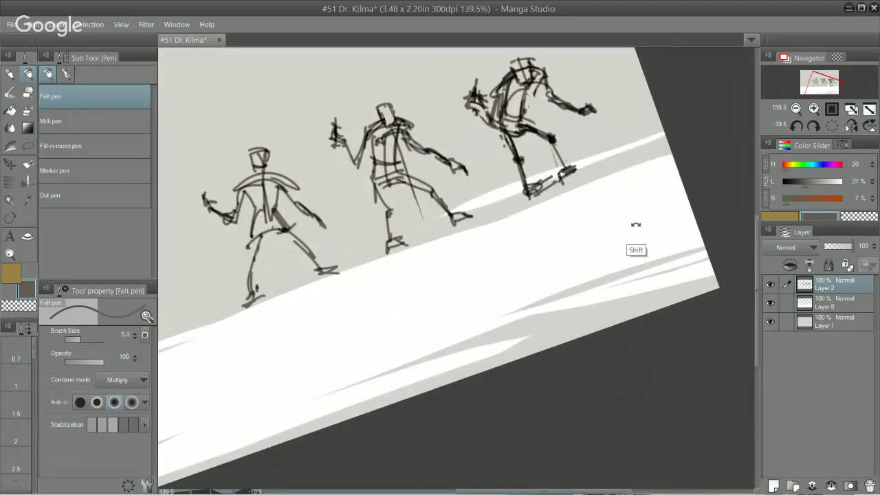
mouse_move(637, 225)
mouse_down()
mouse_move(601, 253)
mouse_move(563, 257)
mouse_up()
key(e)
key(p)
drag(636, 203, 641, 224)
Step: Try two slanted guide lines in the empty sky beside the first figure, then undo both
drag(521, 301, 587, 304)
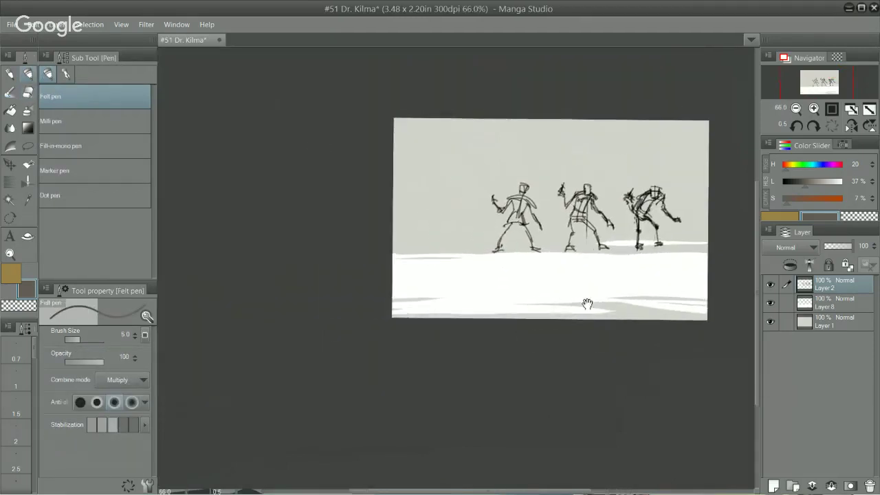
drag(648, 249, 609, 190)
drag(502, 301, 491, 372)
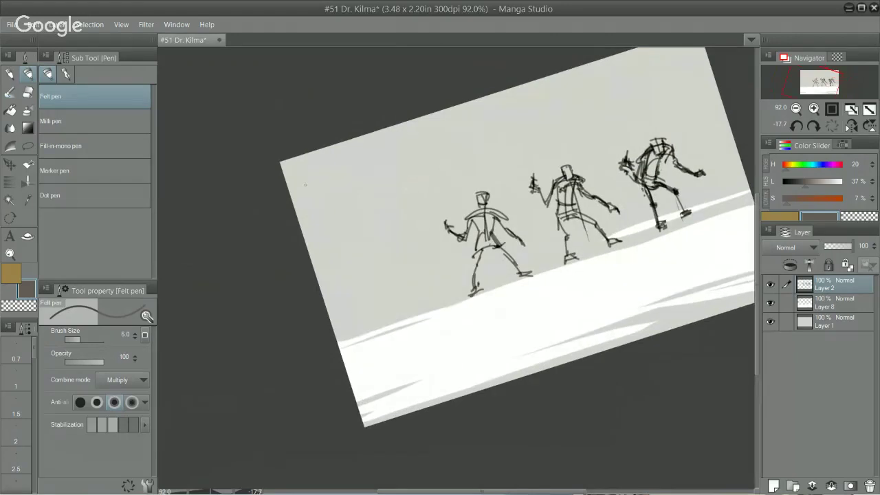
mouse_move(302, 184)
mouse_down()
mouse_move(336, 182)
mouse_move(372, 164)
mouse_up()
mouse_move(313, 215)
mouse_down()
mouse_move(343, 215)
mouse_move(409, 184)
mouse_up()
key(ctrl+z)
key(ctrl+z)
Step: Try the first small strokes of a new figure in the empty area beside the first one, then undo them
drag(364, 270, 370, 269)
drag(433, 311, 388, 296)
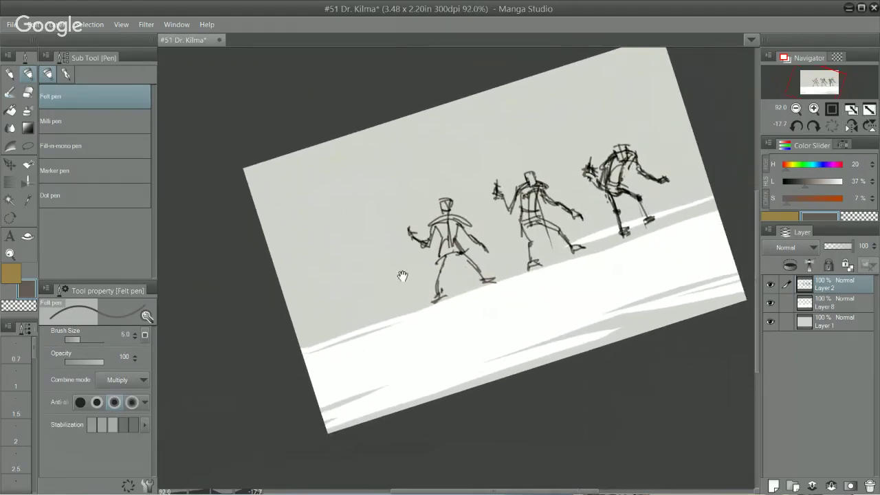
scroll(403, 277, up, 3)
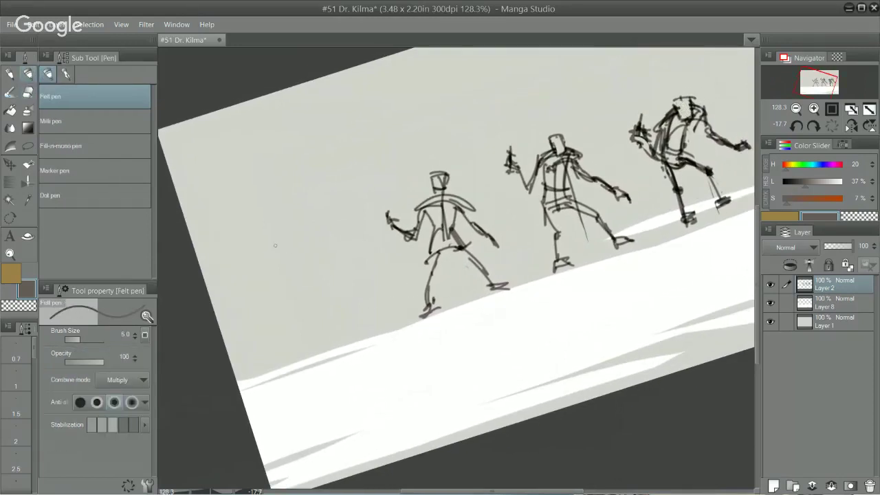
mouse_move(270, 244)
mouse_down()
mouse_move(272, 262)
mouse_move(275, 230)
mouse_move(293, 252)
mouse_up()
key(ctrl+z)
mouse_move(274, 246)
mouse_down()
mouse_move(302, 253)
mouse_move(287, 269)
mouse_move(273, 250)
mouse_up()
key(ctrl+z)
key(ctrl+z)
key(ctrl+z)
key(ctrl+z)
Step: Thicken the first figure's forearms, shoulder cape edges and lowered hand with the Felt pen
scroll(421, 217, up, 2)
scroll(440, 220, up, 1)
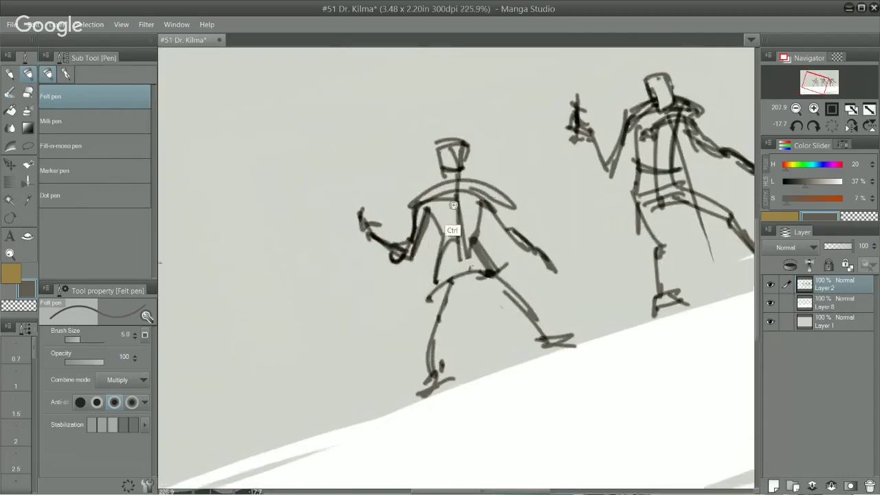
scroll(454, 205, up, 1)
scroll(472, 265, up, 1)
scroll(579, 403, up, 1)
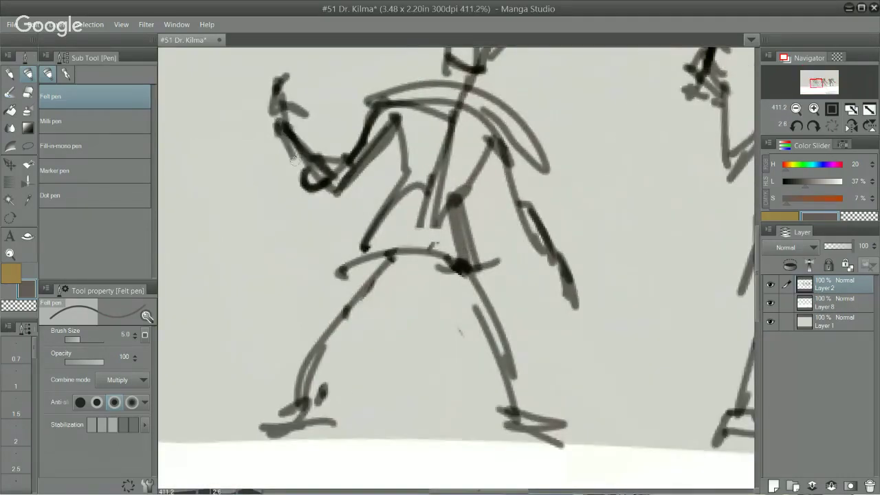
mouse_move(294, 159)
mouse_down()
mouse_move(278, 128)
mouse_move(300, 175)
mouse_move(290, 143)
mouse_move(309, 166)
mouse_move(293, 139)
mouse_move(330, 170)
mouse_move(327, 193)
mouse_move(324, 186)
mouse_move(340, 195)
mouse_move(357, 157)
mouse_move(338, 162)
mouse_move(364, 135)
mouse_move(360, 100)
mouse_move(416, 80)
mouse_up()
mouse_move(517, 114)
mouse_down()
mouse_move(537, 135)
mouse_move(510, 155)
mouse_move(527, 163)
mouse_move(485, 151)
mouse_move(476, 158)
mouse_move(506, 202)
mouse_move(539, 202)
mouse_move(530, 204)
mouse_move(556, 263)
mouse_up()
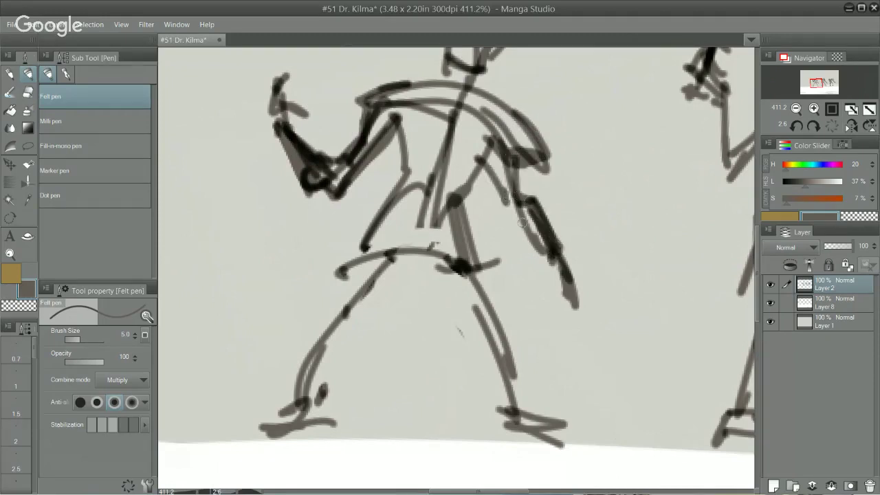
mouse_move(522, 223)
mouse_down()
mouse_move(548, 255)
mouse_move(525, 218)
mouse_move(540, 248)
mouse_move(538, 234)
mouse_move(556, 278)
mouse_up()
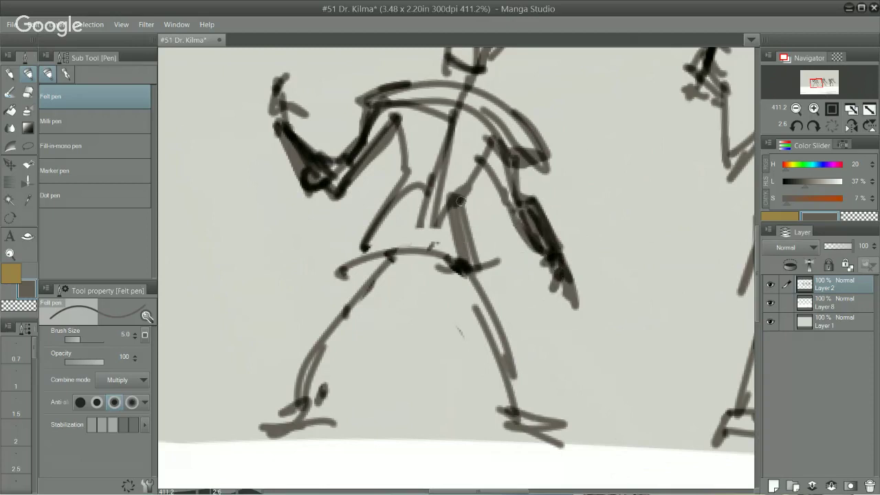
Step: Darken the first figure's coat skirt and upper thighs, and undo the extra strokes over the torso
mouse_move(460, 201)
mouse_down()
mouse_move(487, 290)
mouse_move(457, 249)
mouse_move(341, 295)
mouse_move(339, 310)
mouse_move(375, 240)
mouse_move(377, 287)
mouse_up()
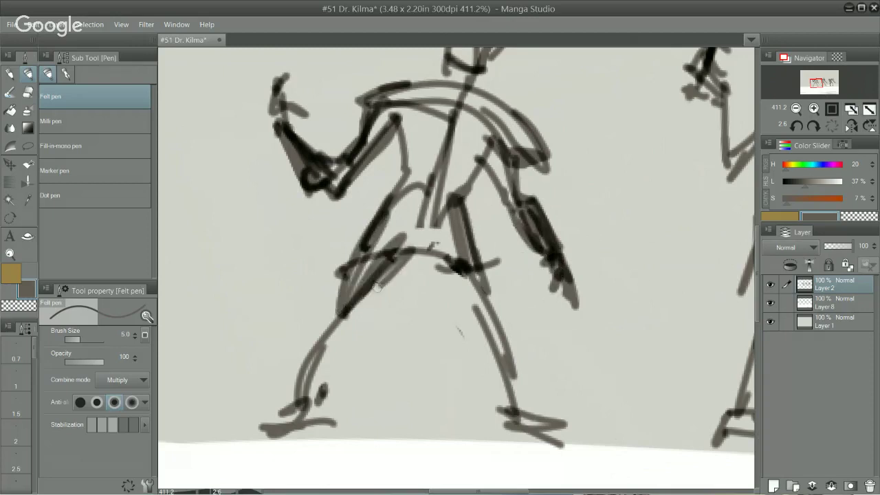
mouse_move(481, 202)
mouse_down()
mouse_move(414, 265)
mouse_move(619, 158)
mouse_move(511, 178)
mouse_move(485, 261)
mouse_move(415, 257)
mouse_move(392, 227)
mouse_move(455, 283)
mouse_up()
mouse_move(349, 83)
mouse_down()
mouse_move(441, 104)
mouse_move(329, 323)
mouse_move(309, 146)
mouse_up()
drag(389, 100, 462, 234)
key(ctrl+z)
key(ctrl+z)
Step: Draw a long line from the top of the first figure's head down to its front foot
drag(473, 203, 559, 270)
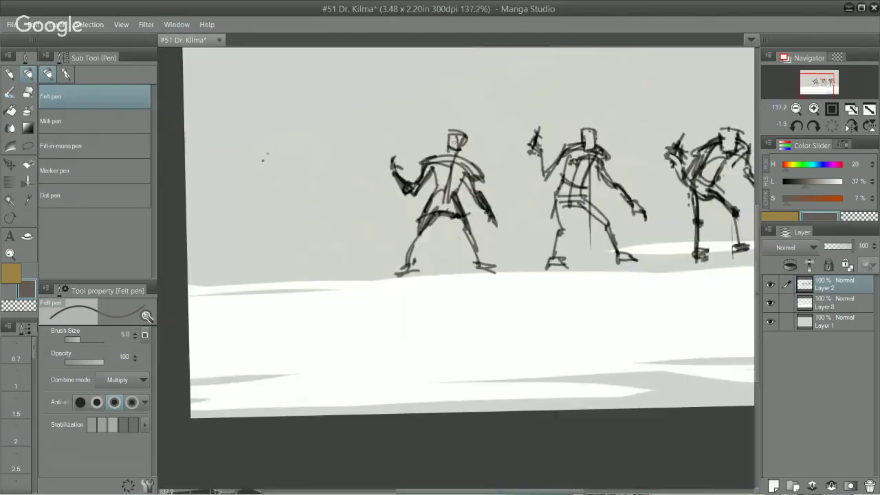
drag(456, 132, 474, 273)
mouse_move(454, 121)
mouse_down()
mouse_move(468, 249)
mouse_move(369, 238)
mouse_move(430, 239)
mouse_move(519, 277)
mouse_up()
Step: Sketch a boxy head with scribbled hair and an eye line in the empty area beside the first figure
drag(317, 72, 325, 150)
mouse_move(313, 79)
mouse_down()
mouse_move(405, 67)
mouse_move(387, 173)
mouse_up()
mouse_move(315, 166)
mouse_down()
mouse_move(413, 176)
mouse_move(341, 172)
mouse_up()
drag(354, 82, 350, 172)
drag(320, 130, 407, 108)
drag(371, 83, 344, 148)
drag(338, 69, 331, 148)
drag(358, 86, 411, 103)
drag(411, 103, 333, 162)
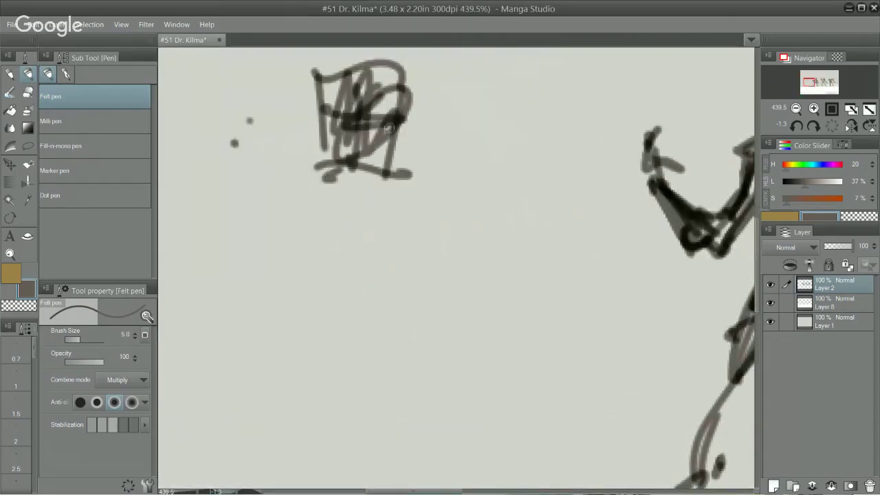
Step: Sketch the new figure's neck, shoulders, slim torso, bent limbs and rounded feet beneath its head
mouse_move(385, 169)
mouse_down()
mouse_move(340, 167)
mouse_move(365, 210)
mouse_up()
drag(309, 193, 378, 208)
drag(359, 182, 380, 210)
drag(392, 177, 235, 231)
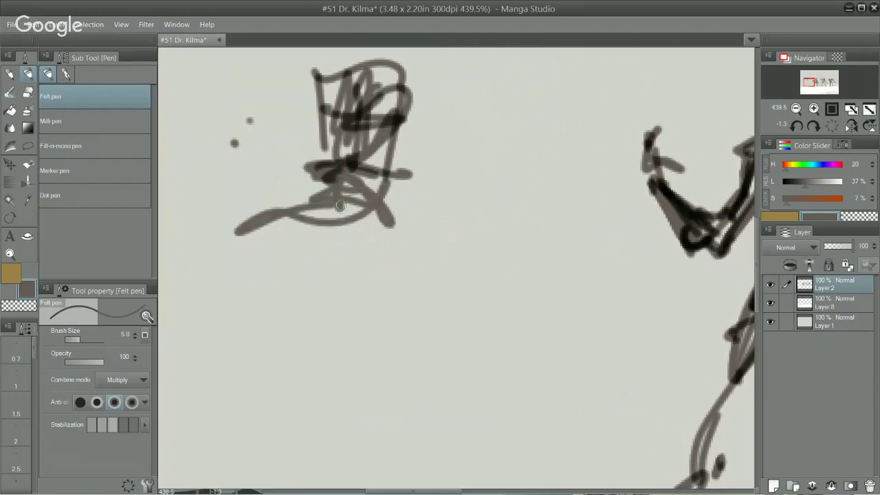
drag(337, 206, 384, 227)
mouse_move(300, 222)
mouse_down()
mouse_move(422, 268)
mouse_move(418, 291)
mouse_up()
mouse_move(407, 268)
mouse_down()
mouse_move(365, 259)
mouse_move(395, 345)
mouse_move(445, 224)
mouse_up()
mouse_move(408, 161)
mouse_down()
mouse_move(321, 229)
mouse_move(340, 270)
mouse_move(344, 250)
mouse_up()
drag(475, 251, 475, 76)
drag(533, 320, 562, 363)
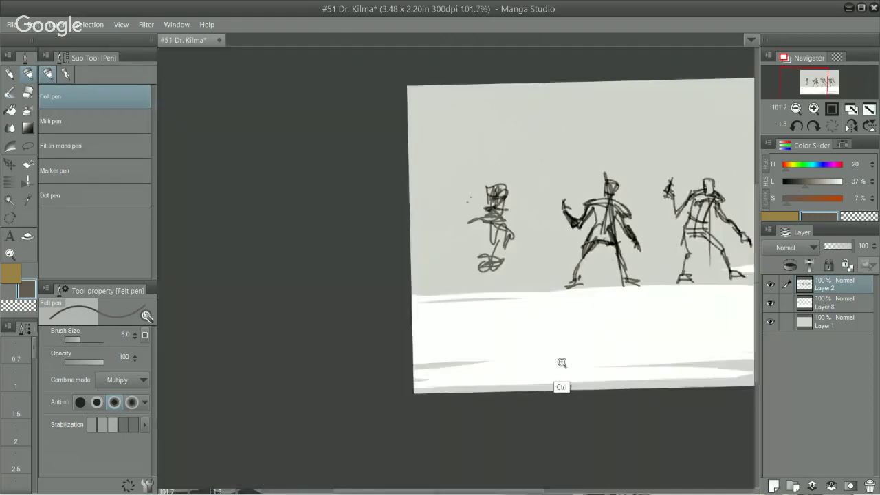
Step: Rework the long line from the first figure's head to its front foot, undoing earlier strokes and drawing it again
drag(604, 337, 478, 279)
drag(480, 115, 502, 236)
mouse_move(469, 111)
mouse_down()
mouse_move(495, 234)
mouse_move(504, 235)
mouse_move(494, 225)
mouse_up()
key(ctrl+z)
key(ctrl+z)
key(ctrl+z)
drag(480, 117, 500, 226)
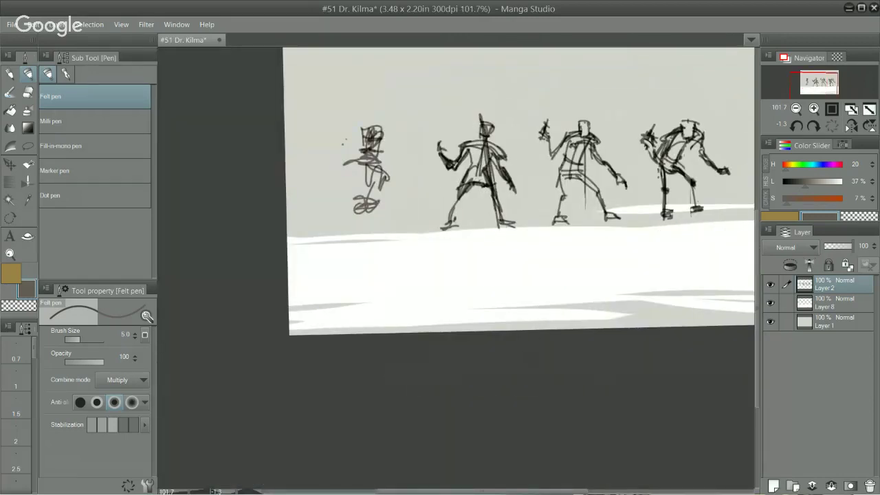
scroll(521, 192, down, 5)
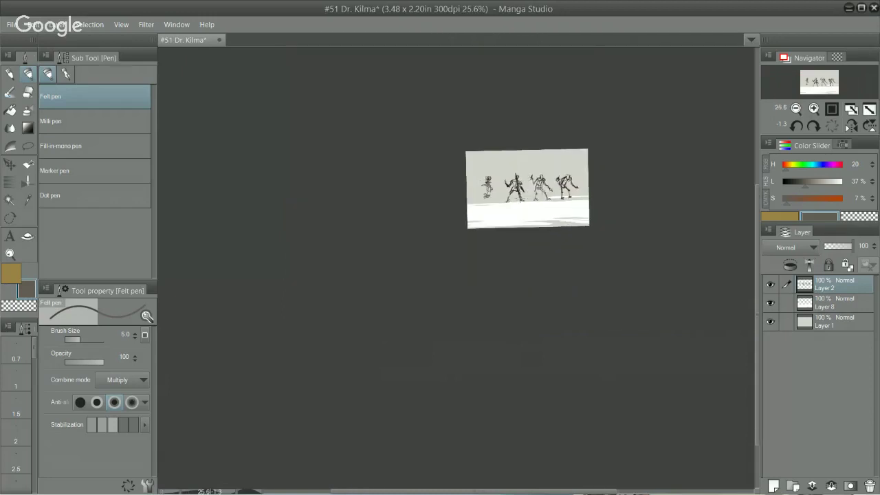
scroll(517, 189, up, 6)
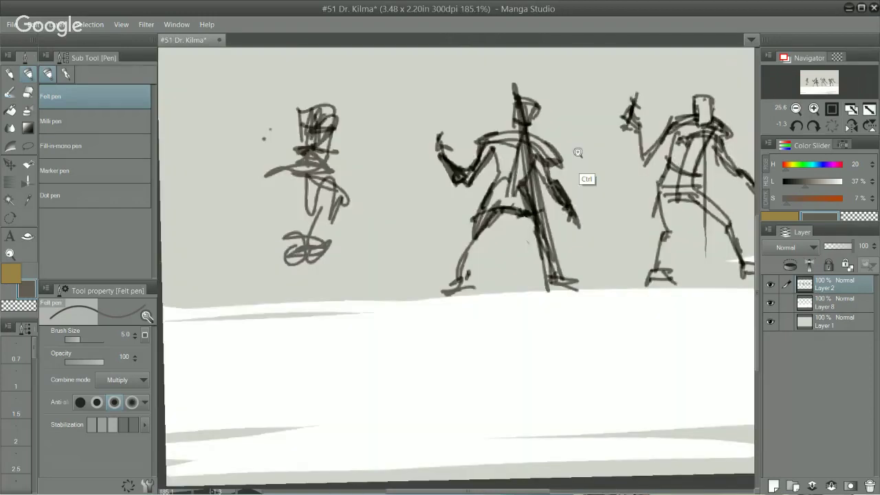
Step: Remove the small scribbled figure and undo the long line strokes running through the neighbouring figure
drag(578, 152, 556, 194)
key(m)
mouse_move(278, 133)
mouse_down()
mouse_move(354, 285)
mouse_move(266, 127)
mouse_up()
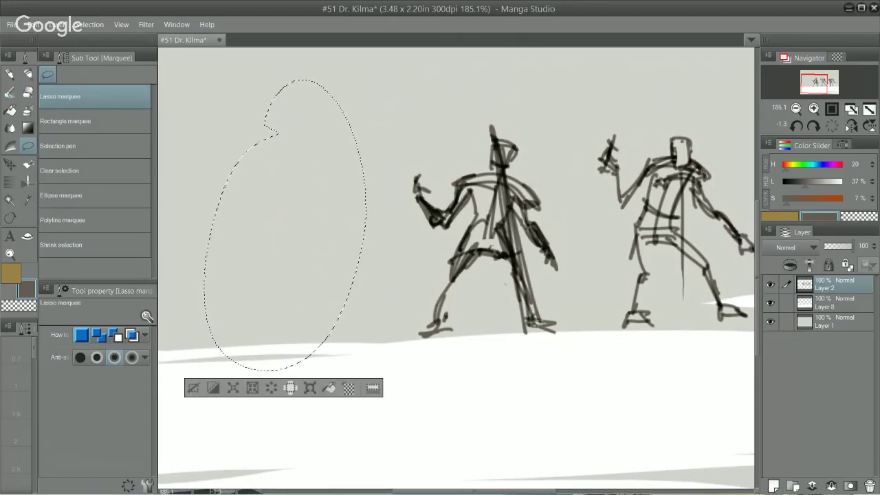
key(ctrl+z)
key(ctrl+z)
key(ctrl+z)
key(ctrl+z)
key(ctrl+z)
key(ctrl+z)
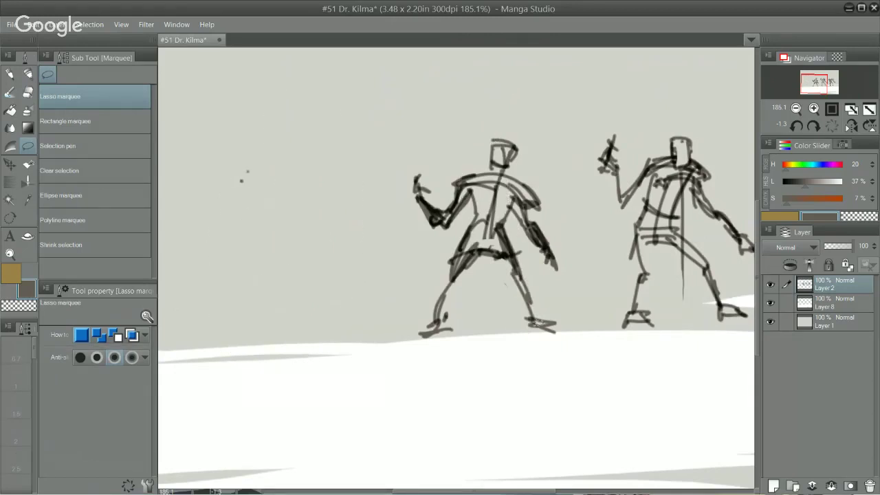
Step: Sketch a curved, boxy torso with a dark centre line for a new figure in the cleared space
key(p)
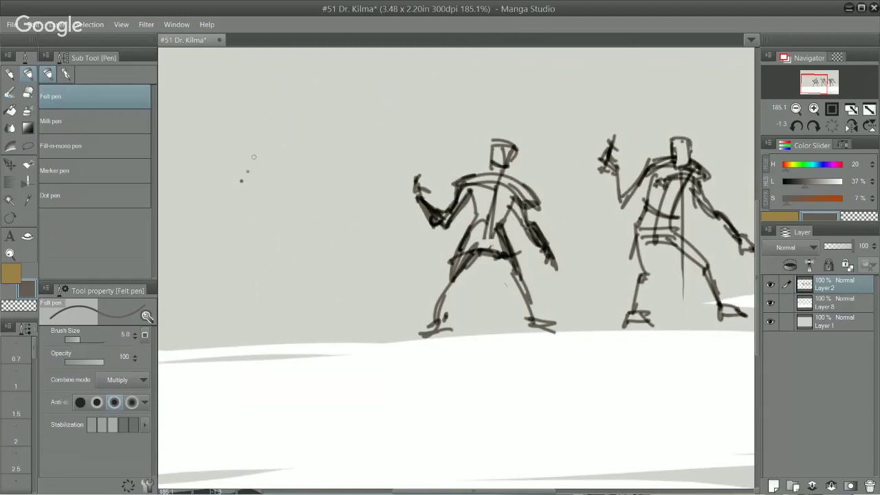
drag(598, 194, 583, 172)
drag(454, 233, 566, 199)
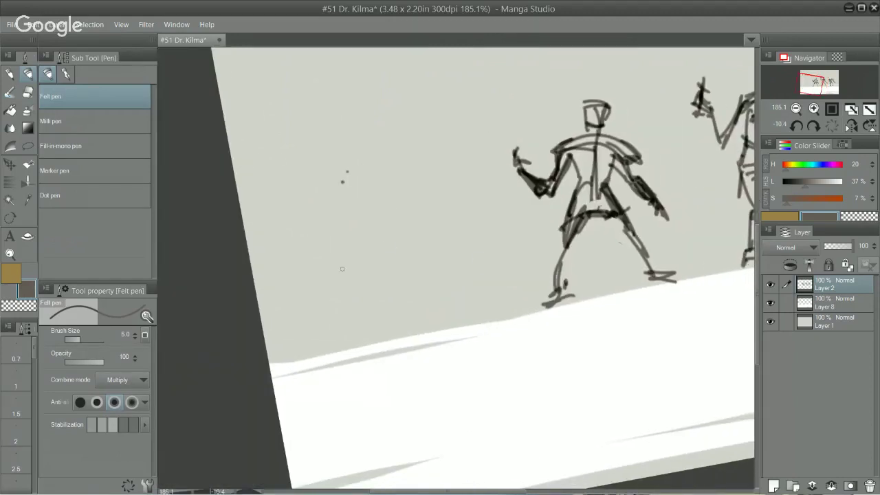
mouse_move(567, 252)
mouse_down()
mouse_move(509, 265)
mouse_move(573, 283)
mouse_up()
mouse_move(346, 157)
mouse_down()
mouse_move(351, 178)
mouse_move(392, 186)
mouse_move(379, 217)
mouse_up()
key(ctrl+z)
mouse_move(394, 181)
mouse_down()
mouse_move(399, 241)
mouse_move(391, 243)
mouse_up()
mouse_move(377, 214)
mouse_down()
mouse_move(371, 248)
mouse_move(399, 240)
mouse_up()
drag(382, 244, 394, 242)
mouse_move(372, 181)
mouse_down()
mouse_move(389, 243)
mouse_move(398, 242)
mouse_up()
mouse_move(354, 190)
mouse_down()
mouse_move(376, 214)
mouse_move(372, 247)
mouse_up()
mouse_move(371, 204)
mouse_down()
mouse_move(397, 200)
mouse_move(396, 212)
mouse_up()
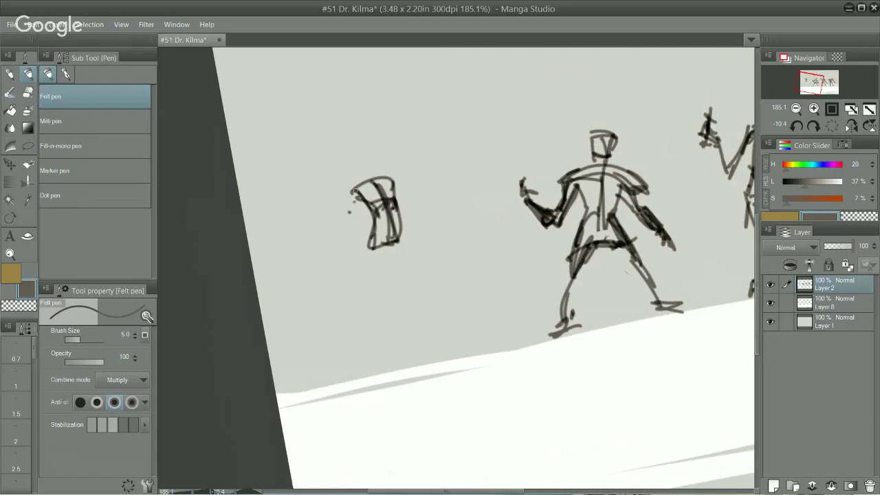
Step: Add a bent, raised arm and an outstretched arm to the new torso, and darken its centre line
drag(354, 190, 338, 231)
mouse_move(396, 190)
mouse_down()
mouse_move(426, 226)
mouse_move(443, 229)
mouse_up()
drag(367, 185, 393, 243)
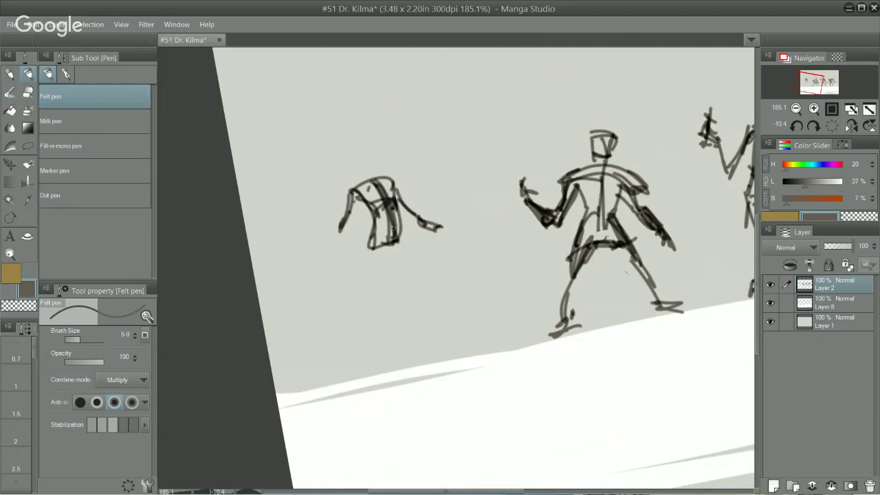
mouse_move(317, 198)
mouse_down()
mouse_move(340, 230)
mouse_move(345, 218)
mouse_move(300, 193)
mouse_move(299, 183)
mouse_move(318, 196)
mouse_move(303, 182)
mouse_move(303, 202)
mouse_move(315, 198)
mouse_up()
key(ctrl+z)
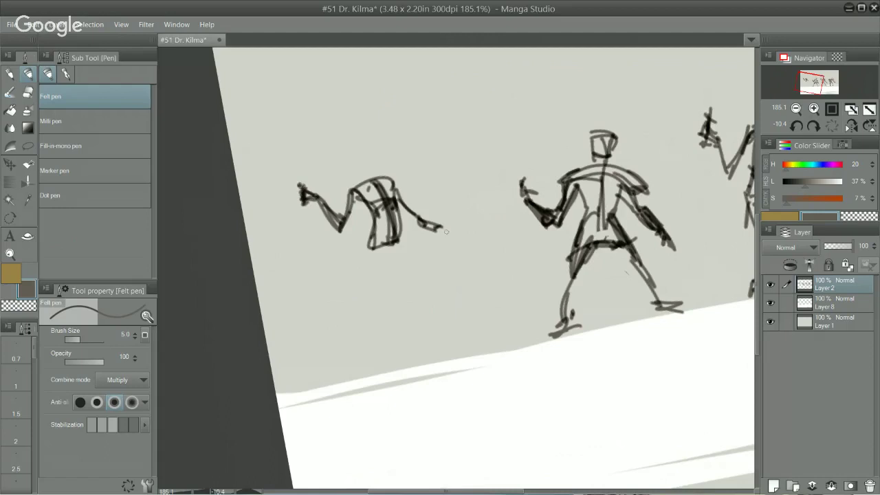
drag(435, 225, 444, 234)
drag(368, 177, 388, 242)
Step: Rework the new figure's raised hand with an upright finger and add fingers to the outstretched hand
mouse_move(355, 194)
mouse_down()
mouse_move(342, 230)
mouse_move(302, 172)
mouse_move(289, 176)
mouse_up()
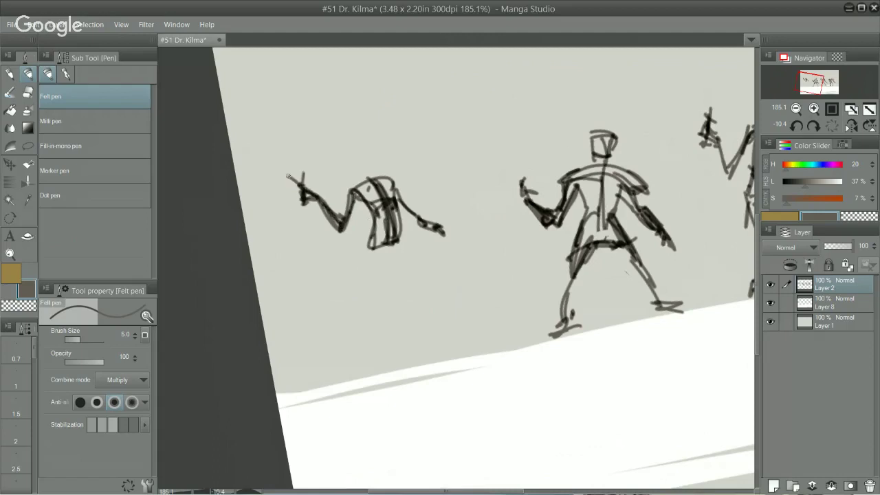
key(ctrl+z)
key(ctrl+z)
key(ctrl+z)
key(ctrl+z)
drag(304, 171, 302, 189)
drag(414, 216, 443, 239)
Step: Sketch a tilted, diamond-shaped head above the new torso and a short hem line at its hip
drag(370, 241, 362, 263)
mouse_move(353, 153)
mouse_down()
mouse_move(358, 182)
mouse_move(379, 172)
mouse_move(378, 181)
mouse_move(363, 174)
mouse_move(382, 157)
mouse_move(371, 180)
mouse_move(377, 168)
mouse_up()
key(ctrl+z)
key(ctrl+z)
key(ctrl+z)
key(ctrl+z)
key(ctrl+z)
key(ctrl+z)
key(ctrl+z)
key(ctrl+z)
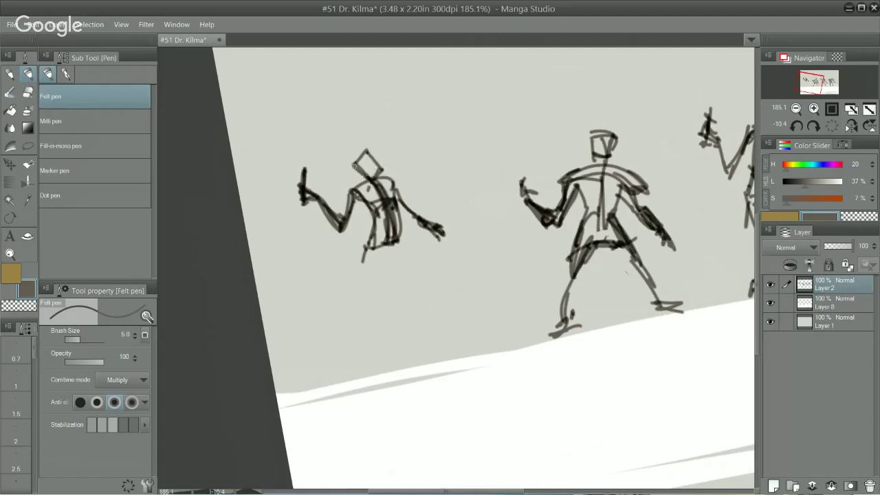
mouse_move(355, 166)
mouse_down()
mouse_move(378, 169)
mouse_move(370, 181)
mouse_up()
mouse_move(375, 237)
mouse_down()
mouse_move(371, 339)
mouse_move(414, 316)
mouse_up()
drag(364, 337, 428, 316)
key(ctrl+z)
key(ctrl+z)
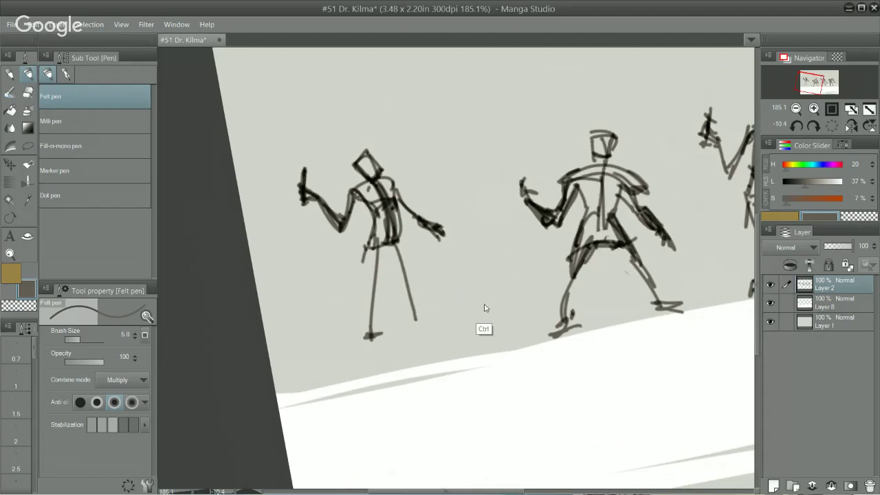
key(ctrl+z)
key(ctrl+z)
key(ctrl+z)
Step: Sketch two long, straight legs with small feet beneath the new figure's torso and darken the front leg
drag(389, 197, 426, 327)
drag(399, 233, 418, 316)
drag(377, 224, 362, 329)
drag(372, 251, 357, 336)
mouse_move(399, 236)
mouse_down()
mouse_move(406, 317)
mouse_move(423, 321)
mouse_up()
mouse_move(367, 332)
mouse_down()
mouse_move(357, 333)
mouse_move(369, 333)
mouse_up()
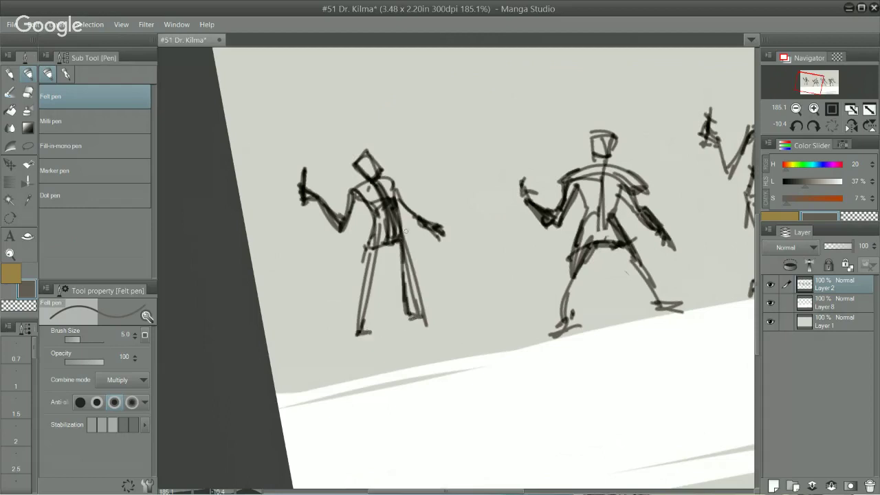
drag(379, 181, 410, 310)
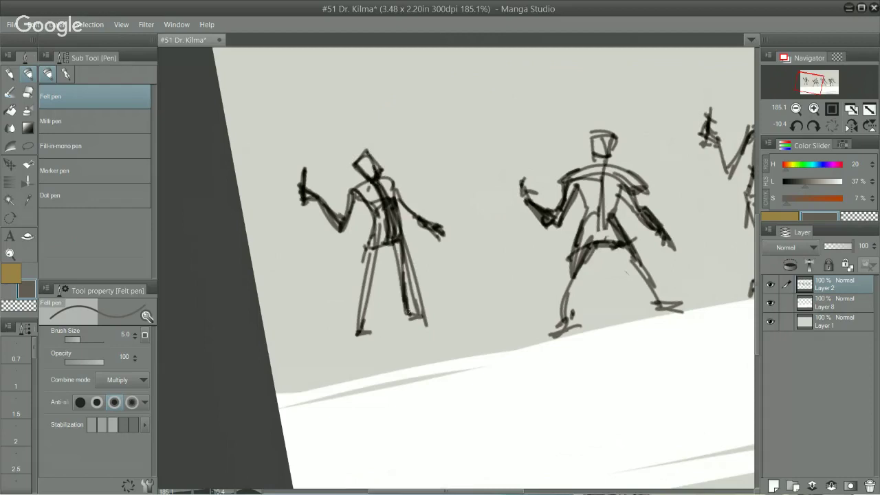
drag(398, 280, 409, 318)
drag(572, 315, 572, 322)
drag(519, 170, 462, 304)
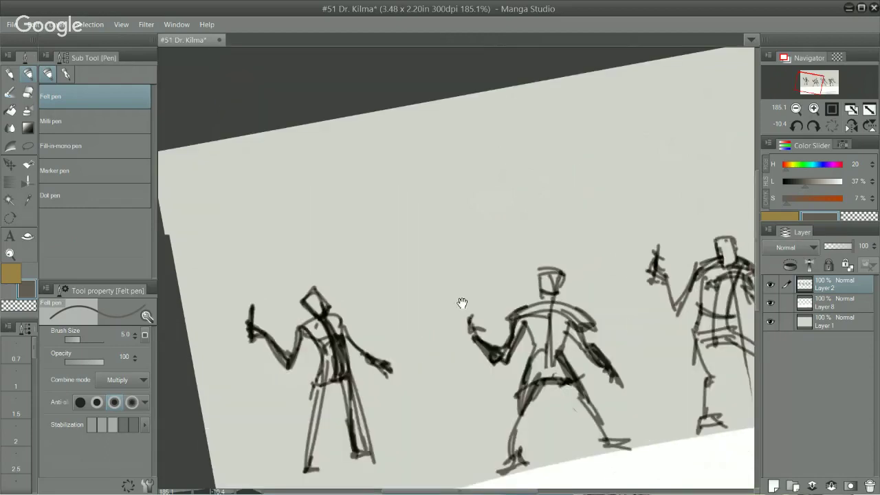
mouse_move(425, 173)
mouse_down()
mouse_move(472, 176)
mouse_move(474, 200)
mouse_move(408, 210)
mouse_move(395, 252)
mouse_move(413, 237)
mouse_move(431, 244)
mouse_move(378, 267)
mouse_up()
drag(386, 268, 410, 266)
mouse_move(422, 262)
mouse_down()
mouse_move(447, 255)
mouse_move(481, 201)
mouse_move(446, 126)
mouse_move(465, 192)
mouse_up()
mouse_move(441, 125)
mouse_down()
mouse_move(459, 221)
mouse_move(472, 237)
mouse_move(487, 224)
mouse_up()
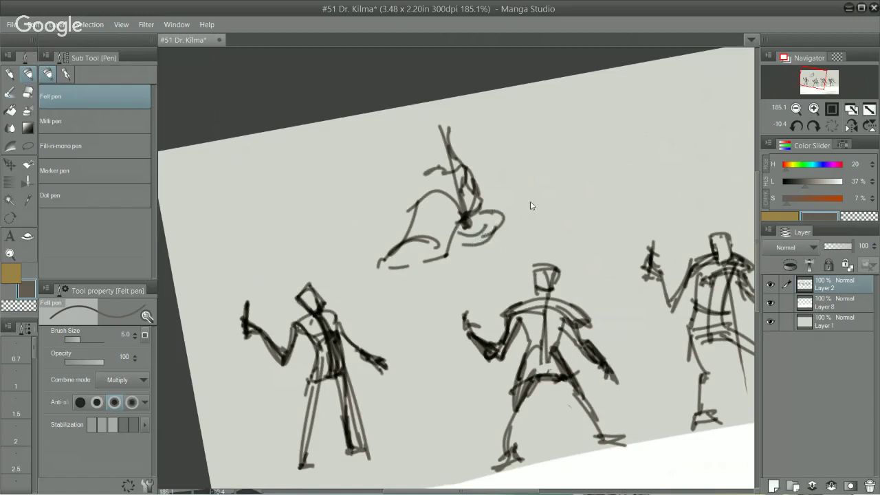
key(ctrl+z)
key(ctrl+z)
key(ctrl+z)
key(ctrl+z)
key(ctrl+z)
key(ctrl+z)
key(ctrl+z)
key(ctrl+z)
key(ctrl+z)
key(ctrl+z)
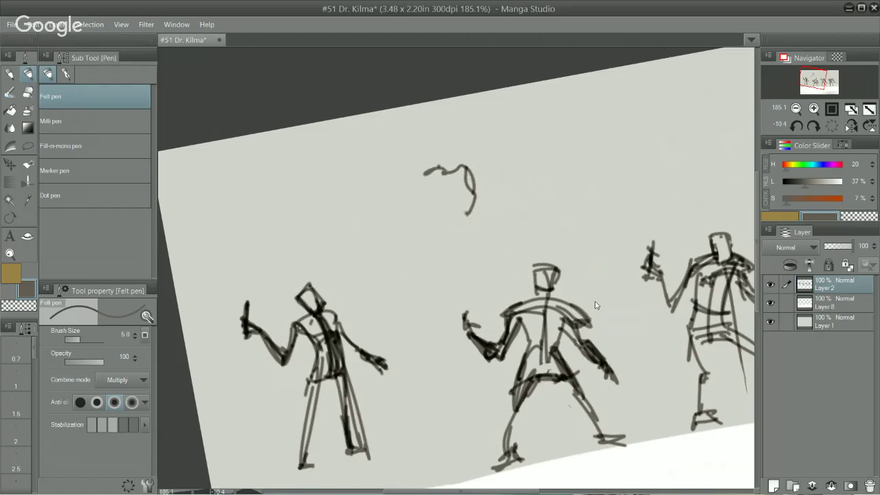
key(ctrl+z)
key(ctrl+z)
Step: Erase the extra outer line along the new figure's front leg
mouse_move(656, 412)
mouse_down()
mouse_move(629, 391)
mouse_move(571, 309)
mouse_move(626, 295)
mouse_move(623, 257)
mouse_up()
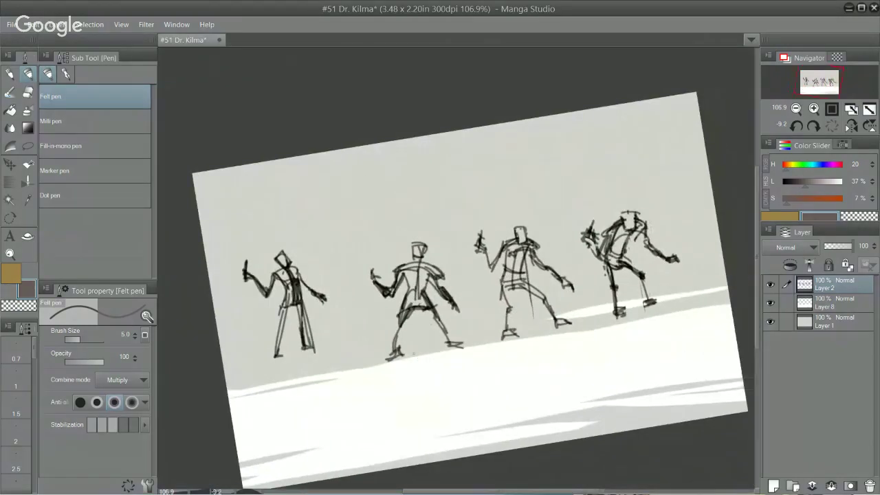
key(e)
drag(318, 351, 304, 304)
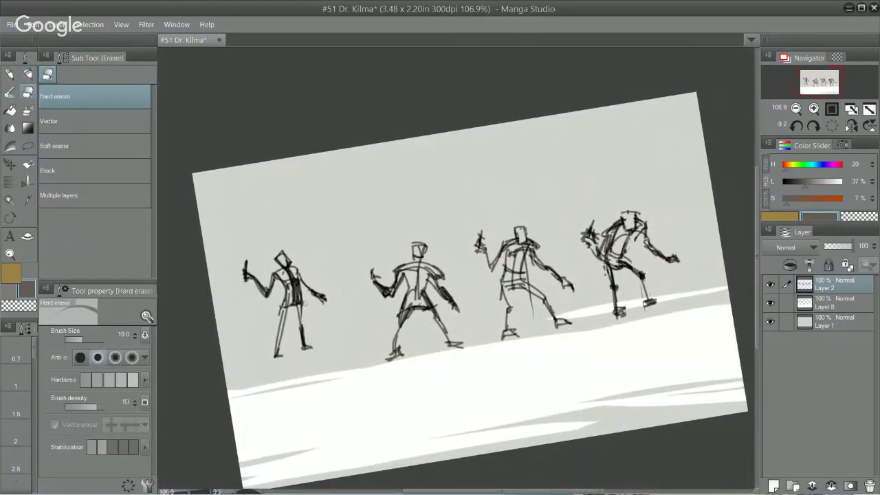
Step: Lasso the new figure and move it down onto the snow line, closer to its neighbour
key(m)
mouse_move(235, 217)
mouse_down()
mouse_move(209, 321)
mouse_move(351, 342)
mouse_move(275, 217)
mouse_up()
key(k)
drag(293, 335, 323, 362)
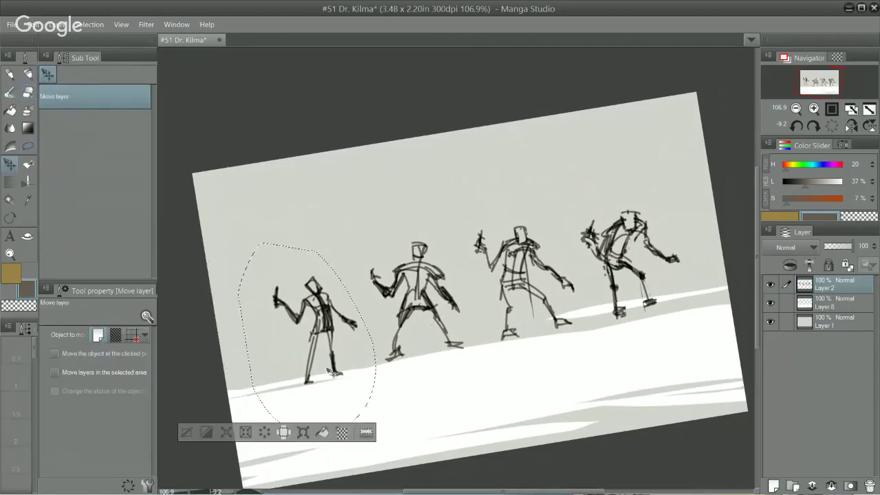
key(ctrl+d)
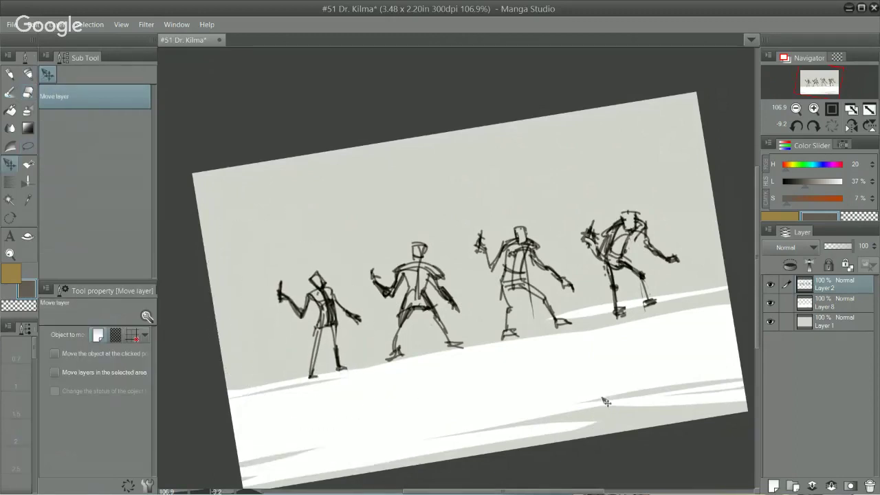
Step: Reselect the new figure, scale it to 112% in width and height, and set its feet on the snow
key(ctrl+shift+d)
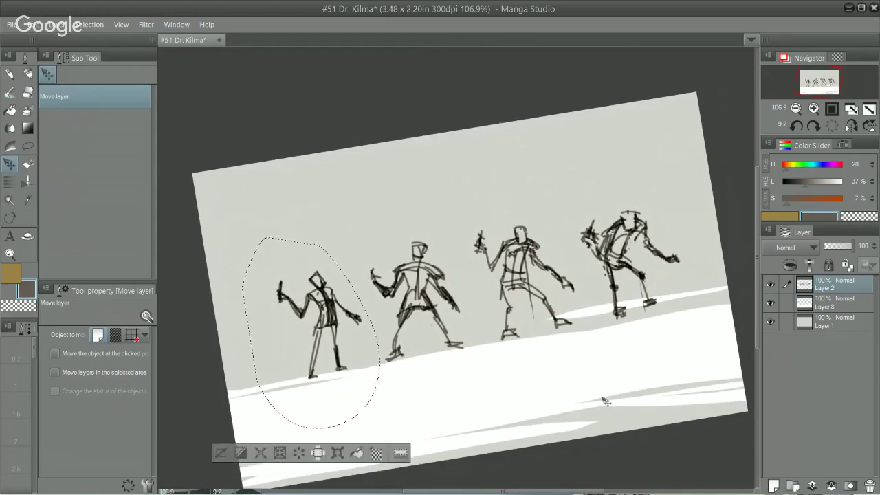
key(ctrl+t)
drag(359, 222, 369, 199)
drag(372, 363, 364, 368)
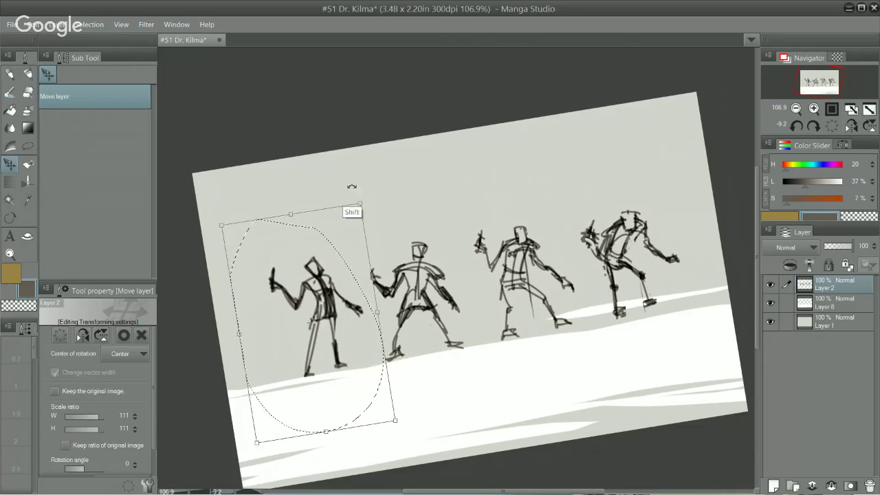
drag(361, 202, 363, 197)
drag(372, 365, 369, 375)
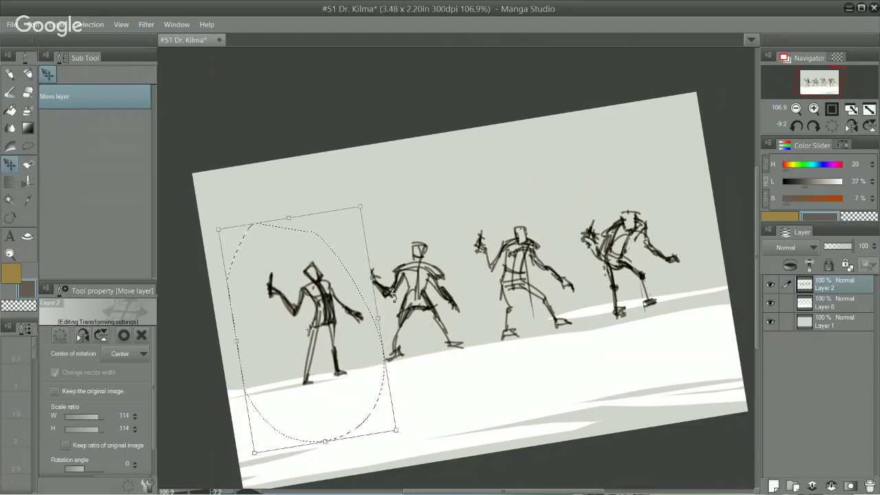
drag(361, 206, 358, 212)
drag(366, 383, 370, 396)
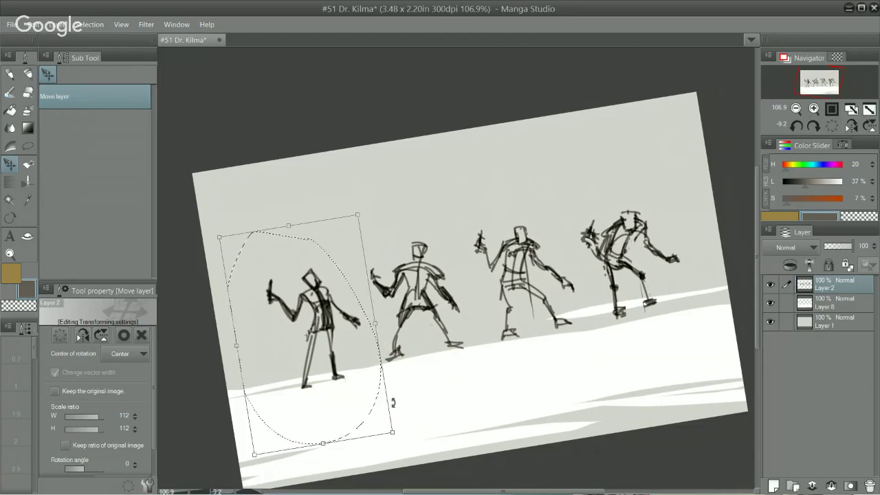
key(Return)
key(ctrl+d)
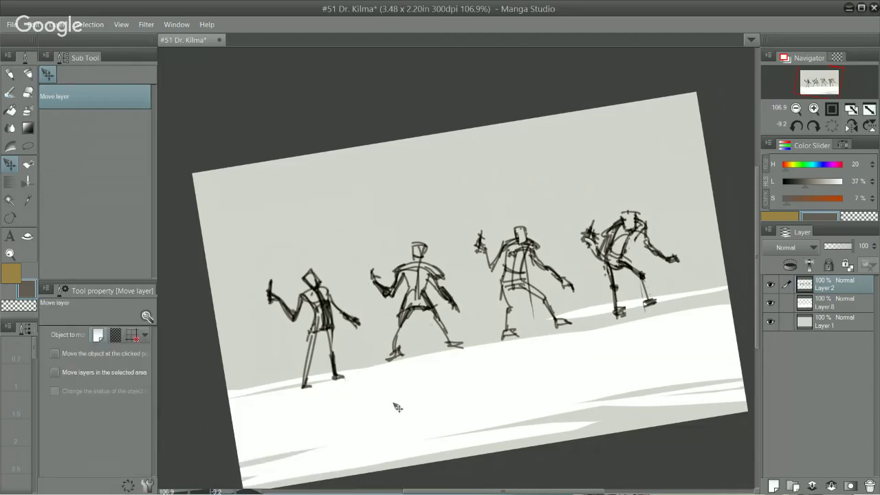
Step: Erase the stray vertical line hanging between the third figure's legs
key(p)
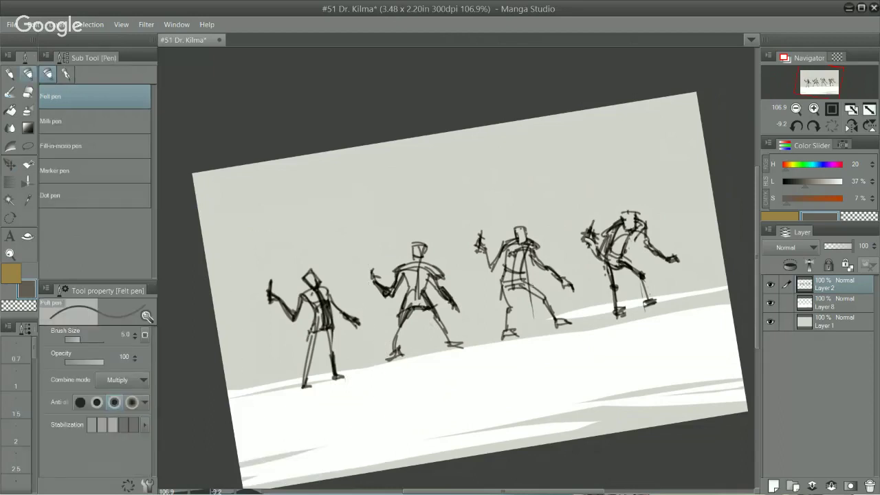
key(e)
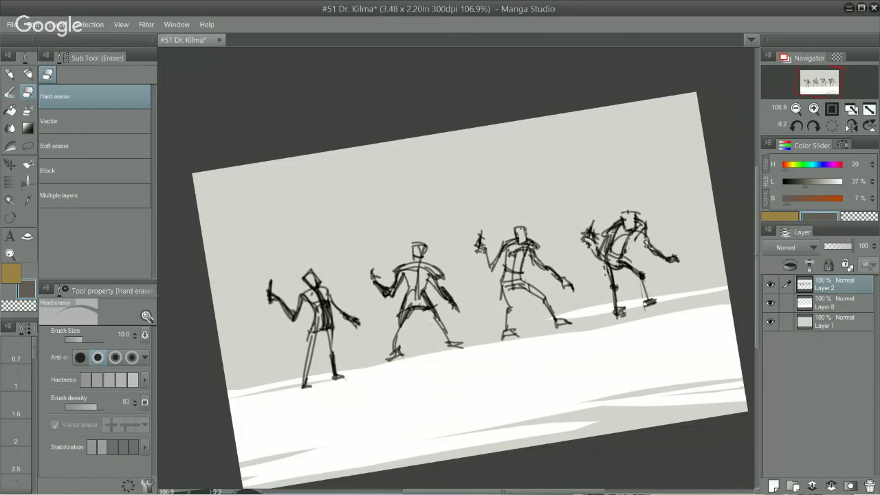
key(p)
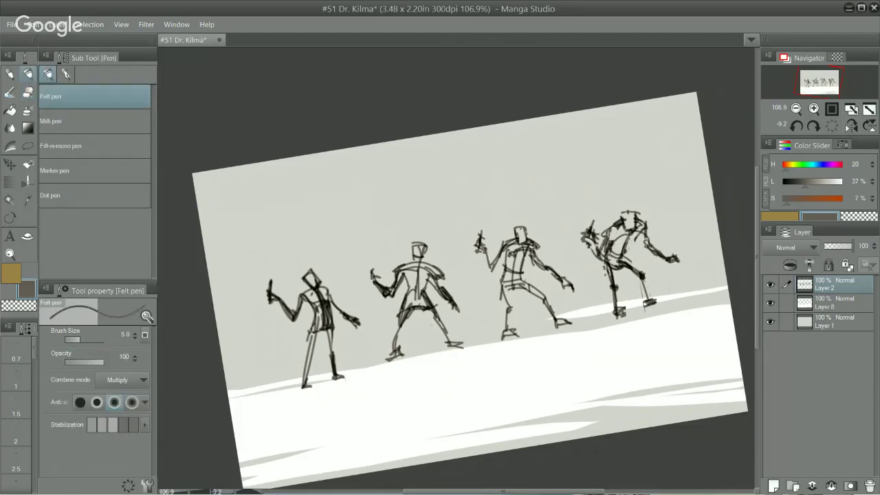
Step: Draw a small ball on the ground between the second and third figures
drag(593, 334, 529, 282)
drag(601, 224, 486, 341)
drag(606, 203, 542, 260)
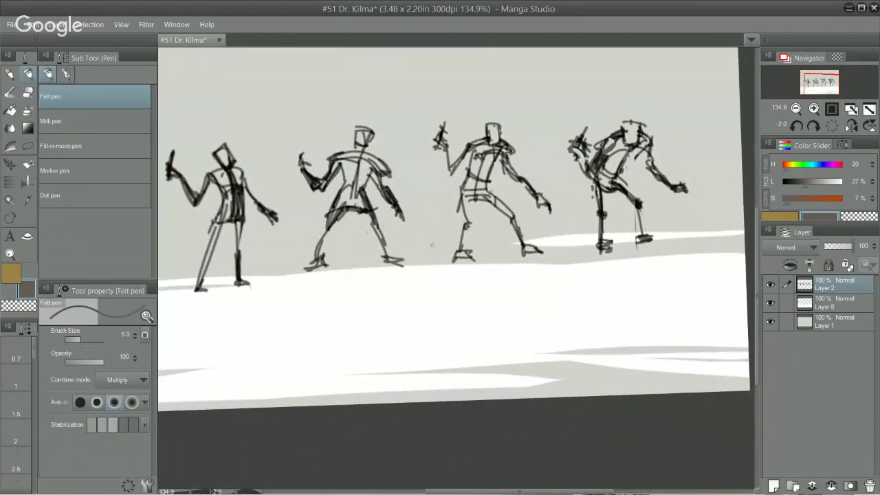
drag(432, 245, 431, 247)
mouse_move(284, 251)
mouse_down()
mouse_move(286, 267)
mouse_move(289, 248)
mouse_up()
key(ctrl+z)
Step: Erase the second figure's rounded head and redraw it as a flat-topped box
key(e)
mouse_move(355, 143)
mouse_down()
mouse_move(358, 131)
mouse_move(370, 133)
mouse_move(369, 158)
mouse_move(355, 154)
mouse_move(370, 133)
mouse_up()
key(p)
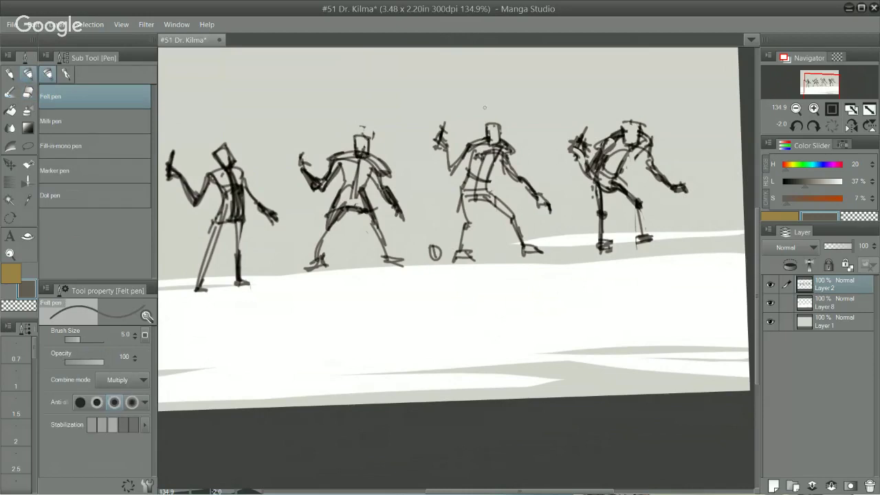
Step: Undo and redo the second figure's head change to compare the two versions
key(ctrl+z)
key(ctrl+z)
key(ctrl+z)
key(ctrl+z)
key(ctrl+z)
key(ctrl+z)
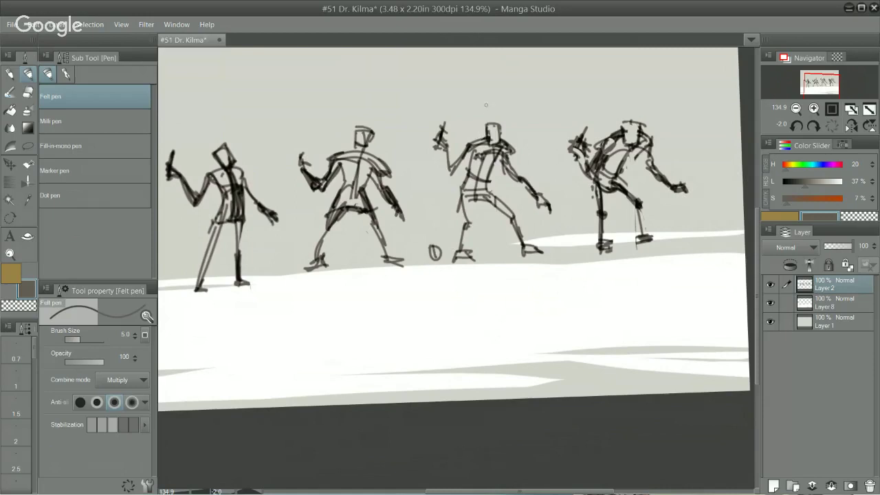
key(ctrl+shift+z)
key(ctrl+shift+z)
key(ctrl+shift+z)
key(ctrl+shift+z)
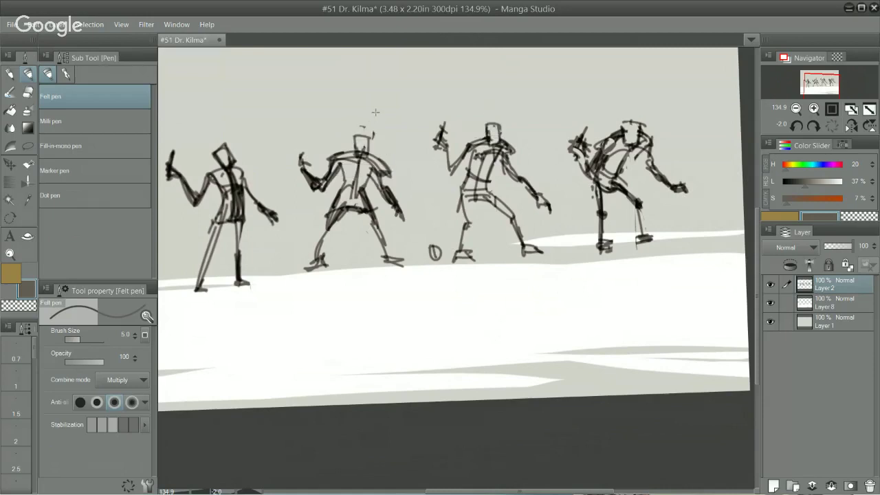
key(ctrl+y)
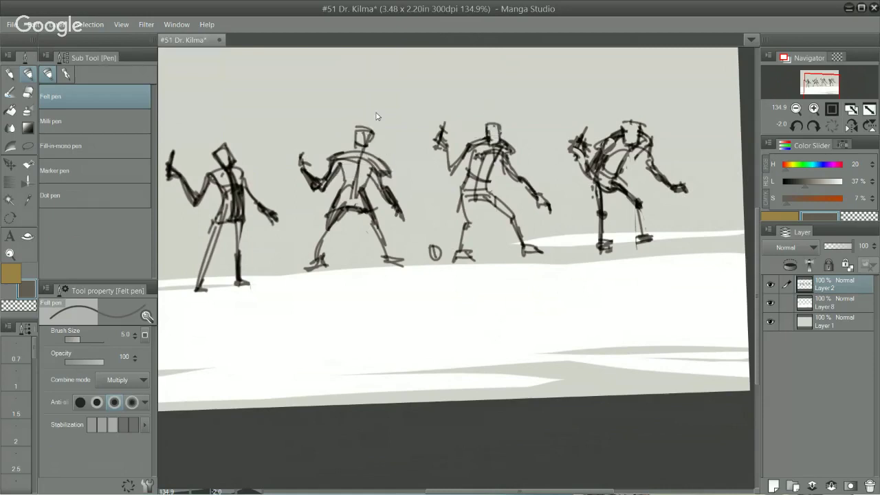
key(ctrl+z)
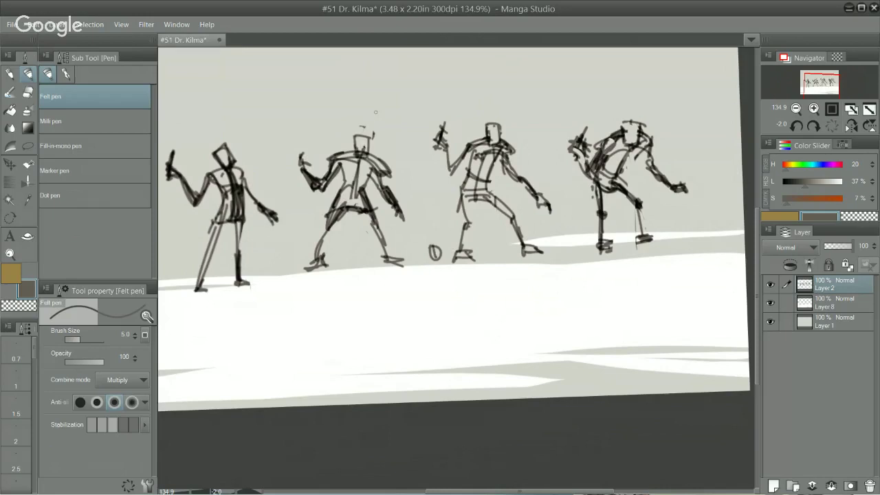
Step: Straighten the canvas to zero rotation and frame the row of figures at 150% zoom
drag(658, 250, 653, 275)
click(829, 129)
ctrl+click(573, 306)
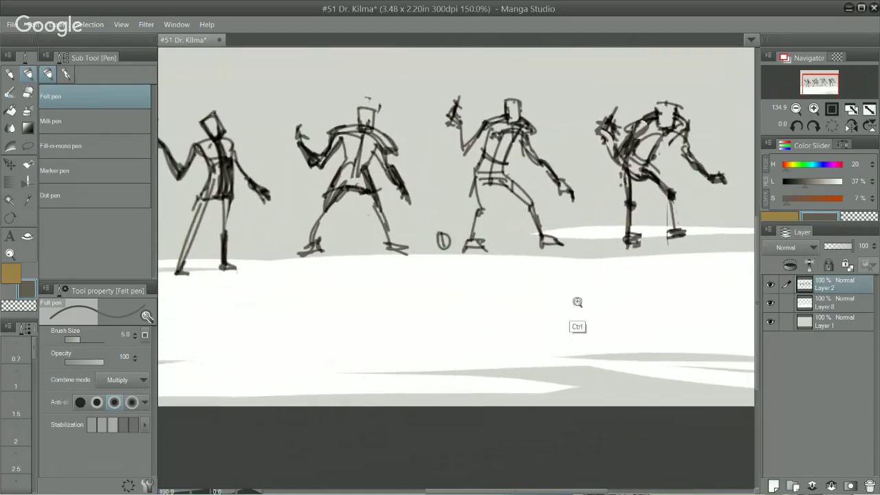
drag(382, 258, 414, 289)
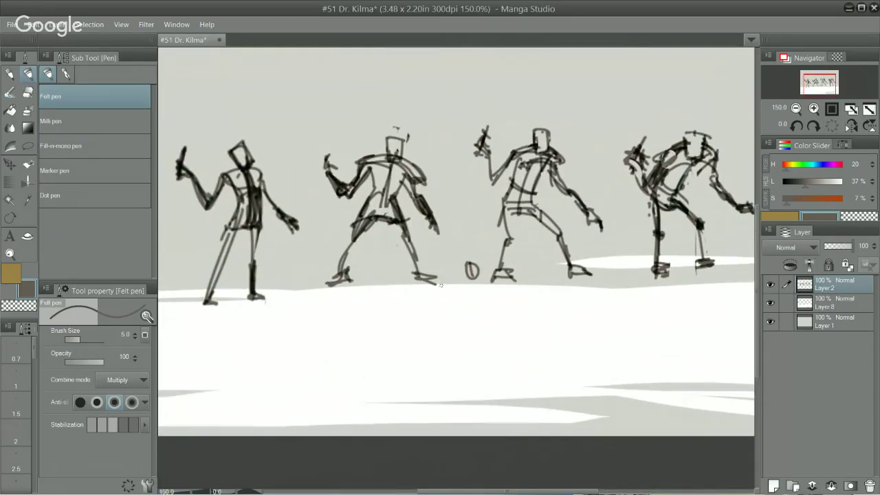
Step: Redraw the contour of the second figure's torso below the shoulder of the raised arm
scroll(441, 284, up, 2)
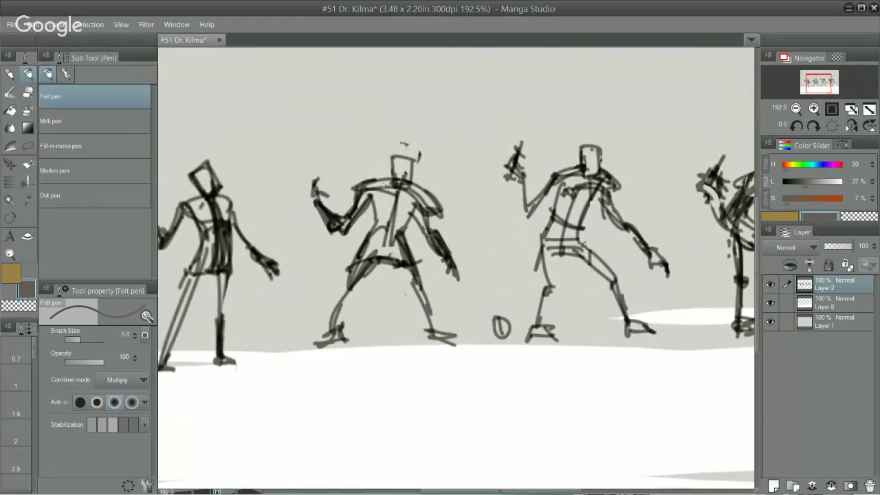
mouse_move(377, 192)
mouse_down()
mouse_move(403, 192)
mouse_move(412, 202)
mouse_move(411, 220)
mouse_move(390, 202)
mouse_move(371, 214)
mouse_move(379, 227)
mouse_up()
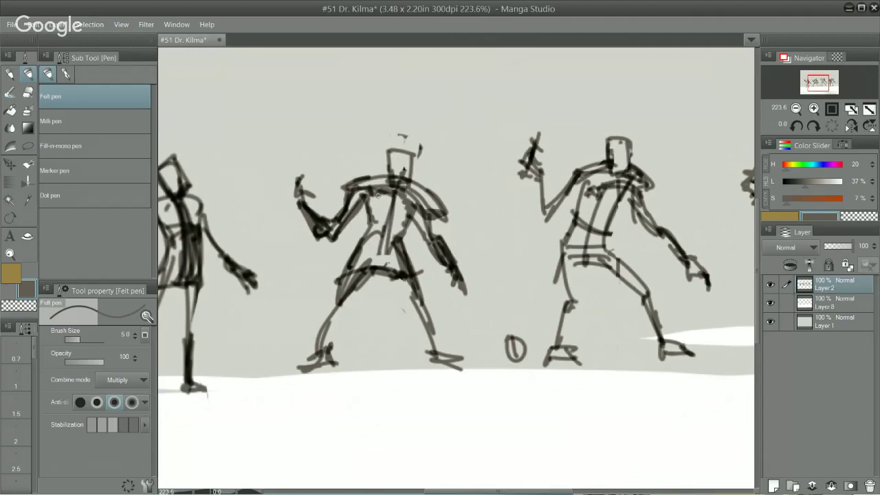
key(ctrl+z)
key(ctrl+z)
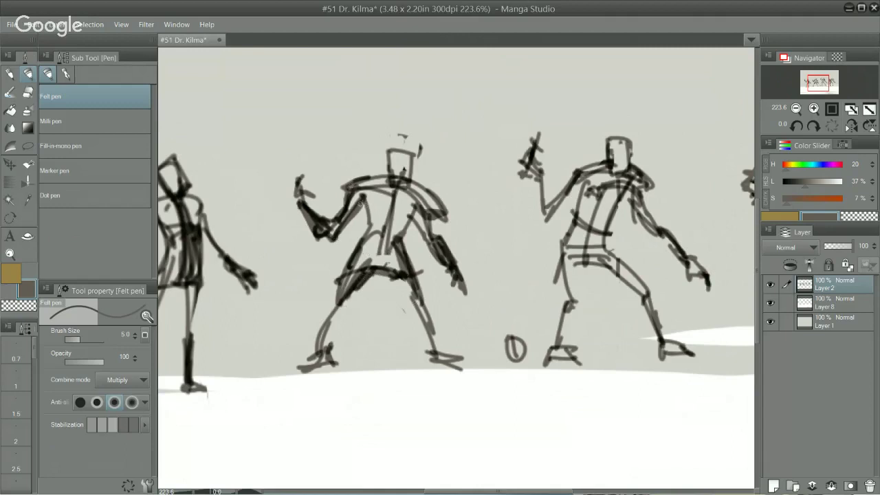
drag(362, 198, 352, 249)
key(ctrl+z)
key(ctrl+z)
drag(359, 216, 352, 249)
Step: Open the #11 Veradux image from the Cleaned colors folder inside Sonny Jpeg as a reference
click(11, 24)
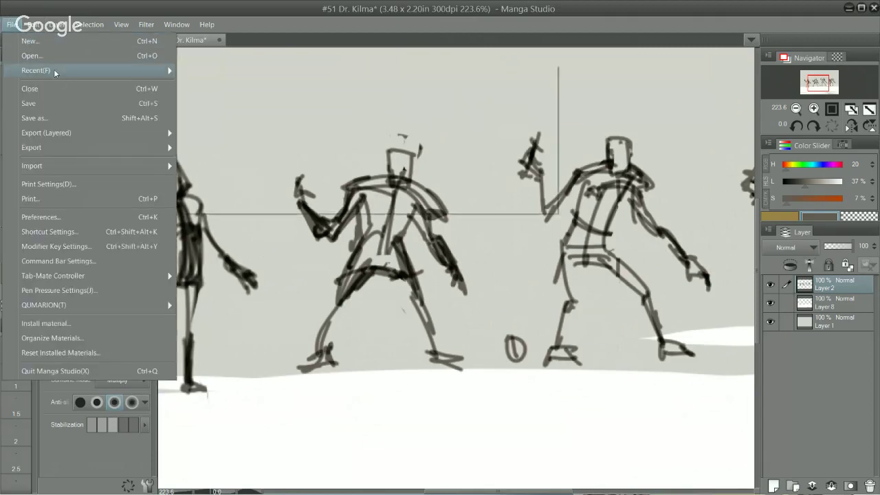
click(50, 55)
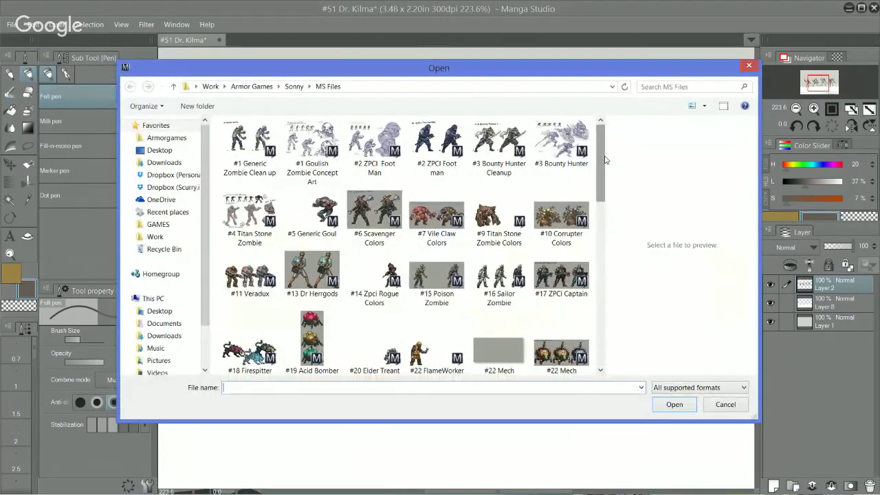
drag(605, 159, 572, 159)
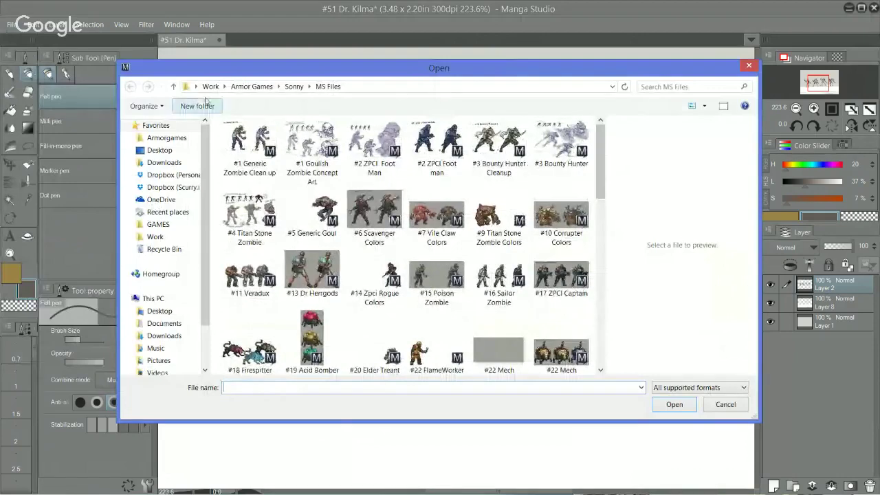
click(295, 87)
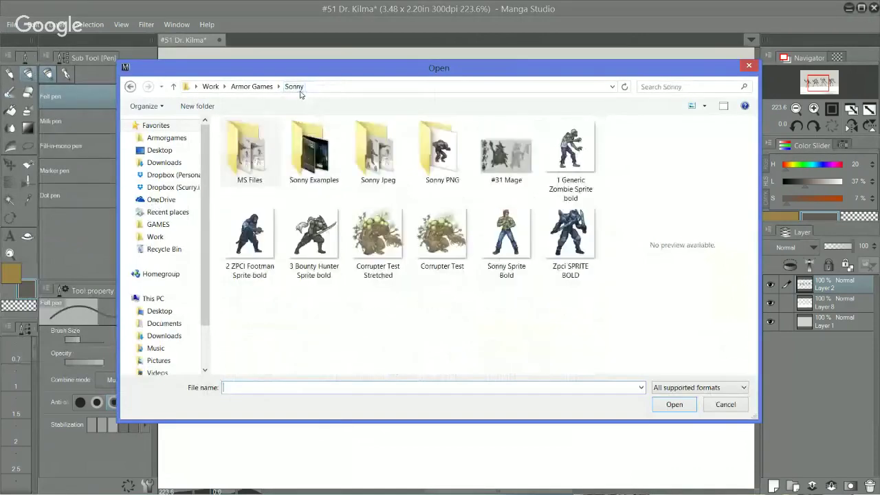
double_click(382, 165)
scroll(507, 202, down, 1)
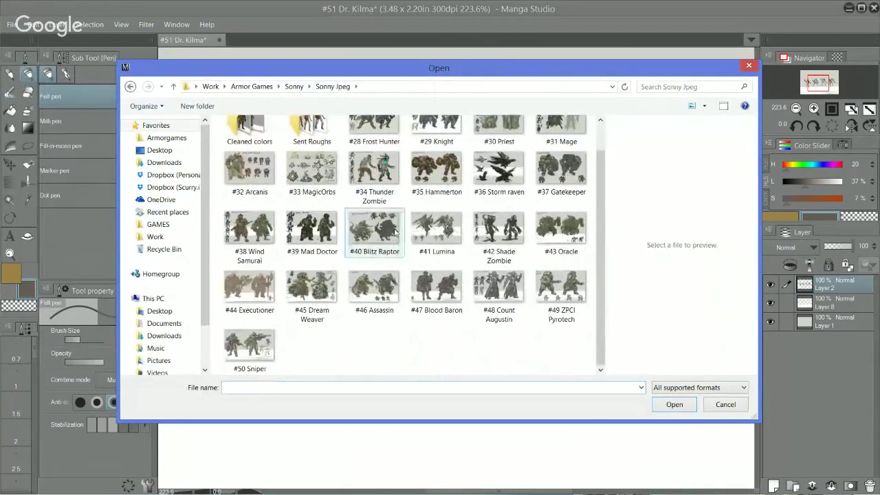
scroll(374, 237, up, 1)
click(312, 155)
click(275, 156)
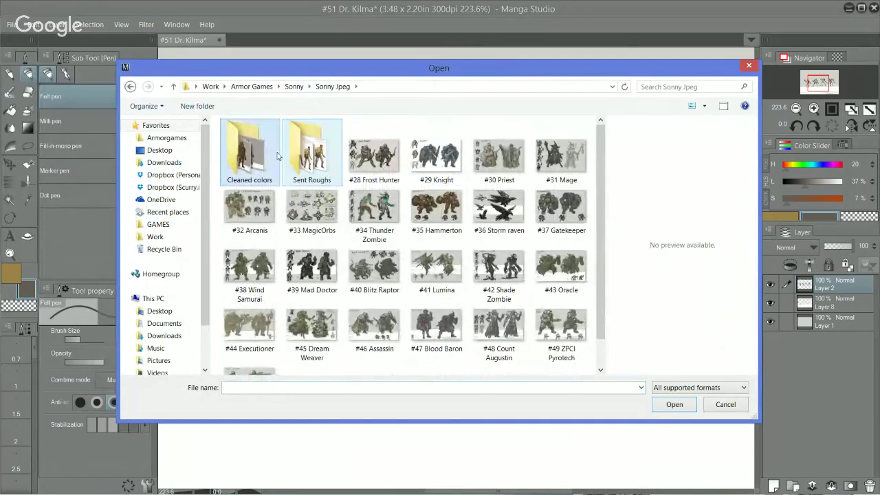
double_click(272, 164)
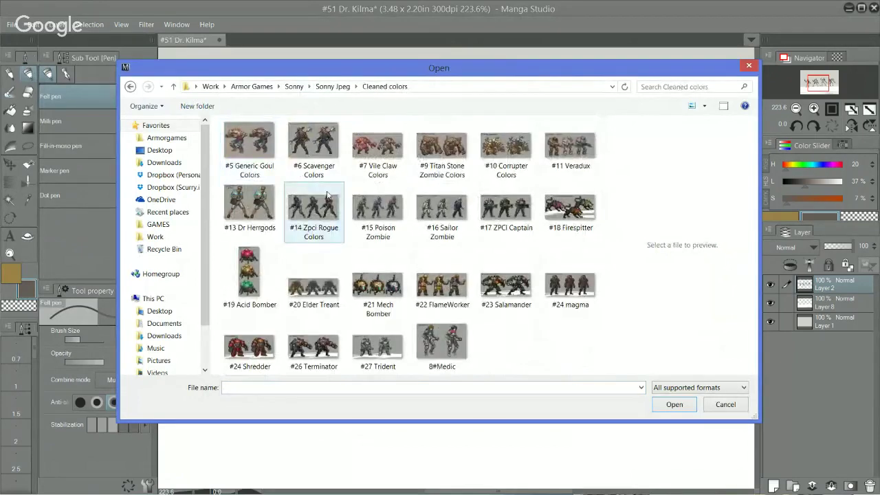
click(571, 146)
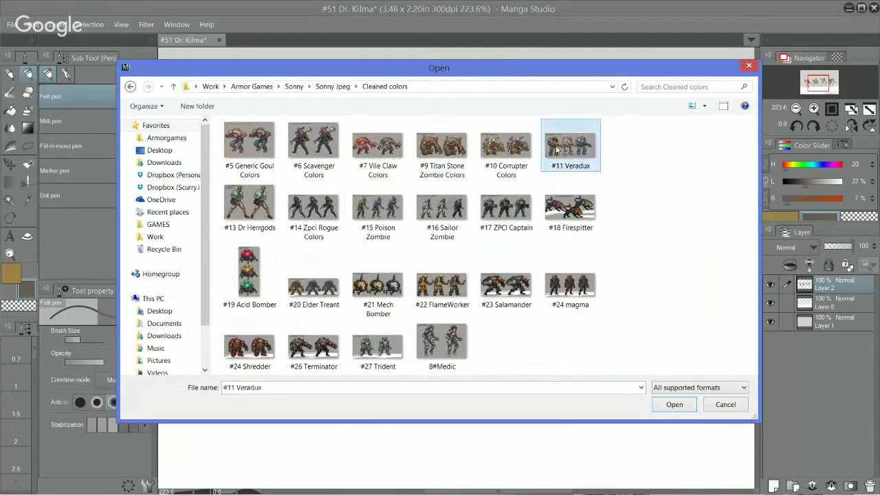
click(674, 404)
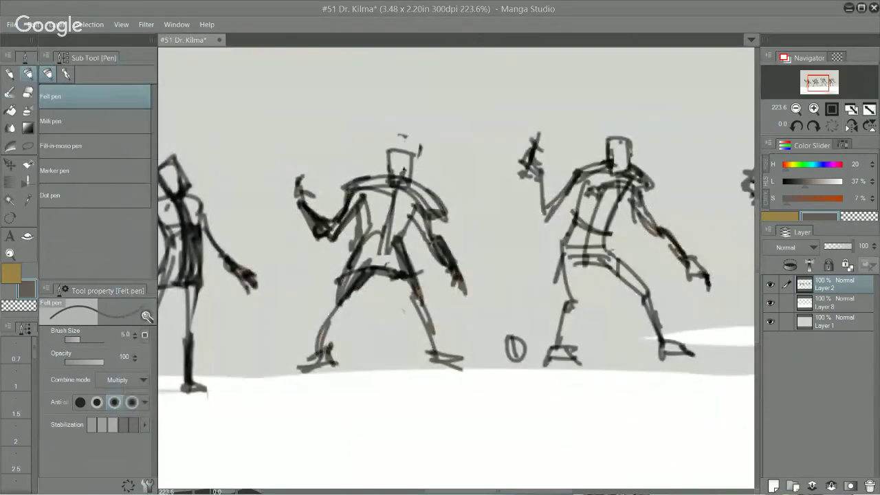
Step: Examine the Veradux color sheet up close and as a whole, and return to the Dr. Kilma drawing
scroll(420, 237, up, 2)
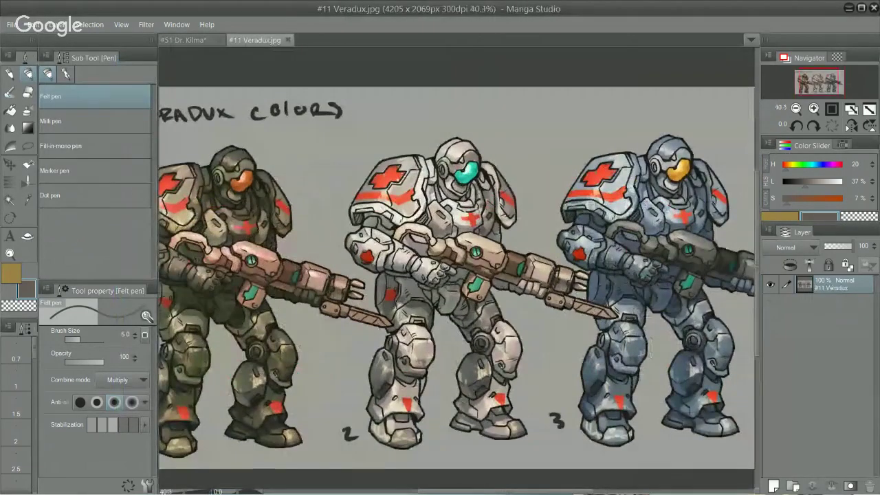
scroll(420, 238, down, 2)
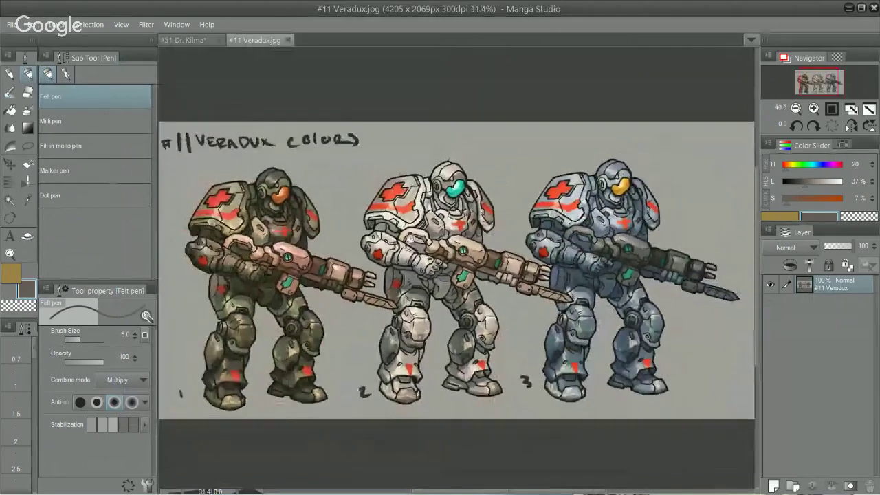
click(175, 42)
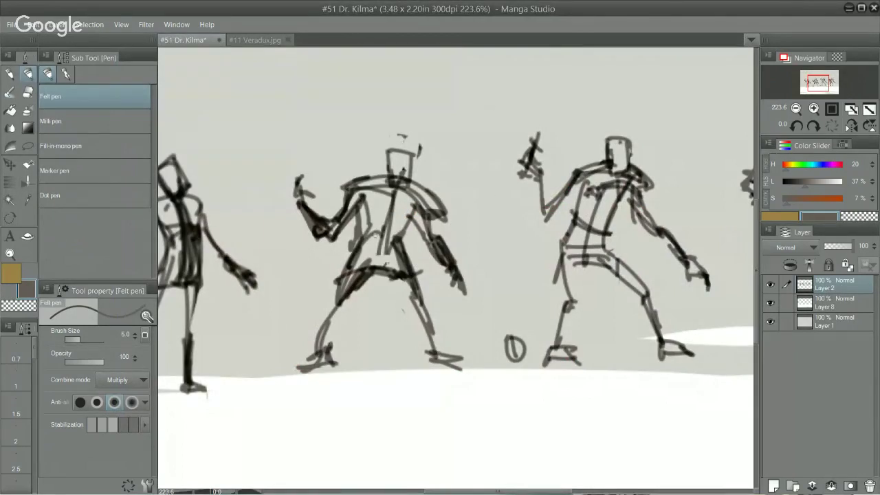
Step: Try bulkier contours on the second figure's shoulders, torso center line and hip
drag(352, 180, 334, 216)
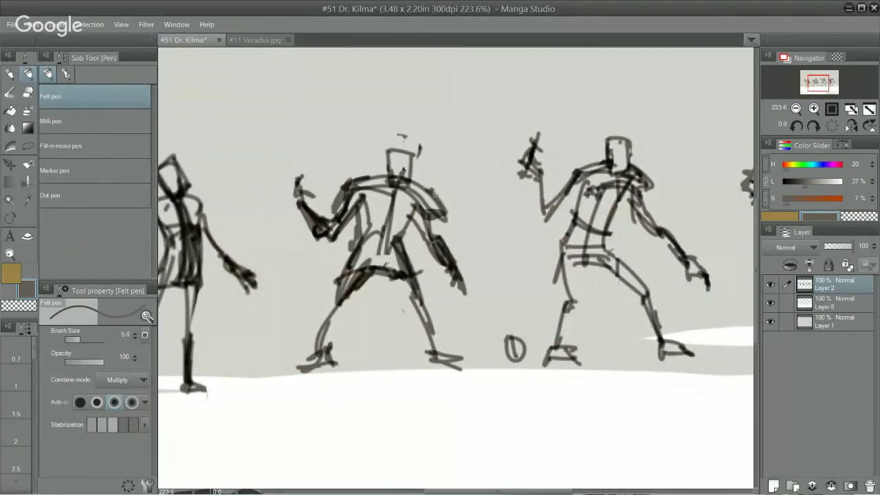
drag(434, 194, 438, 224)
drag(354, 243, 330, 281)
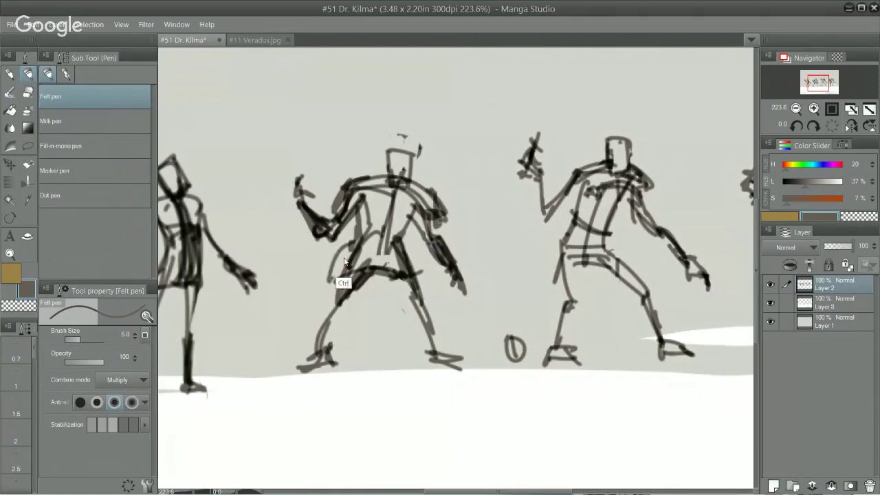
key(ctrl+z)
mouse_move(372, 226)
ctrl+mouse_down()
mouse_move(330, 303)
mouse_move(376, 273)
ctrl+mouse_up()
key(ctrl+z)
drag(394, 181, 381, 258)
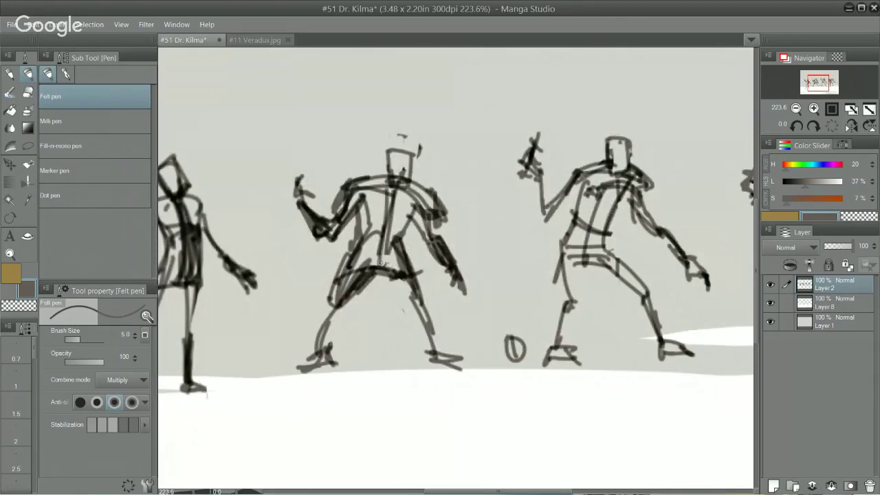
mouse_move(433, 214)
mouse_down()
mouse_move(439, 241)
mouse_move(424, 254)
mouse_up()
Step: Try heavier strokes along both of the second figure's legs, and undo them
mouse_move(371, 272)
mouse_down()
mouse_move(401, 278)
mouse_move(434, 347)
mouse_up()
drag(411, 278, 431, 343)
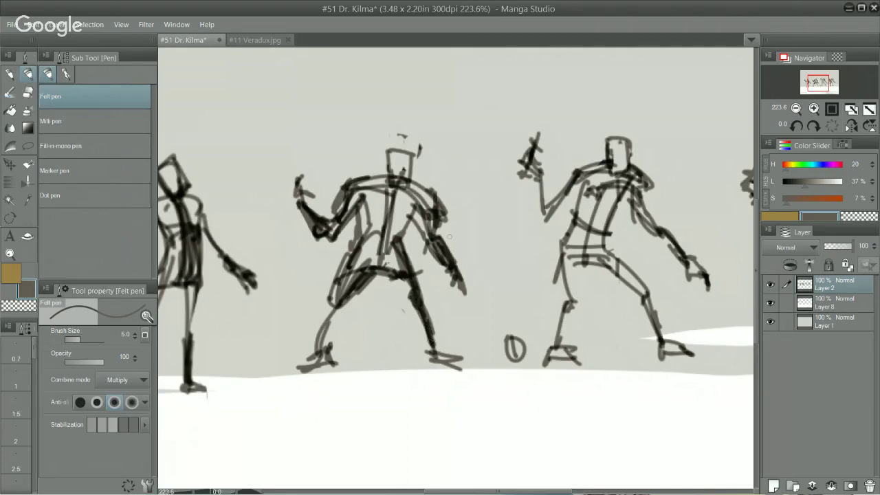
drag(387, 271, 432, 351)
drag(351, 300, 321, 359)
mouse_move(348, 290)
mouse_down()
mouse_move(343, 313)
mouse_move(323, 311)
mouse_move(310, 363)
mouse_up()
drag(321, 343, 316, 352)
key(ctrl+z)
key(ctrl+z)
key(ctrl+z)
key(ctrl+z)
key(ctrl+z)
Step: Try new knee, calf and inner thigh lines on the second figure, and undo the recent bulk strokes
drag(335, 297, 322, 313)
mouse_move(325, 308)
mouse_down()
mouse_move(315, 362)
mouse_move(321, 353)
mouse_up()
mouse_move(343, 291)
mouse_down()
mouse_move(344, 323)
mouse_move(346, 311)
mouse_up()
drag(393, 277, 404, 315)
key(ctrl+z)
key(ctrl+z)
key(ctrl+z)
key(ctrl+z)
key(ctrl+z)
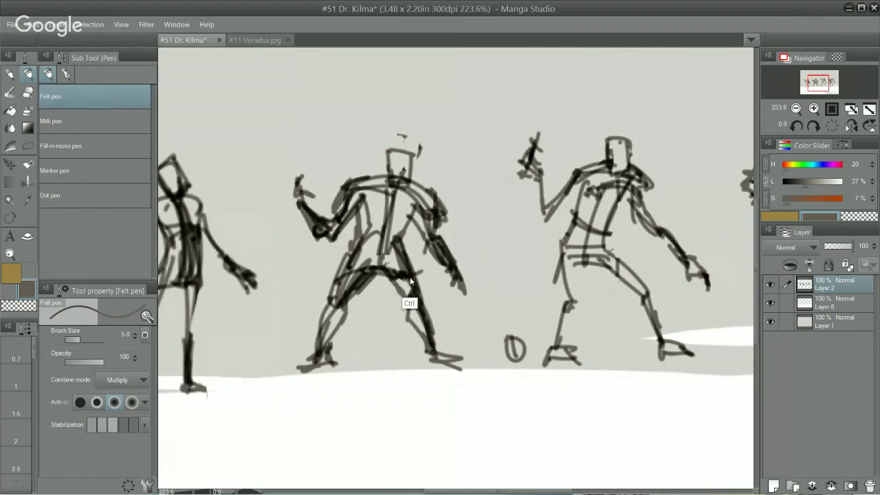
key(ctrl+z)
key(ctrl+z)
key(ctrl+z)
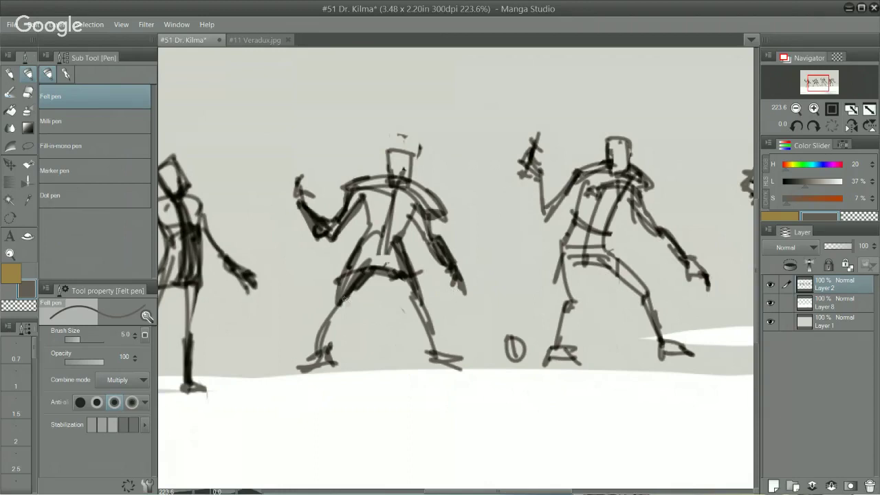
Step: Redraw the second figure's legs with straighter, heavier lines from the hips to the feet
mouse_move(347, 296)
mouse_down()
mouse_move(327, 324)
mouse_move(338, 306)
mouse_move(331, 317)
mouse_move(351, 304)
mouse_move(317, 355)
mouse_move(330, 334)
mouse_move(322, 362)
mouse_up()
drag(411, 296, 433, 359)
key(ctrl+z)
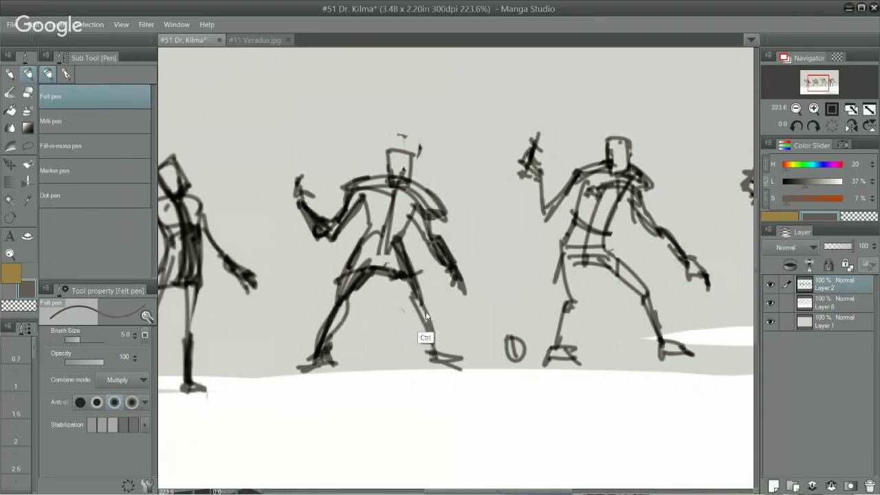
mouse_move(412, 295)
mouse_down()
mouse_move(410, 326)
mouse_move(433, 351)
mouse_up()
drag(410, 318, 436, 350)
drag(413, 295, 436, 356)
key(ctrl+z)
key(ctrl+z)
mouse_move(390, 272)
mouse_down()
mouse_move(430, 340)
mouse_move(404, 299)
mouse_move(418, 325)
mouse_move(409, 271)
mouse_move(439, 359)
mouse_up()
drag(375, 266, 322, 341)
Step: Darken the second figure's waist, torso sides and upper arms, and add lines inside the shoulders
drag(374, 244, 359, 271)
mouse_move(415, 210)
mouse_down()
mouse_move(398, 244)
mouse_move(410, 213)
mouse_move(435, 234)
mouse_up()
drag(429, 207, 433, 215)
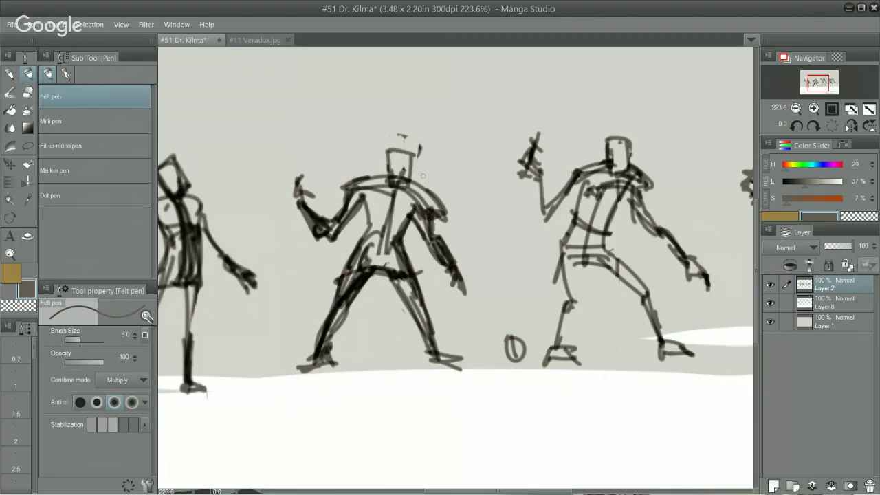
drag(414, 185, 431, 219)
mouse_move(364, 199)
mouse_down()
mouse_move(353, 211)
mouse_move(368, 226)
mouse_move(383, 178)
mouse_up()
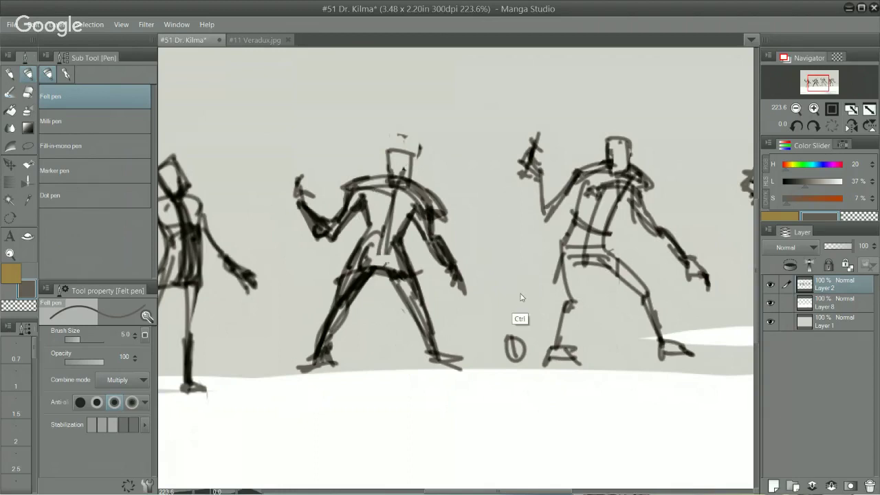
Step: Bulk up the second figure's shoulders and raised forearm, and shade the sides of the torso
scroll(474, 318, up, 3)
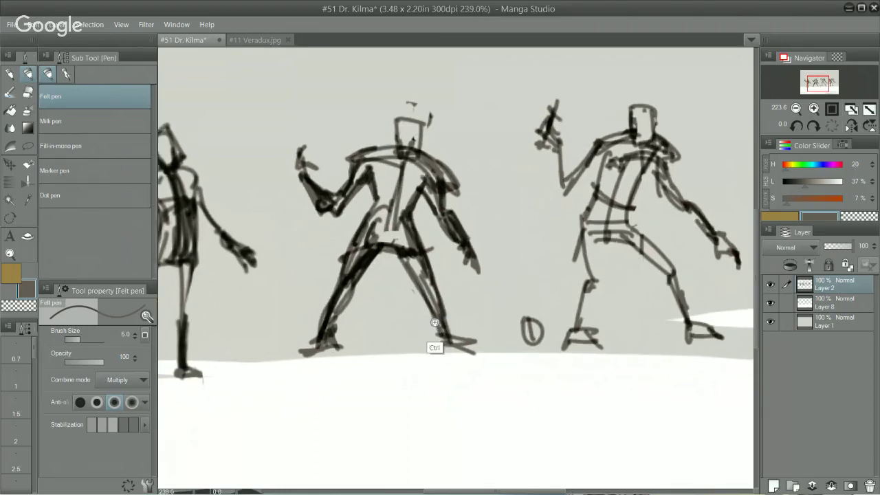
mouse_move(356, 141)
mouse_down()
mouse_move(336, 172)
mouse_move(346, 187)
mouse_up()
mouse_move(351, 157)
mouse_down()
mouse_move(334, 180)
mouse_move(374, 143)
mouse_up()
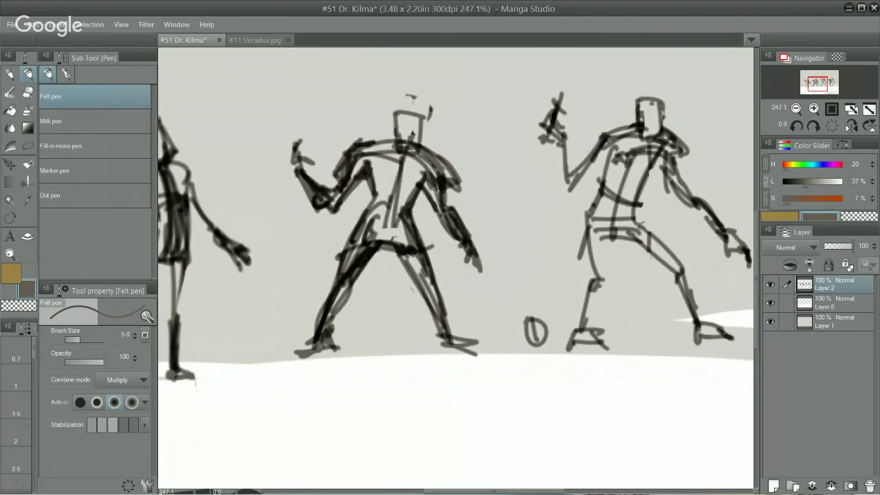
drag(448, 172, 452, 194)
mouse_move(300, 169)
mouse_down()
mouse_move(328, 190)
mouse_move(444, 219)
mouse_move(452, 253)
mouse_move(473, 242)
mouse_move(316, 201)
mouse_up()
mouse_move(310, 196)
mouse_down()
mouse_move(341, 210)
mouse_move(363, 180)
mouse_move(367, 210)
mouse_up()
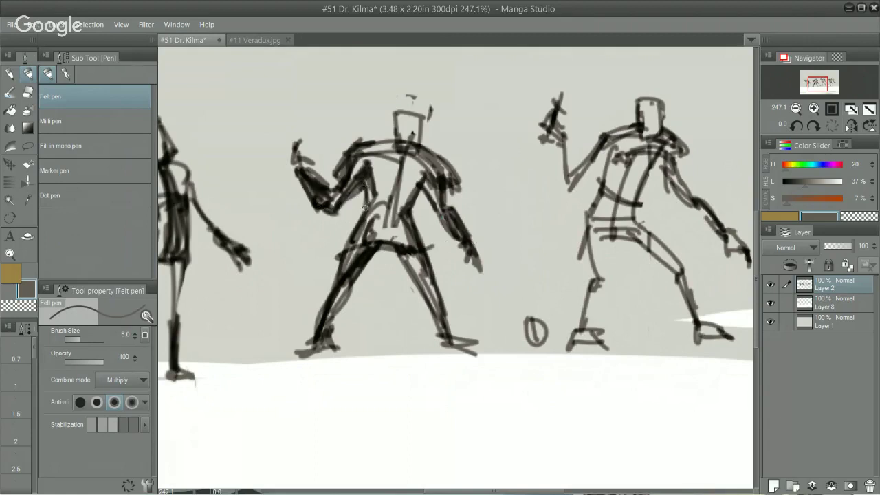
drag(368, 176, 367, 215)
mouse_move(424, 184)
mouse_down()
mouse_move(419, 218)
mouse_move(418, 208)
mouse_up()
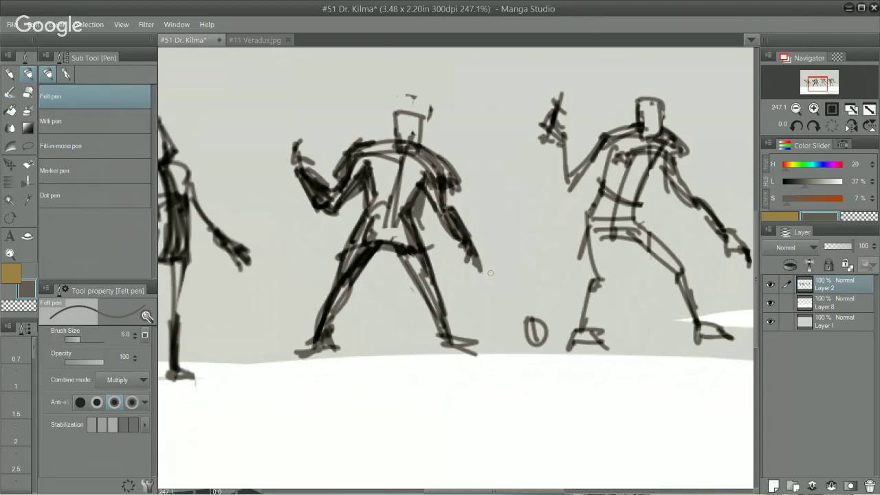
Step: Erase the second figure's lowered forearm and redraw it bent outward with a fist
mouse_move(471, 258)
mouse_down()
mouse_move(474, 265)
mouse_move(482, 250)
mouse_move(485, 258)
mouse_move(474, 255)
mouse_move(487, 241)
mouse_move(471, 256)
mouse_move(483, 236)
mouse_up()
key(e)
key(p)
mouse_move(465, 243)
mouse_down()
mouse_move(492, 242)
mouse_move(494, 230)
mouse_move(482, 241)
mouse_up()
key(ctrl+z)
key(ctrl+y)
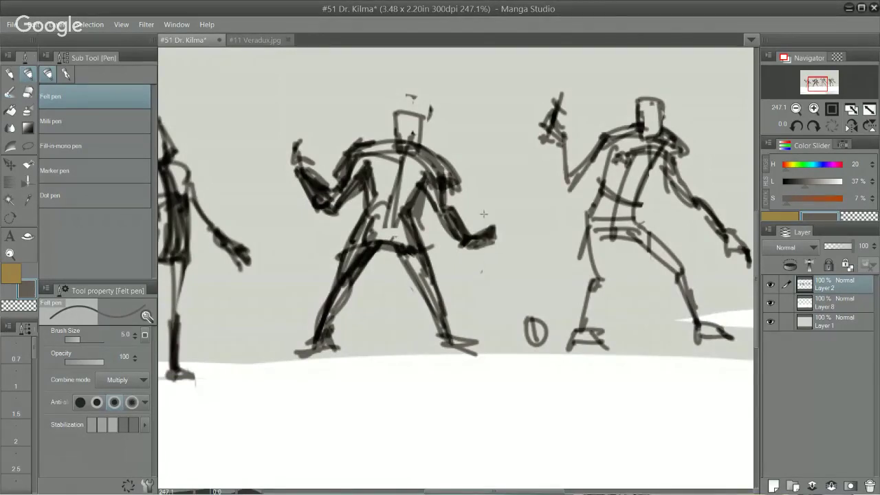
Step: Undo the second figure's fist and redraw it as an open hand reaching outward
key(ctrl+z)
key(ctrl+z)
key(ctrl+z)
key(ctrl+z)
mouse_move(470, 241)
mouse_down()
mouse_move(494, 234)
mouse_move(488, 247)
mouse_up()
mouse_move(469, 245)
mouse_down()
mouse_move(490, 241)
mouse_move(488, 261)
mouse_move(499, 236)
mouse_move(509, 245)
mouse_up()
Step: Thicken both of the second figure's thighs with added inner and outer contours
mouse_move(413, 256)
mouse_down()
mouse_move(440, 334)
mouse_move(426, 311)
mouse_up()
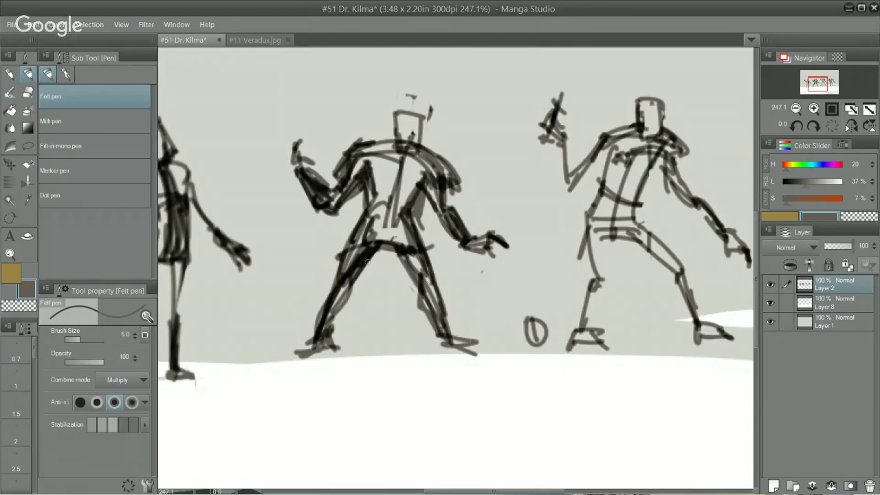
mouse_move(337, 268)
mouse_down()
mouse_move(329, 290)
mouse_move(348, 266)
mouse_up()
drag(355, 272, 350, 301)
drag(429, 261, 437, 277)
drag(435, 262, 442, 296)
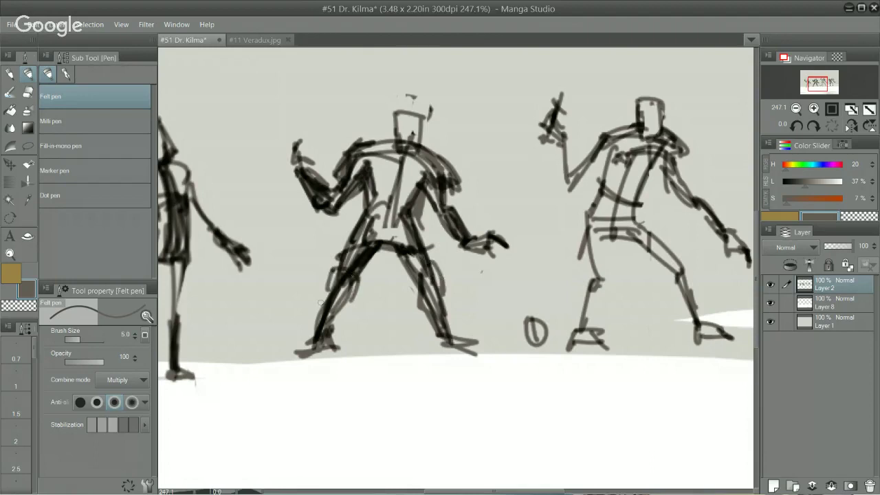
Step: Outline a bulkier lower leg below the second figure's raised arm, undoing and redrawing its outer contour
mouse_move(322, 281)
mouse_down()
mouse_move(310, 337)
mouse_move(304, 324)
mouse_move(312, 340)
mouse_up()
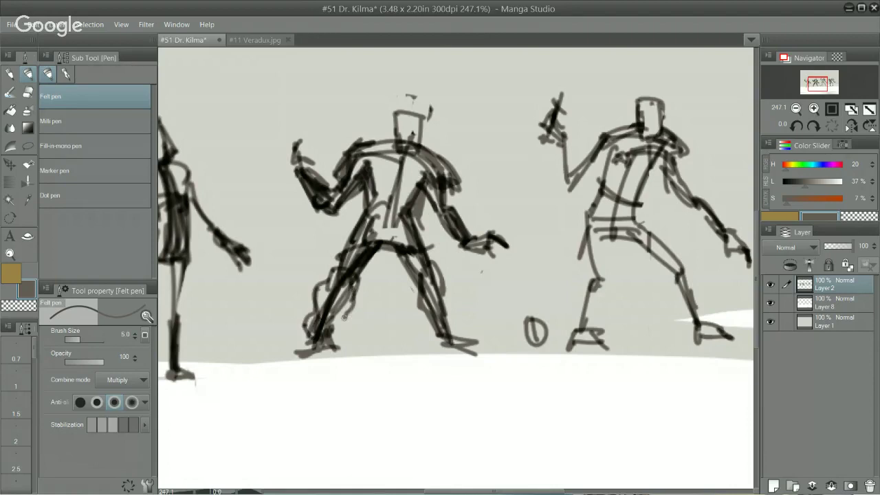
drag(340, 324, 348, 321)
key(ctrl+z)
key(ctrl+z)
key(ctrl+z)
mouse_move(335, 276)
mouse_down()
mouse_move(319, 288)
mouse_move(314, 323)
mouse_up()
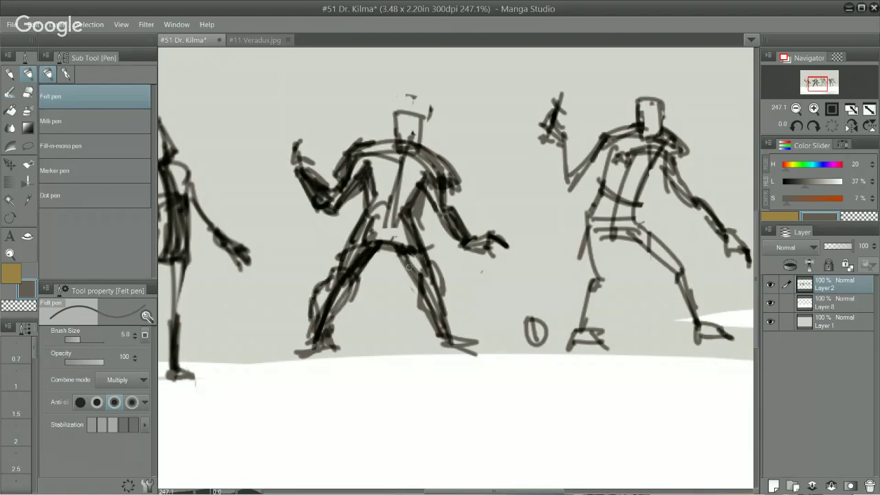
Step: Widen the second figure's other lower leg with contour strokes and darken the crotch line
mouse_move(421, 283)
mouse_down()
mouse_move(431, 331)
mouse_move(439, 317)
mouse_move(453, 328)
mouse_up()
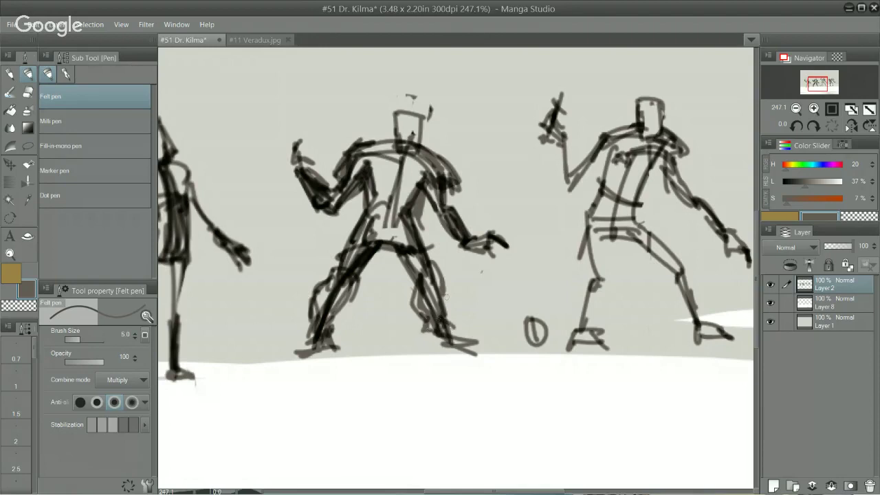
drag(446, 294, 450, 327)
mouse_move(393, 246)
mouse_down()
mouse_move(415, 277)
mouse_move(391, 249)
mouse_move(379, 254)
mouse_up()
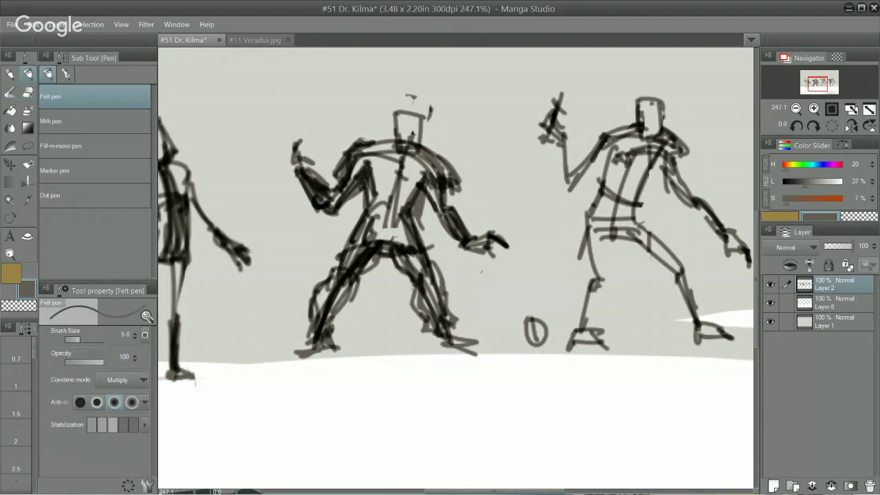
Step: Square off the second figure's head, erase the stray marks around it and darken the shoulder above the outstretched arm
mouse_move(363, 141)
mouse_down()
mouse_move(386, 138)
mouse_move(393, 115)
mouse_move(385, 142)
mouse_move(426, 118)
mouse_move(422, 146)
mouse_up()
key(e)
drag(430, 107, 413, 96)
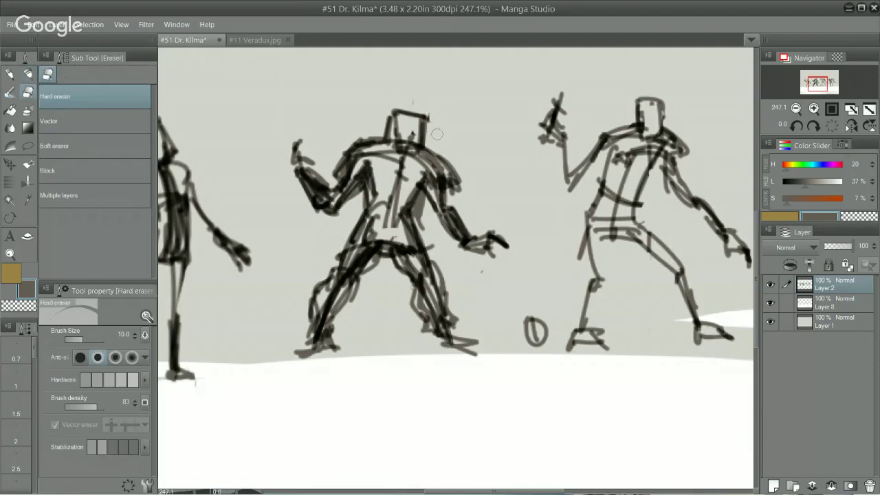
mouse_move(446, 155)
mouse_down()
mouse_move(462, 191)
mouse_move(433, 210)
mouse_move(440, 203)
mouse_up()
key(p)
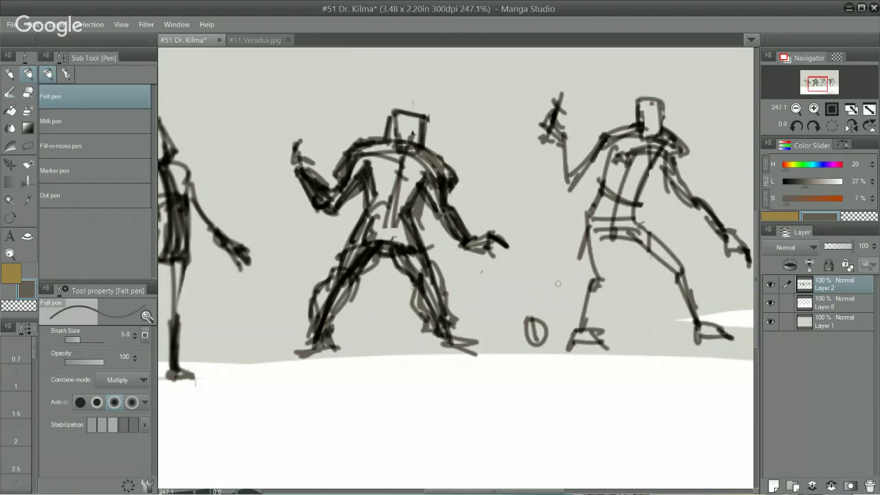
Step: Shade both sides of the second figure's torso beneath the arms with dark vertical Felt pen strokes
drag(361, 190, 350, 240)
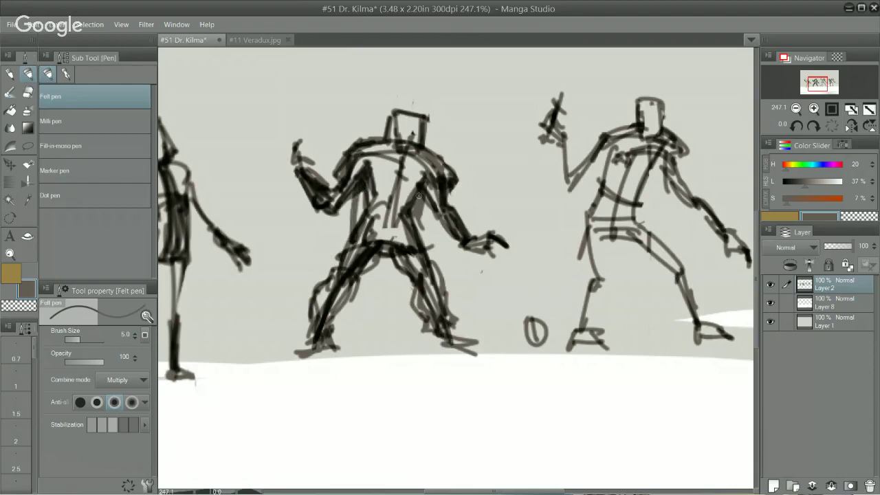
mouse_move(419, 196)
mouse_down()
mouse_move(422, 241)
mouse_move(419, 232)
mouse_up()
drag(361, 169, 352, 238)
mouse_move(363, 185)
mouse_down()
mouse_move(356, 229)
mouse_move(360, 212)
mouse_up()
drag(418, 197, 415, 222)
drag(420, 210, 416, 232)
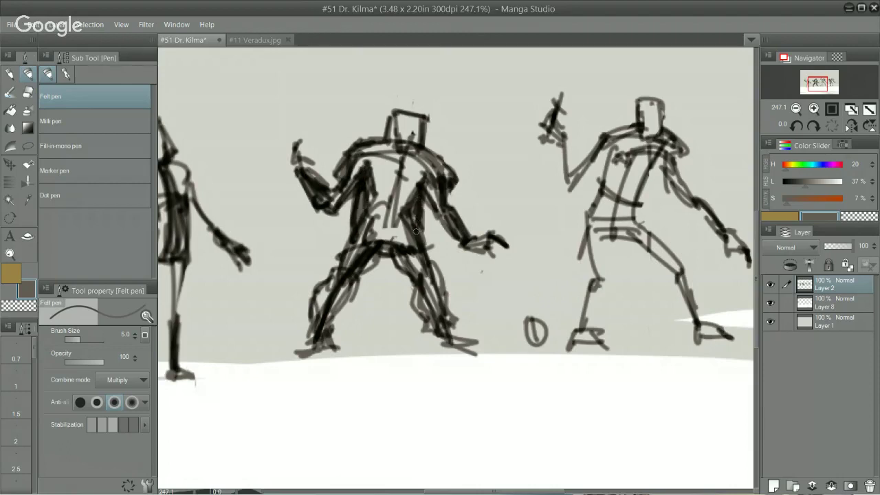
Step: Darken the second figure's arms, chest line and head, and fill in the leg and foot beneath the raised arm
mouse_move(430, 171)
mouse_down()
mouse_move(450, 219)
mouse_move(478, 249)
mouse_up()
mouse_move(337, 199)
mouse_down()
mouse_move(348, 156)
mouse_move(375, 145)
mouse_move(378, 186)
mouse_move(392, 195)
mouse_move(423, 181)
mouse_move(414, 150)
mouse_move(440, 174)
mouse_up()
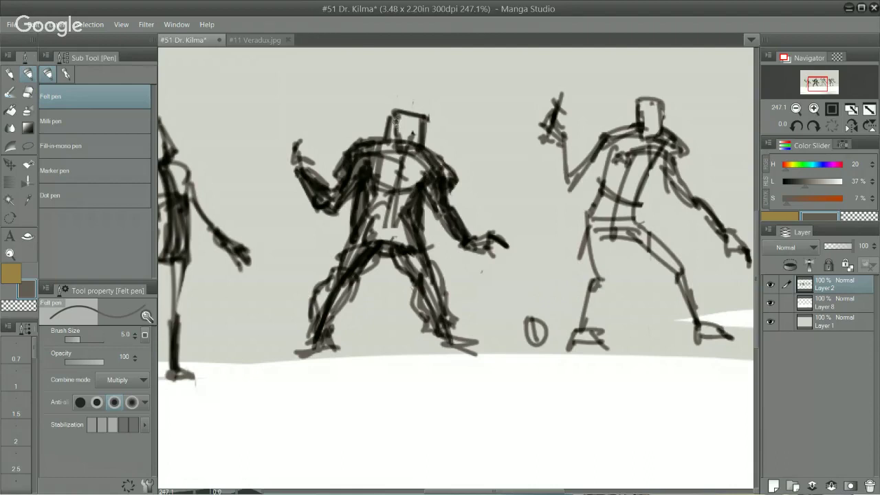
mouse_move(396, 118)
mouse_down()
mouse_move(420, 148)
mouse_move(385, 151)
mouse_move(387, 161)
mouse_up()
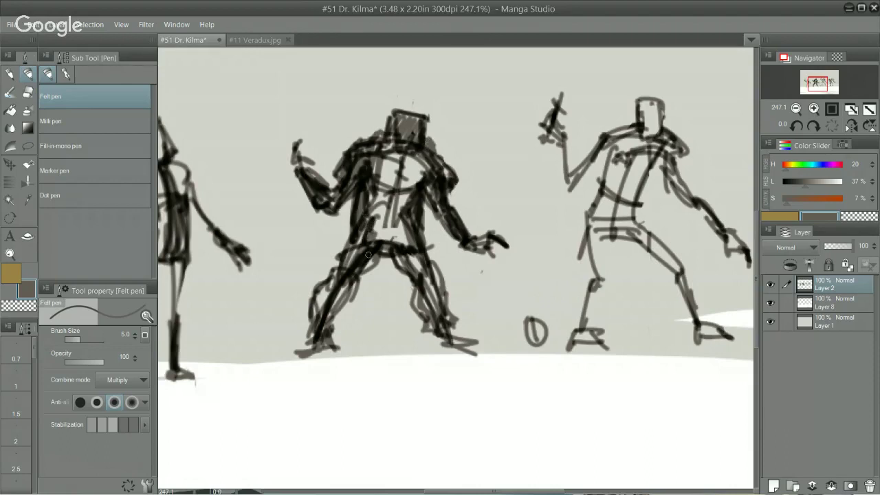
mouse_move(336, 274)
mouse_down()
mouse_move(316, 303)
mouse_move(337, 307)
mouse_move(301, 342)
mouse_move(318, 350)
mouse_move(302, 359)
mouse_up()
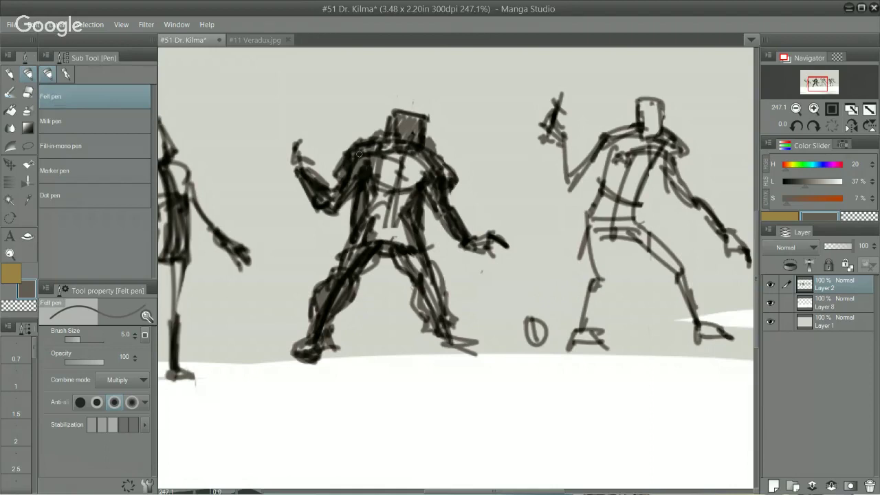
drag(269, 81, 244, 129)
key(ctrl+z)
mouse_move(273, 86)
mouse_down()
mouse_move(252, 122)
mouse_move(269, 82)
mouse_move(278, 95)
mouse_move(252, 143)
mouse_move(274, 124)
mouse_move(260, 149)
mouse_up()
key(ctrl+z)
key(ctrl+z)
mouse_move(300, 81)
mouse_down()
mouse_move(234, 151)
mouse_move(295, 114)
mouse_up()
mouse_move(268, 58)
mouse_down()
mouse_move(306, 141)
mouse_move(314, 135)
mouse_move(281, 120)
mouse_up()
key(ctrl+z)
key(ctrl+z)
key(ctrl+z)
key(ctrl+z)
key(ctrl+z)
key(ctrl+z)
key(ctrl+z)
Step: Carve light muscle shapes into the second figure's arms, shoulders, chest and head using the Dense watercolor brush with transparent colour
mouse_move(363, 192)
mouse_down()
mouse_move(357, 220)
mouse_move(337, 190)
mouse_move(344, 160)
mouse_up()
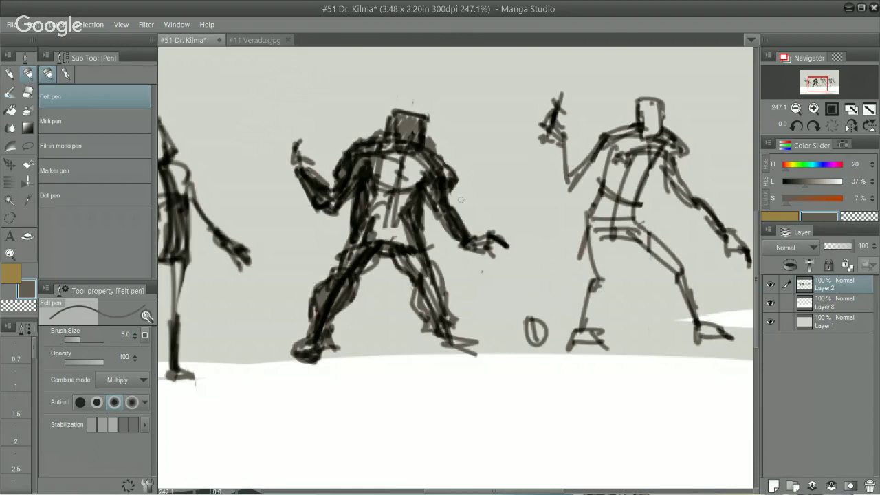
key(e)
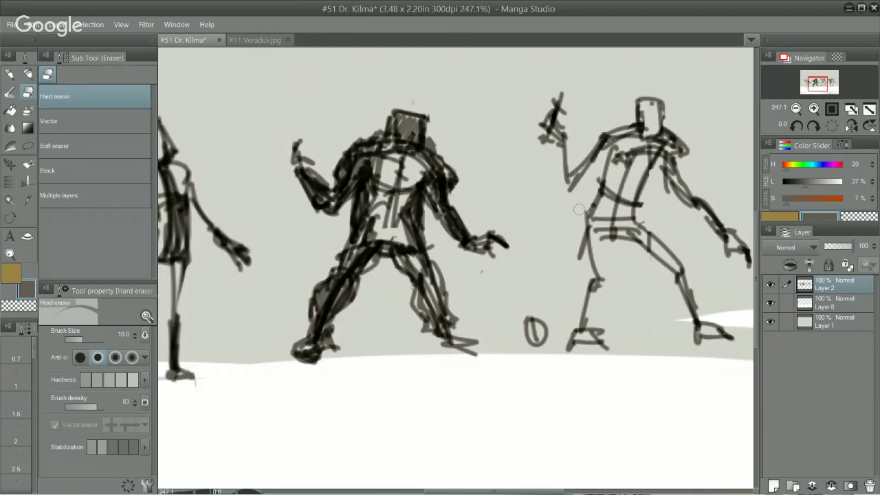
mouse_move(357, 160)
mouse_down()
mouse_move(355, 145)
mouse_move(353, 170)
mouse_up()
key(b)
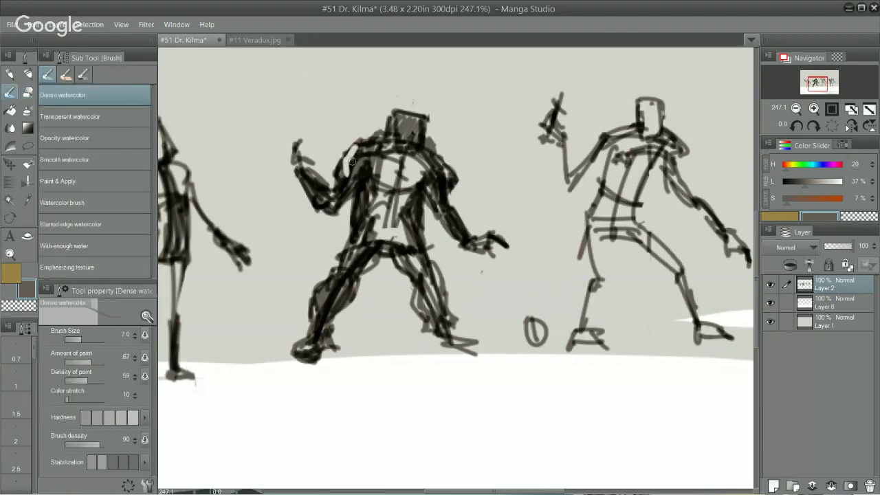
key(c)
mouse_move(352, 159)
mouse_down()
mouse_move(357, 171)
mouse_move(340, 198)
mouse_move(316, 191)
mouse_move(329, 194)
mouse_up()
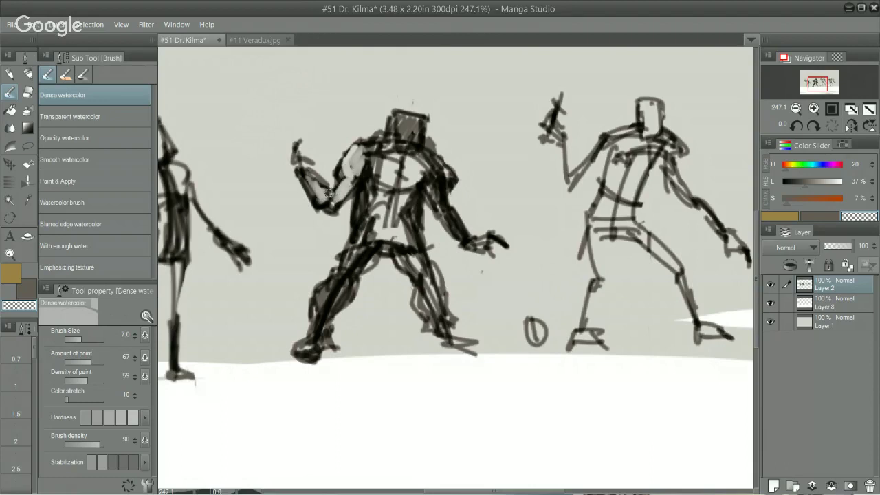
mouse_move(433, 171)
mouse_down()
mouse_move(445, 177)
mouse_move(443, 190)
mouse_move(433, 174)
mouse_move(436, 201)
mouse_move(460, 227)
mouse_up()
mouse_move(384, 170)
mouse_down()
mouse_move(363, 160)
mouse_move(375, 182)
mouse_move(373, 168)
mouse_move(403, 183)
mouse_move(422, 179)
mouse_move(413, 186)
mouse_move(381, 169)
mouse_move(408, 147)
mouse_move(401, 122)
mouse_move(398, 144)
mouse_move(399, 119)
mouse_move(412, 150)
mouse_move(412, 121)
mouse_move(396, 150)
mouse_up()
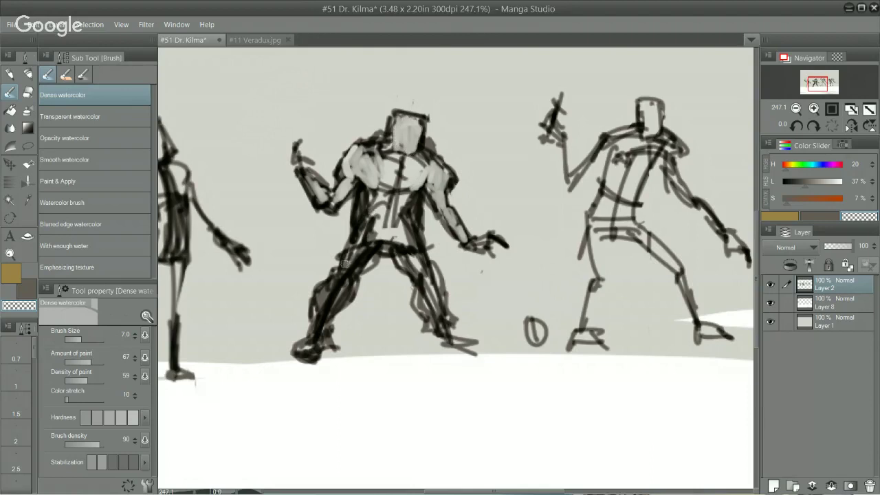
Step: Lighten the insides of the second figure's thighs, lower legs and waist with transparent colour, leaving dark contours around them
mouse_move(345, 263)
mouse_down()
mouse_move(335, 297)
mouse_move(338, 282)
mouse_move(321, 298)
mouse_move(320, 317)
mouse_move(342, 299)
mouse_move(333, 288)
mouse_move(327, 326)
mouse_move(308, 352)
mouse_move(320, 322)
mouse_up()
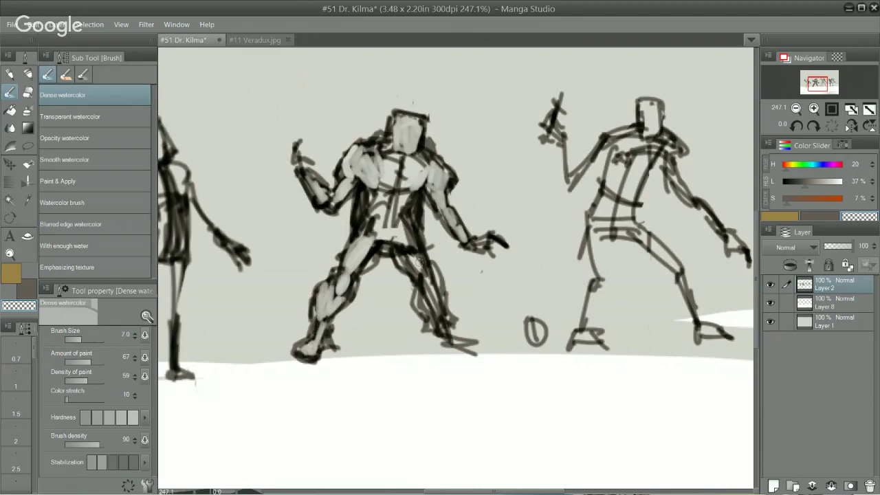
mouse_move(419, 262)
mouse_down()
mouse_move(406, 254)
mouse_move(421, 269)
mouse_move(430, 302)
mouse_move(427, 291)
mouse_move(422, 307)
mouse_move(431, 281)
mouse_move(396, 243)
mouse_move(377, 244)
mouse_move(387, 235)
mouse_up()
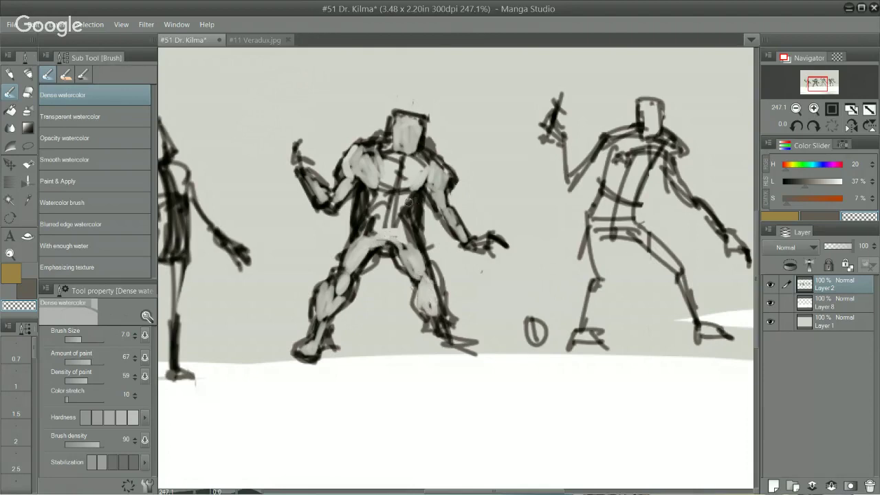
mouse_move(408, 207)
mouse_down()
mouse_move(362, 193)
mouse_move(376, 203)
mouse_move(371, 211)
mouse_move(393, 199)
mouse_move(415, 220)
mouse_move(383, 200)
mouse_move(423, 267)
mouse_up()
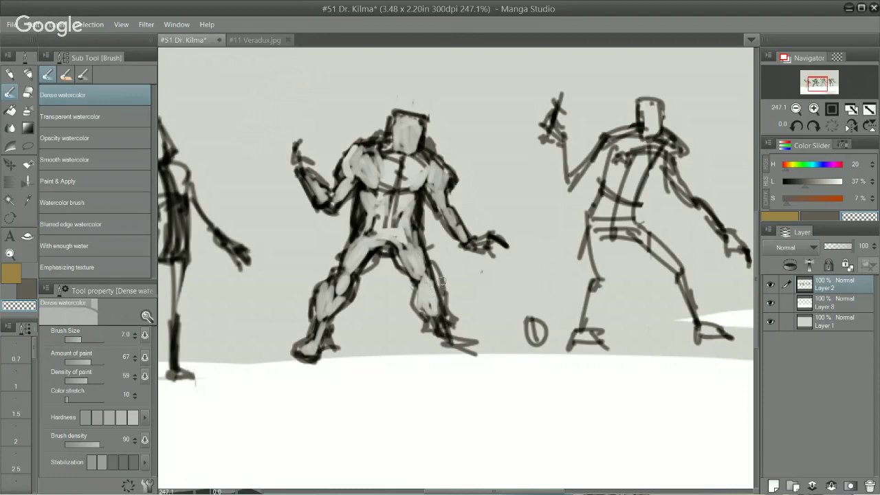
key(p)
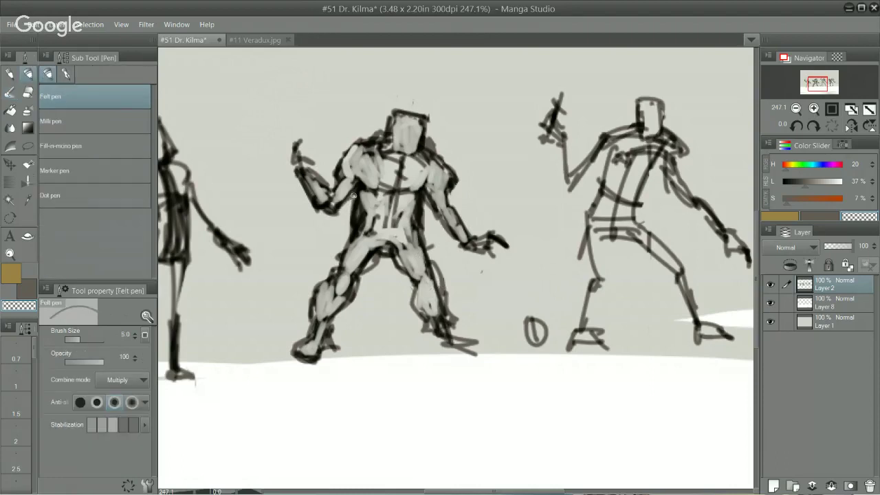
drag(366, 207, 366, 217)
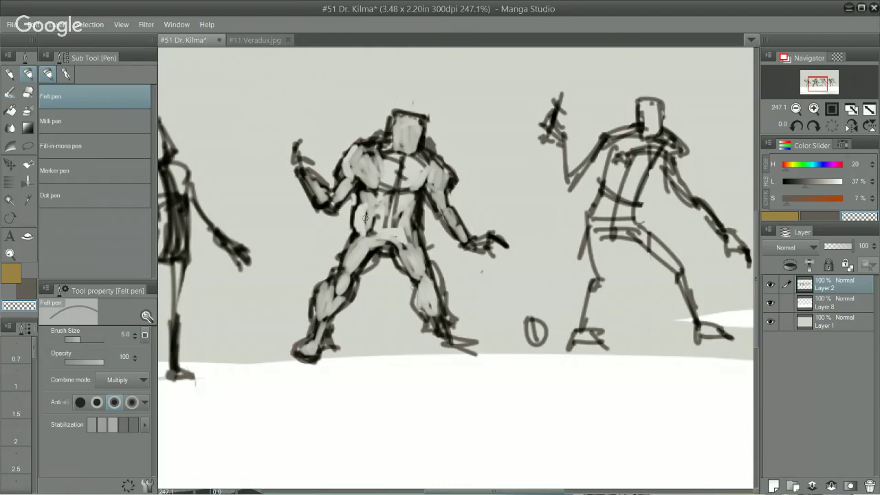
Step: Draw dark horizontal bands across the second figure's waist, belt line and chest with the Felt pen
key(p)
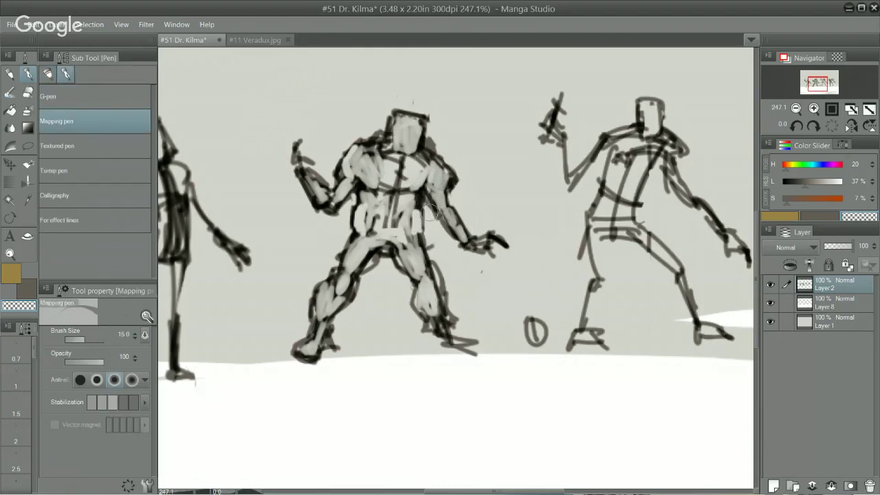
key(p)
key(c)
key(x)
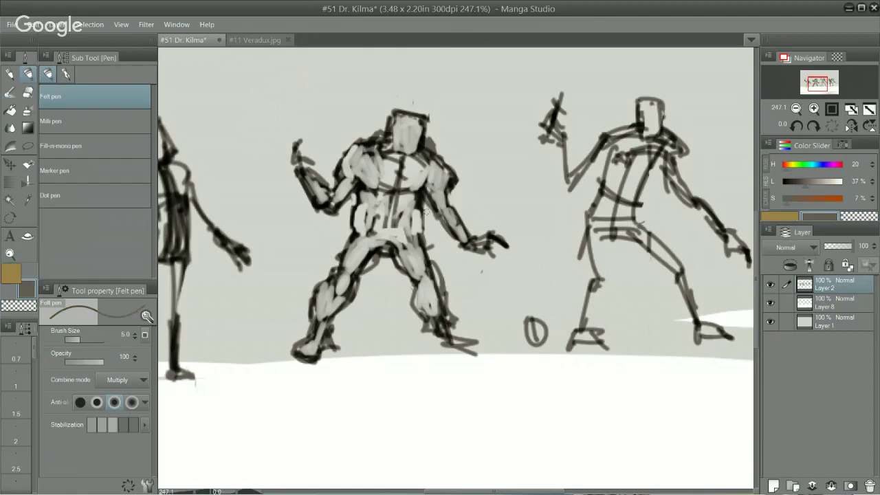
drag(421, 207, 421, 233)
drag(368, 202, 417, 211)
drag(369, 238, 420, 236)
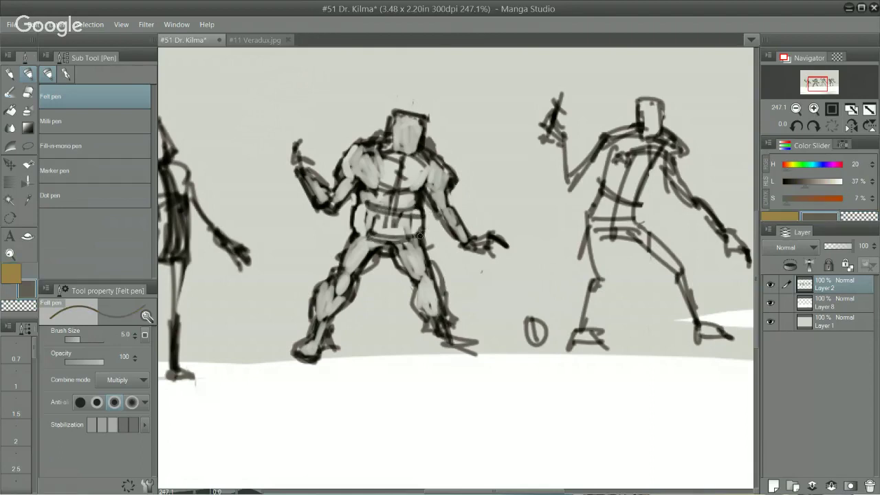
mouse_move(377, 160)
mouse_down()
mouse_move(414, 166)
mouse_move(414, 180)
mouse_move(415, 165)
mouse_up()
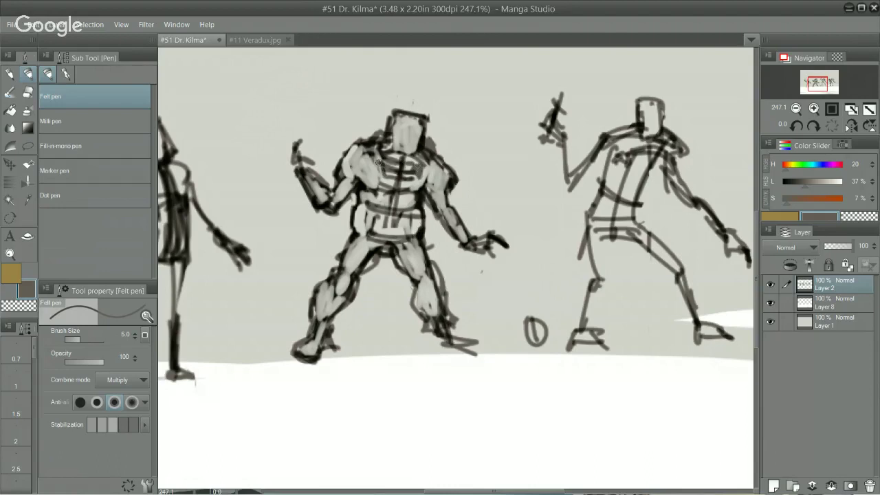
Step: Divide the second figure's abdomen into vertical panels and darken both sides of the waist
mouse_move(368, 207)
mouse_down()
mouse_move(364, 235)
mouse_move(348, 233)
mouse_up()
drag(358, 228, 364, 237)
mouse_move(425, 205)
mouse_down()
mouse_move(433, 225)
mouse_move(422, 240)
mouse_up()
mouse_move(410, 205)
mouse_down()
mouse_move(402, 241)
mouse_move(420, 231)
mouse_up()
mouse_move(379, 207)
mouse_down()
mouse_move(376, 237)
mouse_move(370, 230)
mouse_move(385, 241)
mouse_move(388, 230)
mouse_up()
drag(417, 208, 421, 224)
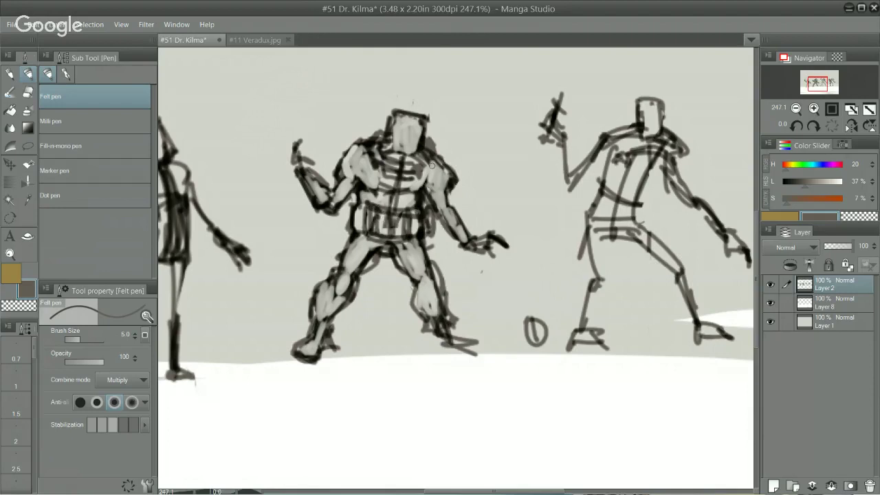
Step: Darken the contours between the second figure's shoulders and chest, and touch up the outer thigh
drag(427, 163, 426, 175)
drag(362, 152, 359, 176)
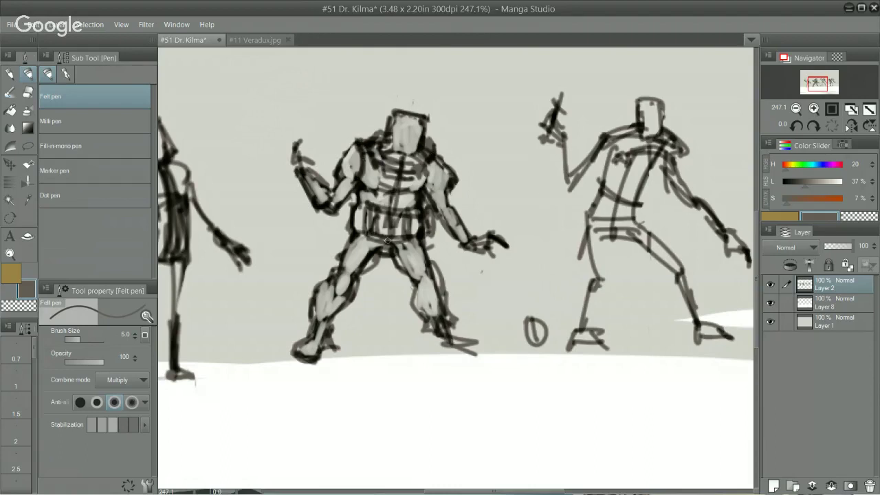
mouse_move(337, 272)
mouse_down()
mouse_move(334, 255)
mouse_move(350, 233)
mouse_move(342, 254)
mouse_up()
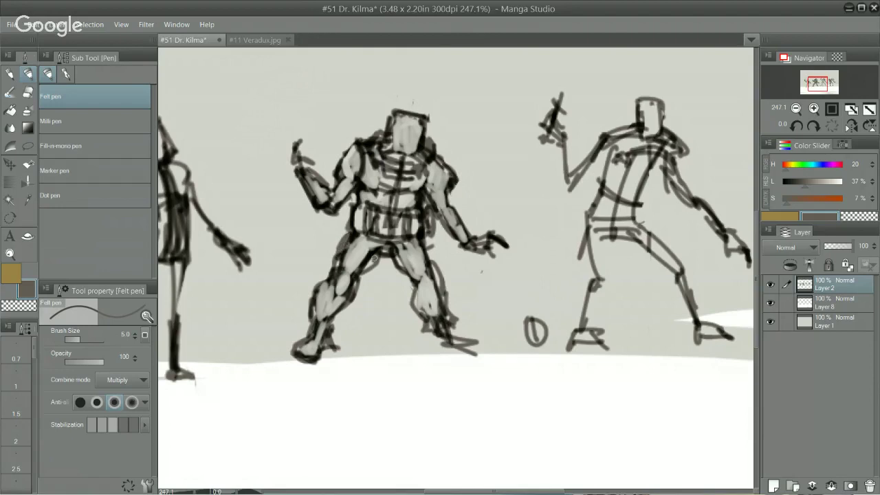
Step: Try several finger poses on the second figure's raised hand and a stroke on the outstretched hand, undoing them
mouse_move(291, 167)
mouse_down()
mouse_move(316, 124)
mouse_move(296, 164)
mouse_move(291, 132)
mouse_up()
key(ctrl+z)
key(ctrl+z)
key(ctrl+z)
mouse_move(288, 157)
mouse_down()
mouse_move(296, 167)
mouse_move(288, 138)
mouse_move(309, 161)
mouse_move(284, 161)
mouse_up()
click(286, 122)
drag(286, 114, 286, 176)
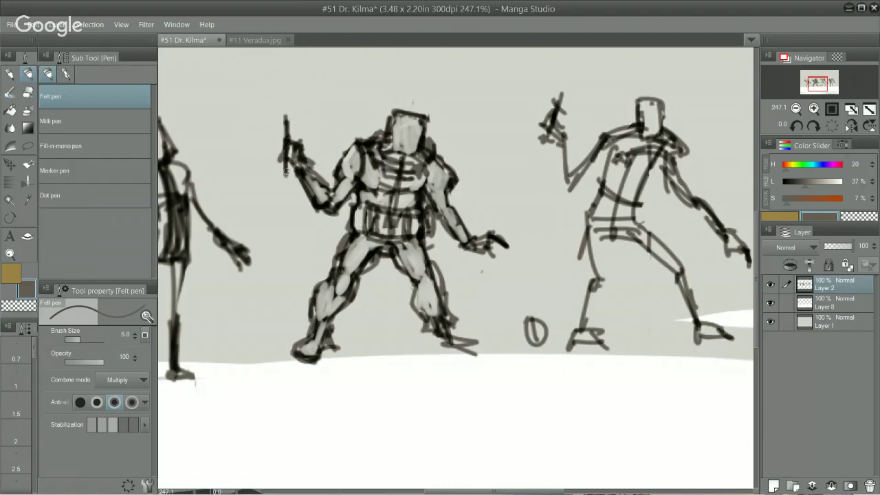
key(ctrl+z)
drag(278, 120, 293, 160)
key(ctrl+z)
key(ctrl+z)
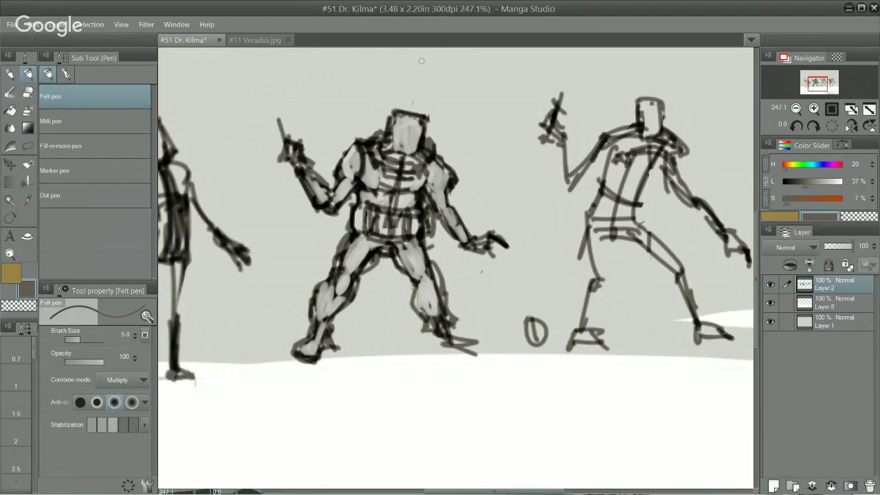
key(ctrl+z)
mouse_move(487, 241)
mouse_down()
mouse_move(515, 219)
mouse_move(511, 271)
mouse_move(523, 266)
mouse_up()
key(ctrl+z)
key(ctrl+z)
key(ctrl+z)
Step: Draw an upright pointing finger and a bent thumb on the second figure's raised hand, and thicken the finger
mouse_move(291, 161)
mouse_down()
mouse_move(275, 142)
mouse_move(288, 137)
mouse_move(302, 151)
mouse_move(288, 108)
mouse_up()
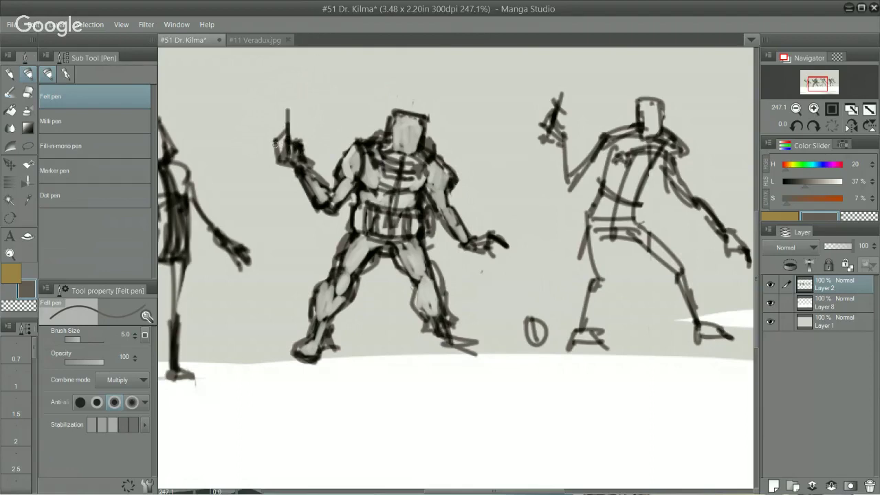
drag(274, 142, 282, 160)
mouse_move(274, 144)
mouse_down()
mouse_move(287, 131)
mouse_move(288, 151)
mouse_up()
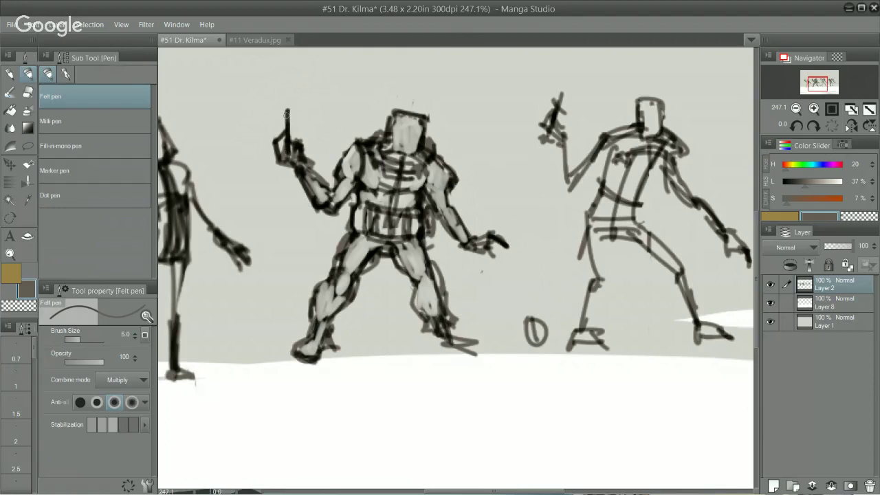
scroll(287, 113, up, 2)
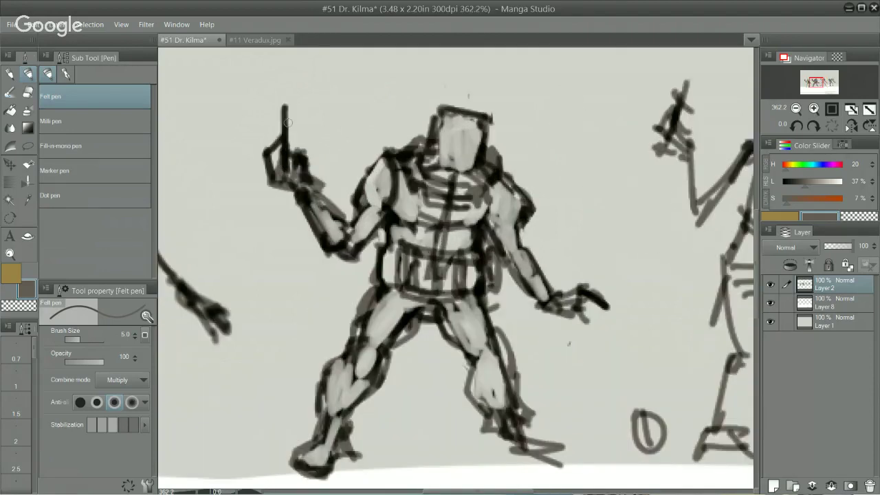
key(e)
mouse_move(274, 113)
mouse_down()
mouse_move(281, 111)
mouse_move(289, 165)
mouse_move(287, 131)
mouse_up()
key(p)
key(ctrl+z)
mouse_move(287, 123)
mouse_down()
mouse_move(287, 103)
mouse_move(286, 133)
mouse_up()
Step: Erase light rounded shapes around the second figure's collar and shoulders, and redraw the shoulder and arm contours
key(e)
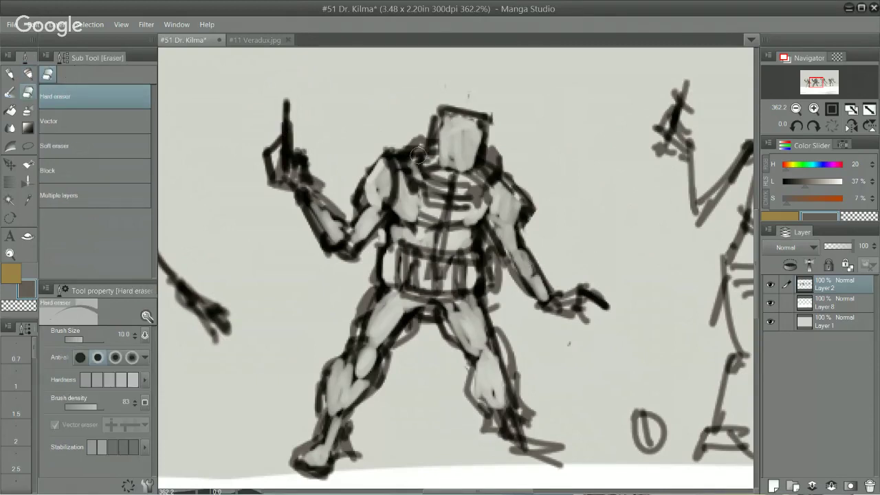
mouse_move(416, 148)
mouse_down()
mouse_move(420, 178)
mouse_move(440, 191)
mouse_move(480, 176)
mouse_move(498, 143)
mouse_move(505, 159)
mouse_move(499, 206)
mouse_move(510, 203)
mouse_up()
mouse_move(394, 176)
mouse_down()
mouse_move(363, 182)
mouse_move(378, 192)
mouse_move(342, 234)
mouse_up()
key(p)
mouse_move(319, 185)
mouse_down()
mouse_move(337, 204)
mouse_move(360, 202)
mouse_move(362, 158)
mouse_move(404, 144)
mouse_up()
drag(507, 177, 518, 227)
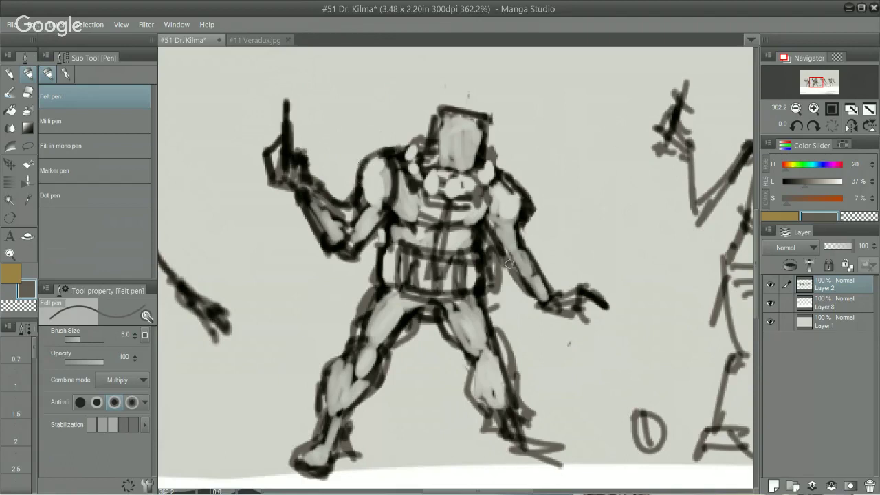
Step: Reinforce the inner leg contours of the second figure around the thigh and knee
mouse_move(475, 369)
mouse_down()
mouse_move(466, 349)
mouse_move(478, 257)
mouse_move(471, 346)
mouse_up()
mouse_move(338, 249)
mouse_down()
mouse_move(320, 289)
mouse_move(377, 270)
mouse_move(348, 308)
mouse_up()
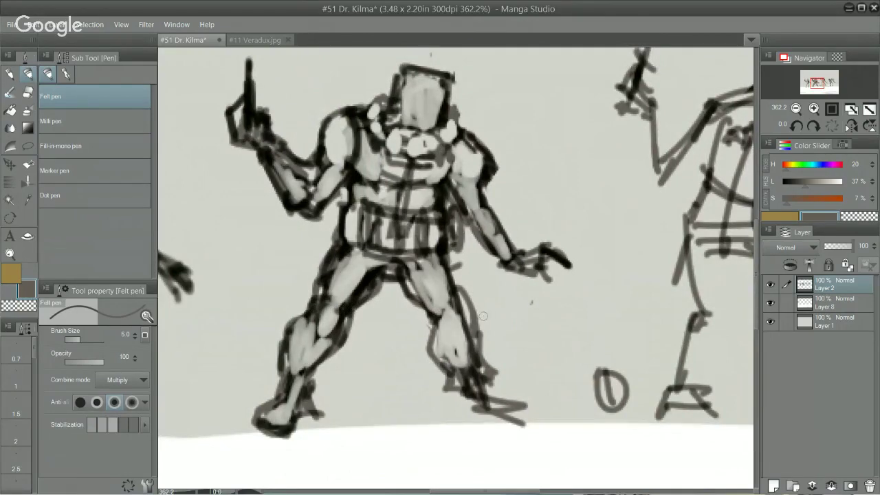
mouse_move(382, 278)
mouse_down()
mouse_move(359, 307)
mouse_move(372, 311)
mouse_move(351, 327)
mouse_up()
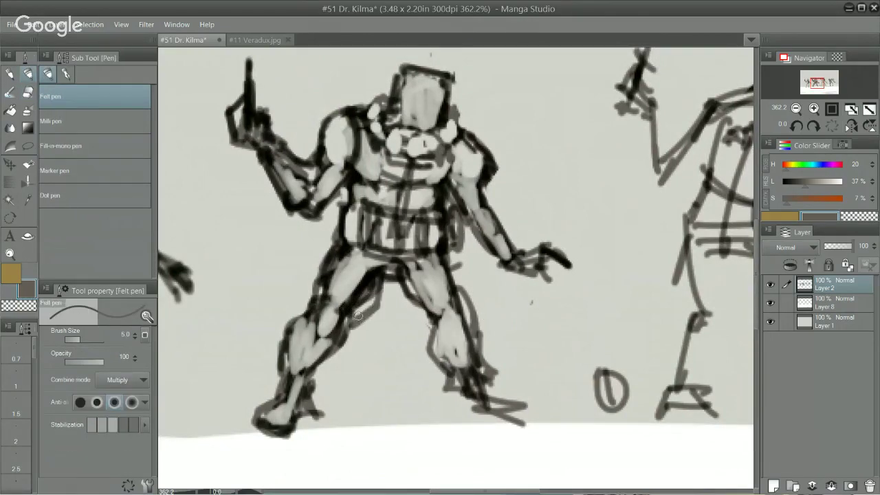
Step: Sketch flared outer shapes beside both of the second figure's hips, extending down along the thighs
mouse_move(337, 238)
mouse_down()
mouse_move(331, 249)
mouse_move(325, 240)
mouse_move(302, 304)
mouse_up()
key(ctrl+z)
mouse_move(333, 232)
mouse_down()
mouse_move(313, 231)
mouse_move(290, 280)
mouse_move(323, 300)
mouse_up()
key(ctrl+z)
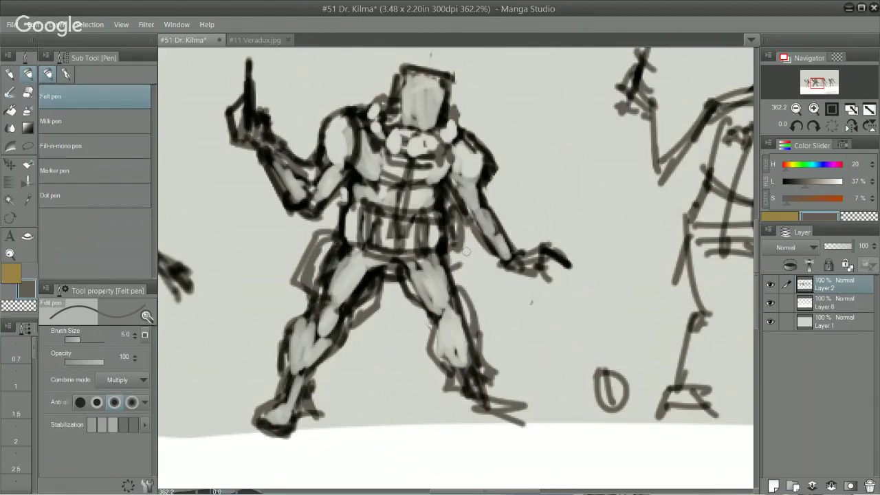
mouse_move(463, 236)
mouse_down()
mouse_move(476, 295)
mouse_move(469, 305)
mouse_up()
drag(454, 252, 467, 290)
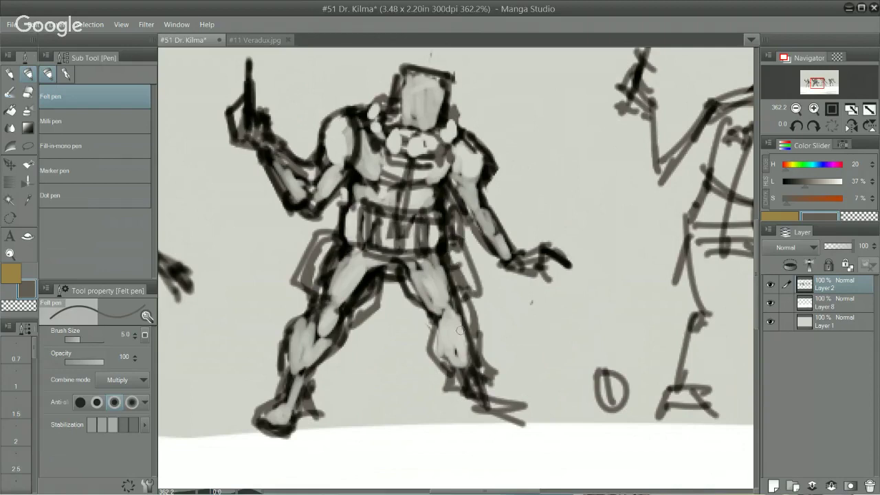
Step: Sketch a blocky boot around the second figure's foot on the side of its lowered hand
scroll(460, 330, down, 2)
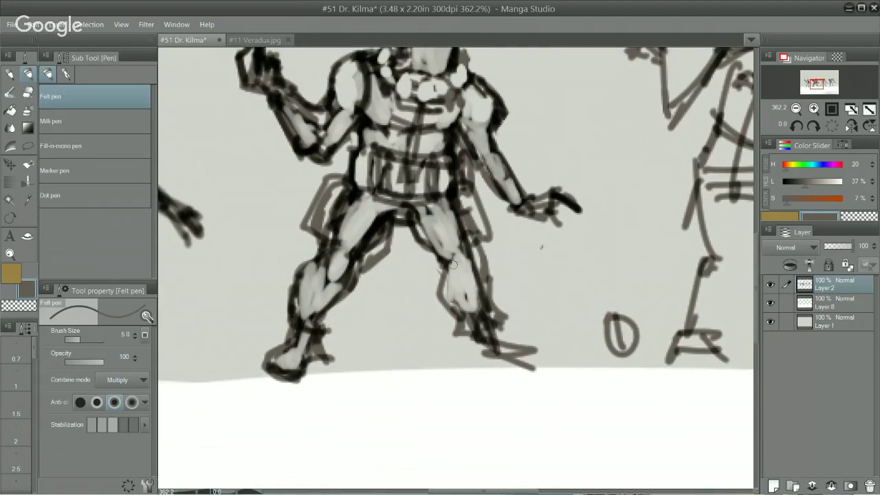
mouse_move(459, 315)
mouse_down()
mouse_move(471, 327)
mouse_move(459, 353)
mouse_move(536, 353)
mouse_up()
mouse_move(496, 321)
mouse_down()
mouse_move(529, 323)
mouse_move(542, 355)
mouse_move(529, 368)
mouse_up()
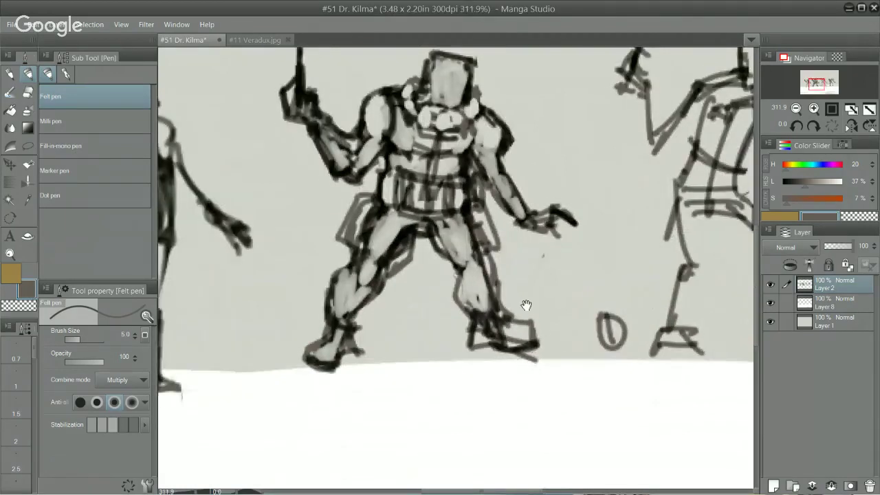
Step: Sketch angular knee and shin armour on the second figure's leg below its raised hand, and add lines beside the head
drag(527, 307, 495, 401)
mouse_move(406, 159)
mouse_down()
mouse_move(398, 168)
mouse_move(428, 157)
mouse_move(408, 186)
mouse_move(424, 204)
mouse_move(436, 165)
mouse_move(435, 181)
mouse_up()
drag(334, 324, 356, 348)
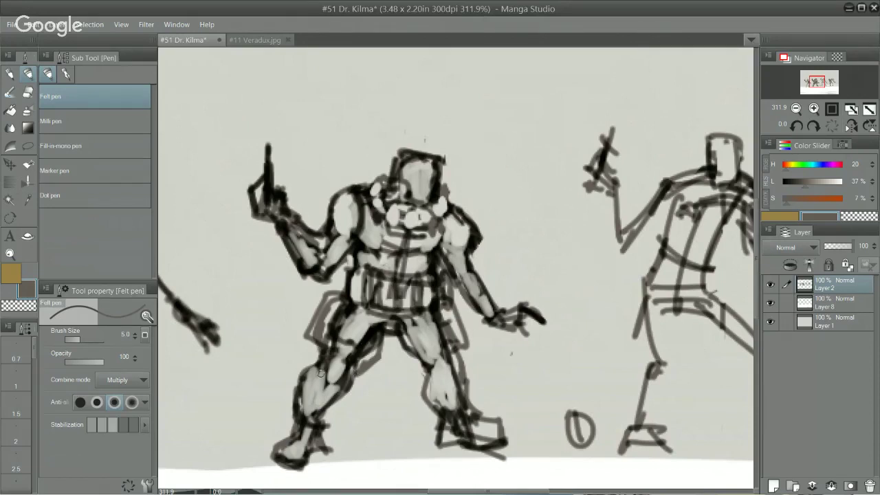
drag(296, 392, 301, 357)
drag(305, 360, 321, 376)
mouse_move(324, 408)
mouse_down()
mouse_move(351, 388)
mouse_move(300, 377)
mouse_move(335, 397)
mouse_move(326, 423)
mouse_up()
drag(296, 379, 295, 415)
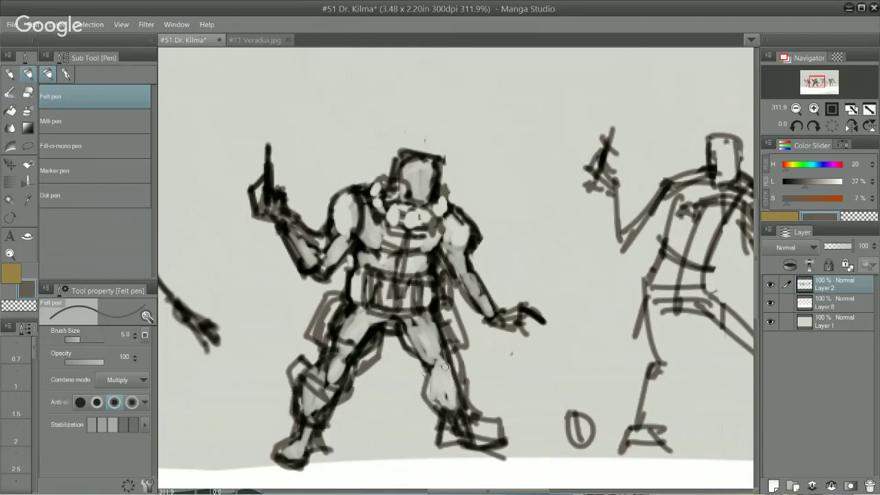
Step: Add knee armour to the second figure's other leg, and thicken the inner thigh, calf and boot contours
mouse_move(444, 366)
mouse_down()
mouse_move(471, 370)
mouse_move(445, 376)
mouse_move(473, 368)
mouse_move(476, 406)
mouse_move(432, 378)
mouse_move(444, 412)
mouse_move(416, 362)
mouse_move(447, 368)
mouse_move(435, 370)
mouse_move(464, 342)
mouse_move(466, 365)
mouse_up()
mouse_move(371, 368)
mouse_down()
mouse_move(337, 335)
mouse_move(329, 340)
mouse_move(329, 377)
mouse_move(354, 360)
mouse_move(347, 382)
mouse_move(380, 345)
mouse_up()
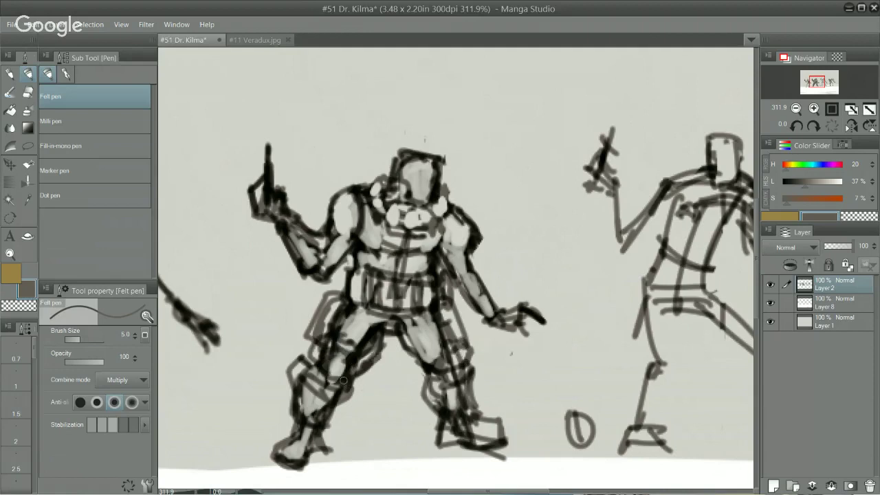
mouse_move(343, 381)
mouse_down()
mouse_move(350, 389)
mouse_move(325, 441)
mouse_move(331, 450)
mouse_move(332, 439)
mouse_up()
mouse_move(447, 438)
mouse_down()
mouse_move(427, 432)
mouse_move(446, 435)
mouse_up()
Step: Draw a band across the second figure's head and erase its collar into one continuous light shape
mouse_move(436, 176)
mouse_down()
mouse_move(404, 168)
mouse_move(443, 169)
mouse_move(440, 180)
mouse_up()
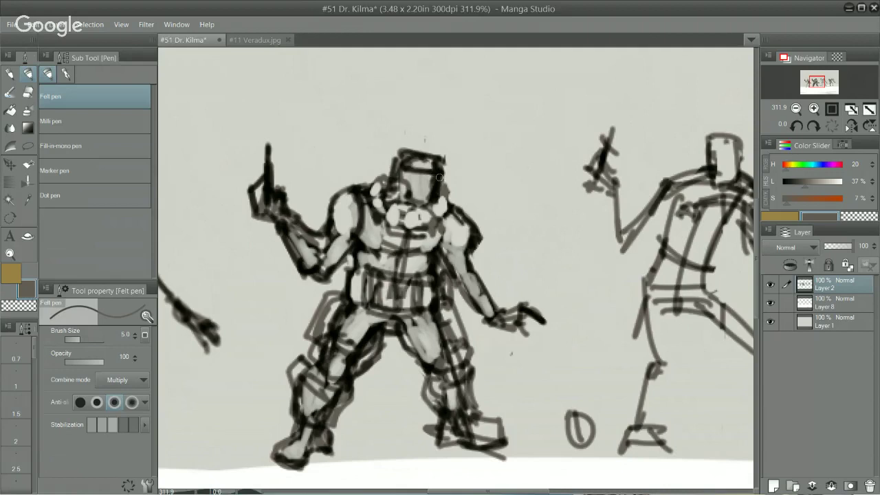
key(e)
drag(401, 217, 428, 213)
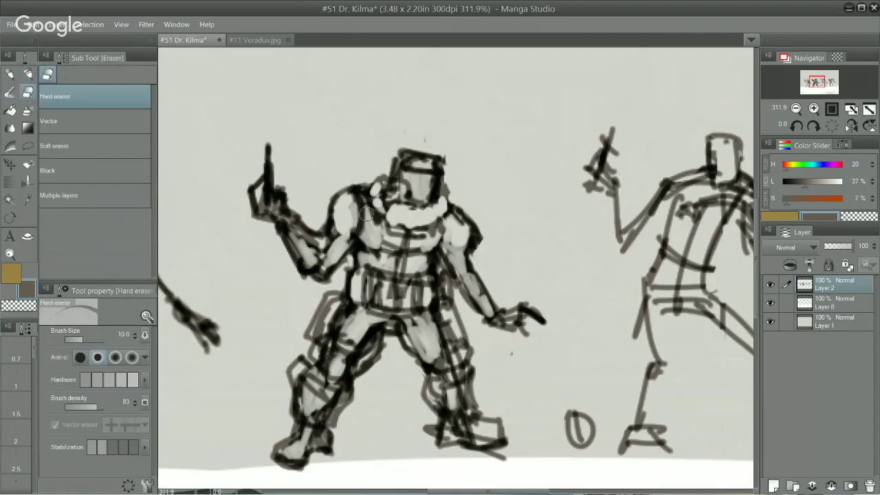
Step: Sketch rounded shoulder pads on the second figure and an armour guard around the forearm of its lowered arm
key(p)
mouse_move(342, 194)
mouse_down()
mouse_move(322, 214)
mouse_move(337, 237)
mouse_move(325, 220)
mouse_move(337, 199)
mouse_move(357, 230)
mouse_up()
key(e)
key(p)
mouse_move(447, 199)
mouse_down()
mouse_move(480, 236)
mouse_move(456, 255)
mouse_move(469, 231)
mouse_up()
mouse_move(469, 290)
mouse_down()
mouse_move(485, 267)
mouse_move(507, 306)
mouse_move(462, 302)
mouse_move(478, 319)
mouse_move(469, 253)
mouse_up()
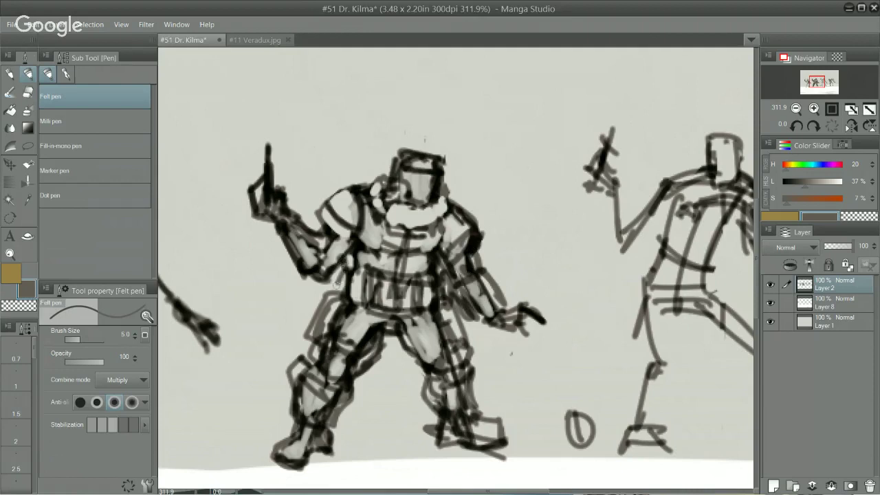
Step: Erase a light area inside the second figure's head and redraw the head as a heavy angular helmet shape with facial marks
scroll(485, 296, down, 1)
scroll(466, 306, up, 1)
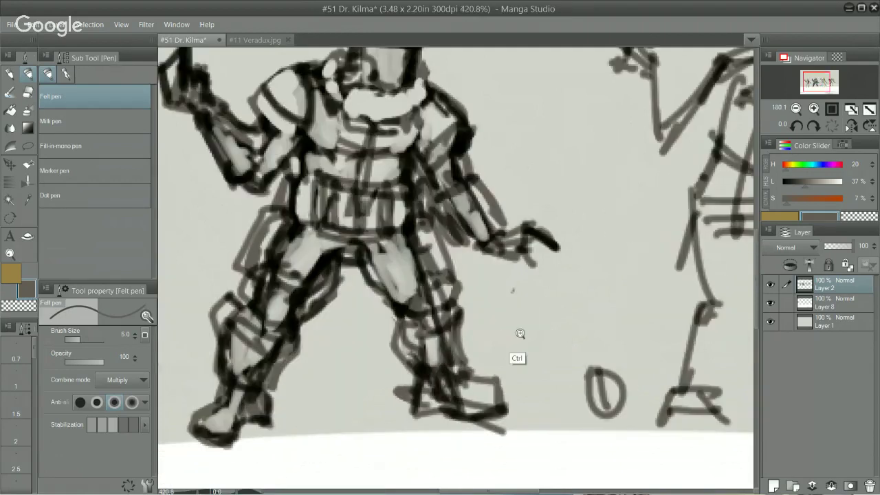
scroll(516, 329, up, 1)
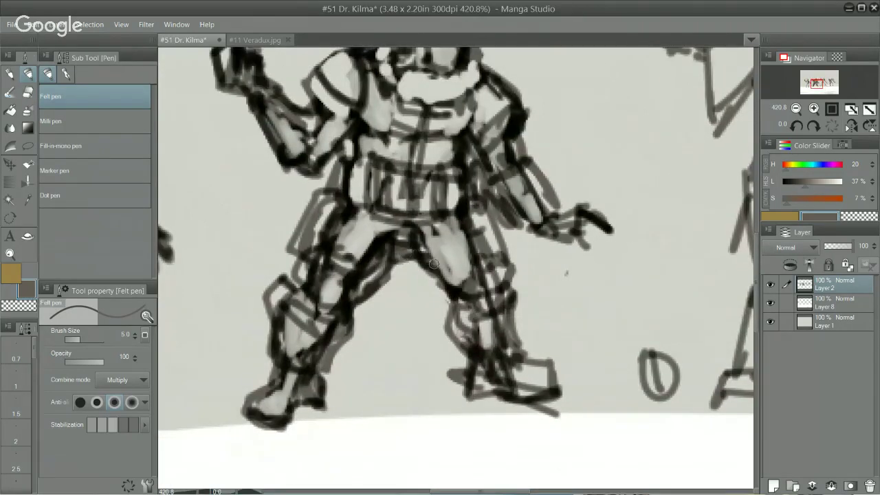
scroll(498, 326, down, 5)
scroll(527, 334, up, 2)
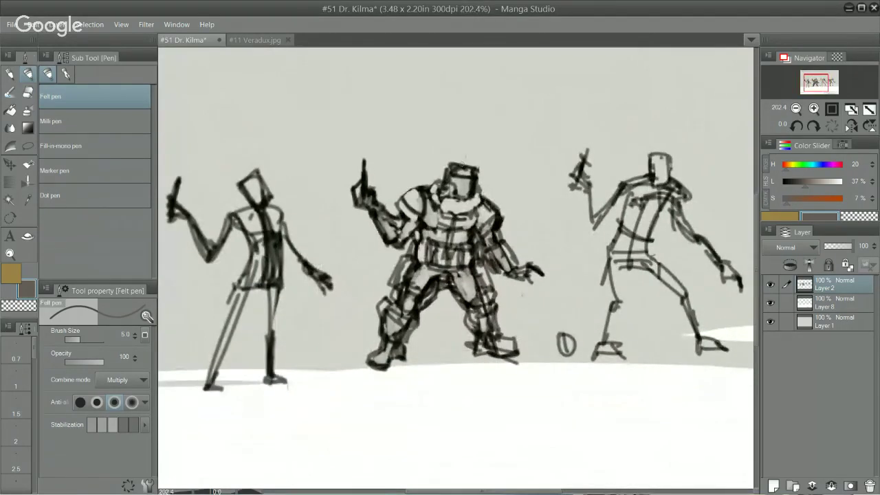
key(e)
mouse_move(461, 172)
mouse_down()
mouse_move(462, 180)
mouse_move(472, 165)
mouse_move(459, 156)
mouse_move(478, 167)
mouse_move(453, 168)
mouse_up()
key(p)
scroll(463, 185, up, 3)
mouse_move(440, 184)
mouse_down()
mouse_move(471, 193)
mouse_move(457, 197)
mouse_move(446, 186)
mouse_move(478, 172)
mouse_up()
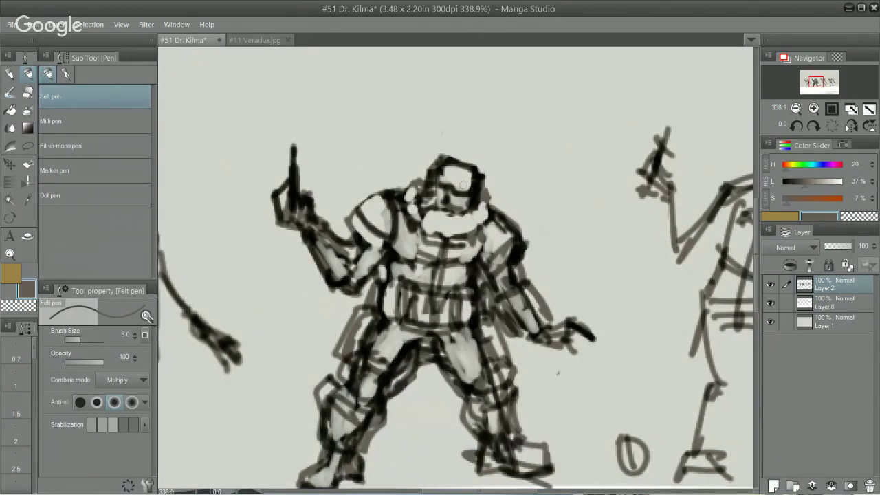
Step: Darken the lines between the second figure's chest and shoulders, and shade the flared shapes beside both hips
scroll(456, 198, up, 3)
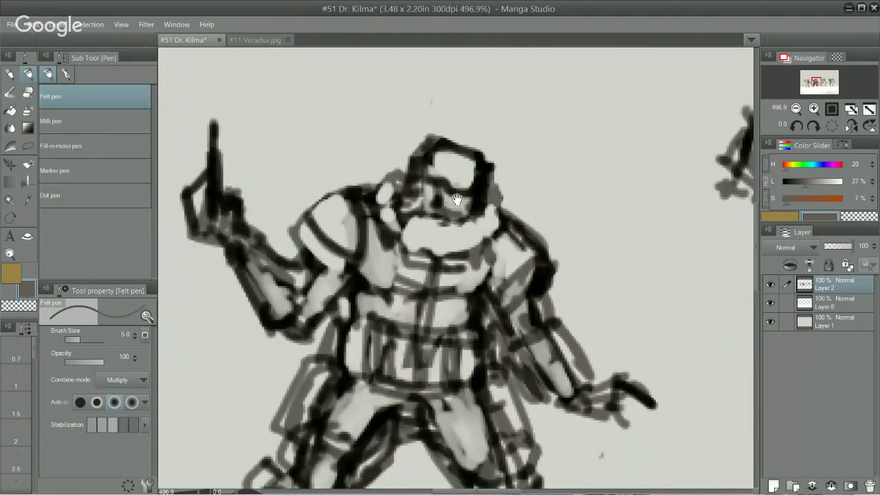
scroll(495, 207, down, 1)
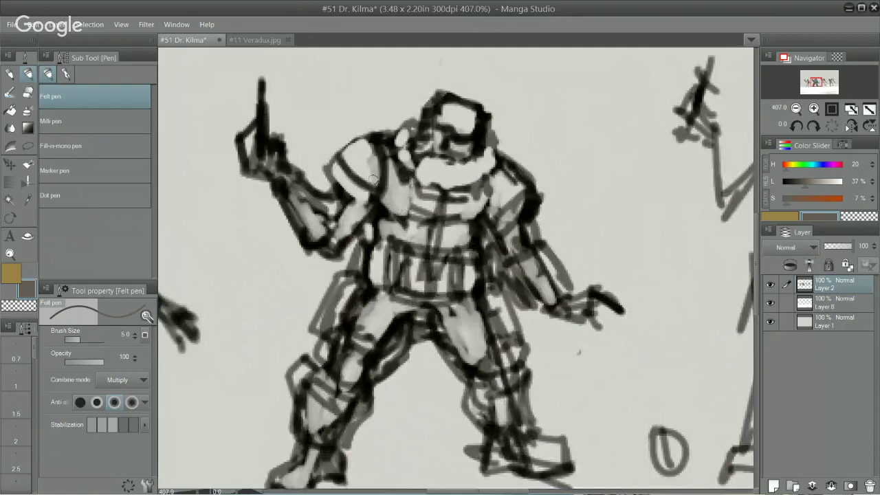
mouse_move(372, 181)
mouse_down()
mouse_move(372, 148)
mouse_move(364, 192)
mouse_move(391, 156)
mouse_move(386, 204)
mouse_up()
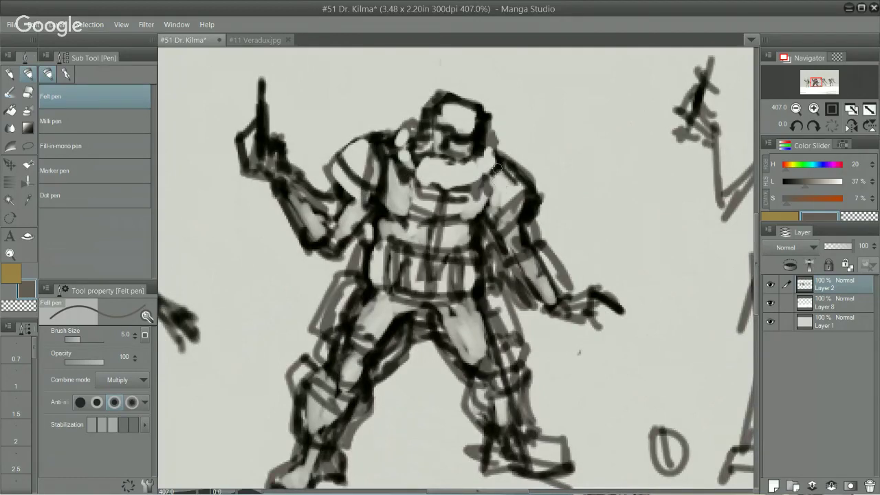
drag(497, 169, 493, 224)
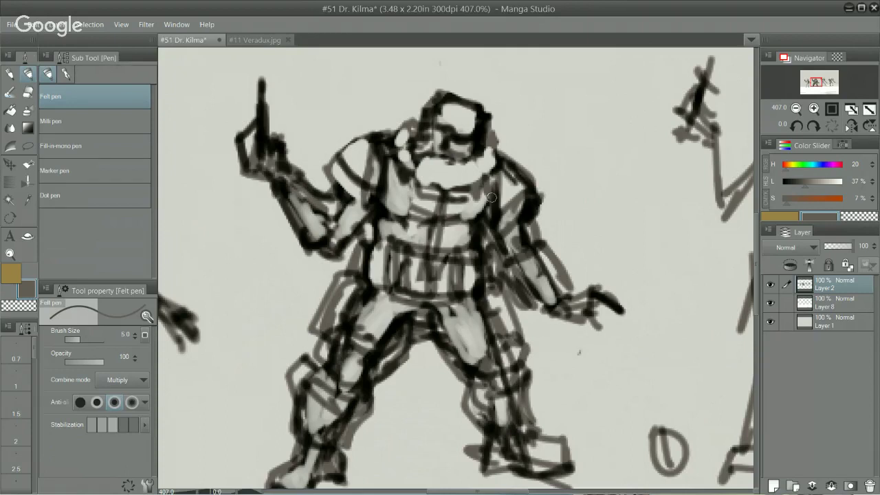
mouse_move(358, 244)
mouse_down()
mouse_move(318, 329)
mouse_move(344, 347)
mouse_up()
mouse_move(509, 289)
mouse_down()
mouse_move(490, 284)
mouse_move(502, 348)
mouse_up()
Step: Add darker strokes around the second figure's crotch and upper thighs
scroll(513, 352, down, 3)
scroll(537, 358, up, 1)
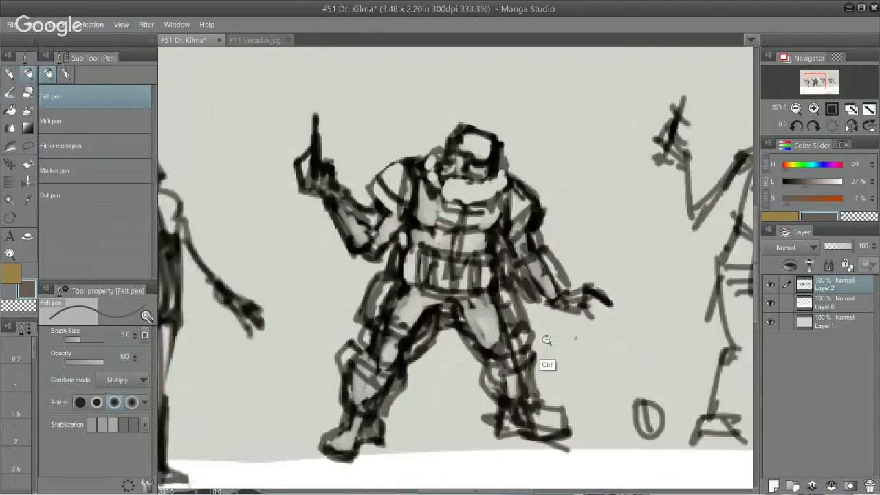
scroll(547, 340, up, 1)
drag(452, 308, 450, 332)
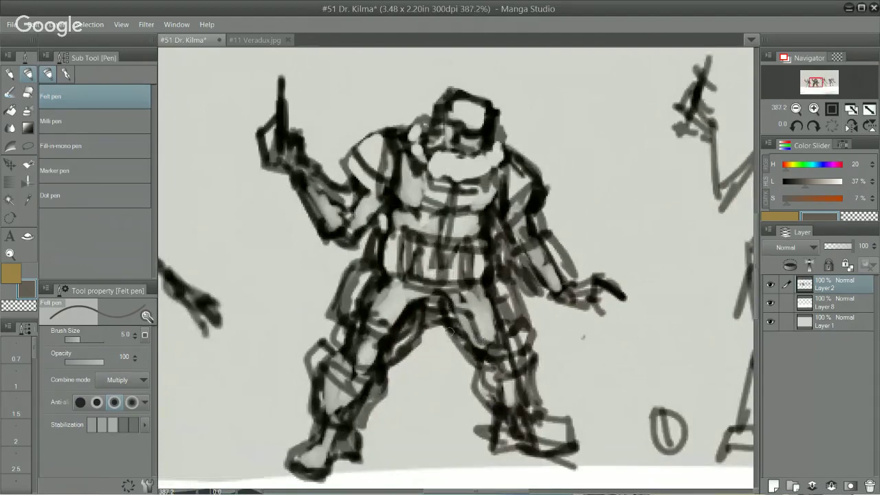
mouse_move(366, 331)
mouse_down()
mouse_move(348, 322)
mouse_move(338, 341)
mouse_up()
scroll(473, 326, down, 2)
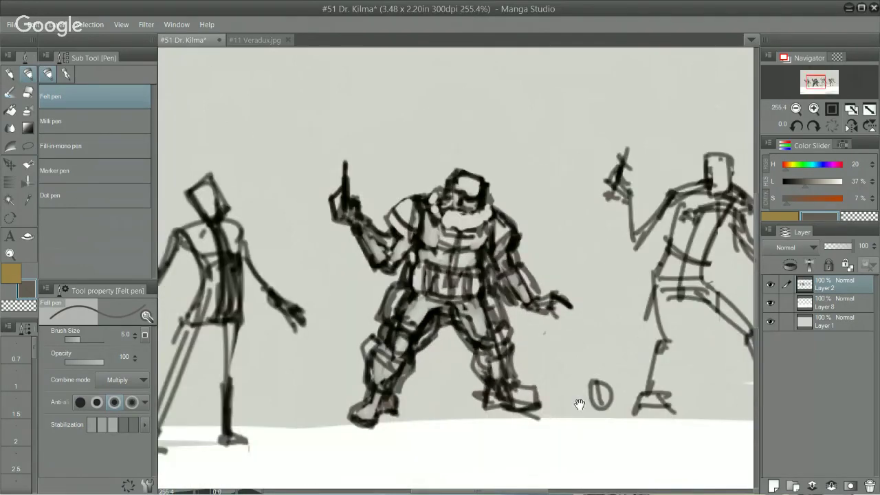
drag(579, 404, 500, 363)
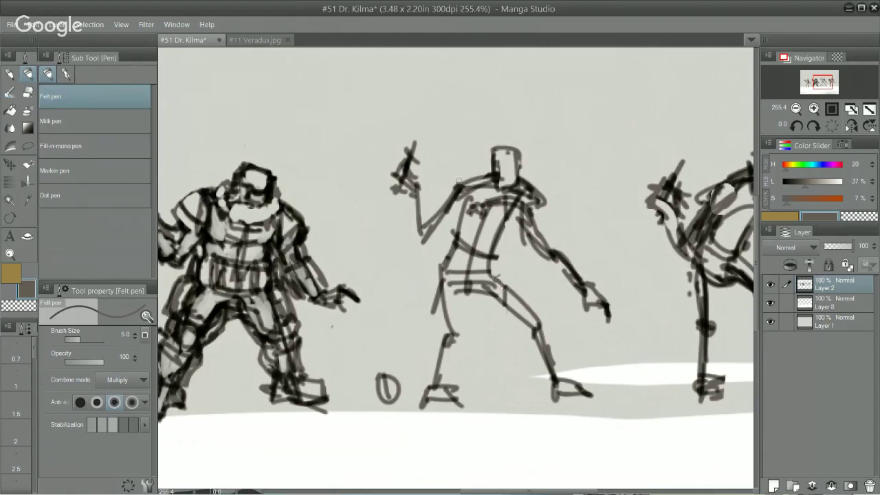
mouse_move(459, 180)
mouse_down()
mouse_move(436, 184)
mouse_move(432, 208)
mouse_move(415, 225)
mouse_up()
mouse_move(407, 192)
mouse_down()
mouse_move(403, 208)
mouse_move(429, 252)
mouse_move(452, 234)
mouse_up()
key(ctrl+z)
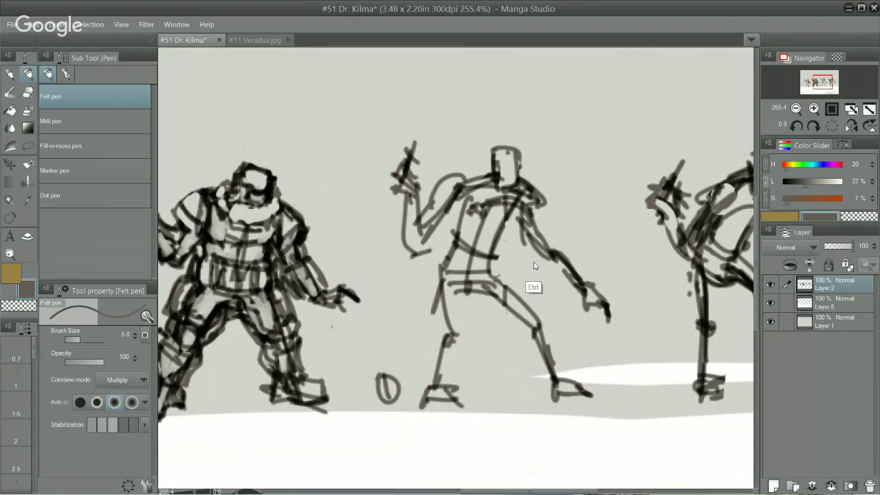
key(ctrl+z)
key(ctrl+z)
Step: Set the pen's brush size to 3.0 and sketch muscular contours around the third figure's raised arm and its lowered arm's shoulder
key(bracketleft)
key(bracketleft)
key(bracketleft)
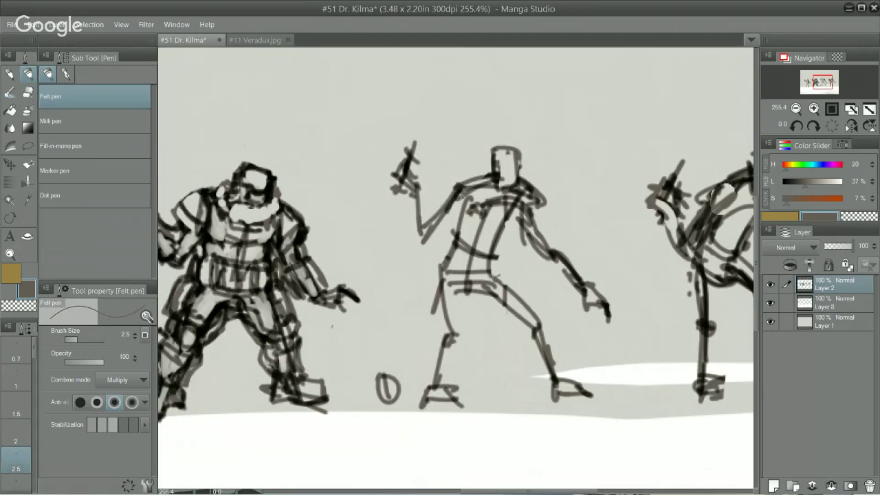
key(bracketright)
mouse_move(435, 210)
mouse_down()
mouse_move(461, 180)
mouse_move(410, 195)
mouse_move(414, 256)
mouse_move(436, 252)
mouse_up()
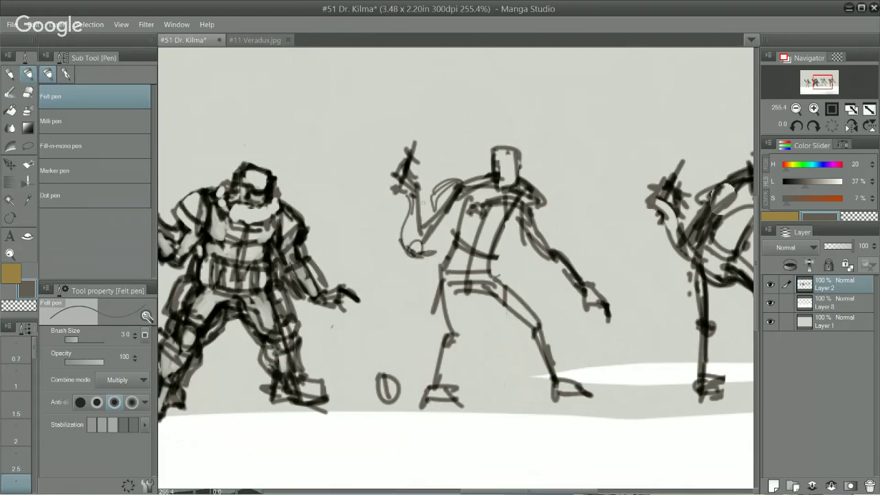
drag(420, 188, 434, 216)
mouse_move(421, 202)
mouse_down()
mouse_move(434, 215)
mouse_move(423, 242)
mouse_up()
mouse_move(416, 249)
mouse_down()
mouse_move(434, 240)
mouse_move(415, 249)
mouse_move(436, 247)
mouse_up()
mouse_move(436, 248)
mouse_down()
mouse_move(456, 236)
mouse_move(436, 247)
mouse_up()
mouse_move(541, 188)
mouse_down()
mouse_move(554, 233)
mouse_move(550, 224)
mouse_move(515, 234)
mouse_move(542, 266)
mouse_up()
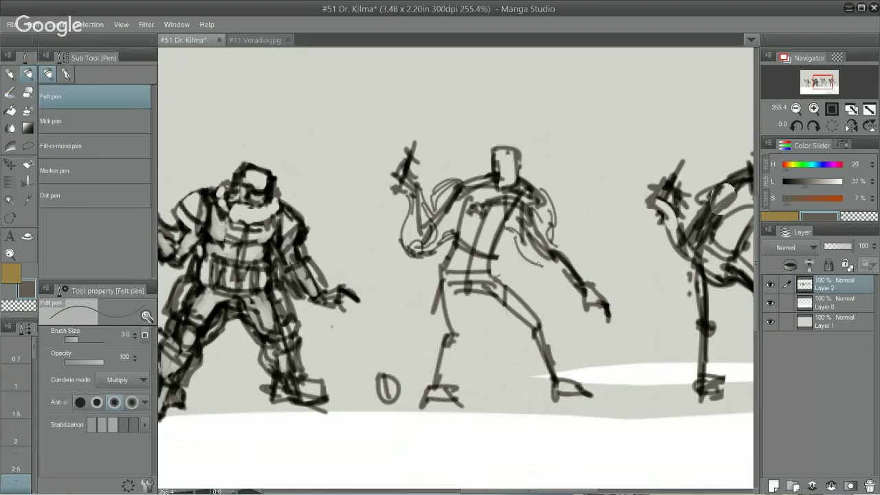
Step: Outline the lowered arm's muscles, the torso side and the left thigh and knee around the third figure's stick pose
mouse_move(519, 238)
mouse_down()
mouse_move(543, 270)
mouse_move(550, 263)
mouse_up()
mouse_move(571, 235)
mouse_down()
mouse_move(557, 264)
mouse_move(573, 249)
mouse_move(591, 281)
mouse_move(584, 270)
mouse_move(553, 272)
mouse_move(584, 304)
mouse_up()
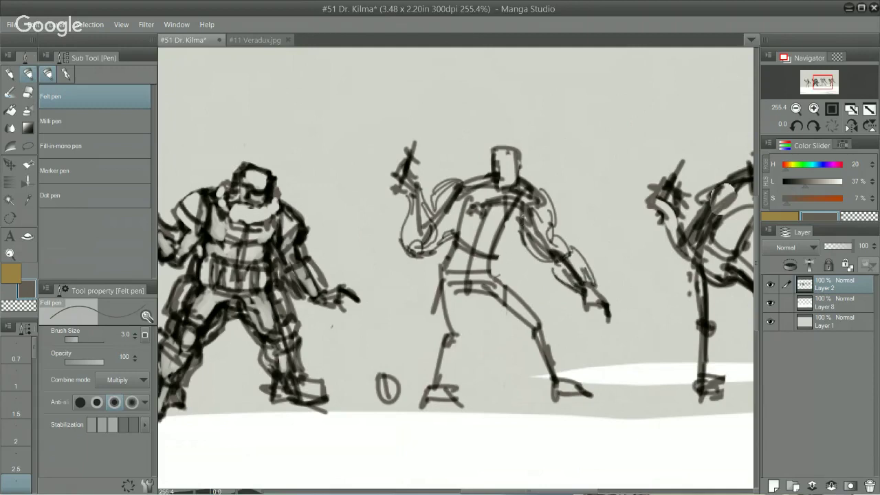
drag(523, 217, 504, 253)
mouse_move(449, 243)
mouse_down()
mouse_move(441, 272)
mouse_move(473, 333)
mouse_up()
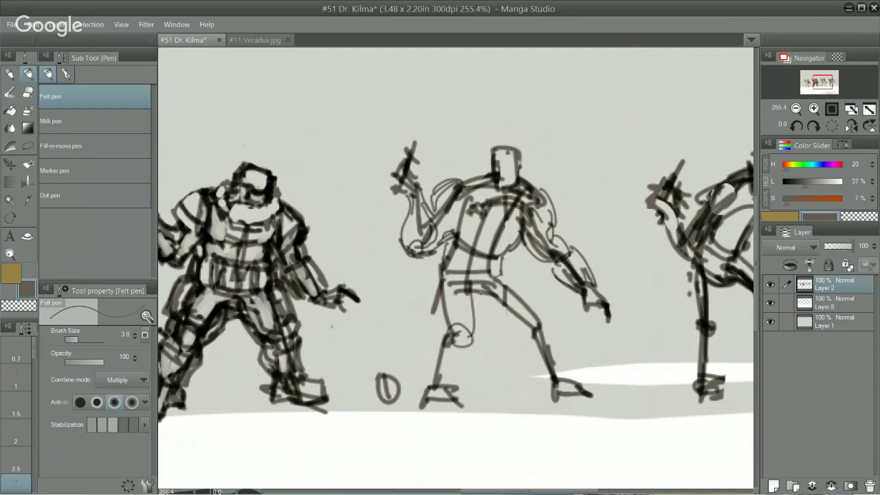
Step: Build up the third figure's right leg with contours for the thigh, knee and calf
drag(481, 293, 529, 332)
mouse_move(496, 276)
mouse_down()
mouse_move(524, 289)
mouse_move(538, 320)
mouse_up()
key(ctrl+z)
key(ctrl+z)
drag(485, 292, 525, 328)
mouse_move(498, 274)
mouse_down()
mouse_move(532, 298)
mouse_move(540, 323)
mouse_move(530, 332)
mouse_move(541, 331)
mouse_move(532, 340)
mouse_move(525, 330)
mouse_move(531, 348)
mouse_move(527, 337)
mouse_move(520, 350)
mouse_move(549, 382)
mouse_up()
drag(547, 324, 565, 379)
drag(544, 358, 550, 384)
mouse_move(546, 379)
mouse_down()
mouse_move(526, 357)
mouse_move(519, 323)
mouse_up()
Step: Outline the third figure's left calf and add the ankle lines above the foot
drag(434, 277, 425, 389)
drag(455, 360, 451, 392)
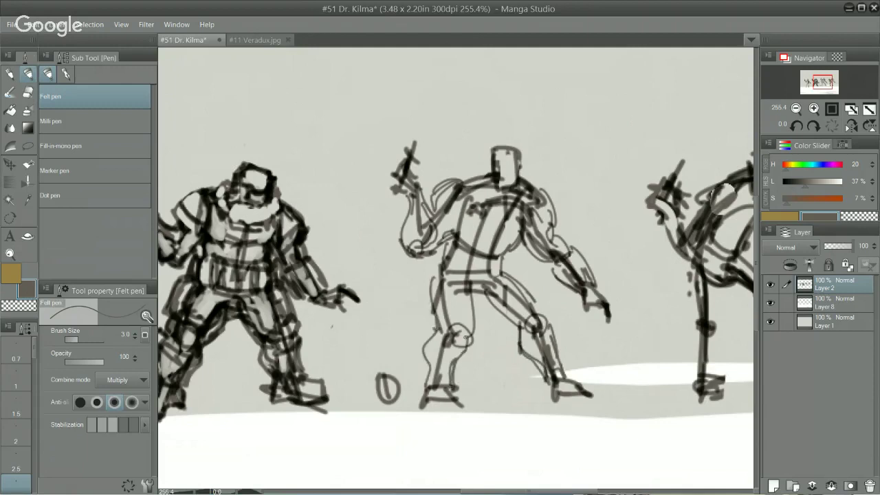
drag(466, 337, 458, 359)
drag(453, 365, 423, 389)
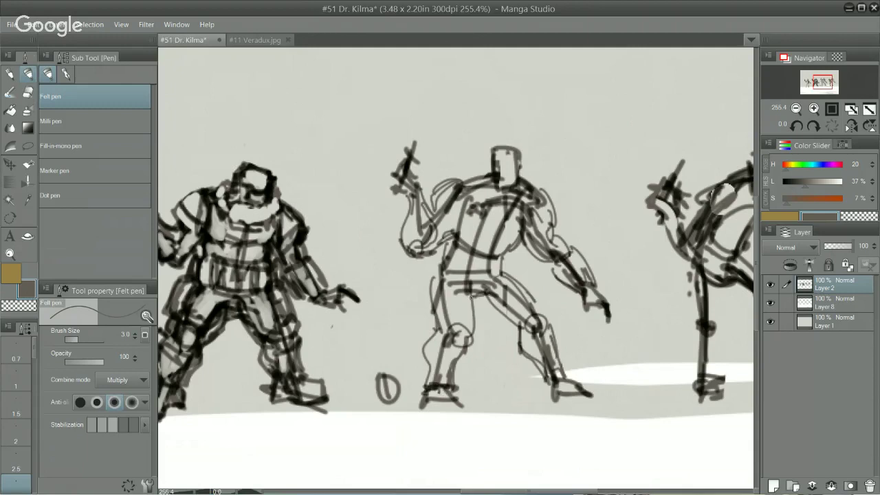
Step: Add hip lines across the third figure's pelvis and round out the outline of the head
drag(489, 277, 505, 272)
mouse_move(444, 269)
mouse_down()
mouse_move(470, 274)
mouse_move(472, 291)
mouse_up()
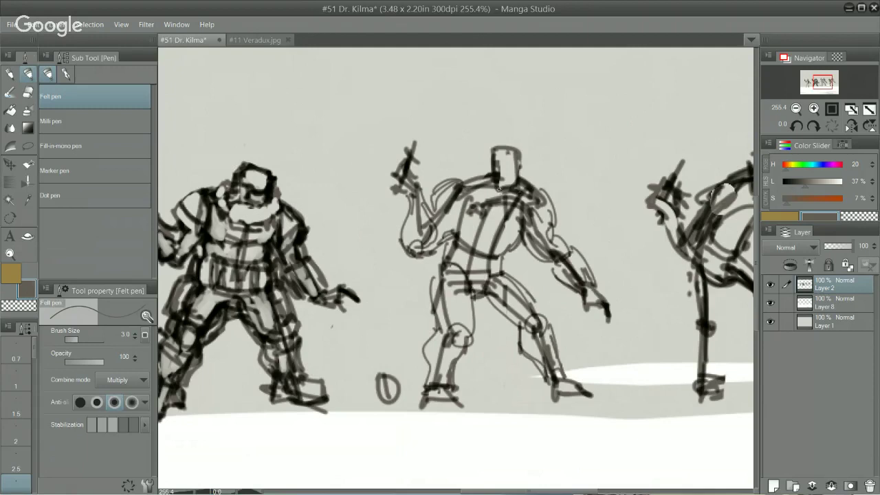
mouse_move(498, 189)
mouse_down()
mouse_move(518, 198)
mouse_move(527, 160)
mouse_move(499, 151)
mouse_move(516, 146)
mouse_move(526, 157)
mouse_up()
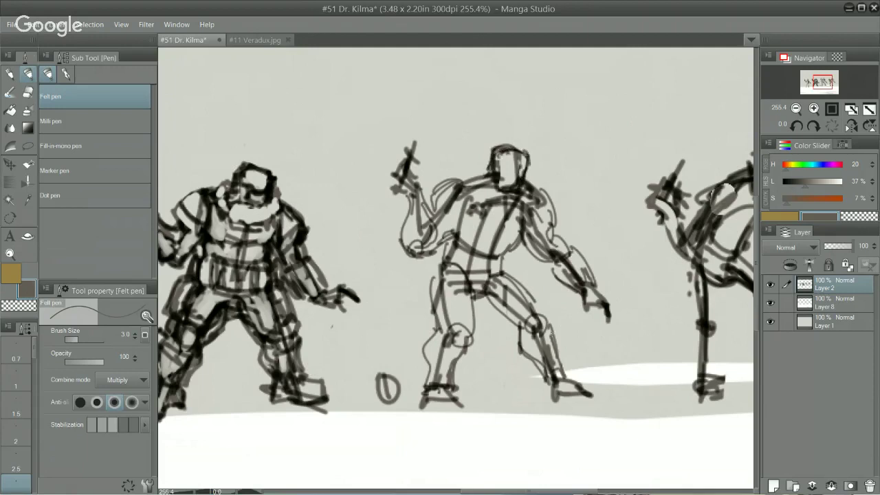
Step: Curve the left hip over the thigh, darken the left leg's outer contour and draw its boot
mouse_move(440, 262)
mouse_down()
mouse_move(432, 307)
mouse_move(465, 294)
mouse_move(499, 347)
mouse_move(498, 399)
mouse_up()
drag(494, 349, 497, 395)
key(ctrl+z)
key(ctrl+z)
key(ctrl+z)
key(ctrl+z)
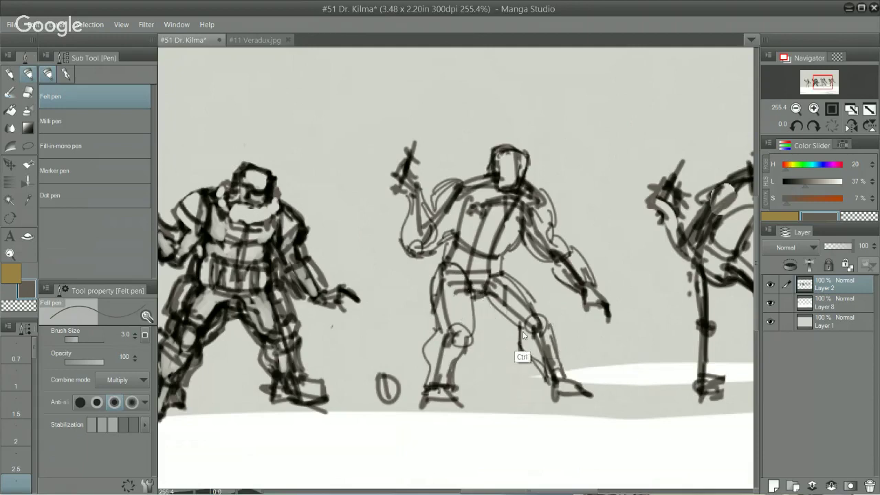
drag(472, 292, 475, 357)
key(ctrl+z)
mouse_move(451, 274)
mouse_down()
mouse_move(454, 335)
mouse_move(436, 323)
mouse_move(422, 352)
mouse_move(427, 387)
mouse_move(452, 375)
mouse_move(460, 410)
mouse_move(426, 406)
mouse_move(461, 411)
mouse_up()
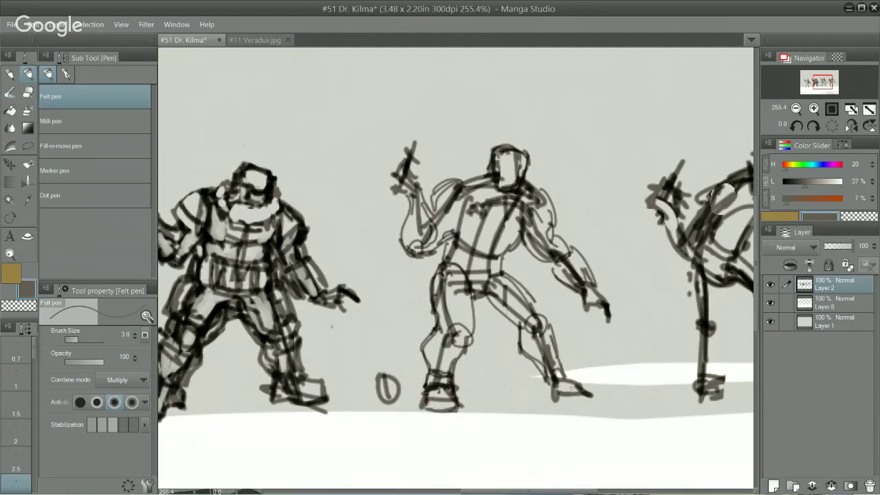
Step: Draw a blocky boot on the third figure's right foot and reinforce the contours of the right thigh
mouse_move(547, 373)
mouse_down()
mouse_move(545, 399)
mouse_move(581, 405)
mouse_up()
drag(562, 376, 584, 395)
key(ctrl+z)
key(ctrl+z)
mouse_move(544, 376)
mouse_down()
mouse_move(541, 405)
mouse_move(570, 399)
mouse_move(562, 398)
mouse_up()
drag(562, 375, 589, 399)
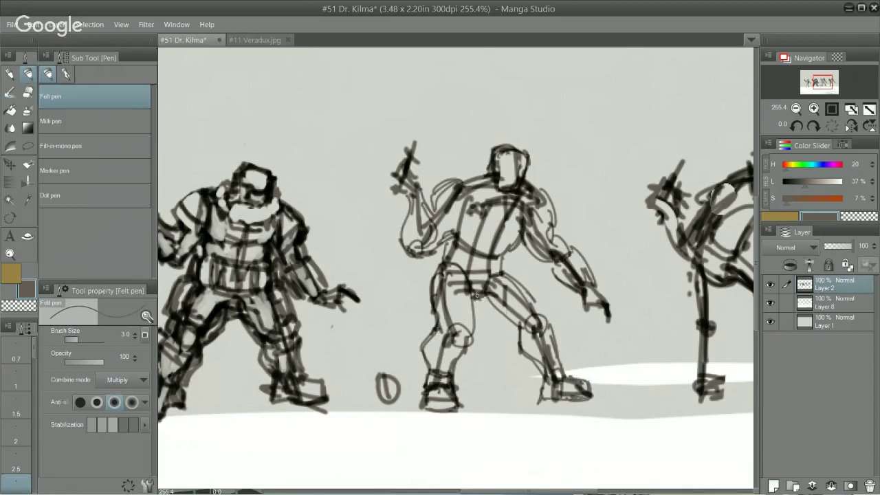
drag(473, 298, 518, 332)
drag(504, 270, 537, 315)
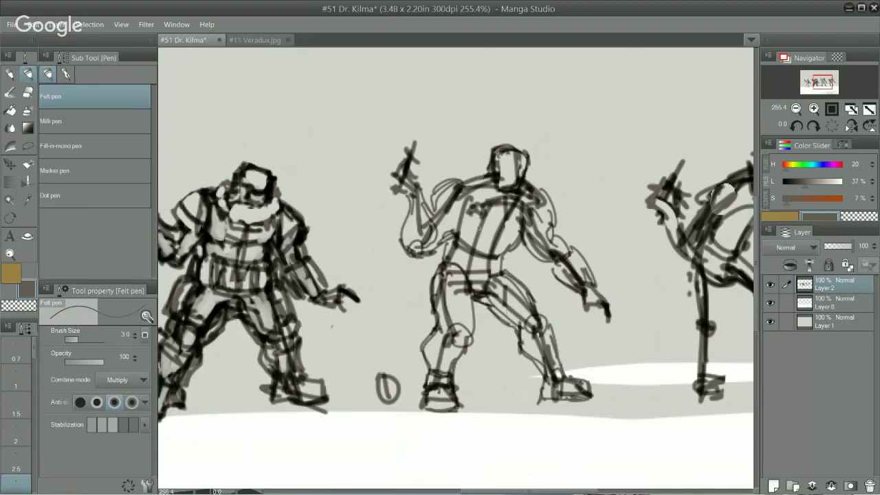
Step: Strengthen the third figure's neck, upper chest and lowered arm contours
drag(501, 192, 508, 216)
mouse_move(459, 174)
mouse_down()
mouse_move(433, 190)
mouse_move(491, 162)
mouse_move(547, 198)
mouse_move(554, 224)
mouse_move(523, 231)
mouse_move(541, 256)
mouse_move(574, 257)
mouse_move(560, 278)
mouse_move(569, 282)
mouse_up()
drag(574, 246, 592, 274)
mouse_move(583, 263)
mouse_down()
mouse_move(594, 281)
mouse_move(582, 263)
mouse_up()
drag(479, 249, 595, 287)
drag(511, 206, 525, 196)
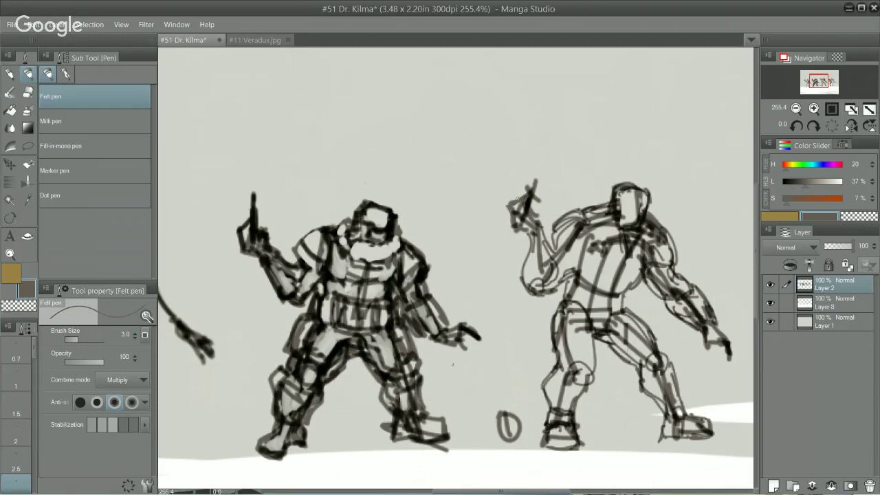
Step: Draw bulky armour pads over both shoulders with the felt pen at size 7.0, checking the #11 Veradux reference
key(bracketright)
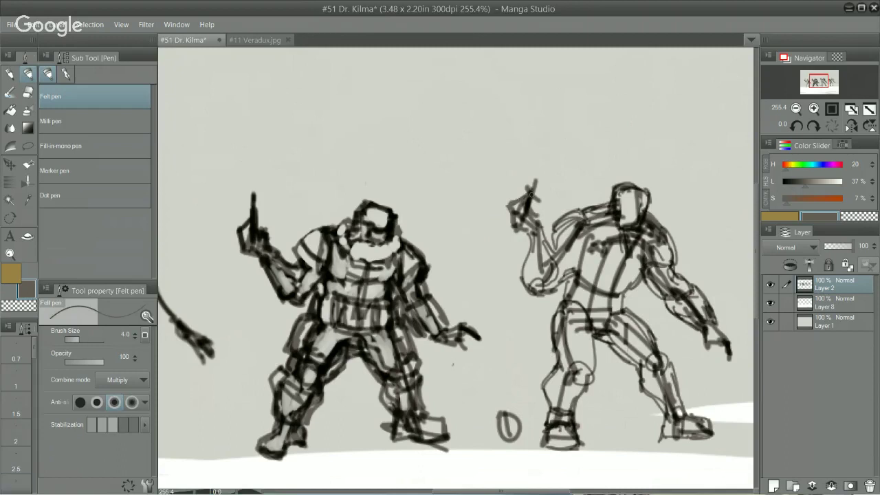
key(bracketright)
key(bracketright)
key(bracketright)
mouse_move(544, 227)
mouse_down()
mouse_move(595, 184)
mouse_move(583, 197)
mouse_move(598, 221)
mouse_move(585, 249)
mouse_up()
mouse_move(650, 211)
mouse_down()
mouse_move(670, 221)
mouse_move(679, 268)
mouse_up()
click(262, 41)
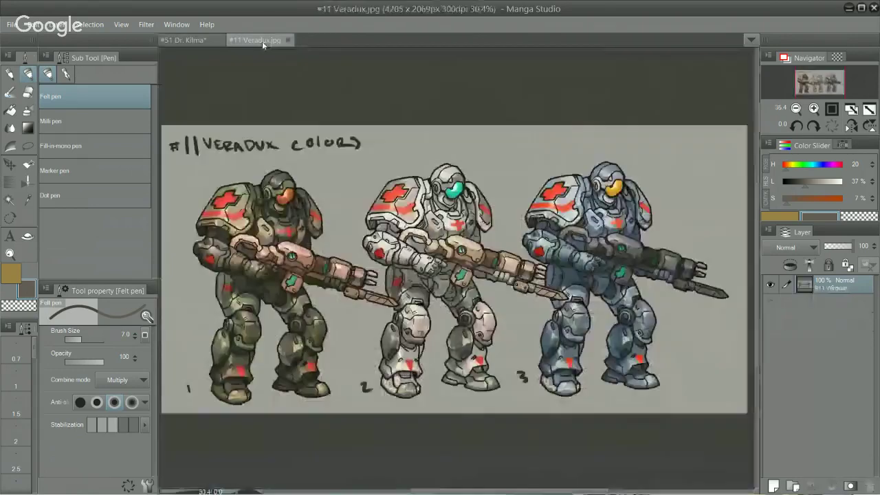
click(190, 41)
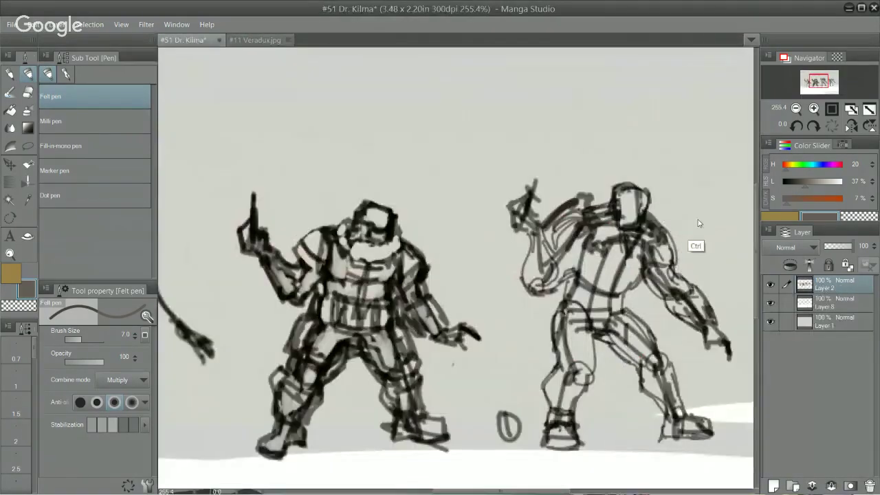
mouse_move(650, 210)
mouse_down()
mouse_move(679, 234)
mouse_move(685, 258)
mouse_move(674, 265)
mouse_up()
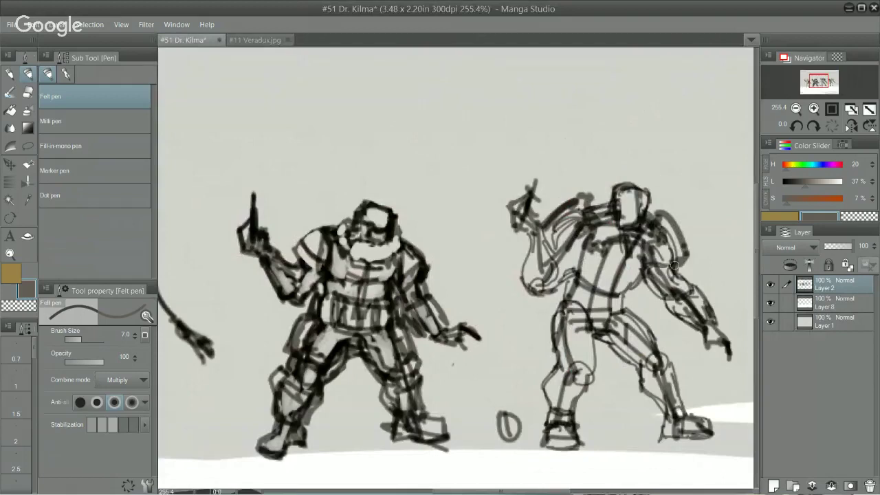
drag(542, 224, 549, 244)
mouse_move(568, 203)
mouse_down()
mouse_move(589, 201)
mouse_move(586, 213)
mouse_up()
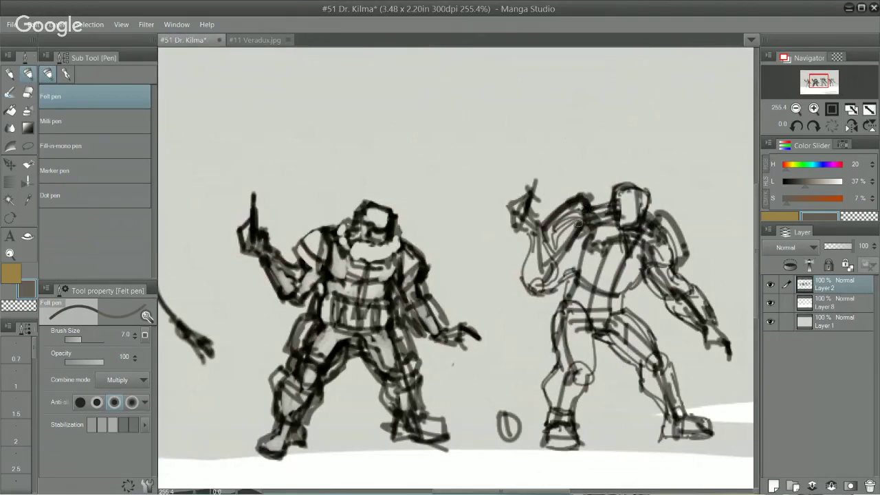
Step: Set the felt pen size to 4.0 and try out armour lines on the third figure's left thigh
key(bracketleft)
key(bracketleft)
key(bracketleft)
mouse_move(564, 307)
mouse_down()
mouse_move(540, 359)
mouse_move(583, 320)
mouse_move(578, 377)
mouse_up()
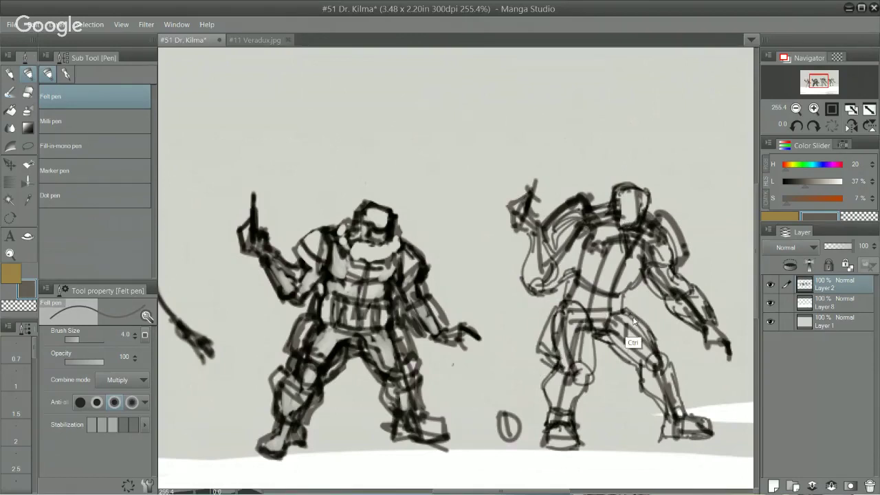
key(ctrl+z)
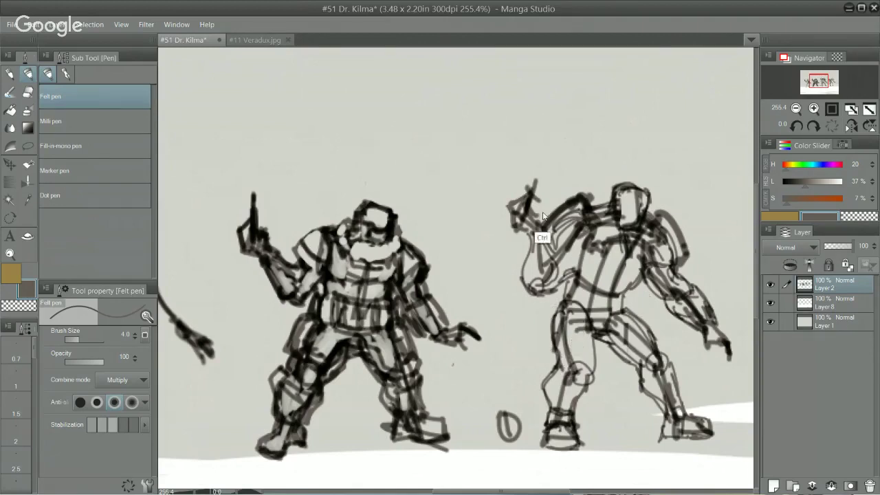
Step: Check the #11 Veradux reference and draw armour contours over both thighs and the left shin
click(277, 43)
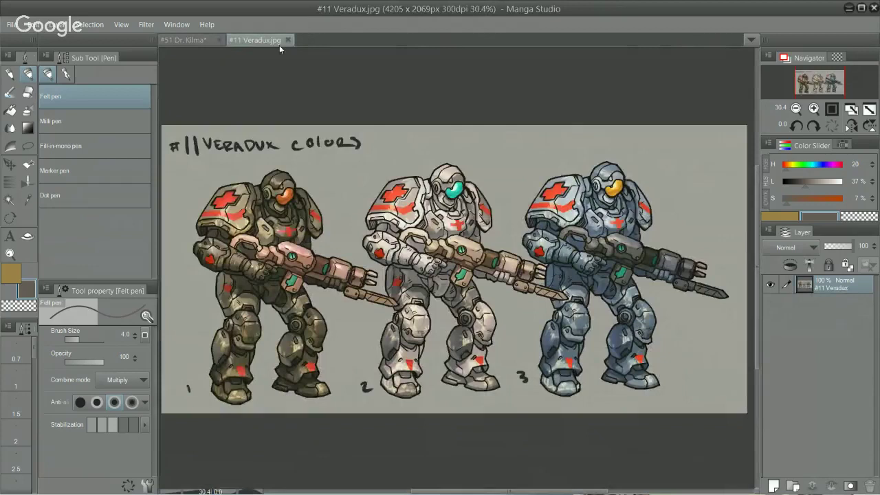
click(193, 41)
drag(548, 326, 560, 361)
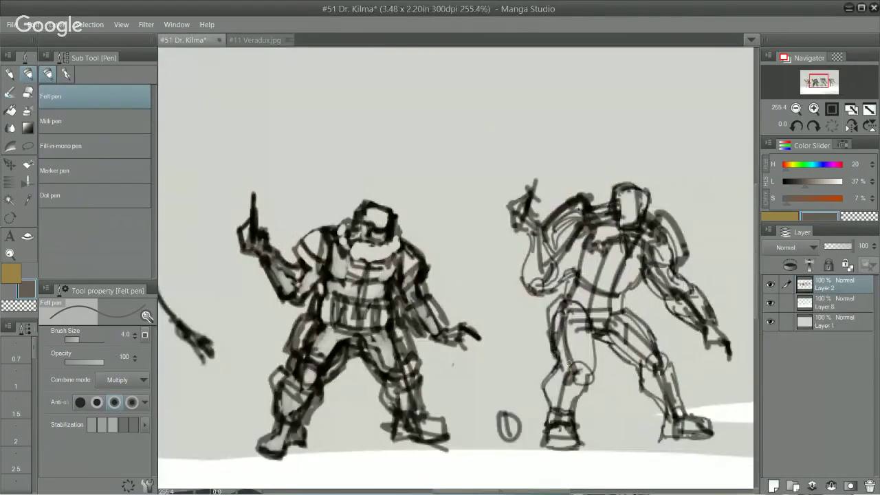
mouse_move(586, 329)
mouse_down()
mouse_move(577, 314)
mouse_move(615, 342)
mouse_move(622, 313)
mouse_up()
drag(600, 343, 643, 372)
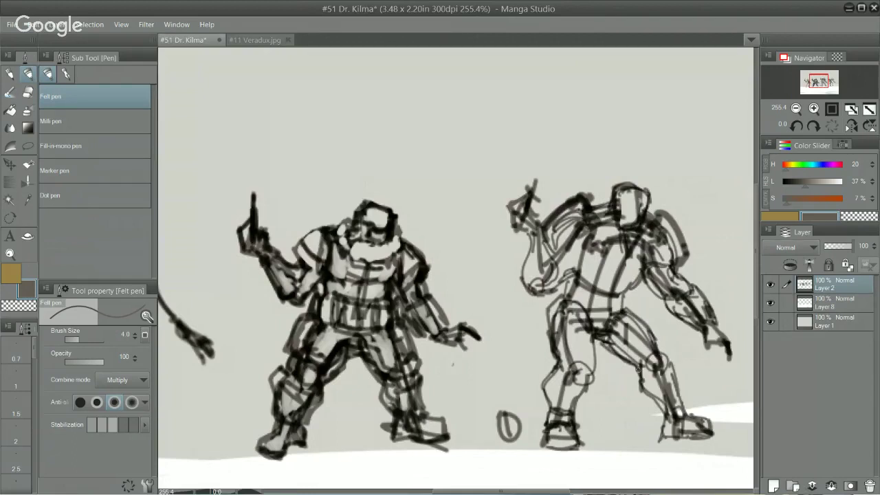
drag(614, 344, 641, 378)
drag(638, 317, 670, 366)
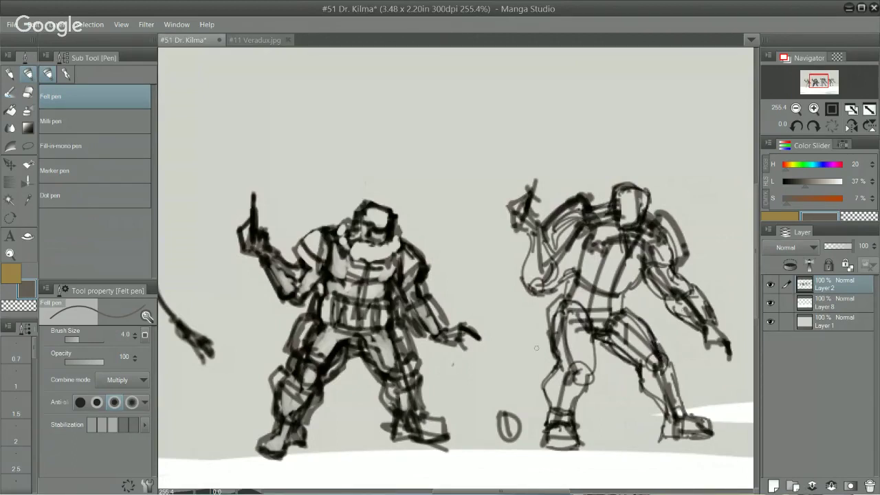
drag(559, 355, 547, 420)
drag(590, 376, 575, 420)
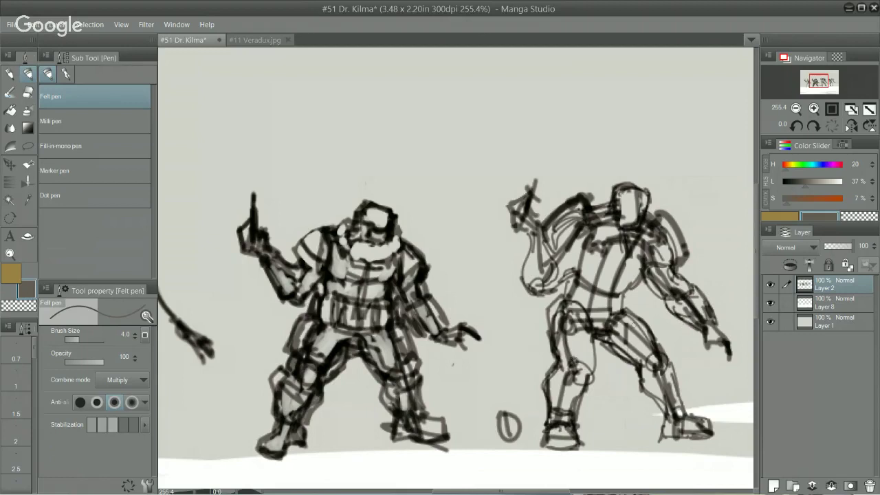
Step: Draw abdominal armour lines and the waist contours on the third figure's torso
mouse_move(619, 273)
mouse_down()
mouse_move(593, 278)
mouse_move(628, 272)
mouse_move(622, 312)
mouse_move(595, 311)
mouse_up()
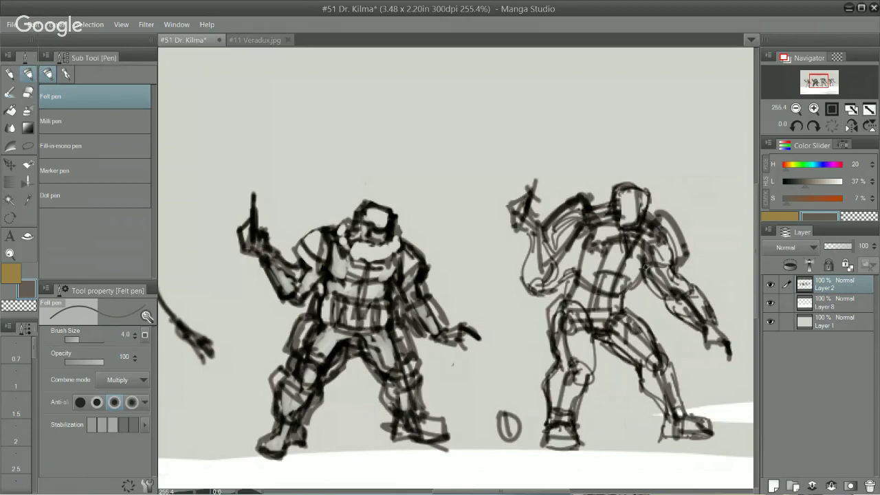
drag(646, 267, 629, 315)
drag(573, 272, 568, 282)
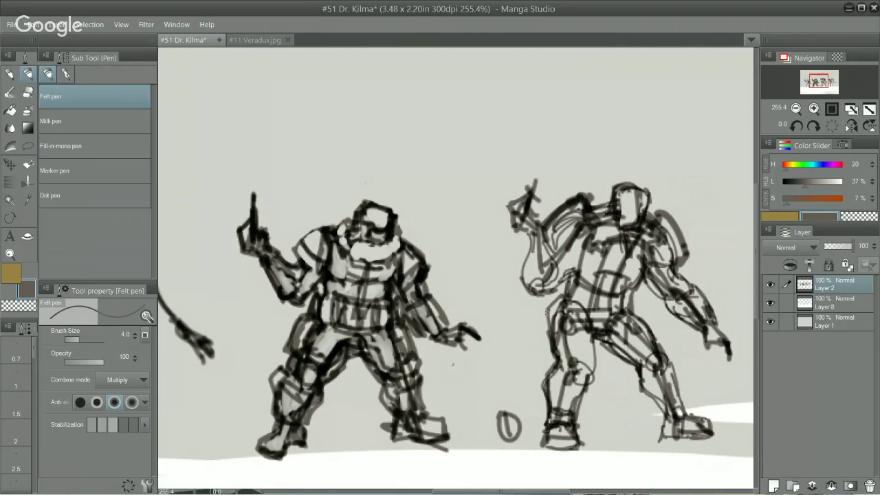
Step: Erase the overlapping construction lines on the third figure's left inner thigh, neck and raised upper arm
key(e)
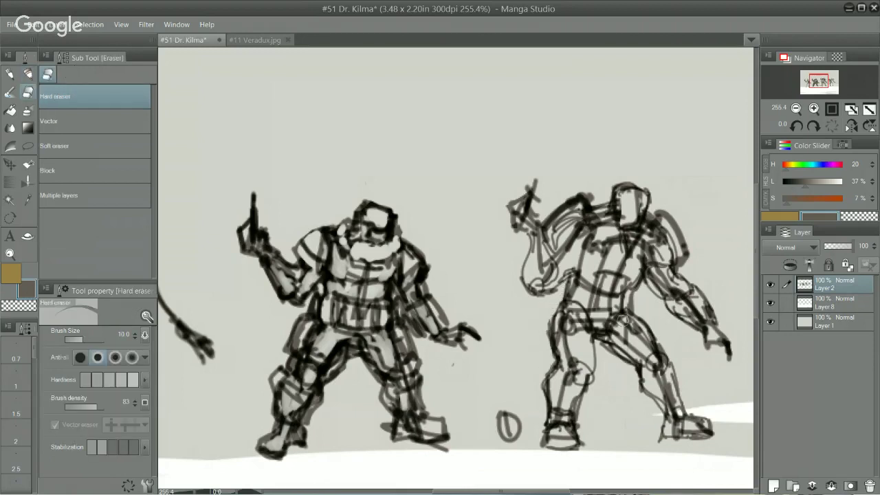
drag(598, 385, 605, 353)
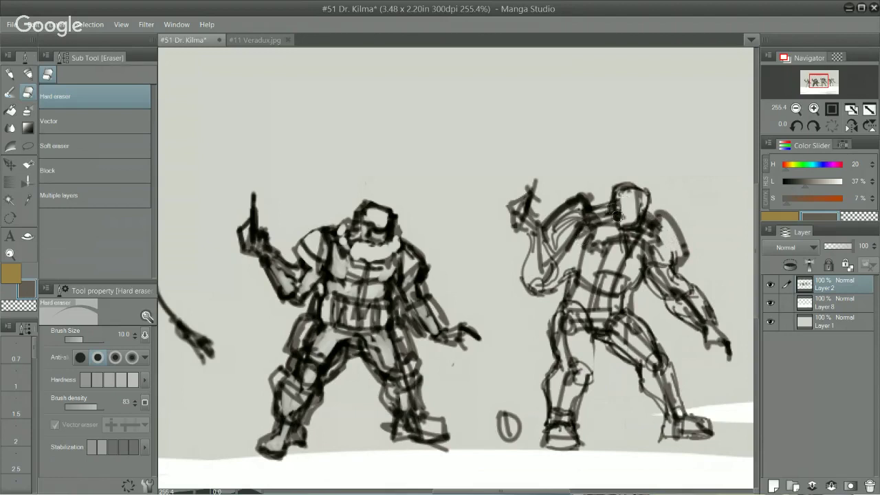
mouse_move(618, 215)
mouse_down()
mouse_move(588, 208)
mouse_move(574, 215)
mouse_move(545, 259)
mouse_move(535, 254)
mouse_move(538, 283)
mouse_move(536, 264)
mouse_move(547, 279)
mouse_move(542, 260)
mouse_move(526, 249)
mouse_move(525, 275)
mouse_move(554, 269)
mouse_up()
key(p)
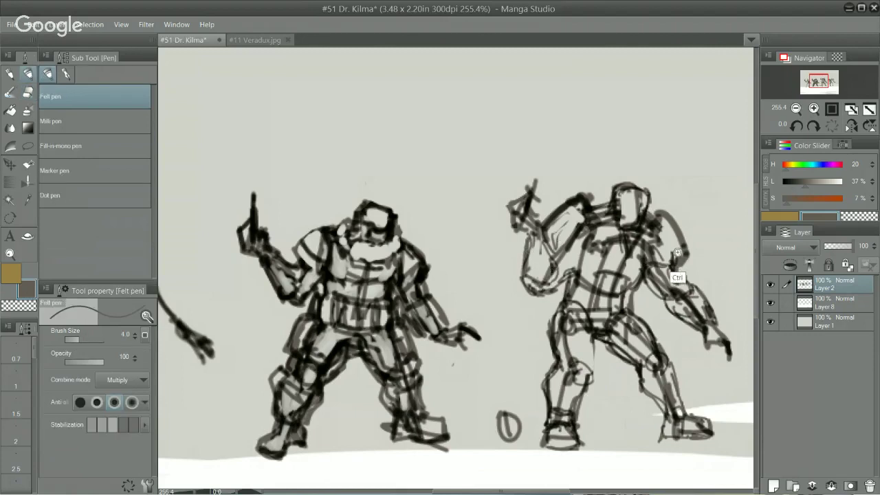
mouse_move(654, 358)
mouse_down()
mouse_move(597, 329)
mouse_move(690, 316)
mouse_up()
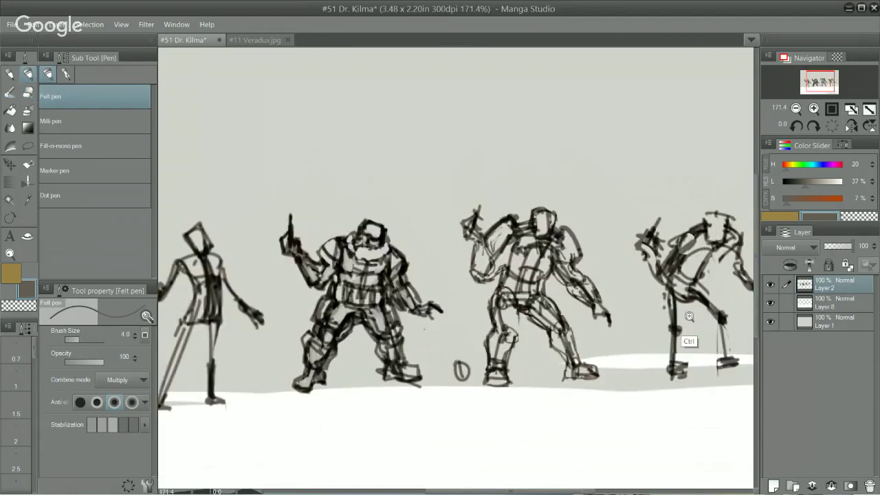
Step: Clean up stray lines around the third figure's shoulders and torso with the hard eraser and felt pen touch-ups
drag(638, 379, 615, 353)
drag(581, 302, 619, 286)
key(e)
drag(514, 125, 530, 127)
mouse_move(424, 103)
mouse_down()
mouse_move(413, 101)
mouse_move(426, 111)
mouse_up()
key(p)
mouse_move(510, 134)
mouse_down()
mouse_move(525, 125)
mouse_move(515, 140)
mouse_up()
key(e)
mouse_move(485, 217)
mouse_down()
mouse_move(467, 195)
mouse_move(432, 186)
mouse_move(415, 193)
mouse_move(408, 181)
mouse_move(426, 199)
mouse_move(415, 147)
mouse_up()
key(p)
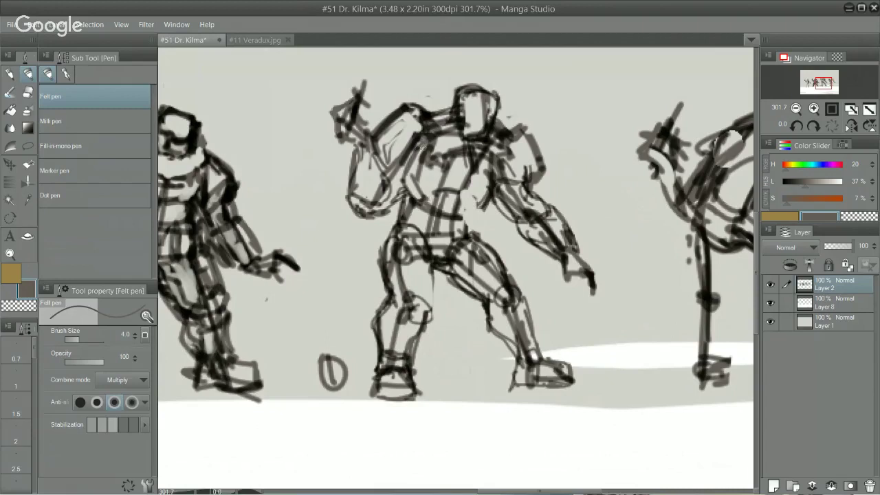
Step: Redraw the right side of the third figure's torso from the chest to the waist
mouse_move(483, 163)
mouse_down()
mouse_move(481, 203)
mouse_move(447, 193)
mouse_move(474, 197)
mouse_move(464, 212)
mouse_move(476, 241)
mouse_up()
mouse_move(426, 196)
mouse_down()
mouse_move(429, 227)
mouse_move(444, 242)
mouse_move(533, 219)
mouse_move(559, 235)
mouse_up()
drag(645, 229, 641, 263)
drag(641, 268, 655, 237)
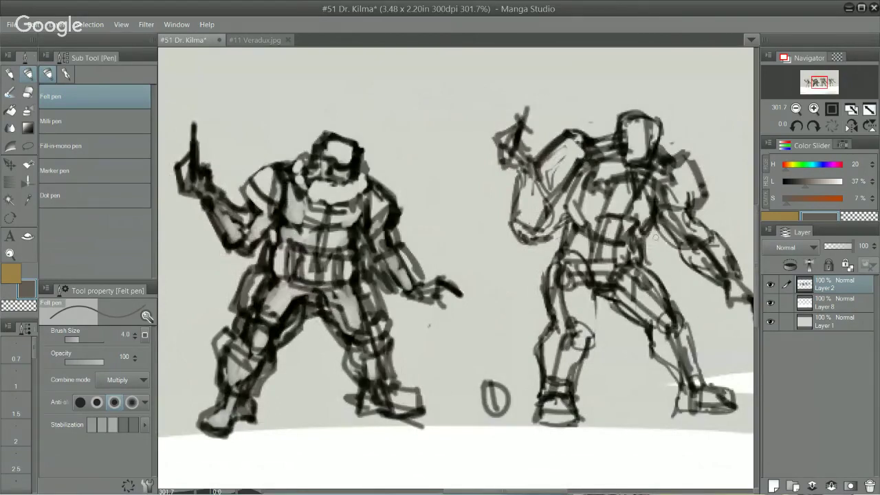
Step: Erase the cluttered lines at the third figure's crotch and redraw the left inner thigh line
key(e)
mouse_move(600, 296)
mouse_down()
mouse_move(605, 273)
mouse_move(606, 295)
mouse_move(614, 275)
mouse_move(601, 270)
mouse_move(617, 269)
mouse_move(611, 278)
mouse_move(617, 256)
mouse_up()
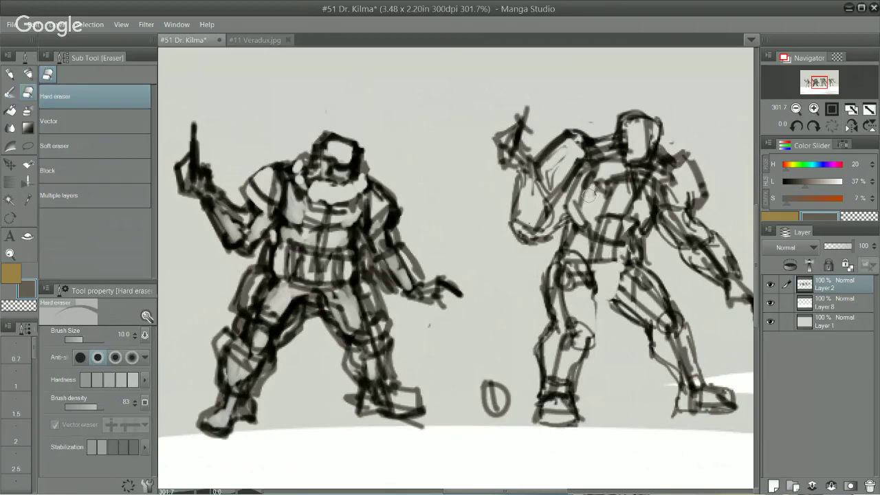
key(p)
mouse_move(608, 301)
mouse_down()
mouse_move(591, 343)
mouse_move(617, 302)
mouse_move(621, 270)
mouse_move(604, 301)
mouse_up()
mouse_move(603, 301)
mouse_down()
mouse_move(615, 270)
mouse_move(607, 294)
mouse_move(601, 275)
mouse_move(616, 305)
mouse_up()
key(e)
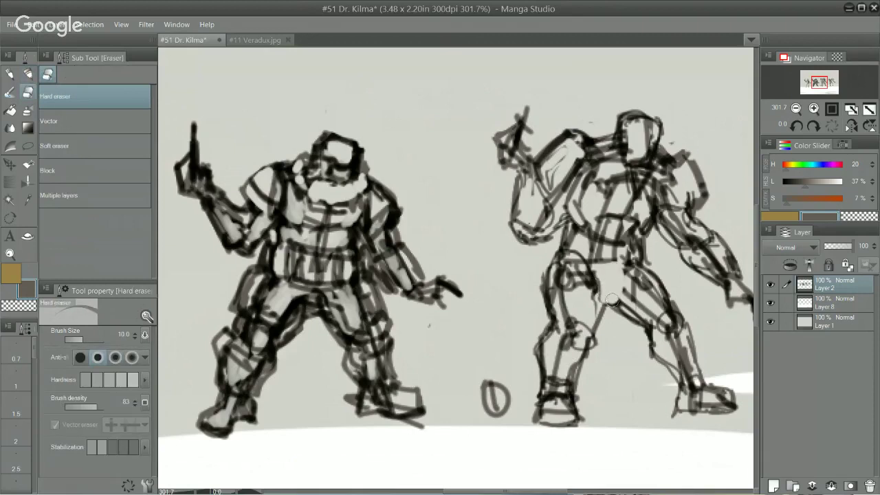
Step: Draw the groin edge and reinforce the armour contours of the right thigh down to the knee
key(p)
drag(622, 271, 612, 301)
mouse_move(627, 269)
mouse_down()
mouse_move(613, 300)
mouse_move(624, 288)
mouse_move(623, 331)
mouse_move(648, 343)
mouse_move(651, 329)
mouse_move(641, 330)
mouse_move(651, 335)
mouse_move(643, 359)
mouse_move(667, 378)
mouse_up()
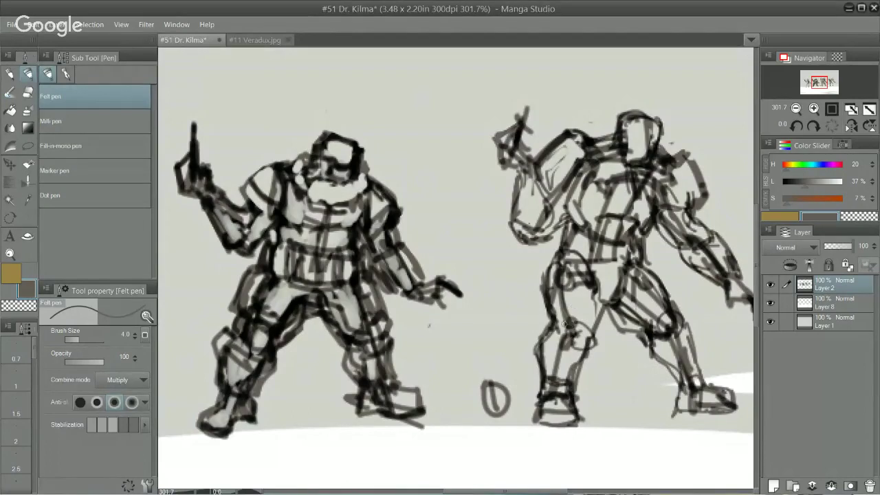
Step: Clear the cluttered lines inside the third figure's knees and redraw both kneecaps as rounded knee pads
mouse_move(567, 324)
mouse_down()
mouse_move(553, 331)
mouse_move(556, 343)
mouse_move(578, 366)
mouse_move(594, 328)
mouse_move(578, 320)
mouse_move(562, 329)
mouse_move(592, 332)
mouse_move(561, 335)
mouse_move(564, 346)
mouse_move(576, 337)
mouse_move(584, 348)
mouse_up()
key(e)
mouse_move(677, 315)
mouse_down()
mouse_move(661, 336)
mouse_move(677, 342)
mouse_move(673, 318)
mouse_move(664, 322)
mouse_move(679, 312)
mouse_move(688, 343)
mouse_up()
key(p)
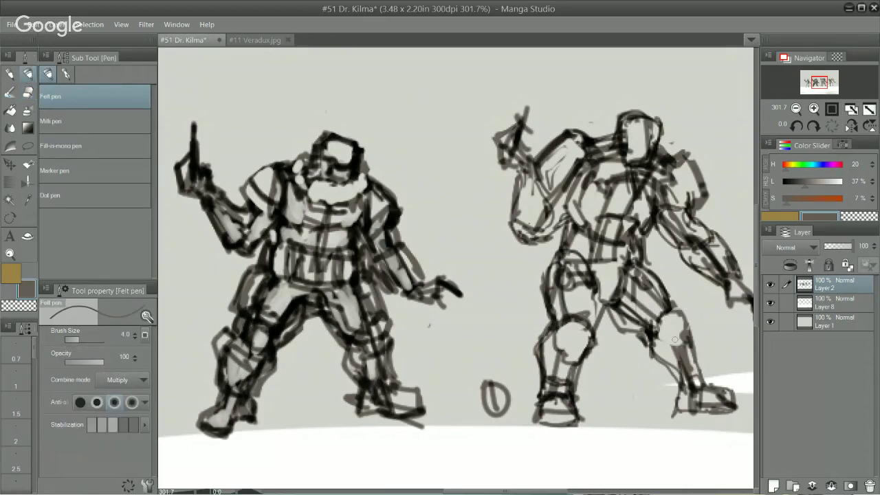
key(e)
mouse_move(667, 330)
mouse_down()
mouse_move(680, 345)
mouse_move(669, 322)
mouse_move(693, 342)
mouse_move(692, 356)
mouse_move(695, 344)
mouse_up()
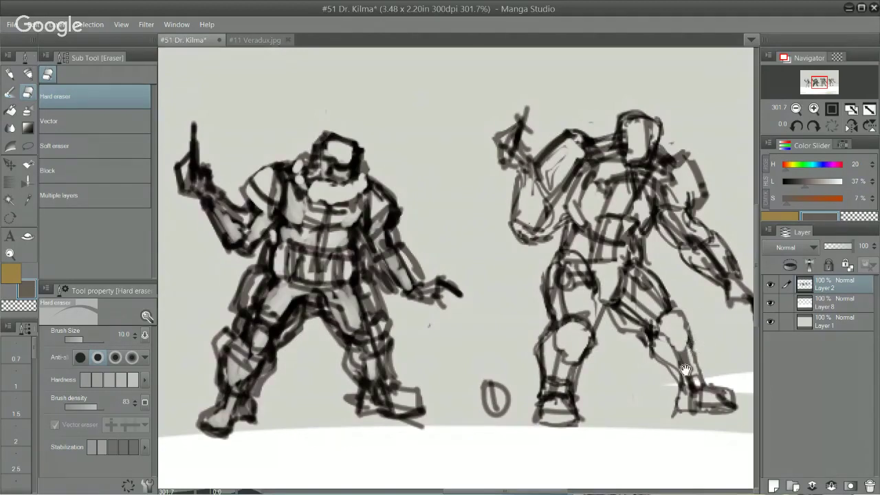
Step: Redraw the third figure's right lower leg with a bulkier calf, a thick ankle and a flat-soled boot
drag(692, 381, 570, 314)
scroll(627, 251, down, 2)
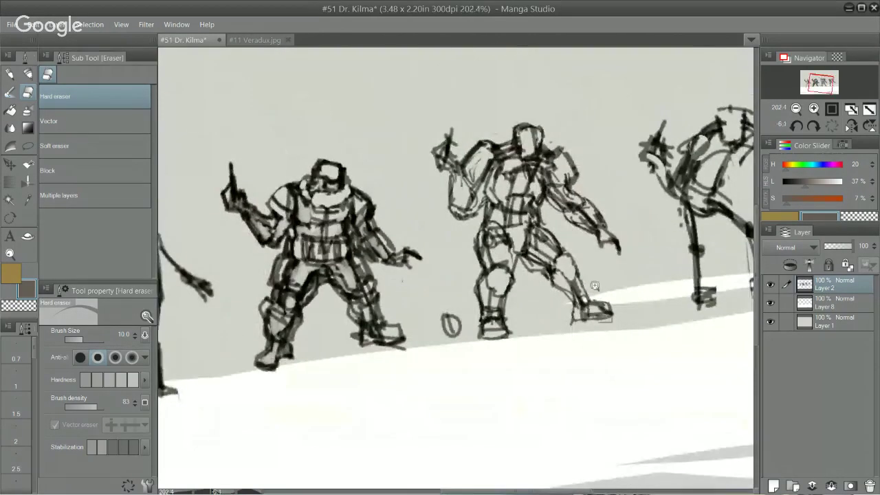
scroll(588, 289, up, 2)
key(p)
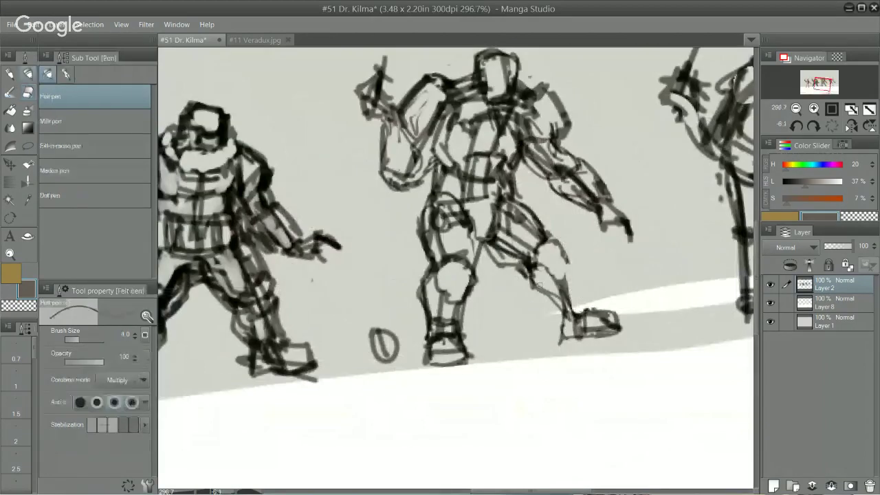
mouse_move(531, 260)
mouse_down()
mouse_move(524, 282)
mouse_move(547, 299)
mouse_move(541, 337)
mouse_move(564, 334)
mouse_up()
drag(565, 286, 568, 315)
drag(568, 307, 571, 268)
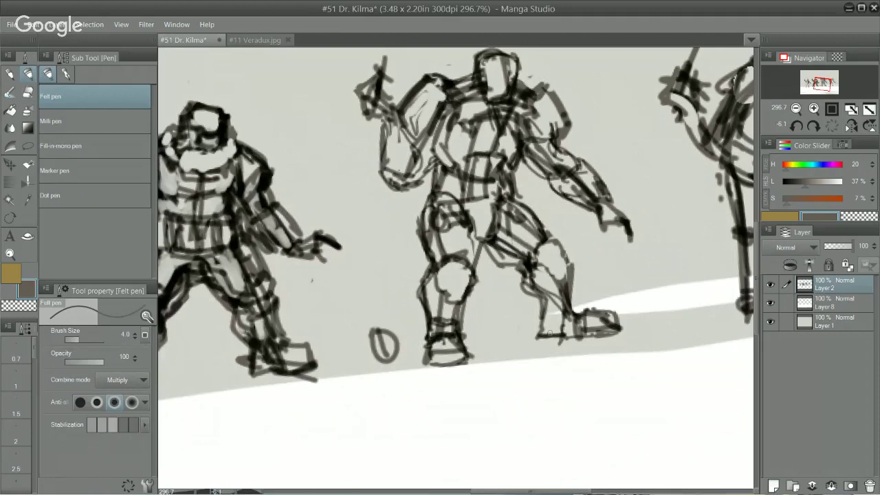
mouse_move(538, 340)
mouse_down()
mouse_move(612, 326)
mouse_move(615, 309)
mouse_move(601, 317)
mouse_move(600, 334)
mouse_up()
key(e)
key(p)
Step: Draw curled fingers on the third figure's lowered right-side hand
scroll(596, 332, down, 3)
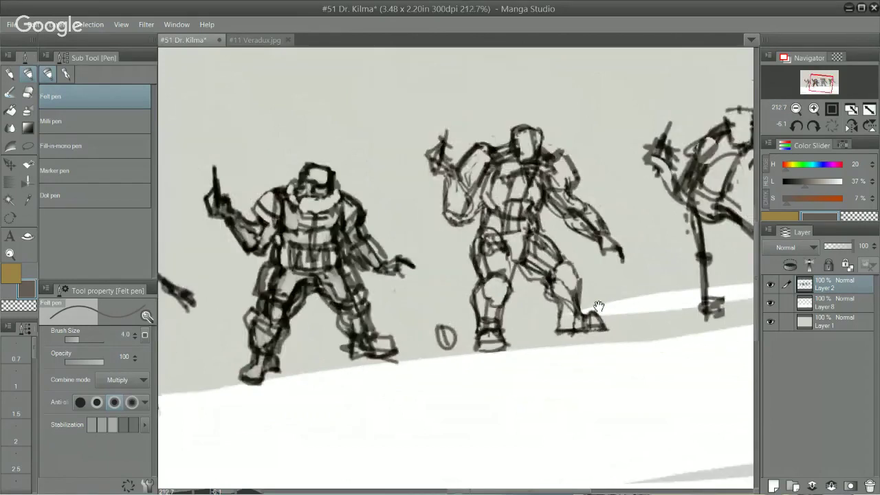
scroll(599, 306, up, 2)
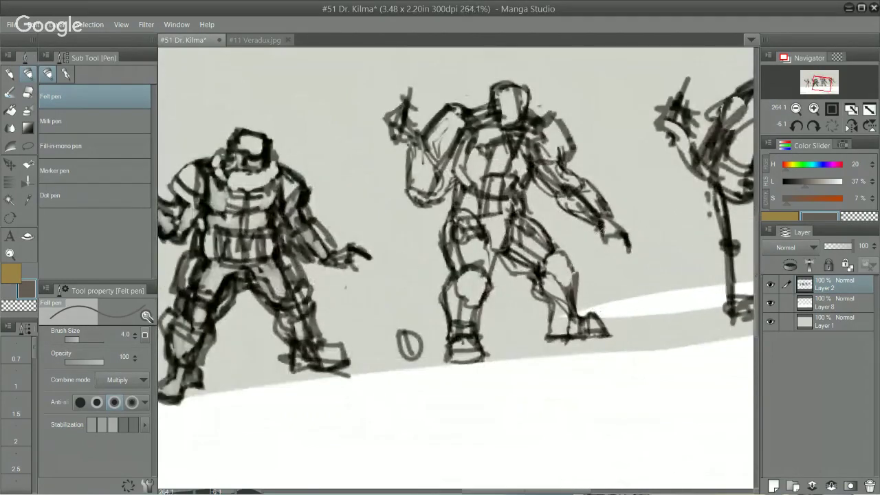
key(e)
key(p)
drag(596, 233, 605, 240)
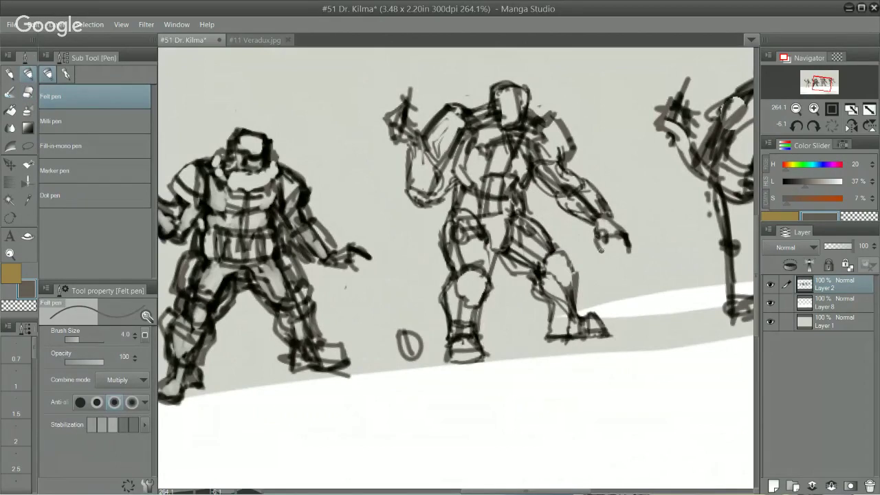
drag(621, 233, 624, 250)
Step: Erase the lines across the third figure's midriff and redraw the arched upper edge of the abdomen plate
scroll(615, 227, up, 4)
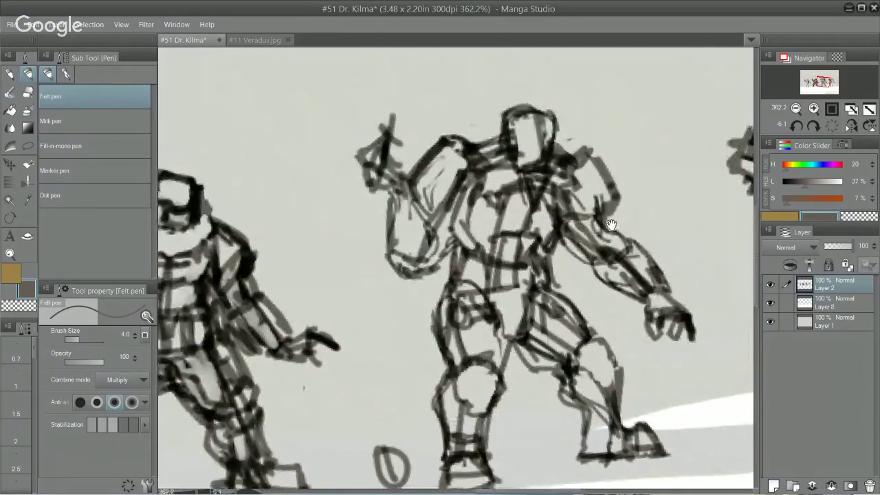
drag(613, 224, 609, 254)
key(e)
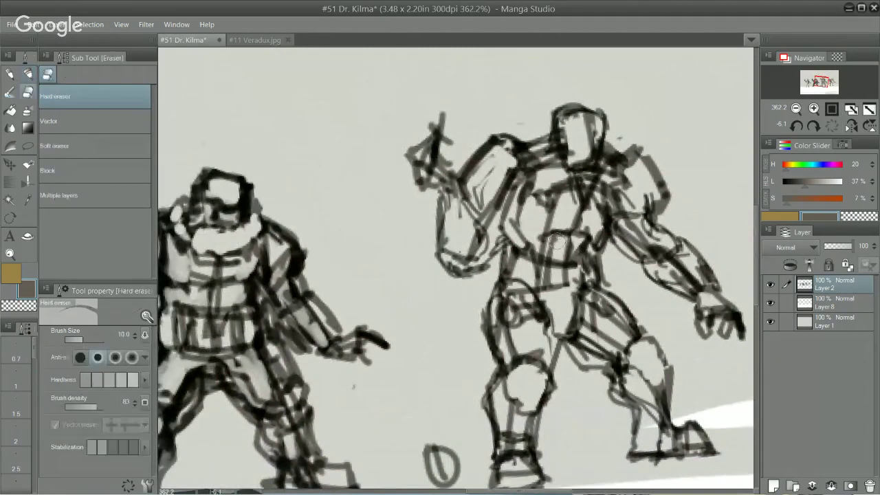
mouse_move(559, 241)
mouse_down()
mouse_move(571, 245)
mouse_move(553, 249)
mouse_move(565, 269)
mouse_move(554, 266)
mouse_move(561, 220)
mouse_move(576, 216)
mouse_up()
key(p)
mouse_move(510, 249)
mouse_down()
mouse_move(550, 233)
mouse_move(600, 241)
mouse_move(576, 279)
mouse_up()
mouse_move(541, 248)
mouse_down()
mouse_move(572, 230)
mouse_move(564, 278)
mouse_move(581, 215)
mouse_up()
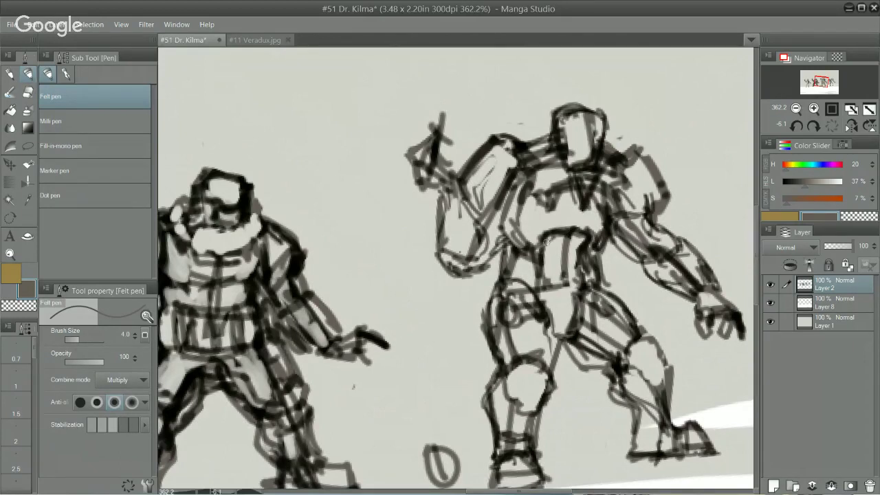
Step: Reinforce the contours and add dark shading along both sides of the third figure's chest
mouse_move(539, 242)
mouse_down()
mouse_move(517, 234)
mouse_move(507, 218)
mouse_up()
mouse_move(520, 179)
mouse_down()
mouse_move(534, 206)
mouse_move(521, 223)
mouse_move(509, 180)
mouse_move(492, 230)
mouse_move(500, 223)
mouse_move(514, 254)
mouse_up()
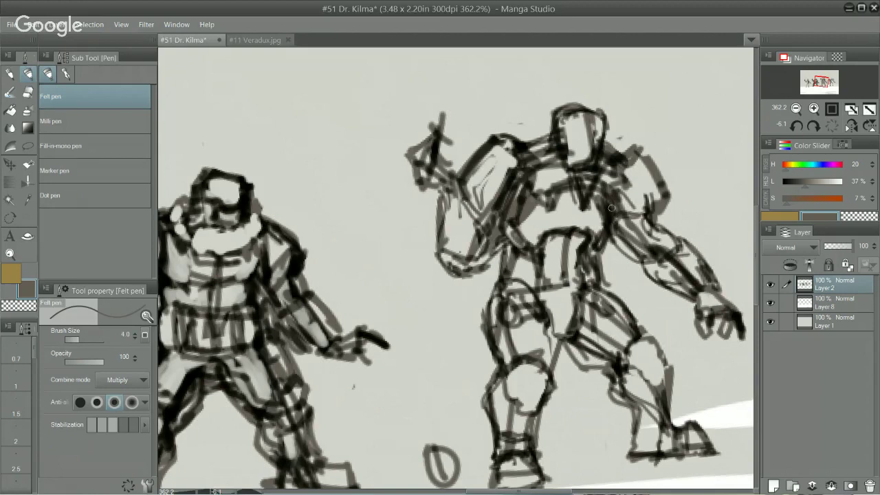
key(e)
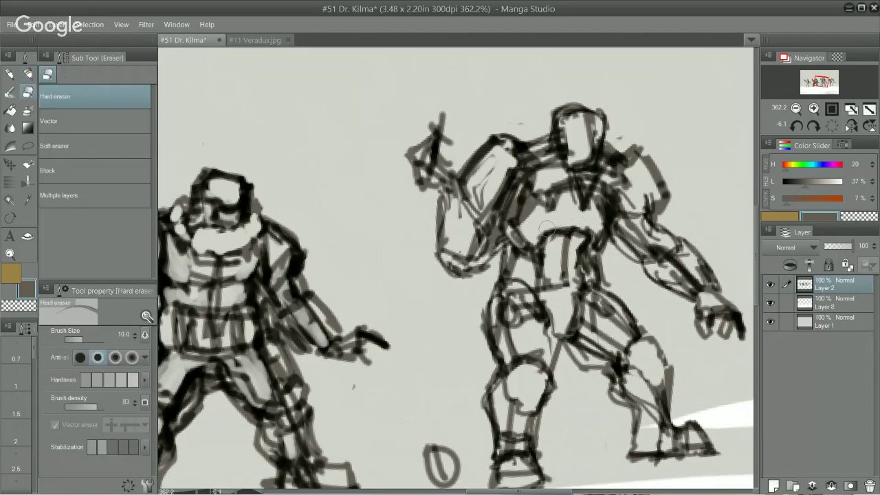
Step: Undo the last trial stroke and draw a rounded plate outline in the middle of the third figure's lower chest
key(p)
drag(542, 235, 579, 229)
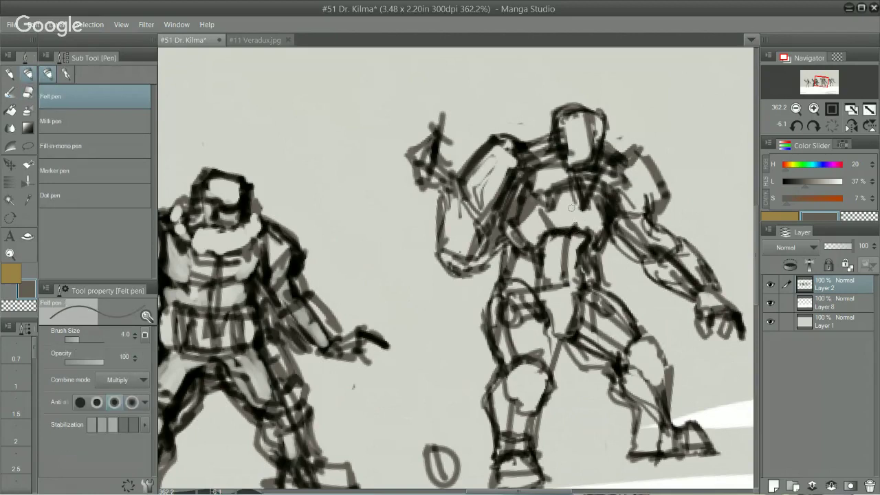
drag(538, 196, 543, 212)
drag(602, 211, 596, 227)
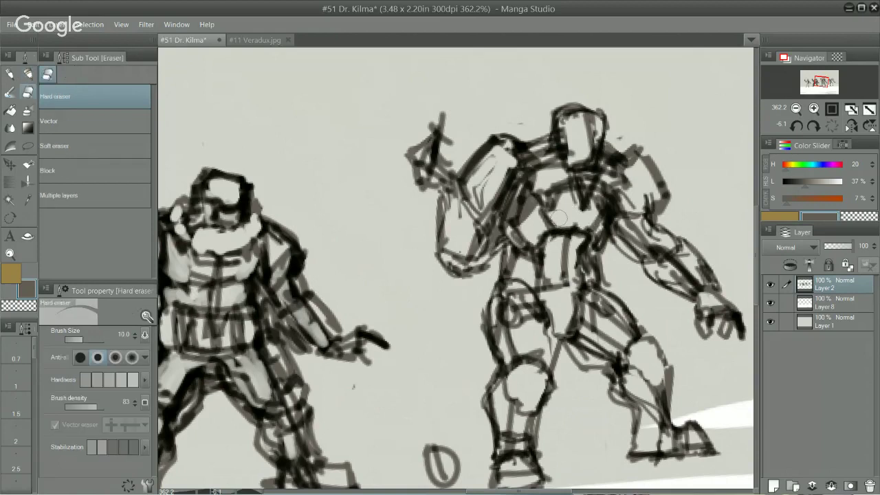
key(ctrl+z)
mouse_move(557, 237)
mouse_down()
mouse_move(588, 235)
mouse_move(600, 216)
mouse_up()
Step: Erase the vertical lines inside the third figure's abdomen and touch up its edges with the felt pen
key(e)
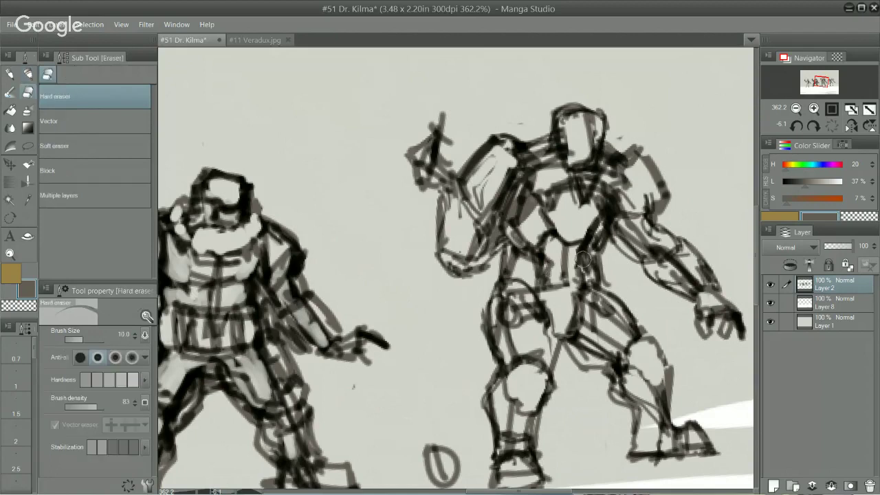
mouse_move(582, 259)
mouse_down()
mouse_move(548, 292)
mouse_move(569, 293)
mouse_up()
key(p)
Step: Erase the outer lines of the third figure's waist, hips and left thigh with the hard eraser
key(e)
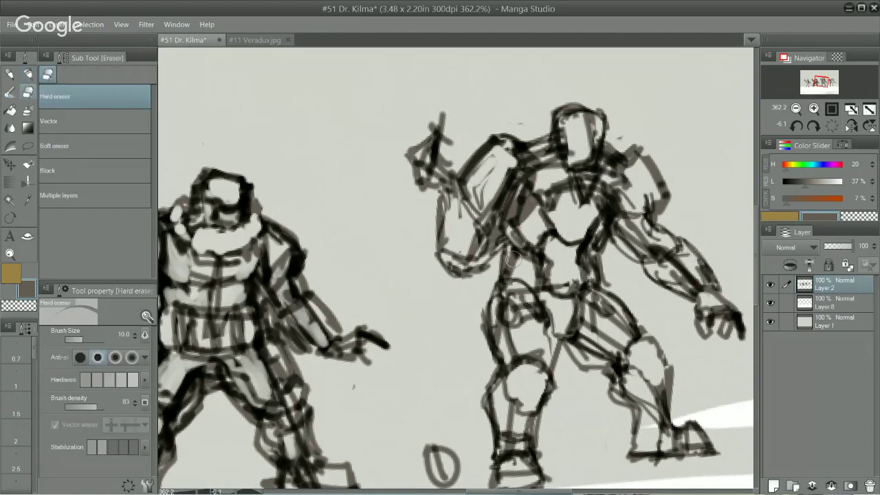
mouse_move(513, 260)
mouse_down()
mouse_move(486, 287)
mouse_move(488, 332)
mouse_up()
drag(490, 285, 487, 362)
drag(607, 283, 604, 270)
key(p)
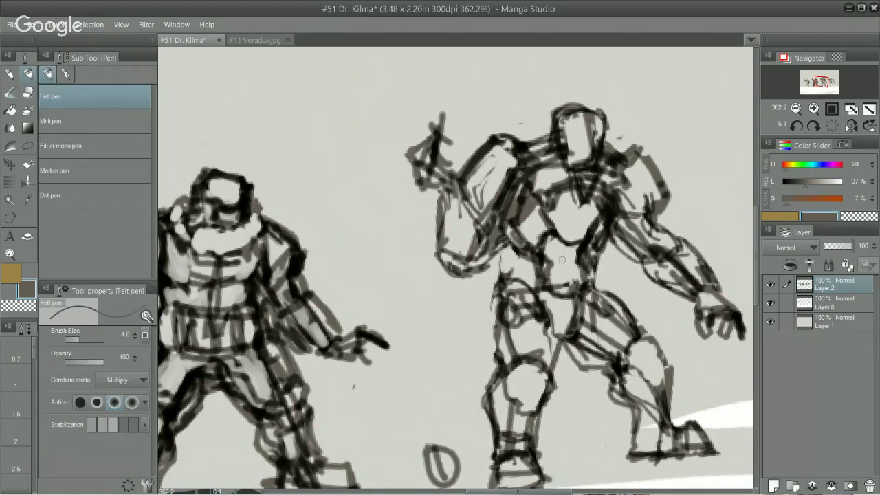
key(e)
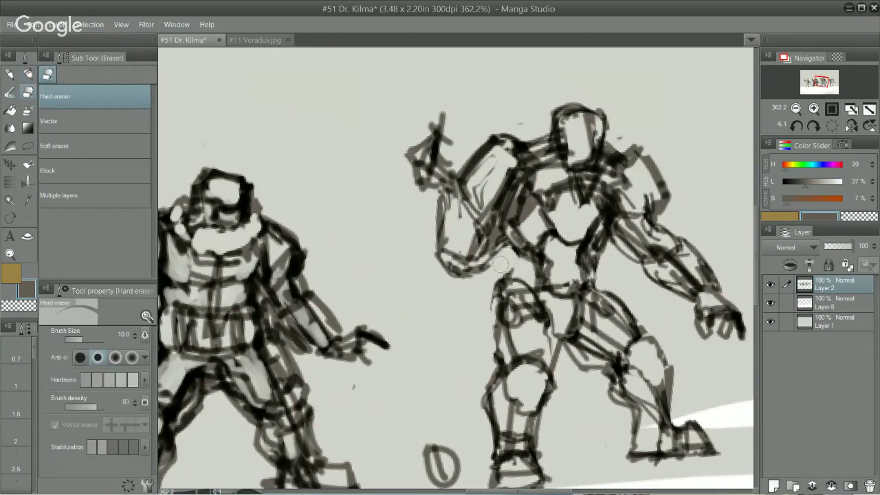
mouse_move(497, 278)
mouse_down()
mouse_move(493, 286)
mouse_move(528, 292)
mouse_move(532, 281)
mouse_up()
mouse_move(600, 277)
mouse_down()
mouse_move(596, 293)
mouse_move(602, 261)
mouse_move(616, 292)
mouse_up()
Step: Redraw the third figure's waist as wider side panels running from the ribs to the hips
key(p)
mouse_move(528, 259)
mouse_down()
mouse_move(513, 280)
mouse_move(516, 297)
mouse_move(541, 303)
mouse_move(536, 257)
mouse_move(504, 254)
mouse_move(492, 307)
mouse_up()
drag(493, 274, 506, 305)
drag(501, 247, 491, 283)
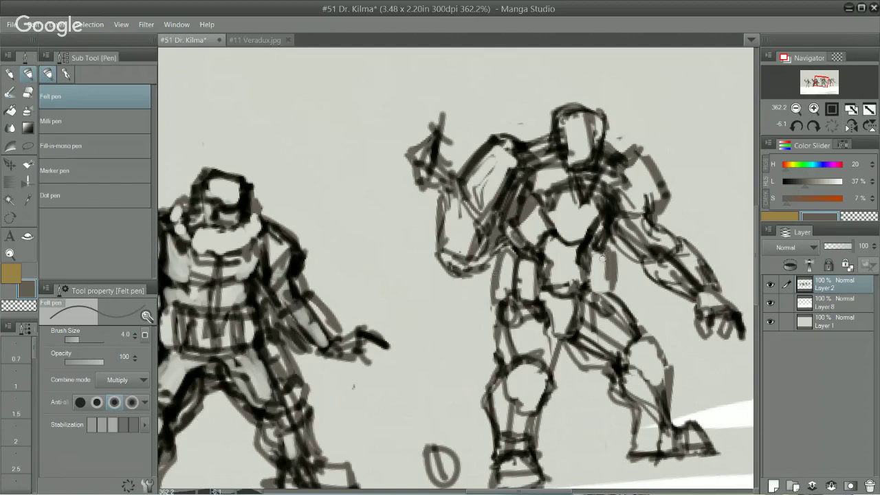
drag(603, 258, 610, 281)
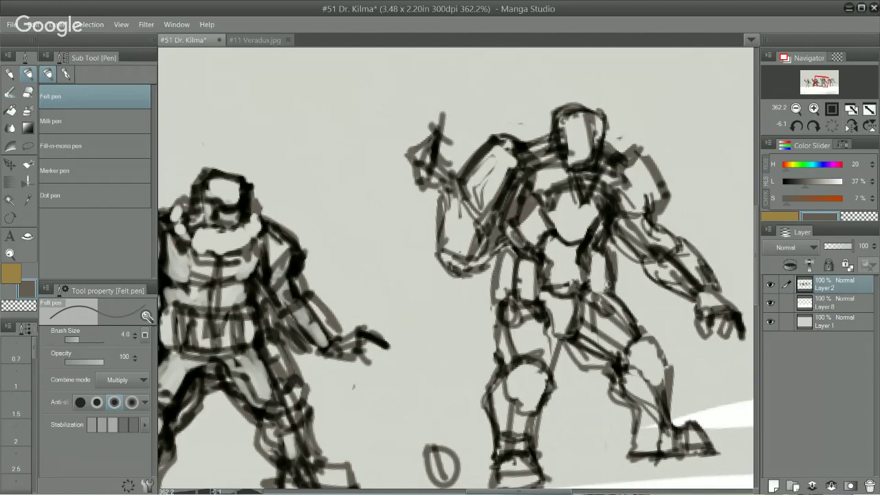
Step: Erase the belt lines across the third figure's lower abdomen and redraw the pointed groin outline
key(e)
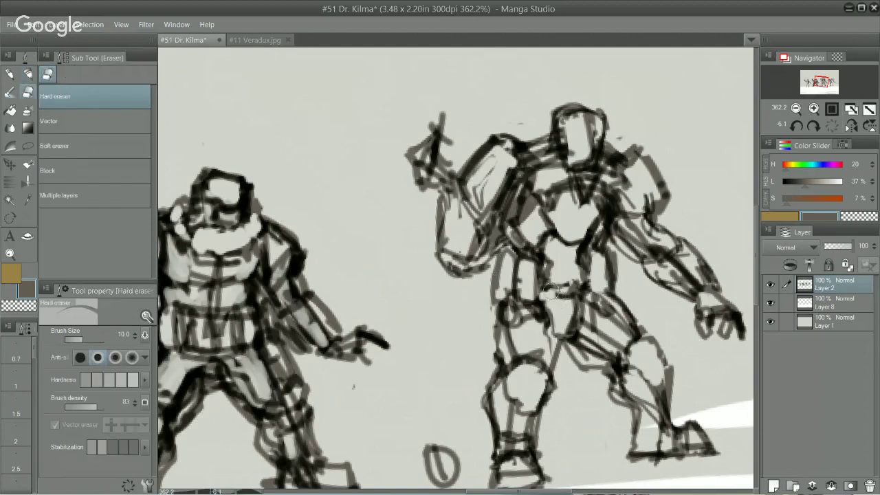
mouse_move(550, 292)
mouse_down()
mouse_move(571, 279)
mouse_move(580, 303)
mouse_move(565, 330)
mouse_move(591, 303)
mouse_move(578, 262)
mouse_move(597, 215)
mouse_move(575, 245)
mouse_move(600, 209)
mouse_move(588, 259)
mouse_up()
key(p)
drag(534, 307, 559, 341)
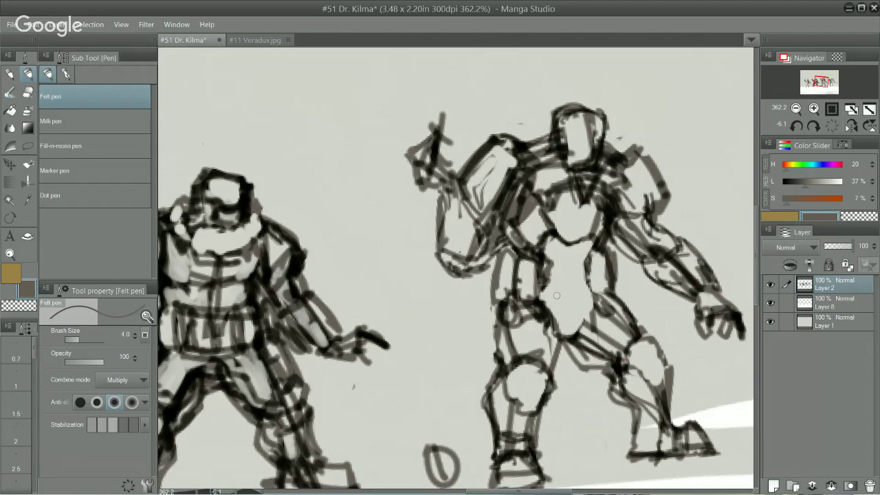
Step: Draw a segmented abdomen plate with horizontal edges and vertical dividers above the third figure's groin
mouse_move(542, 302)
mouse_down()
mouse_move(571, 306)
mouse_move(573, 298)
mouse_up()
mouse_move(549, 260)
mouse_down()
mouse_move(571, 263)
mouse_move(574, 307)
mouse_up()
mouse_move(579, 261)
mouse_down()
mouse_move(586, 297)
mouse_move(584, 264)
mouse_move(597, 258)
mouse_move(603, 272)
mouse_move(600, 280)
mouse_move(593, 273)
mouse_move(588, 288)
mouse_move(591, 267)
mouse_move(617, 281)
mouse_move(609, 246)
mouse_up()
Step: Clear the inner lines of the third figure's waist side panels and redraw their outlines with the felt pen
key(e)
mouse_move(496, 289)
mouse_down()
mouse_move(491, 299)
mouse_move(500, 255)
mouse_move(499, 303)
mouse_up()
key(p)
key(e)
mouse_move(508, 259)
mouse_down()
mouse_move(506, 289)
mouse_move(518, 264)
mouse_move(506, 296)
mouse_move(521, 276)
mouse_move(512, 262)
mouse_move(522, 298)
mouse_up()
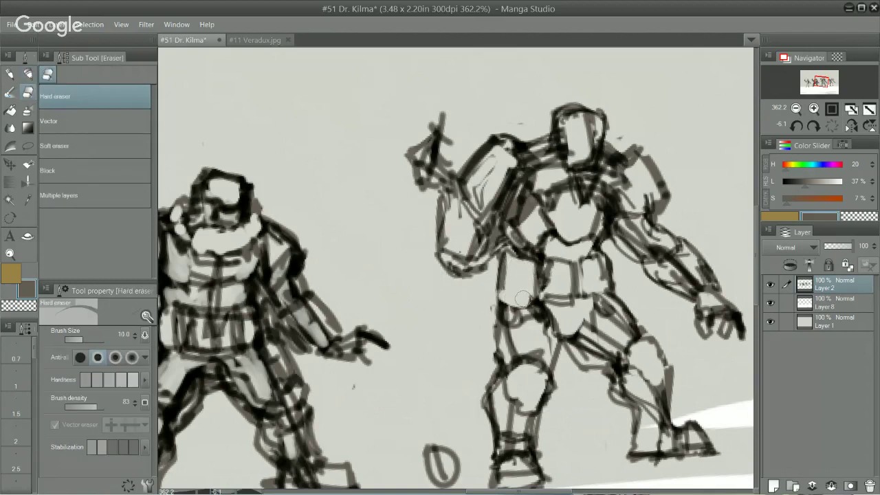
mouse_move(610, 261)
mouse_down()
mouse_move(614, 291)
mouse_move(603, 246)
mouse_up()
key(p)
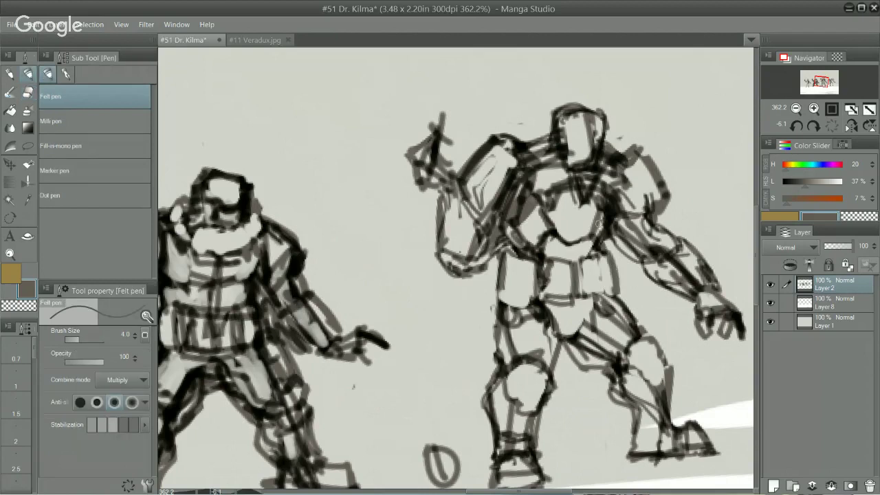
Step: Clean up the third figure's chest sides and darken the contours from the collar to the right armpit
key(e)
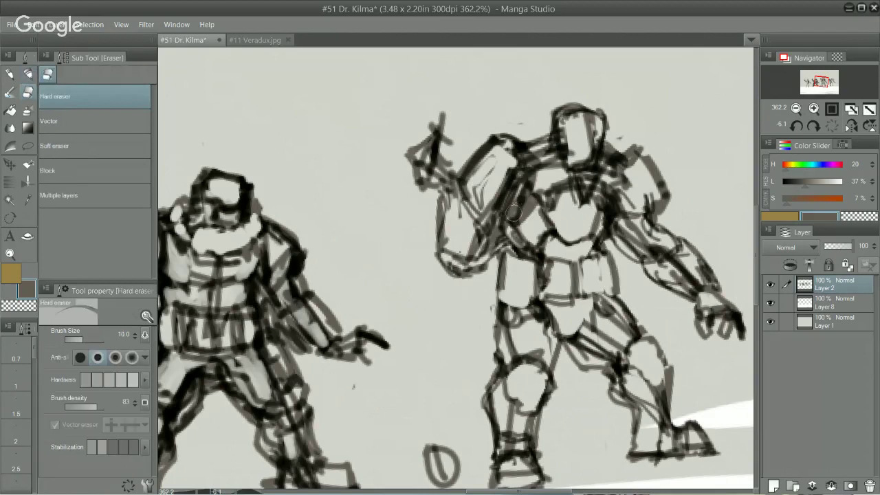
mouse_move(527, 191)
mouse_down()
mouse_move(515, 213)
mouse_move(519, 196)
mouse_move(527, 208)
mouse_move(531, 177)
mouse_up()
key(p)
mouse_move(598, 169)
mouse_down()
mouse_move(622, 209)
mouse_move(622, 221)
mouse_move(608, 200)
mouse_move(599, 247)
mouse_up()
key(e)
key(p)
mouse_move(608, 195)
mouse_down()
mouse_move(601, 256)
mouse_move(643, 236)
mouse_move(652, 256)
mouse_up()
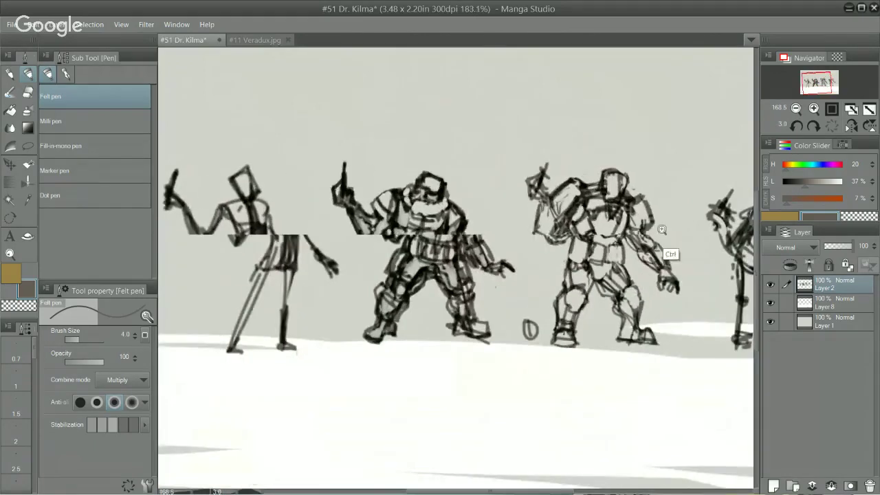
Step: Touch up the third figure's right leg and add a dark round detail below the left knee pad
scroll(660, 256, up, 3)
scroll(663, 256, down, 3)
scroll(666, 254, up, 1)
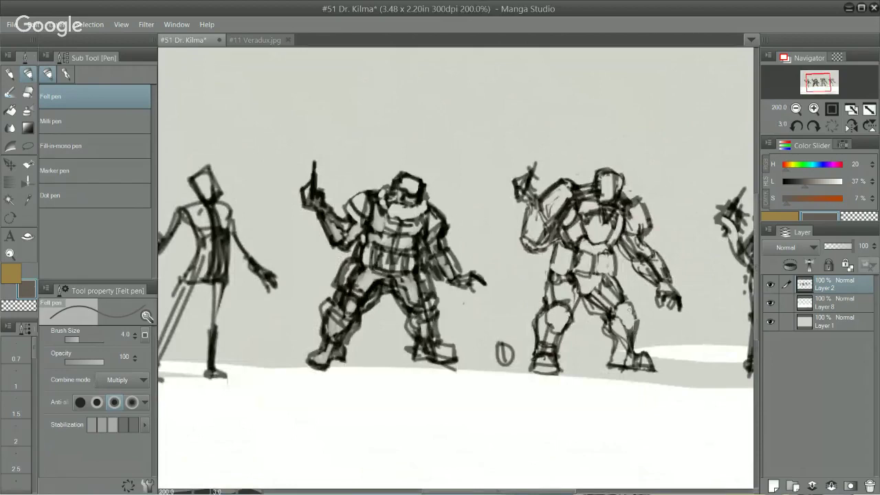
key(e)
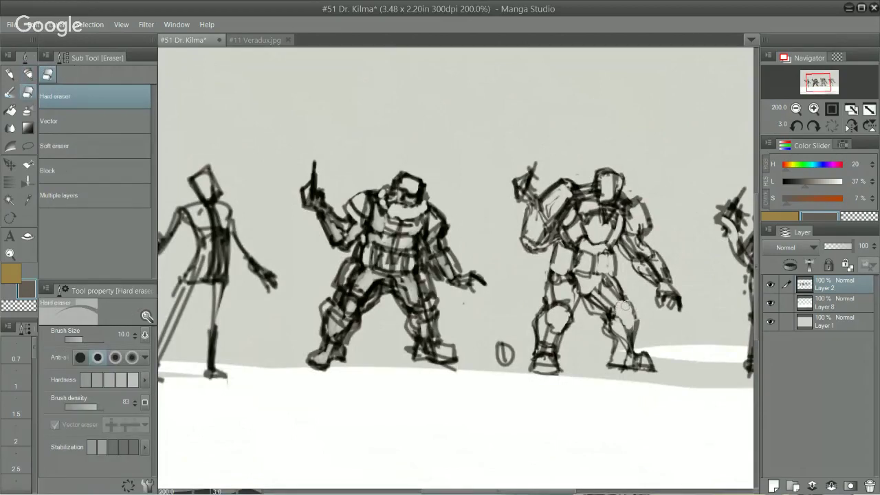
key(p)
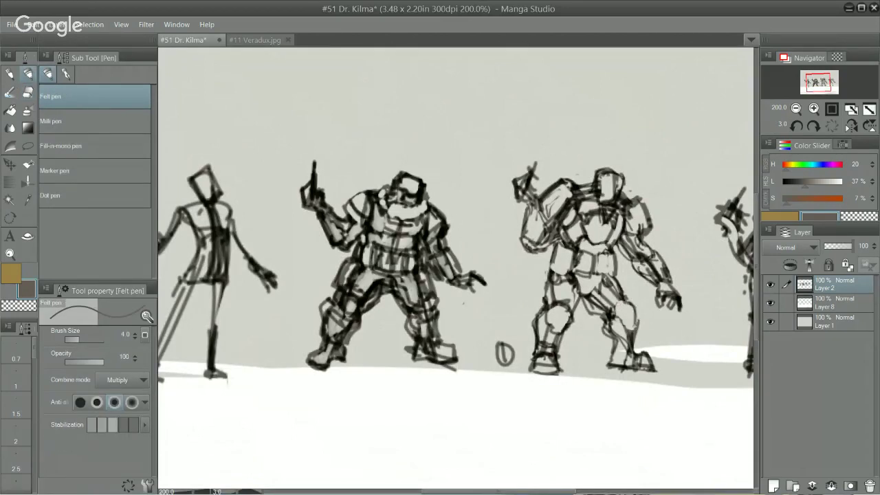
key(e)
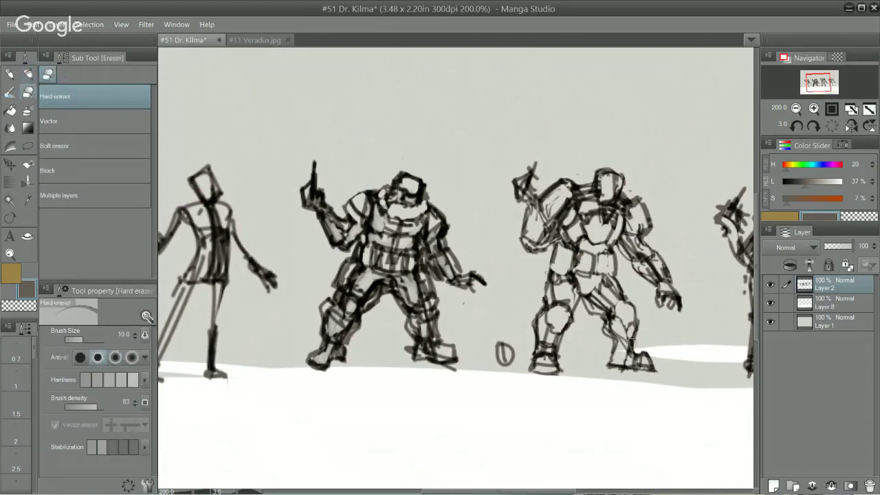
key(p)
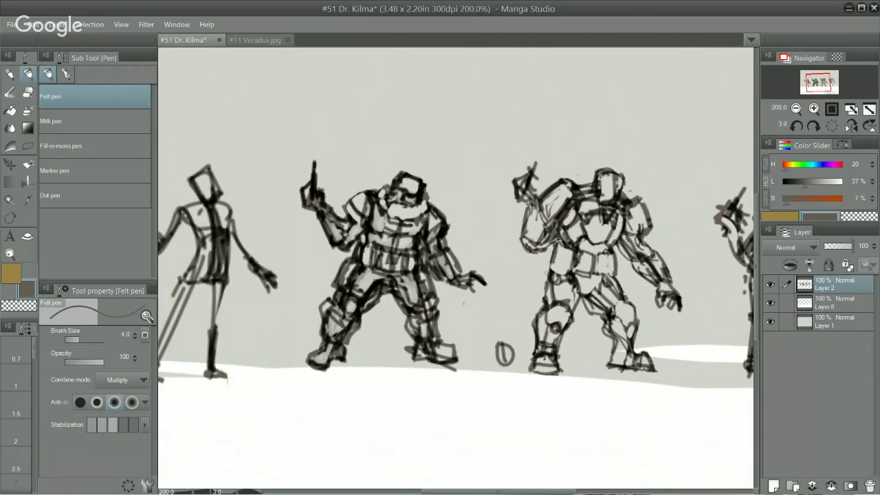
Step: Erase stray lines around the third figure's raised-arm elbow and redraw its contour with the felt pen
key(e)
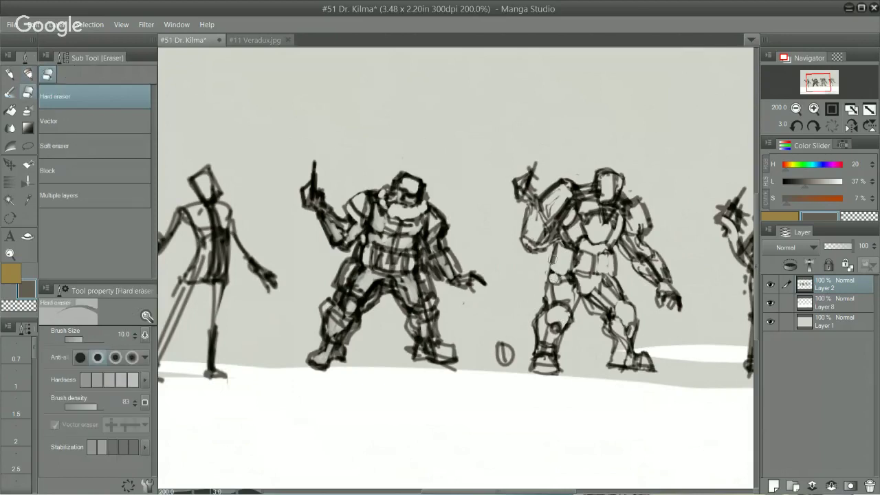
key(p)
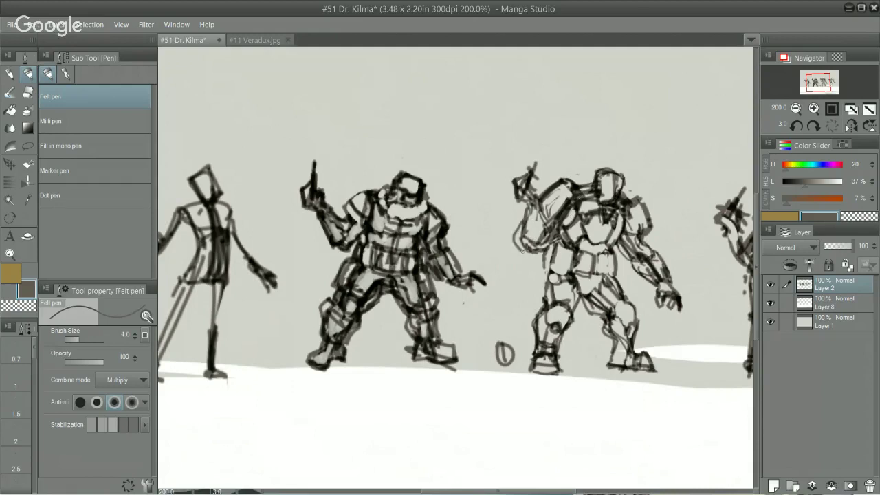
key(e)
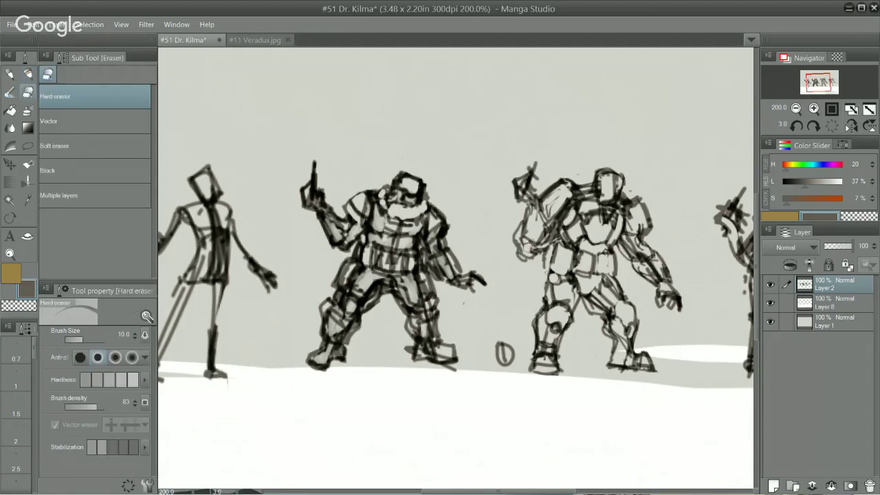
key(p)
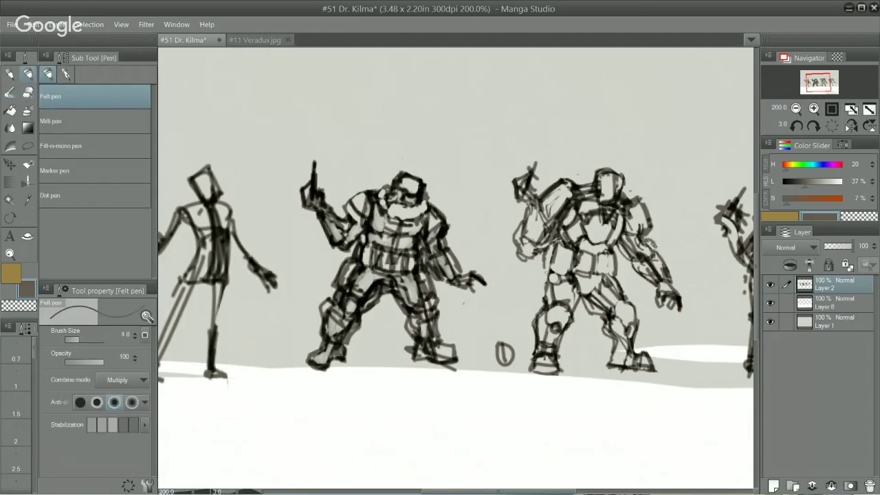
Step: Clean up the third figure's lowered forearm and both shoulders, and redraw the shoulder contour above the lowered arm
key(e)
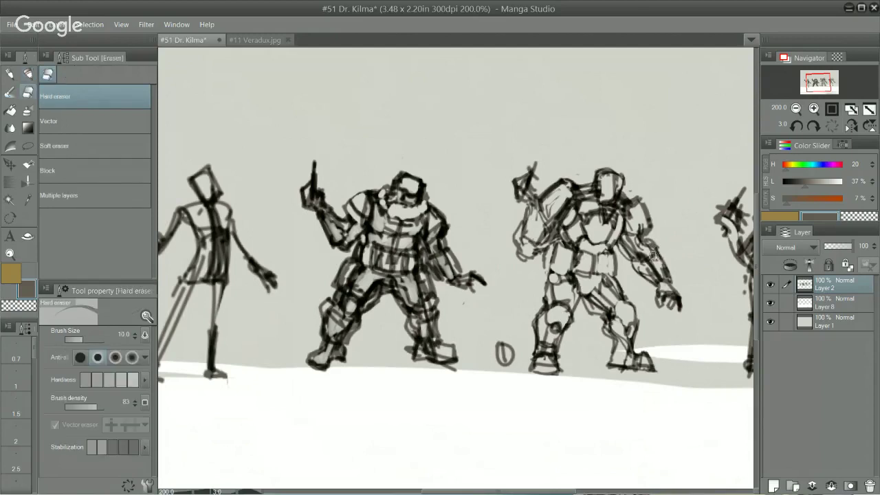
drag(653, 258, 653, 248)
key(p)
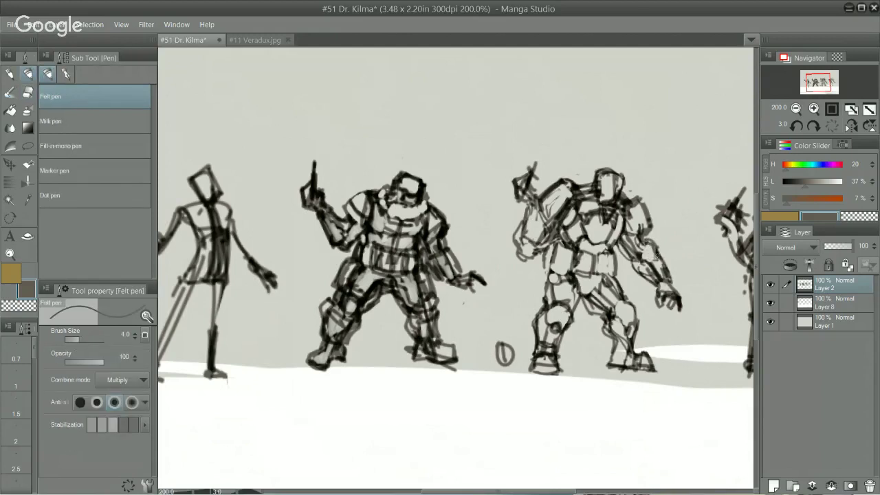
key(e)
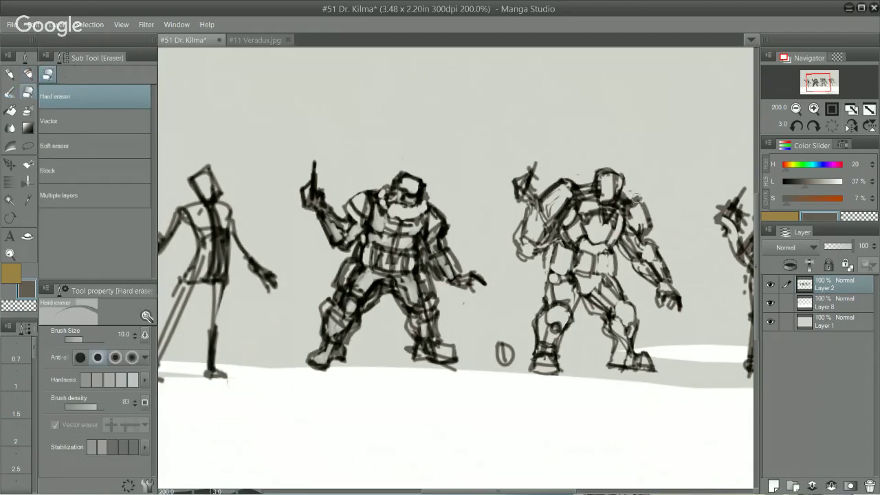
mouse_move(544, 192)
mouse_down()
mouse_move(577, 175)
mouse_move(540, 204)
mouse_up()
key(p)
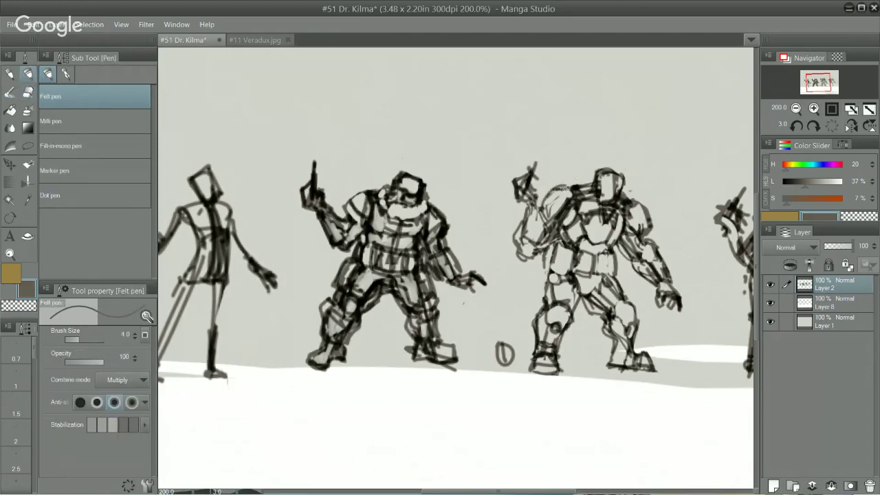
drag(629, 198, 646, 216)
Step: Check the #11 Veradux.jpg reference, return to the #51 Dr. Kilma sketch and refine the upper part of the third figure's lowered arm
click(256, 44)
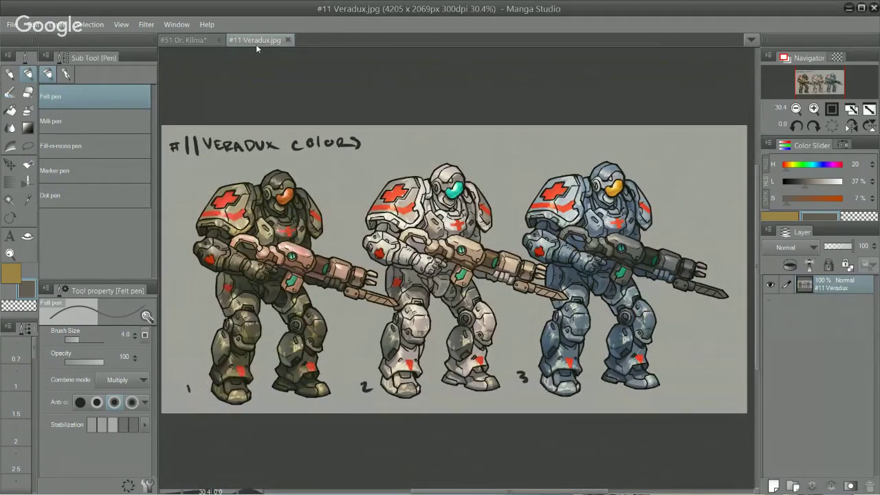
key(ctrl+Tab)
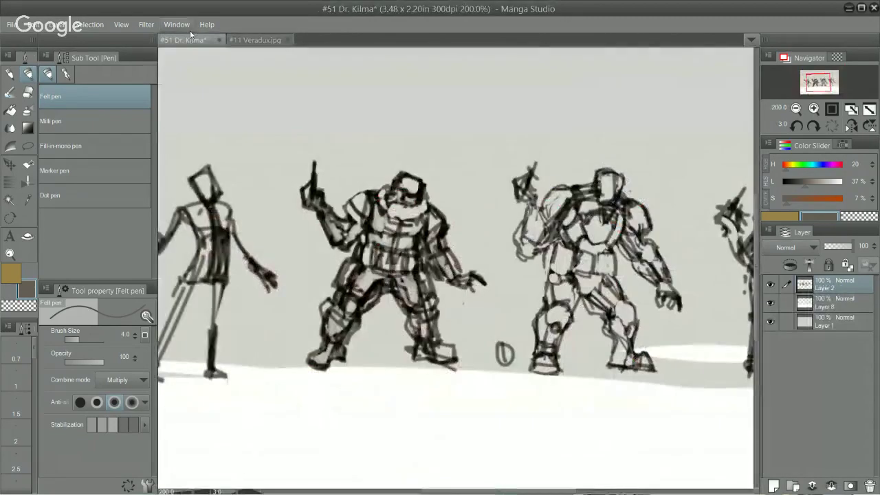
drag(627, 236, 647, 237)
drag(617, 295, 489, 297)
key(e)
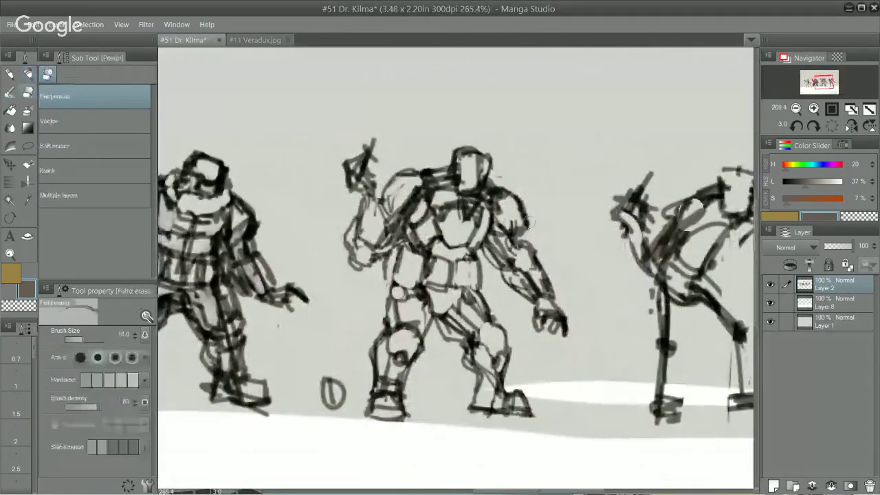
drag(527, 211, 528, 223)
key(p)
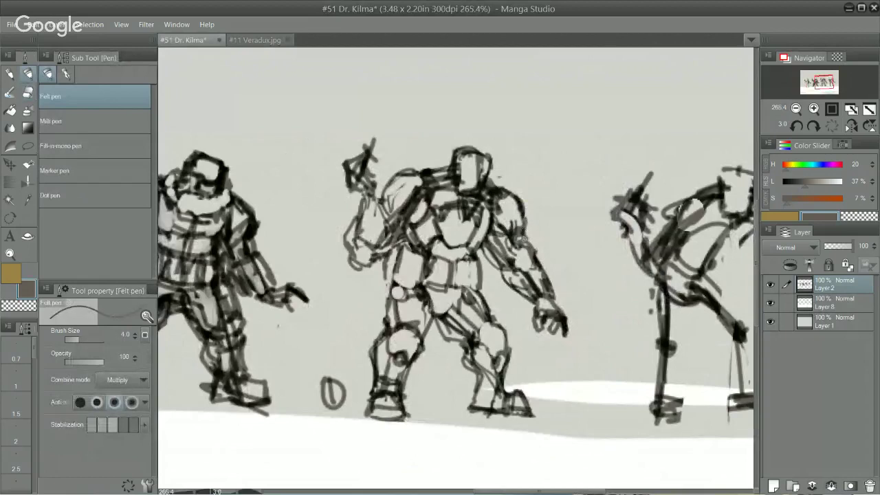
Step: Trim the inner edge of the third figure's lowered arm and darken the forearm outline from elbow to wrist
key(e)
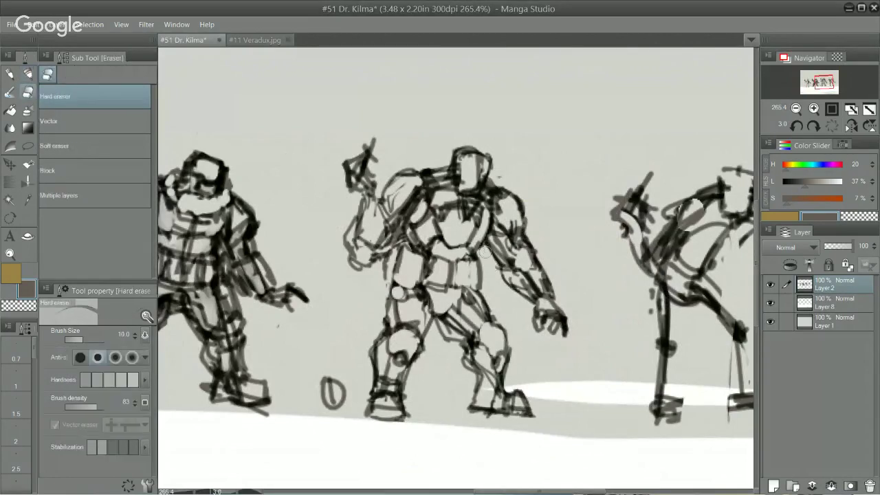
key(p)
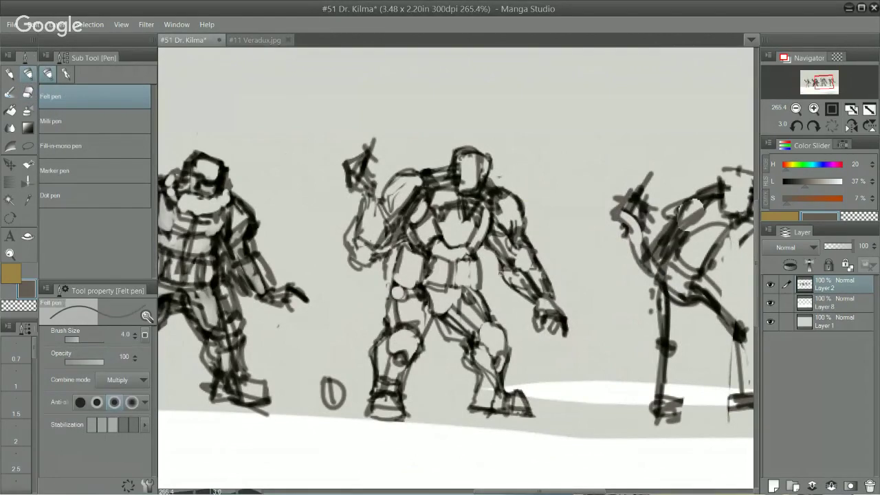
mouse_move(500, 272)
mouse_down()
mouse_move(558, 259)
mouse_move(535, 257)
mouse_move(552, 290)
mouse_up()
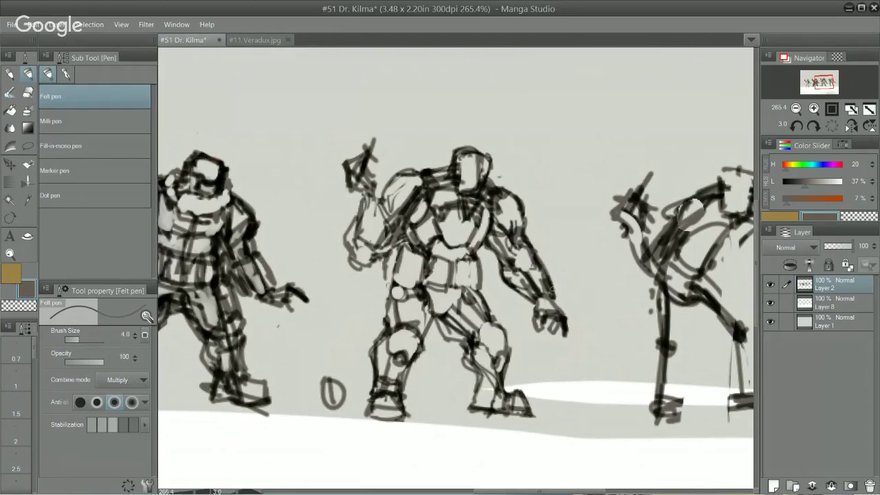
Step: Clear the inner lines of the third figure's raised-arm shoulder pad and redraw the contour from the shoulder to the head
key(e)
drag(402, 180, 389, 206)
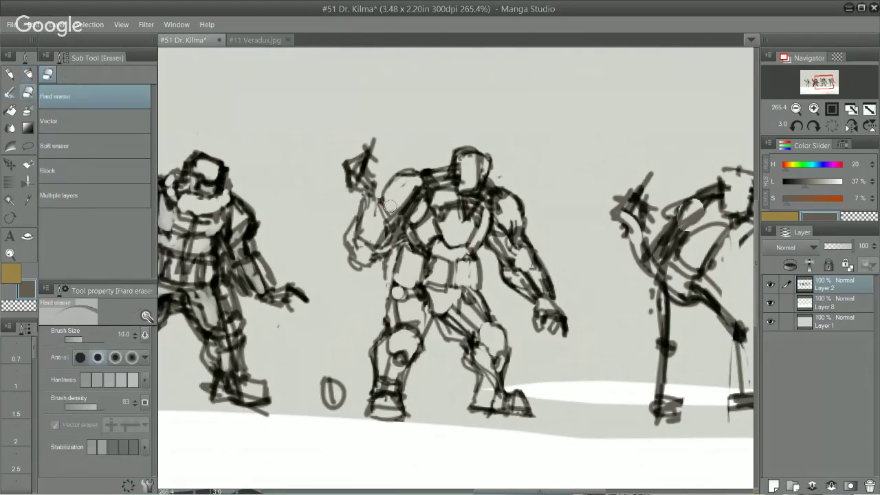
key(p)
mouse_move(405, 174)
mouse_down()
mouse_move(387, 187)
mouse_move(382, 211)
mouse_move(411, 169)
mouse_move(456, 162)
mouse_up()
Step: Clear the inside of the lowered arm's shoulder pad and darken the third figure's raised forearm, elbow and outer thigh contours
key(e)
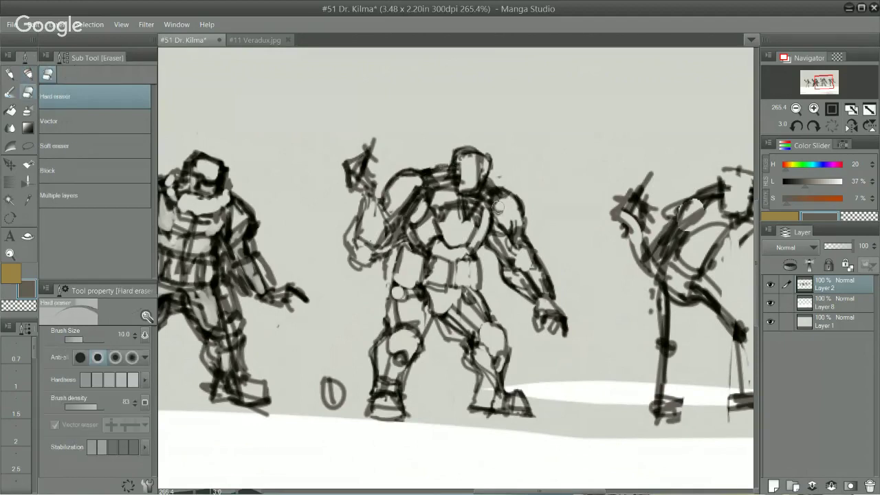
mouse_move(504, 205)
mouse_down()
mouse_move(531, 247)
mouse_move(529, 214)
mouse_move(537, 247)
mouse_up()
key(p)
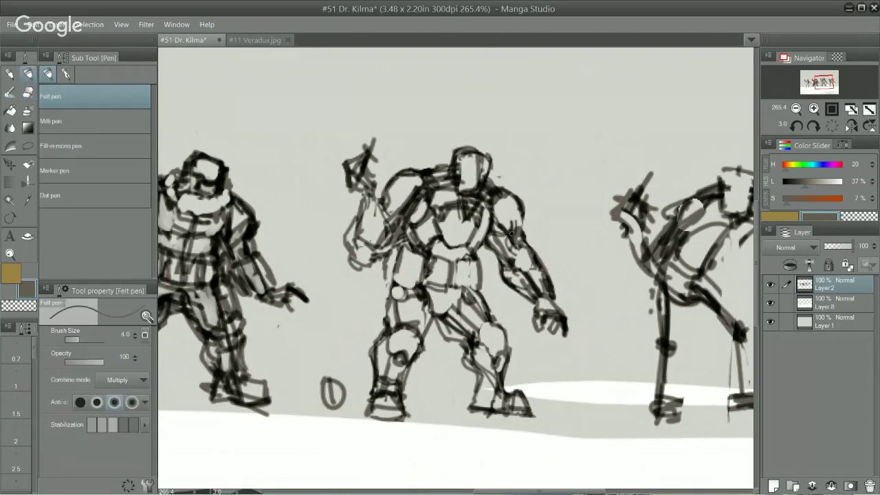
mouse_move(359, 200)
mouse_down()
mouse_move(351, 260)
mouse_move(387, 251)
mouse_move(387, 312)
mouse_up()
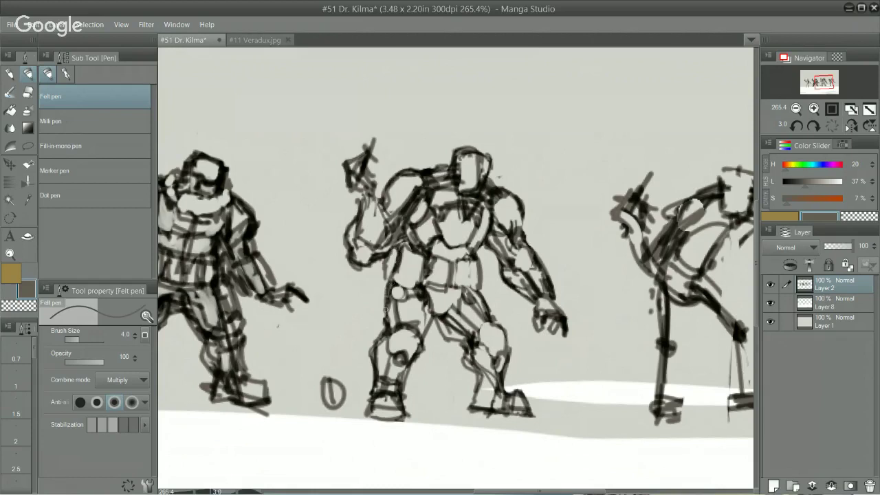
Step: Erase the inner lines of the third figure's waist side panels and draw rounded hip shapes on both sides
drag(602, 307, 609, 297)
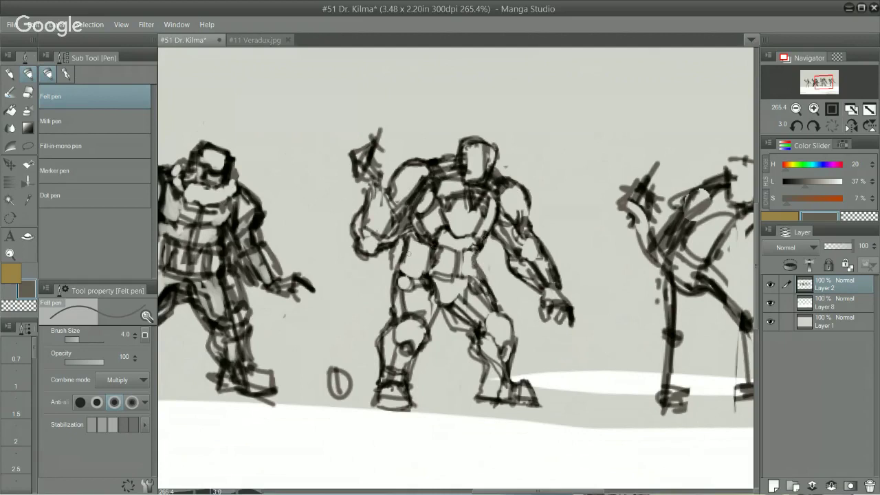
key(e)
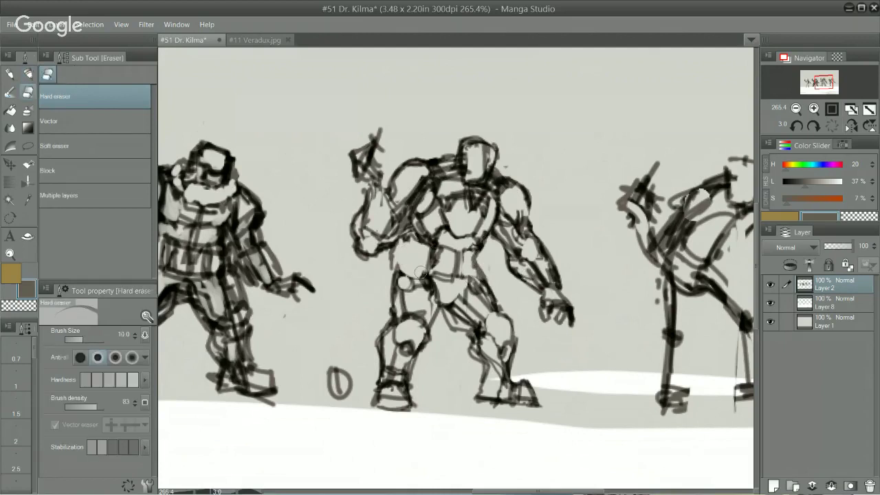
key(p)
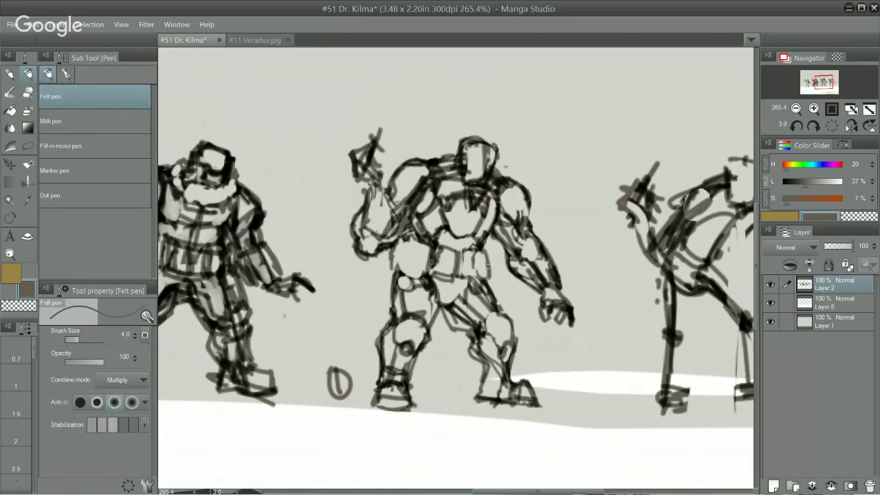
mouse_move(484, 262)
mouse_down()
mouse_move(488, 284)
mouse_move(487, 264)
mouse_up()
mouse_move(413, 262)
mouse_down()
mouse_move(485, 268)
mouse_move(395, 280)
mouse_move(405, 272)
mouse_move(423, 284)
mouse_up()
drag(403, 246, 394, 264)
drag(483, 256, 487, 270)
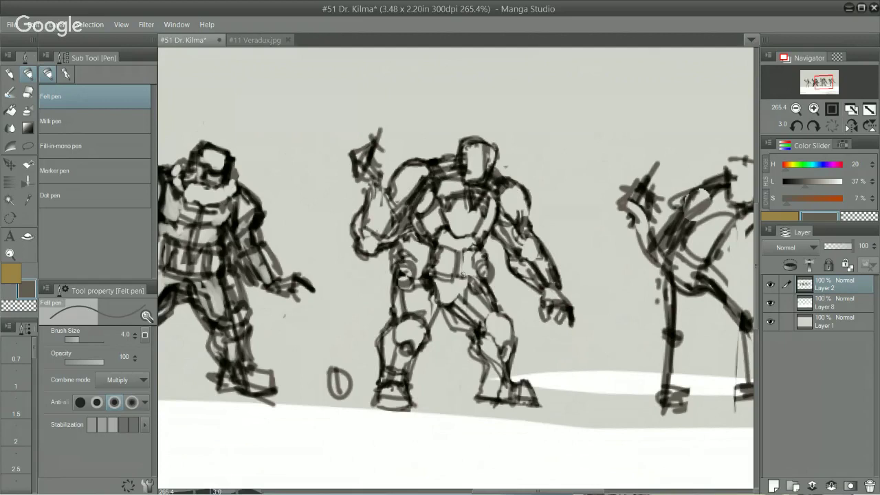
Step: Clear the insides of the third figure's rounded hip pieces and clean up their outlines
key(e)
mouse_move(402, 266)
mouse_down()
mouse_move(432, 251)
mouse_move(431, 285)
mouse_up()
drag(484, 277, 493, 285)
key(p)
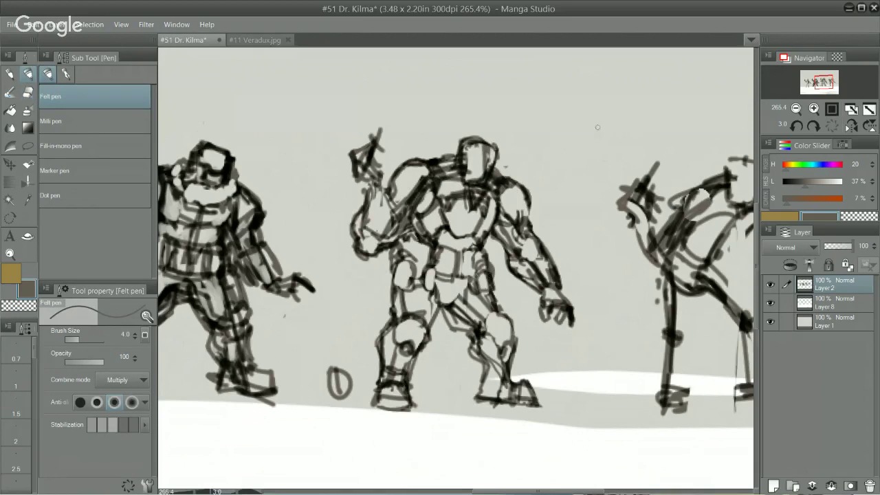
Step: Sketch a boxy robot torso with a coiled upper arm, block forearm and claw hand in the blank area above the figures
drag(566, 124, 510, 230)
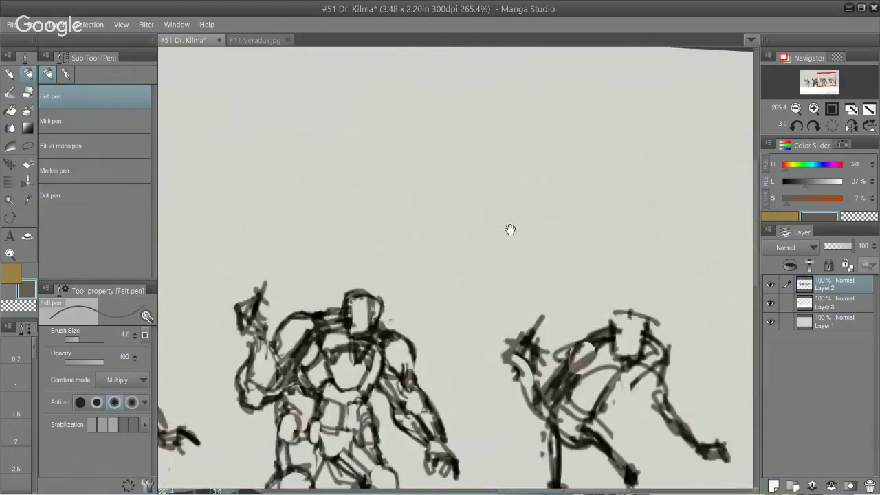
mouse_move(400, 145)
mouse_down()
mouse_move(516, 132)
mouse_move(510, 235)
mouse_up()
mouse_move(399, 147)
mouse_down()
mouse_move(495, 243)
mouse_move(508, 244)
mouse_up()
drag(400, 259, 498, 249)
mouse_move(523, 142)
mouse_down()
mouse_move(543, 144)
mouse_move(561, 189)
mouse_move(582, 156)
mouse_move(662, 172)
mouse_up()
mouse_move(571, 155)
mouse_down()
mouse_move(554, 201)
mouse_move(659, 206)
mouse_up()
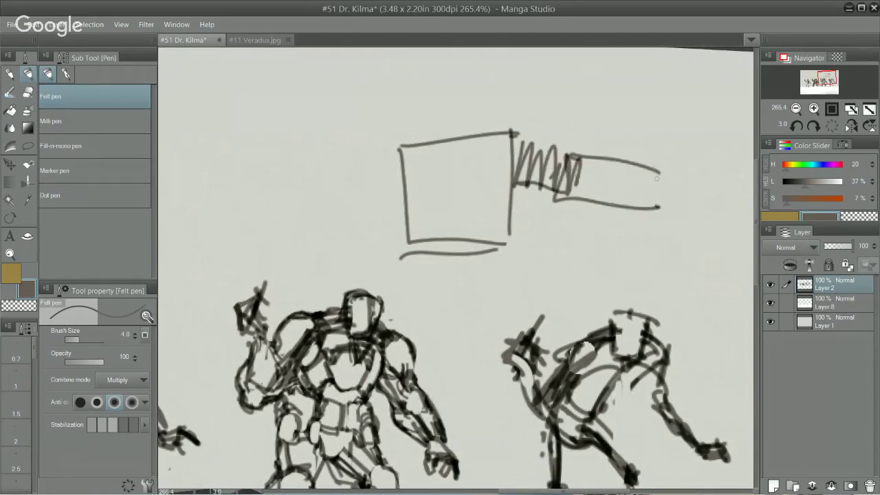
mouse_move(661, 172)
mouse_down()
mouse_move(650, 217)
mouse_move(693, 159)
mouse_move(662, 185)
mouse_move(653, 214)
mouse_move(682, 196)
mouse_up()
Step: Draw small square panels on the chest of the boxy robot
mouse_move(480, 153)
mouse_down()
mouse_move(497, 168)
mouse_move(481, 170)
mouse_up()
mouse_move(481, 187)
mouse_down()
mouse_move(499, 199)
mouse_move(480, 186)
mouse_up()
drag(426, 159, 427, 172)
drag(438, 157, 442, 176)
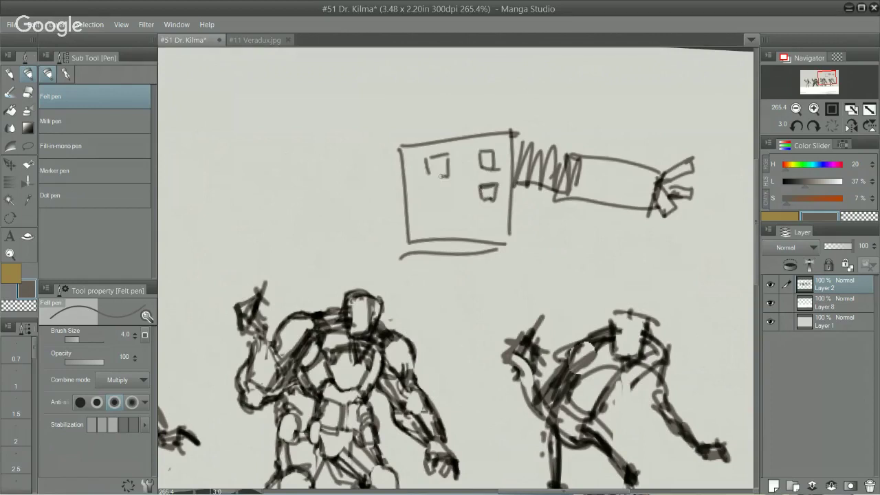
Step: Add a neck and a square head with two round eyes above the boxy robot's torso
drag(424, 125, 461, 124)
drag(436, 135, 458, 134)
scroll(434, 98, up, 2)
drag(408, 148, 414, 210)
mouse_move(419, 145)
mouse_down()
mouse_move(460, 139)
mouse_move(473, 211)
mouse_up()
drag(425, 216, 465, 214)
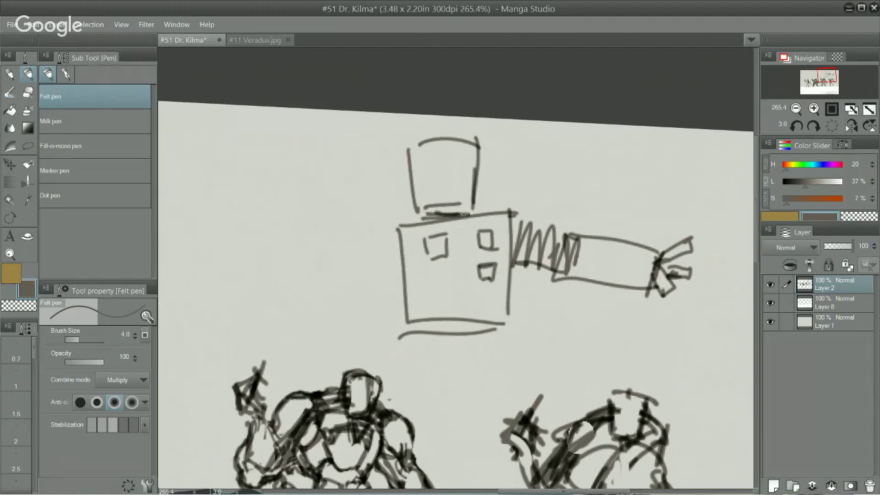
mouse_move(405, 148)
mouse_down()
mouse_move(414, 210)
mouse_move(463, 210)
mouse_up()
mouse_move(433, 155)
mouse_down()
mouse_move(436, 172)
mouse_move(432, 155)
mouse_move(465, 174)
mouse_move(462, 161)
mouse_up()
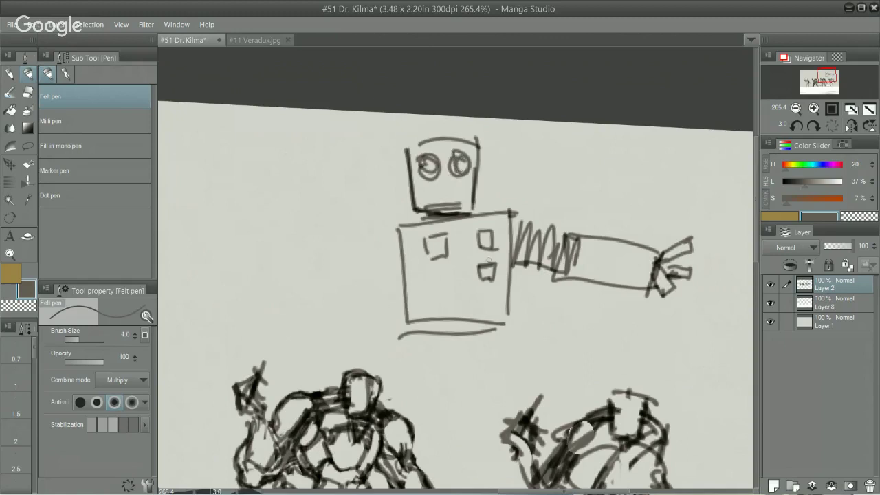
Step: Draw flat shoulder caps along the sides of the boxy robot's torso
mouse_move(505, 206)
mouse_down()
mouse_move(534, 212)
mouse_move(527, 272)
mouse_move(509, 289)
mouse_up()
mouse_move(405, 210)
mouse_down()
mouse_move(379, 219)
mouse_move(378, 282)
mouse_move(397, 280)
mouse_up()
drag(384, 231, 392, 287)
Step: Undo the boxy robot's shoulder caps, head, chest panels and claw hand, back to the plain torso and arm
key(ctrl+z)
key(ctrl+z)
key(ctrl+z)
key(ctrl+z)
key(ctrl+z)
key(ctrl+z)
key(ctrl+z)
key(ctrl+z)
key(ctrl+z)
key(ctrl+z)
key(ctrl+z)
key(ctrl+z)
key(ctrl+z)
key(ctrl+z)
key(ctrl+z)
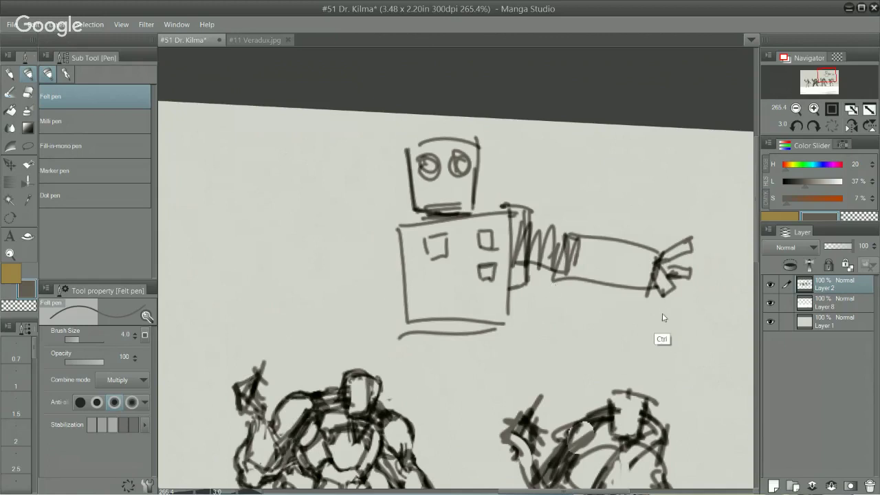
key(ctrl+z)
key(ctrl+z)
key(ctrl+z)
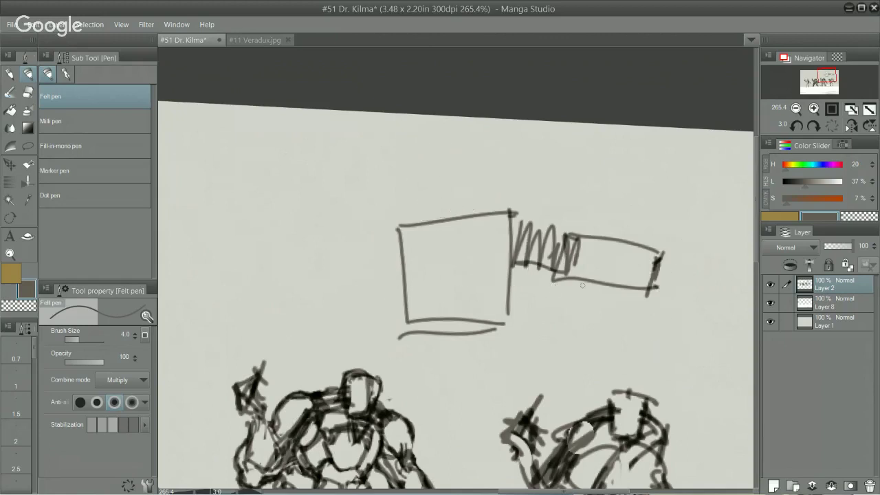
Step: Cut the boxy robot torso's corners with diagonal strokes and add lines to its forearm
mouse_move(416, 206)
mouse_down()
mouse_move(395, 225)
mouse_move(389, 248)
mouse_move(411, 221)
mouse_move(397, 255)
mouse_up()
key(ctrl+z)
drag(481, 210, 513, 242)
drag(403, 300, 429, 327)
drag(507, 304, 489, 329)
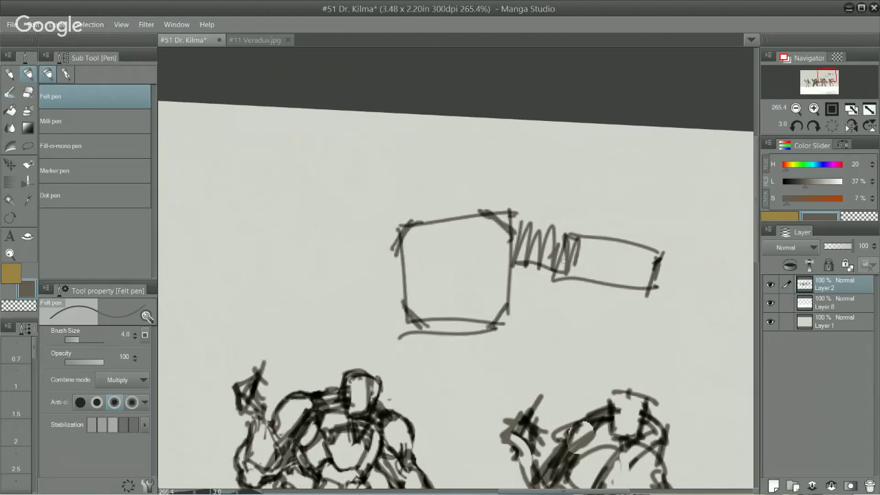
mouse_move(568, 252)
mouse_down()
mouse_move(589, 237)
mouse_move(597, 242)
mouse_up()
mouse_move(559, 262)
mouse_down()
mouse_move(571, 274)
mouse_move(638, 286)
mouse_move(658, 266)
mouse_up()
Step: Undo the remaining strokes of the boxy robot doodle
key(ctrl+z)
key(ctrl+z)
key(ctrl+z)
key(ctrl+z)
key(ctrl+z)
key(ctrl+z)
key(ctrl+z)
key(ctrl+z)
key(ctrl+z)
key(ctrl+z)
key(ctrl+z)
key(ctrl+z)
key(ctrl+z)
key(ctrl+z)
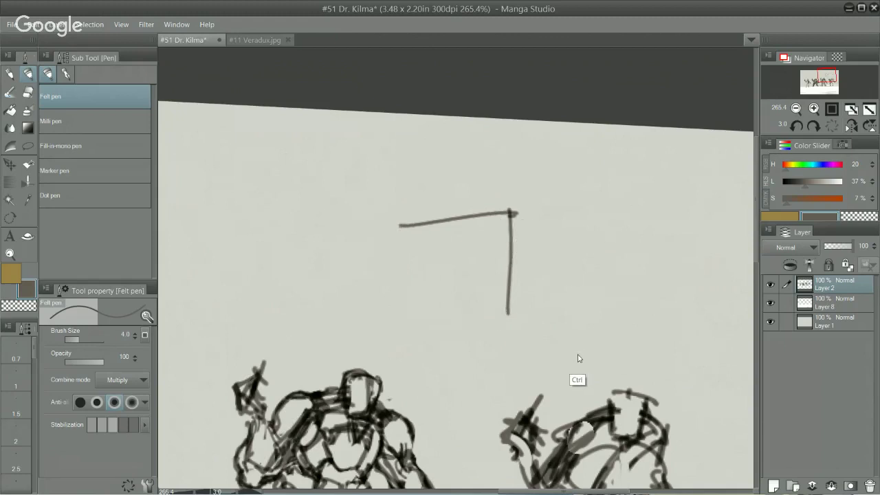
Step: Draw a narrow armour plate along the third figure's outer thigh, on the raised-arm side
mouse_move(615, 291)
mouse_down()
mouse_move(577, 203)
mouse_move(532, 141)
mouse_move(395, 269)
mouse_move(380, 300)
mouse_move(345, 321)
mouse_move(343, 344)
mouse_up()
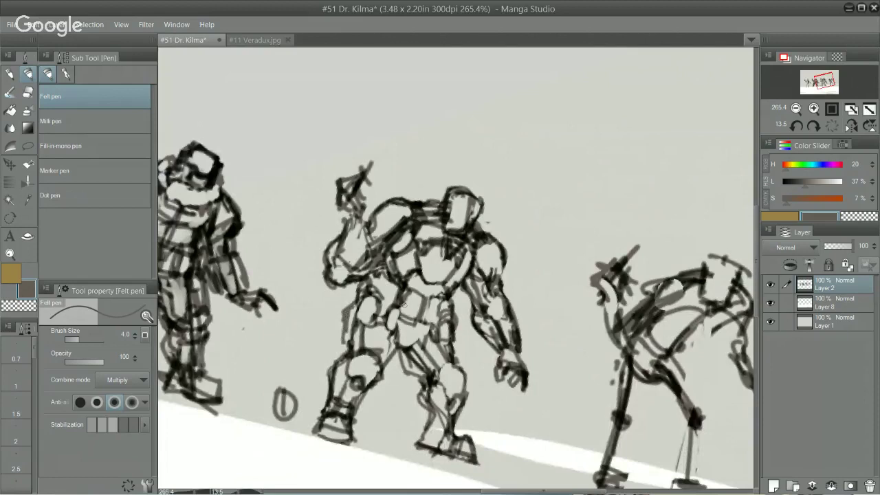
key(ctrl+z)
drag(348, 314, 339, 359)
drag(360, 298, 341, 344)
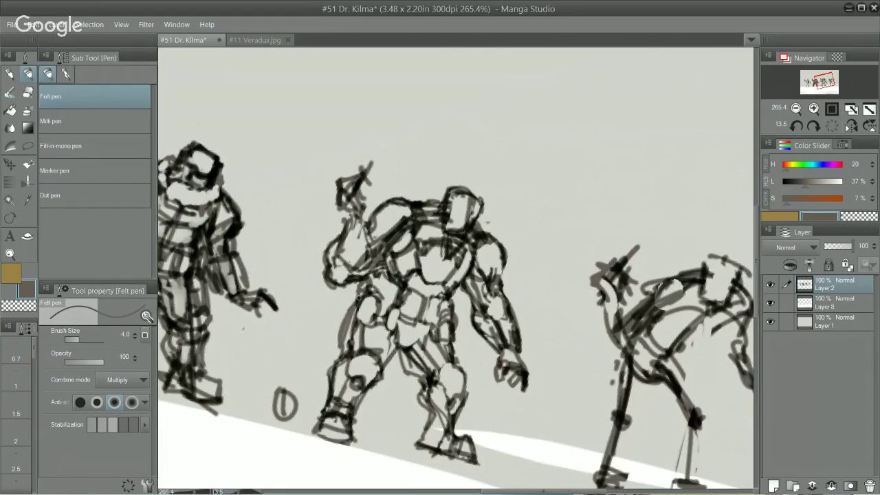
Step: Erase the cluttered lines at the third figure's hips and redraw the hip plates, including a side plate below the lowered arm
drag(358, 297, 370, 272)
key(e)
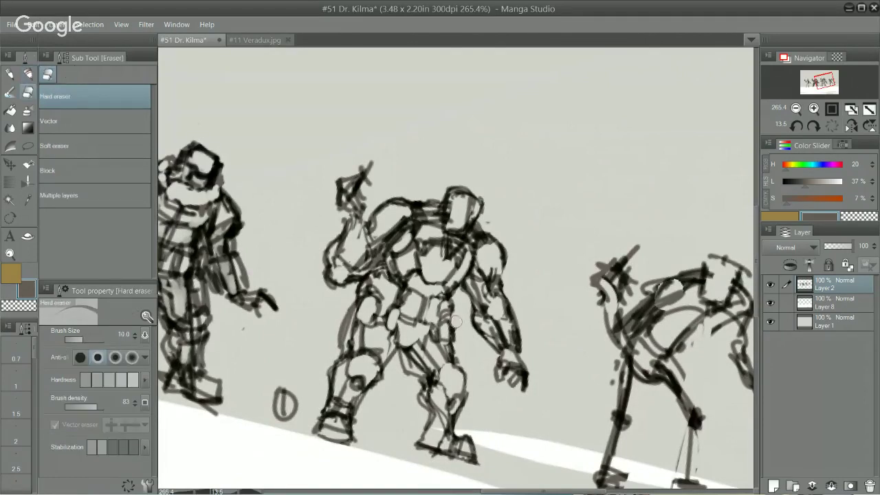
mouse_move(458, 322)
mouse_down()
mouse_move(453, 316)
mouse_move(457, 333)
mouse_move(437, 333)
mouse_up()
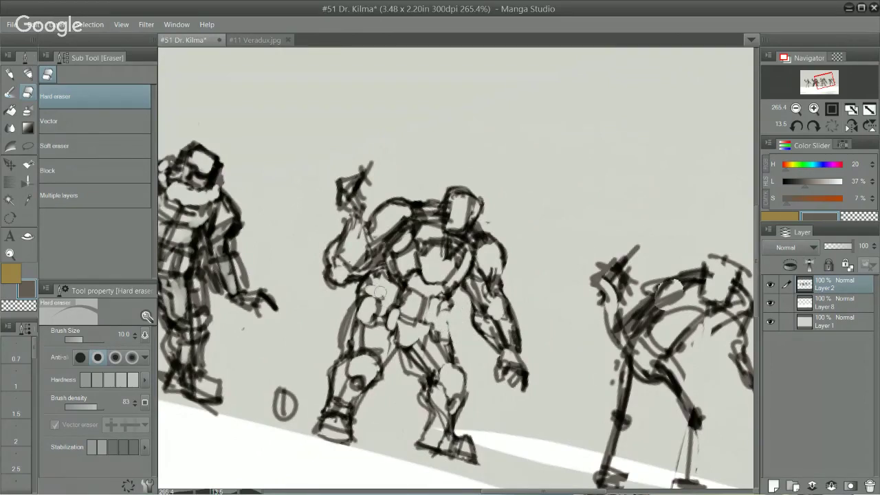
key(p)
drag(367, 290, 359, 309)
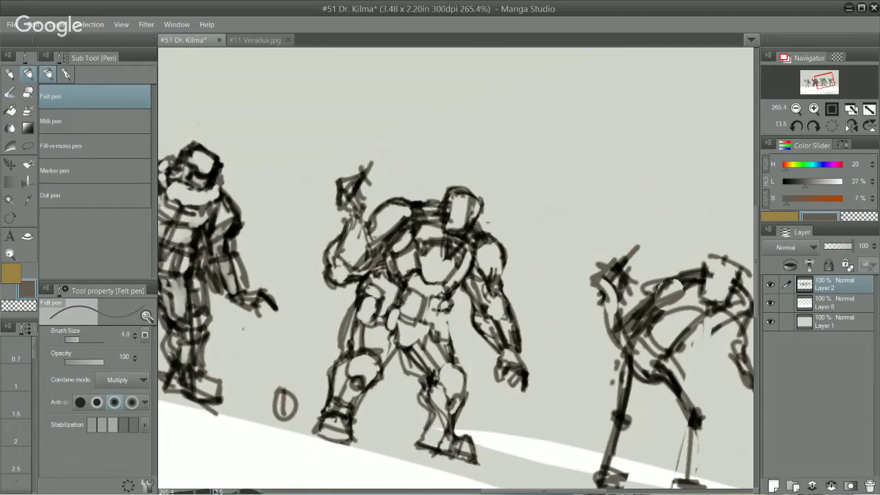
drag(452, 311, 447, 337)
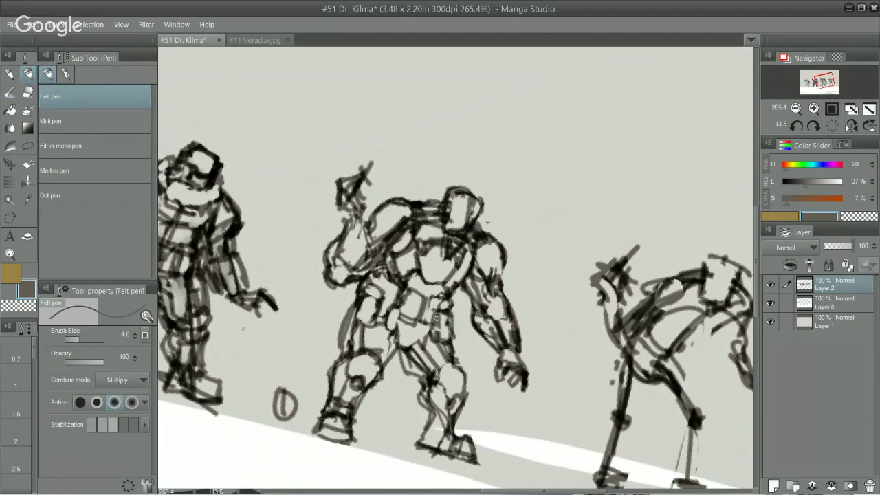
Step: Redraw the third figure's outer thigh edge on the raised-arm side and clean up the other leg's inner thigh and knee lines
drag(585, 190, 571, 145)
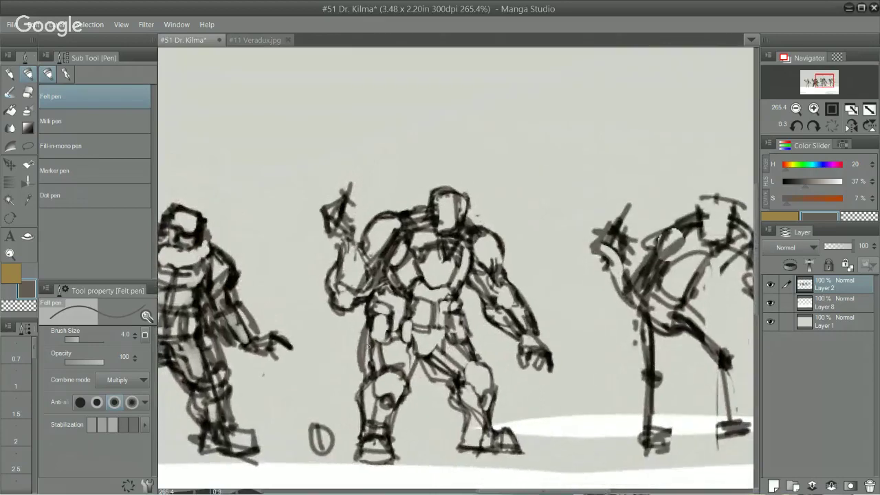
key(e)
key(p)
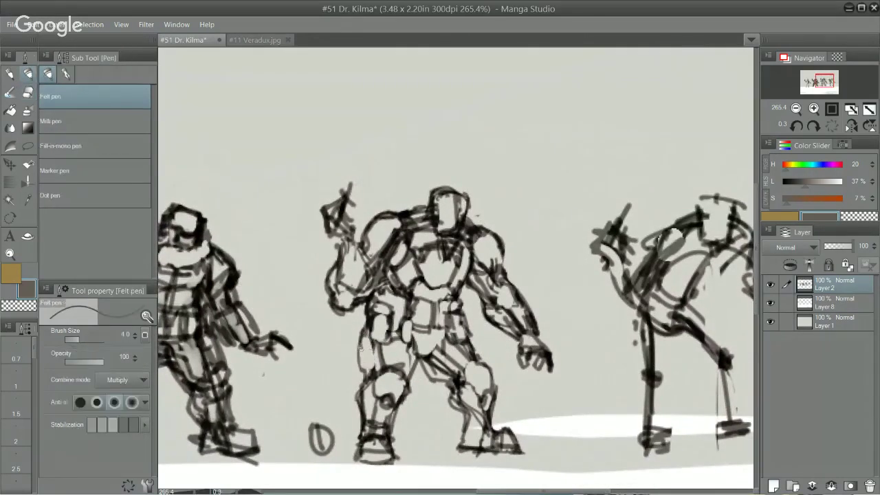
drag(363, 376, 369, 326)
drag(373, 358, 377, 376)
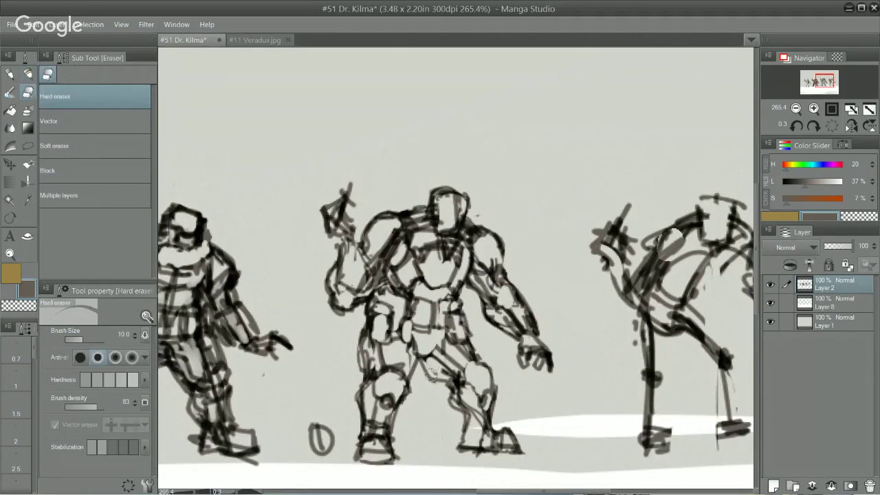
drag(427, 359, 450, 382)
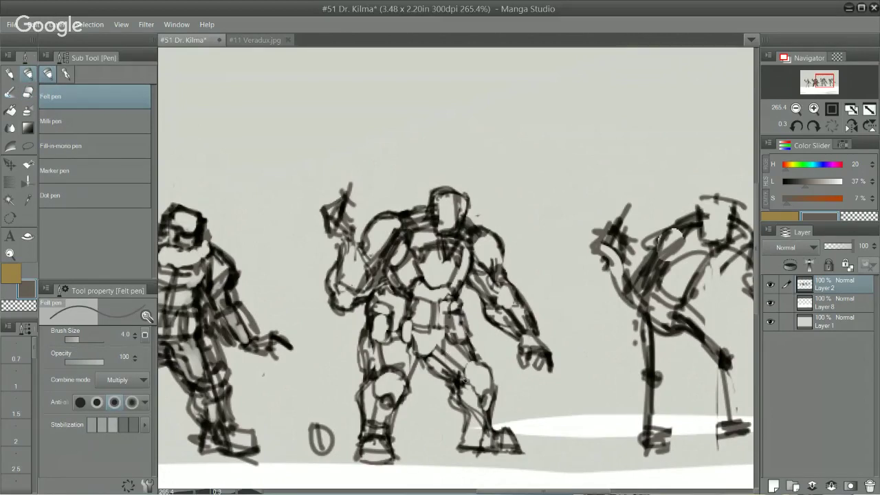
drag(463, 381, 489, 356)
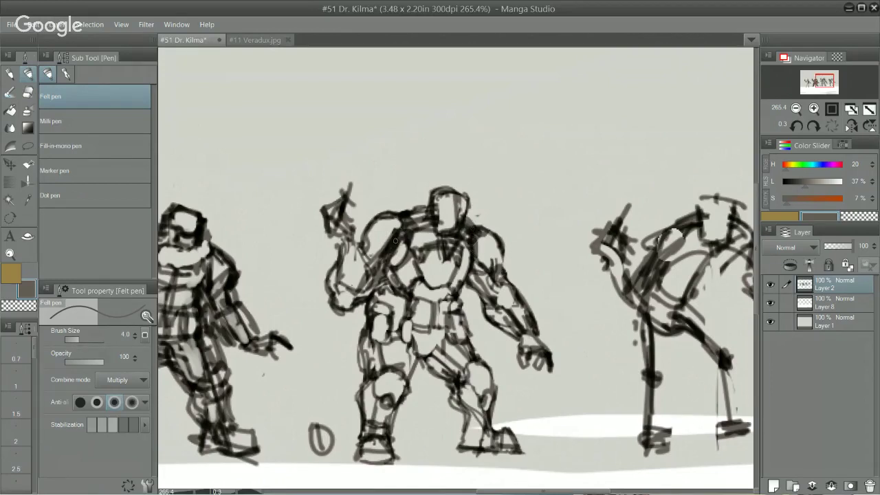
Step: Erase the stray lines inside and around the third figure's shoulders to leave clean, rounded shoulder pads
key(e)
mouse_move(398, 228)
mouse_down()
mouse_move(389, 236)
mouse_move(399, 223)
mouse_move(390, 220)
mouse_move(378, 230)
mouse_up()
mouse_move(480, 232)
mouse_down()
mouse_move(507, 248)
mouse_move(506, 274)
mouse_move(493, 260)
mouse_up()
key(p)
key(e)
drag(542, 249, 531, 267)
drag(512, 334, 520, 324)
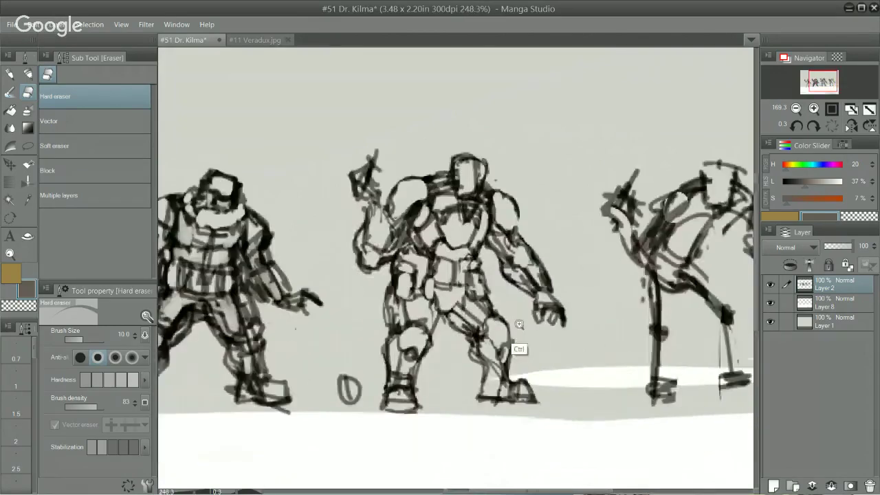
scroll(519, 325, down, 1)
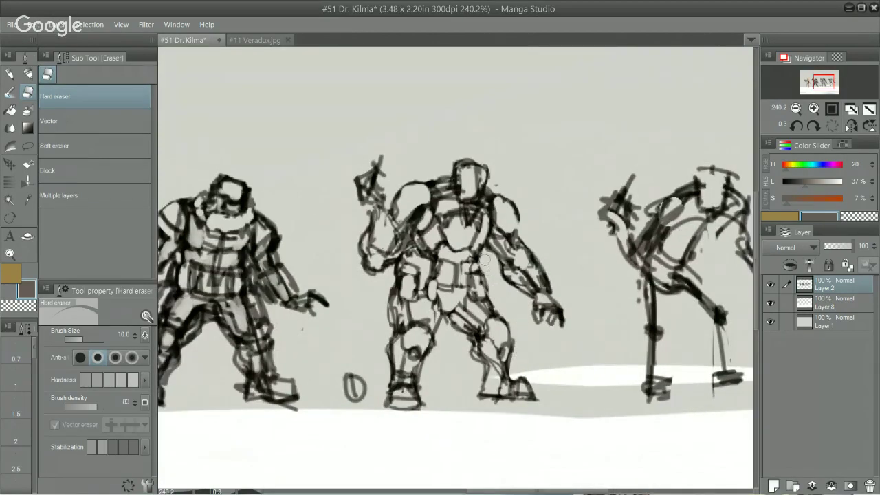
key(p)
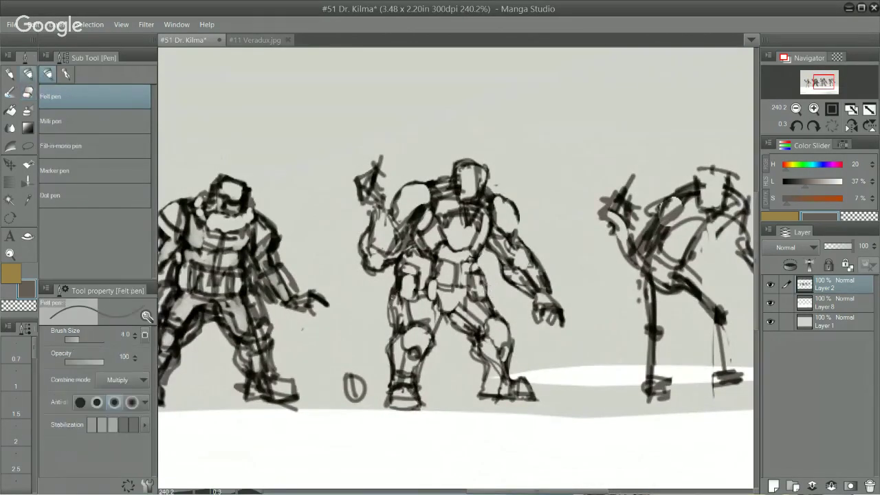
Step: Trim the outer forearm edge of the third figure's lowered arm and redraw a slimmer contour down to the wrist
click(772, 284)
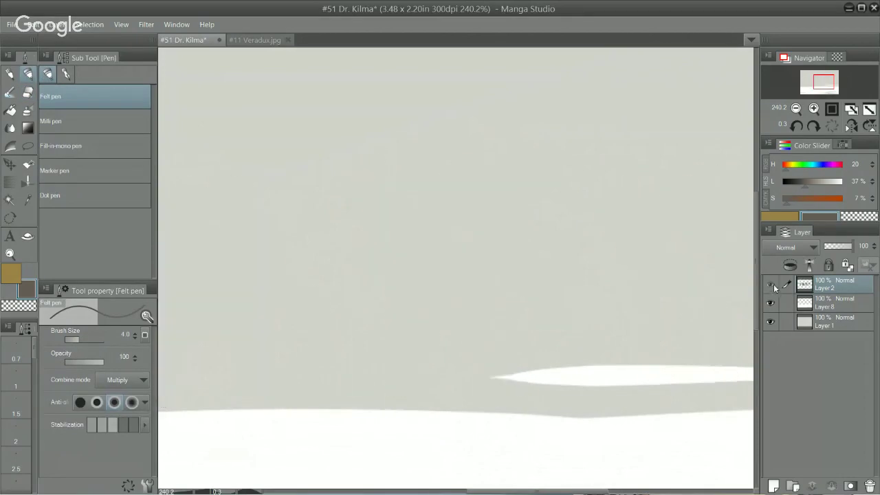
click(772, 284)
mouse_move(550, 362)
mouse_down()
mouse_move(535, 373)
mouse_move(560, 354)
mouse_up()
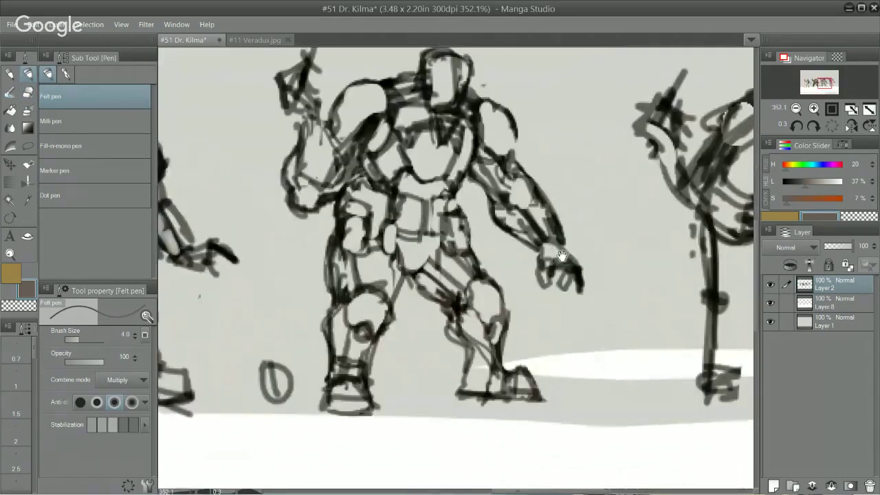
drag(562, 235, 523, 290)
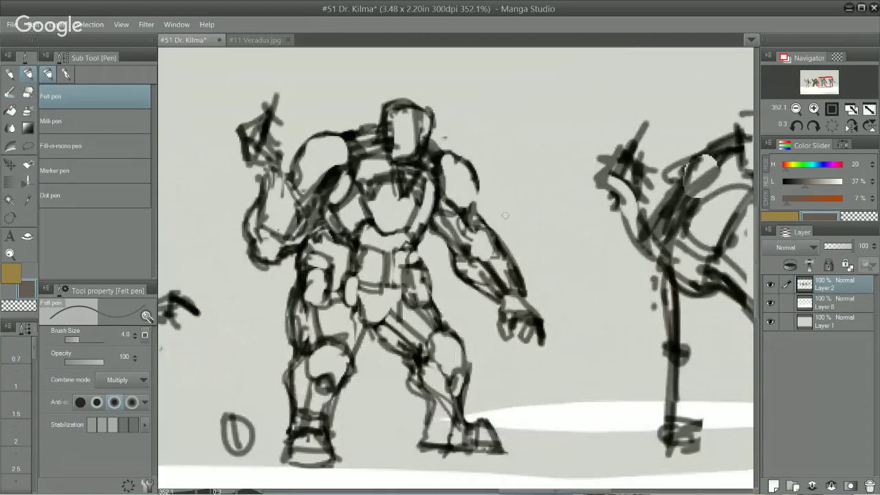
key(e)
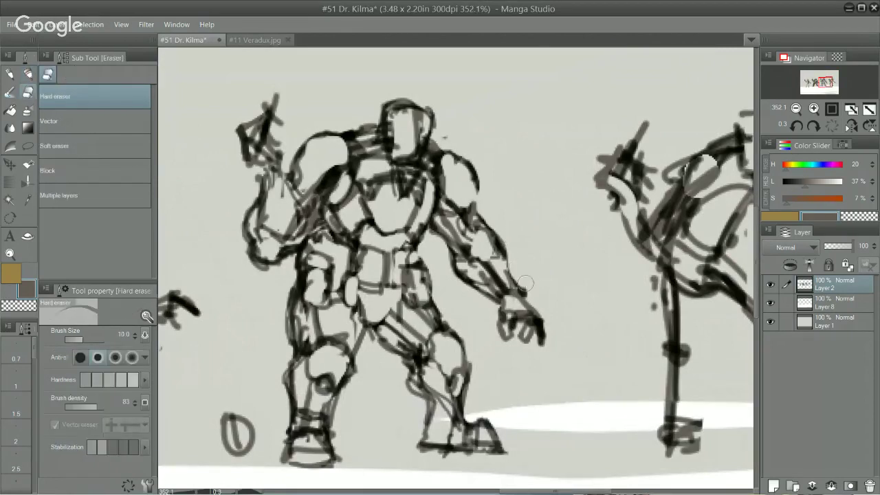
key(p)
mouse_move(508, 253)
mouse_down()
mouse_move(527, 311)
mouse_move(508, 338)
mouse_up()
Step: Draw a hip plate on the second figure and lighten its thighs, knee and raised-arm shoulder into cleaner armour pieces
drag(483, 366, 573, 346)
drag(237, 273, 229, 306)
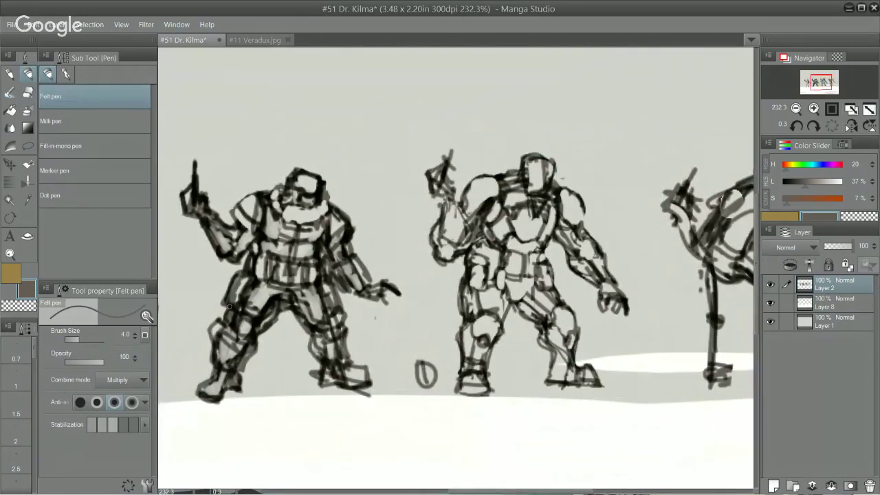
key(e)
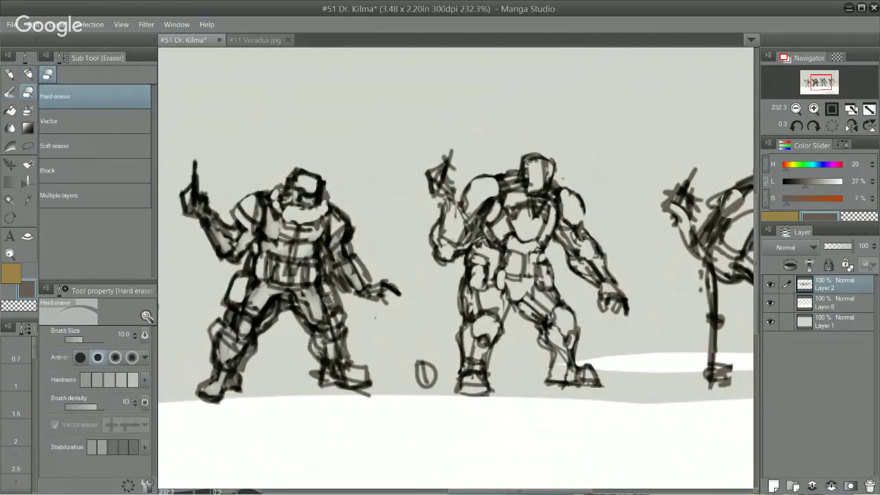
mouse_move(326, 290)
mouse_down()
mouse_move(333, 300)
mouse_move(320, 316)
mouse_move(326, 318)
mouse_up()
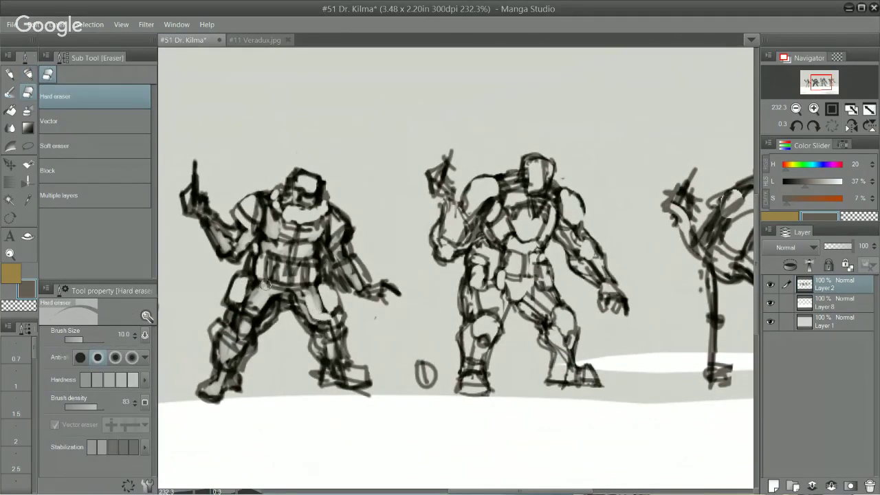
mouse_move(267, 285)
mouse_down()
mouse_move(258, 306)
mouse_move(263, 299)
mouse_move(235, 326)
mouse_up()
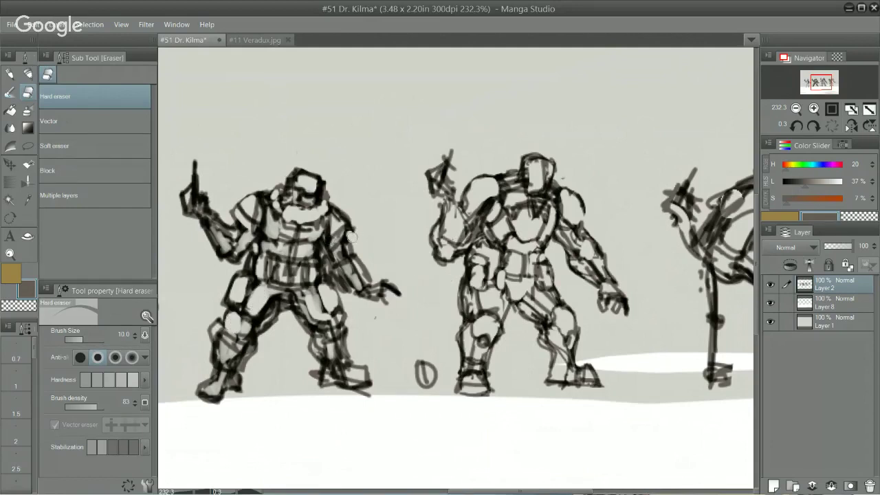
key(p)
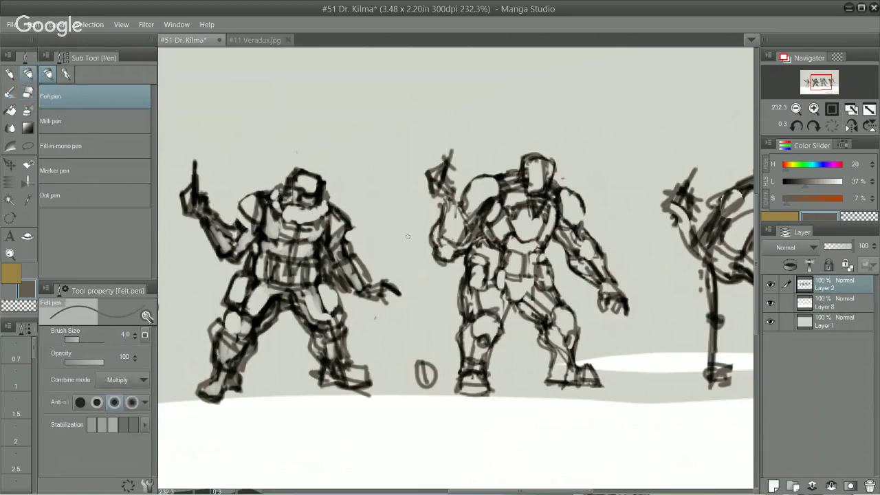
drag(246, 199, 233, 215)
Step: Add a contour stroke to the back of the third figure's raised hand
scroll(564, 307, down, 1)
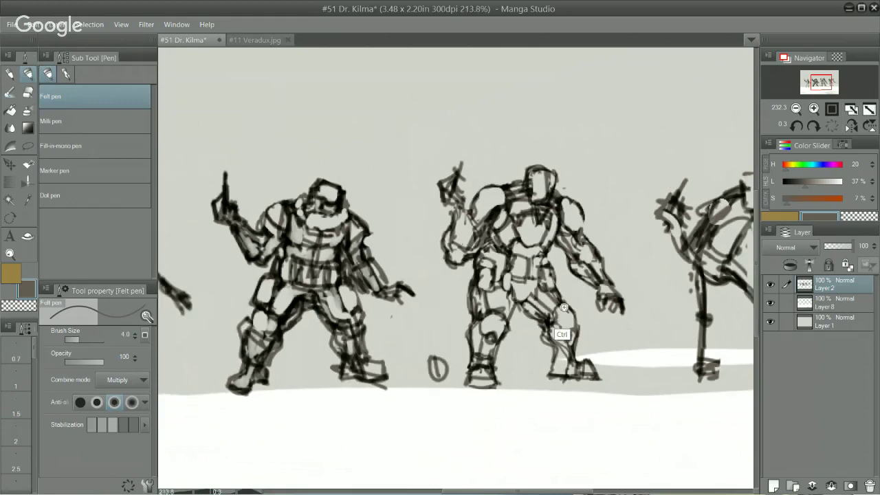
scroll(601, 340, down, 2)
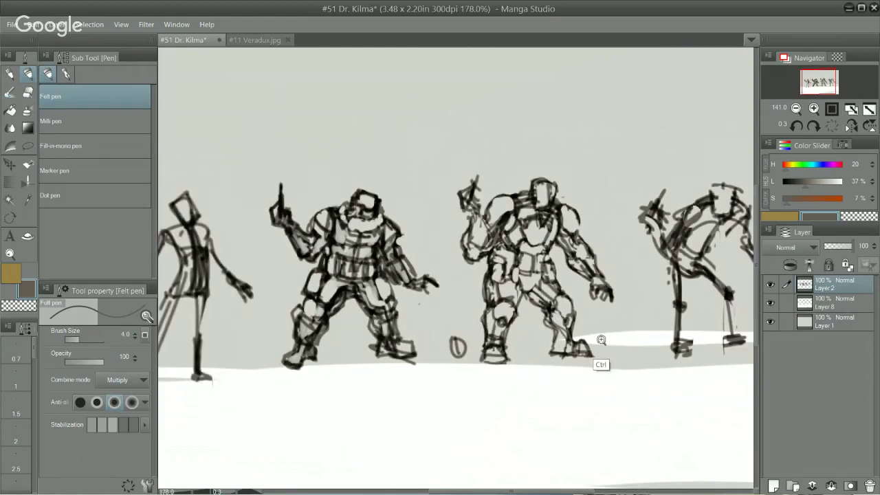
scroll(564, 220, up, 3)
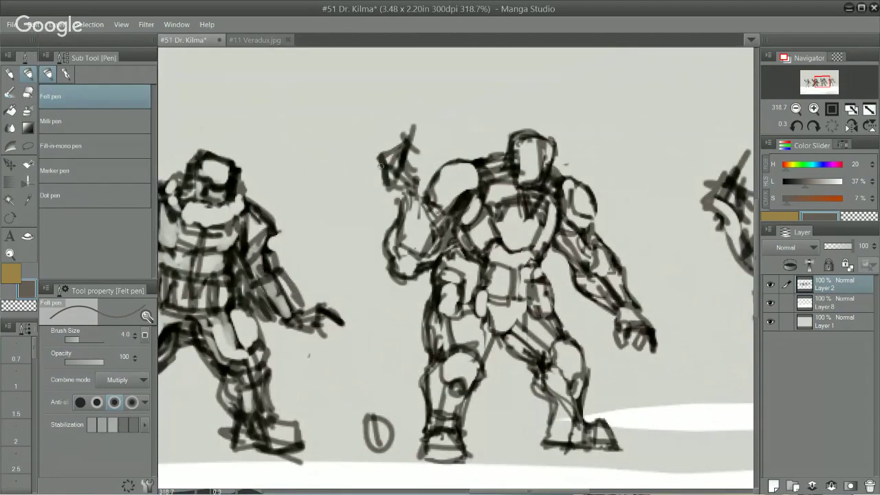
drag(380, 165, 387, 190)
Step: Erase the lower edge of the third figure's chest plate and redraw the waist, torso sides and panel lines
key(e)
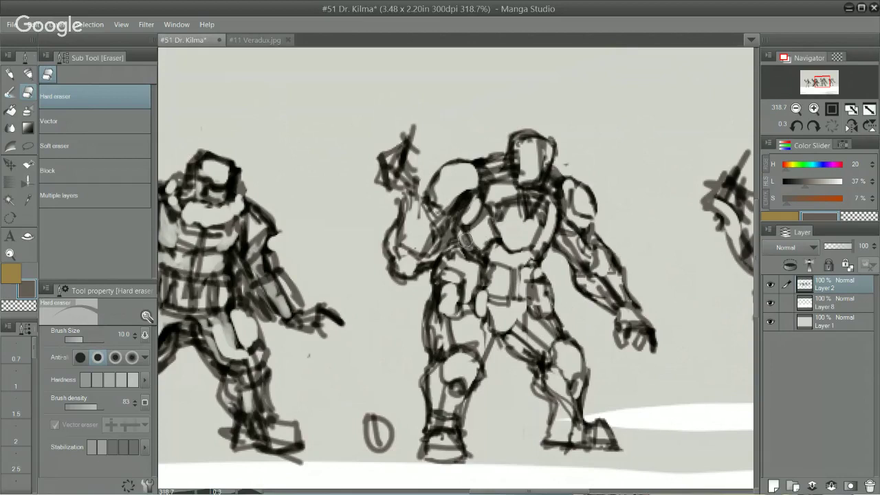
mouse_move(504, 236)
mouse_down()
mouse_move(492, 259)
mouse_move(496, 245)
mouse_move(528, 256)
mouse_up()
key(p)
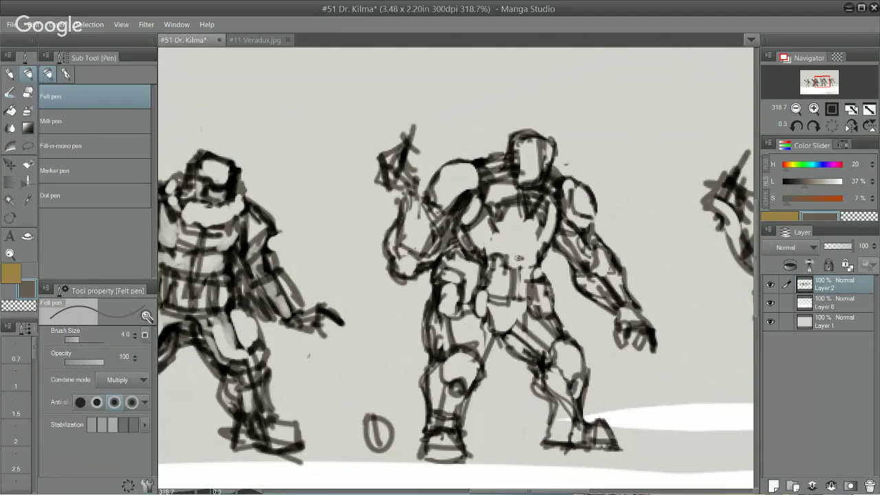
drag(519, 258, 544, 258)
mouse_move(480, 175)
mouse_down()
mouse_move(476, 208)
mouse_move(463, 219)
mouse_move(482, 213)
mouse_move(476, 241)
mouse_move(492, 185)
mouse_up()
mouse_move(555, 201)
mouse_down()
mouse_move(548, 264)
mouse_move(550, 191)
mouse_move(544, 253)
mouse_up()
drag(503, 230, 486, 252)
mouse_move(549, 222)
mouse_down()
mouse_move(540, 249)
mouse_move(542, 226)
mouse_move(494, 255)
mouse_up()
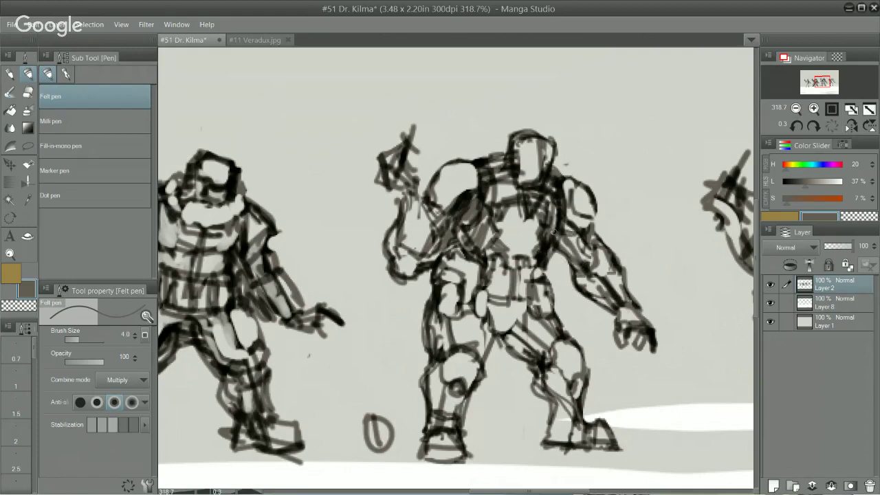
Step: Replace the third figure's boxy head with a large round helmet sitting in a wide collar, undoing the unwanted strokes
key(e)
mouse_move(529, 236)
mouse_down()
mouse_move(515, 218)
mouse_move(535, 214)
mouse_move(522, 211)
mouse_move(496, 161)
mouse_move(496, 177)
mouse_move(547, 188)
mouse_move(554, 167)
mouse_move(549, 194)
mouse_move(540, 182)
mouse_move(509, 194)
mouse_move(493, 148)
mouse_move(486, 155)
mouse_move(505, 142)
mouse_move(520, 178)
mouse_move(501, 157)
mouse_move(515, 180)
mouse_move(552, 180)
mouse_move(557, 168)
mouse_move(528, 146)
mouse_move(521, 159)
mouse_move(516, 151)
mouse_move(527, 146)
mouse_move(519, 170)
mouse_move(513, 135)
mouse_move(534, 161)
mouse_move(528, 141)
mouse_move(538, 165)
mouse_move(548, 150)
mouse_move(540, 139)
mouse_move(513, 142)
mouse_move(523, 127)
mouse_move(498, 142)
mouse_move(509, 144)
mouse_move(517, 126)
mouse_move(542, 134)
mouse_move(509, 128)
mouse_move(551, 143)
mouse_move(536, 146)
mouse_move(531, 183)
mouse_move(501, 141)
mouse_move(544, 119)
mouse_move(514, 153)
mouse_up()
key(p)
key(e)
key(p)
key(ctrl+z)
key(ctrl+z)
key(ctrl+z)
key(ctrl+z)
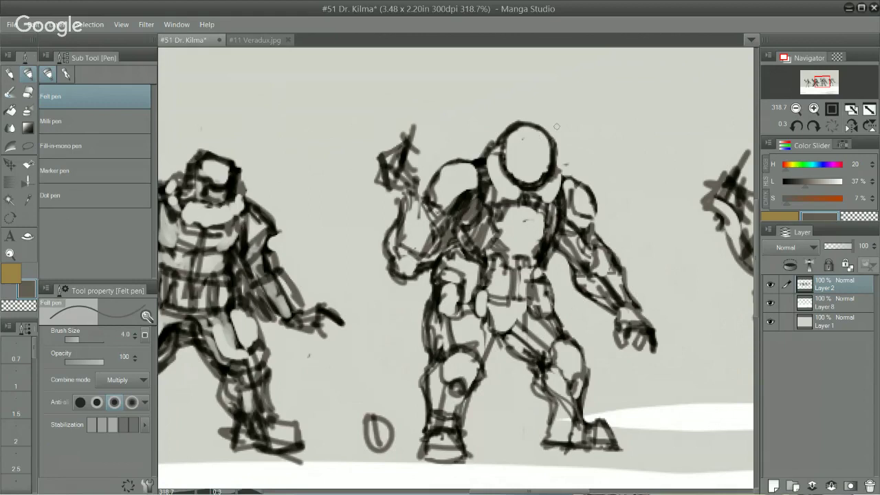
mouse_move(491, 156)
mouse_down()
mouse_move(493, 117)
mouse_move(524, 106)
mouse_move(551, 125)
mouse_move(553, 156)
mouse_move(530, 104)
mouse_move(487, 124)
mouse_move(485, 162)
mouse_move(483, 138)
mouse_up()
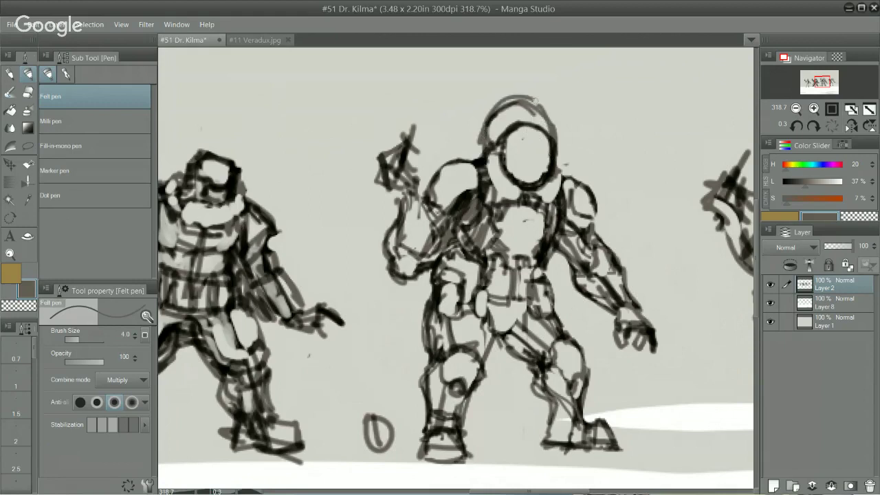
key(ctrl+z)
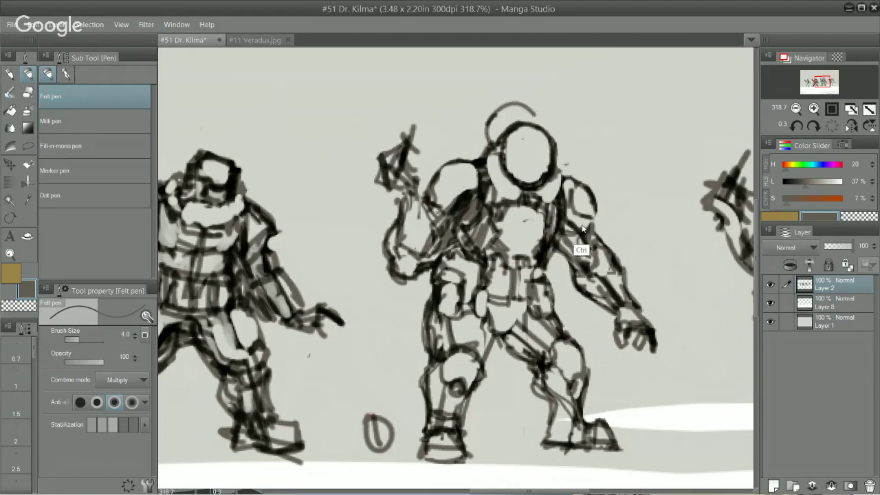
key(ctrl+z)
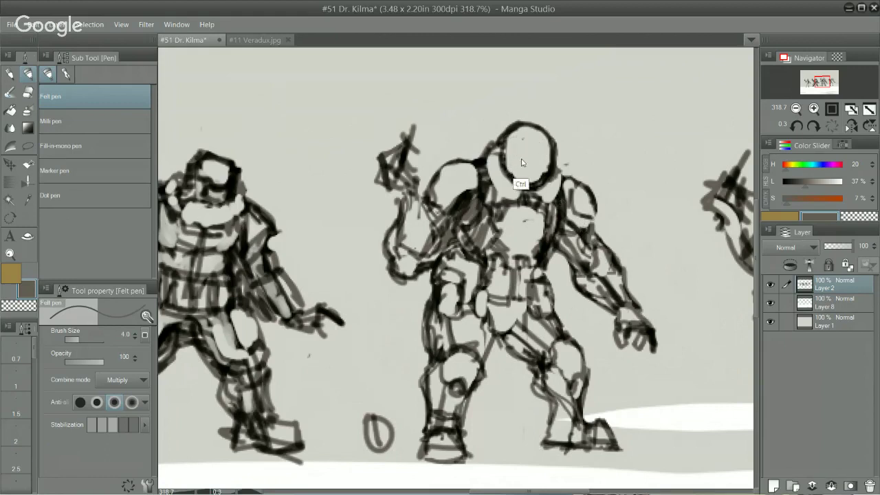
Step: Draw a rounded visor opening inside the third figure's helmet and a bulky breathing mask overlapping its lower edge
mouse_move(515, 175)
mouse_down()
mouse_move(526, 140)
mouse_move(545, 146)
mouse_move(541, 163)
mouse_up()
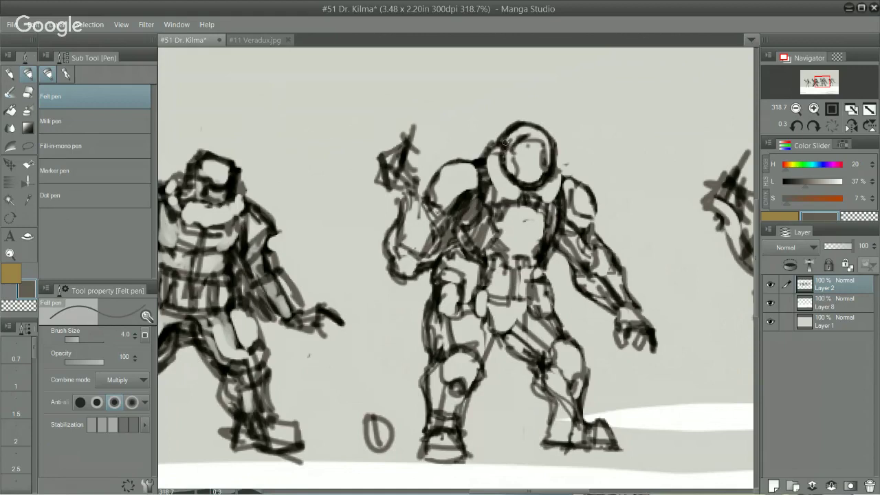
mouse_move(505, 142)
mouse_down()
mouse_move(538, 147)
mouse_move(544, 180)
mouse_up()
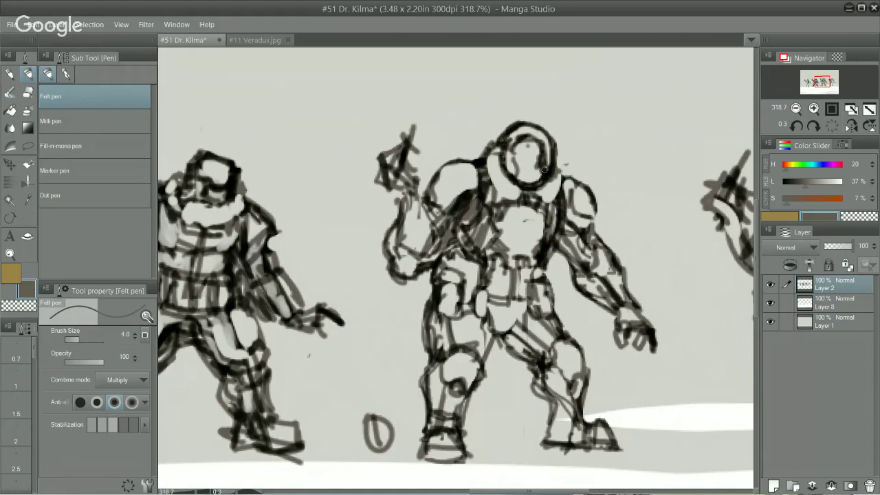
key(e)
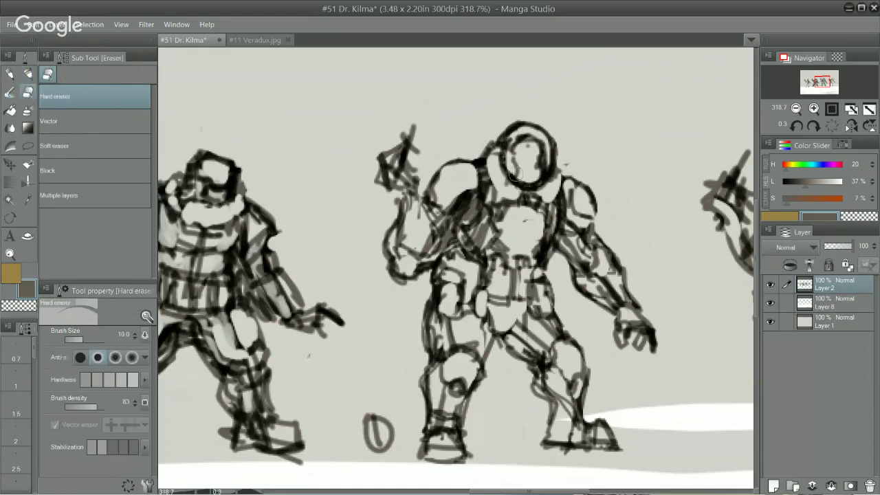
mouse_move(512, 169)
mouse_down()
mouse_move(511, 195)
mouse_move(517, 180)
mouse_move(539, 204)
mouse_move(548, 178)
mouse_move(544, 209)
mouse_move(517, 182)
mouse_move(538, 168)
mouse_move(543, 211)
mouse_up()
key(p)
mouse_move(513, 181)
mouse_down()
mouse_move(535, 216)
mouse_move(543, 213)
mouse_move(538, 192)
mouse_move(537, 214)
mouse_move(547, 202)
mouse_move(524, 187)
mouse_move(548, 183)
mouse_move(534, 206)
mouse_up()
key(e)
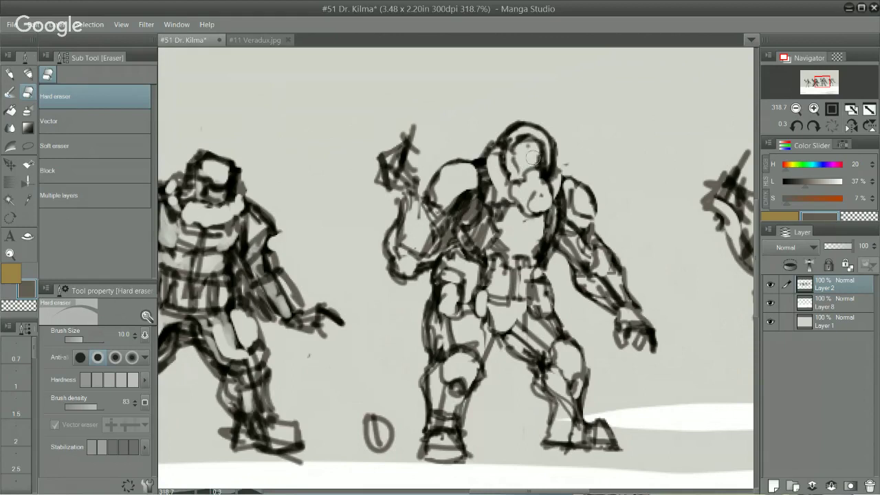
Step: Draw two round goggle eyes in the third figure's visor and refine the mask details and helmet edge
key(p)
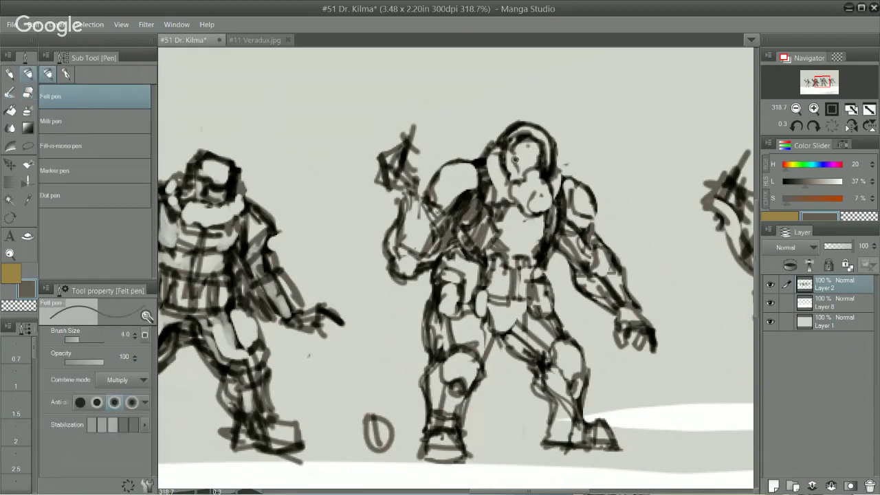
mouse_move(515, 159)
mouse_down()
mouse_move(544, 167)
mouse_move(543, 160)
mouse_move(545, 171)
mouse_up()
key(e)
key(p)
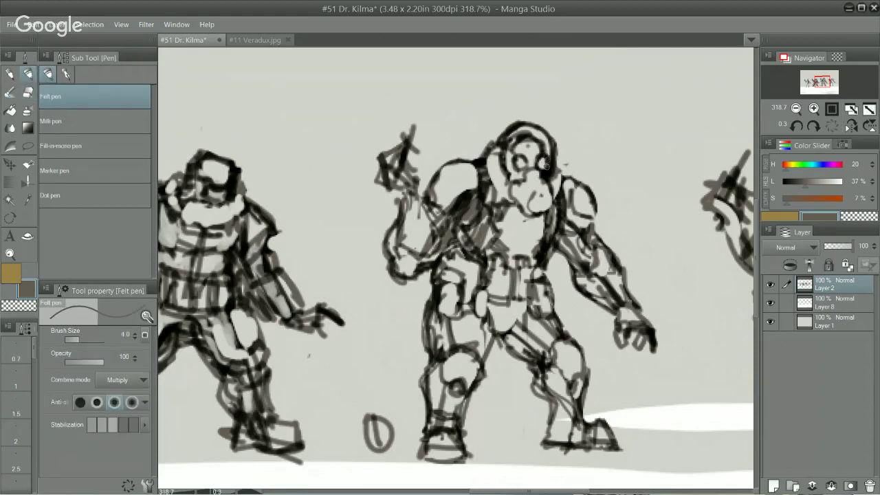
key(e)
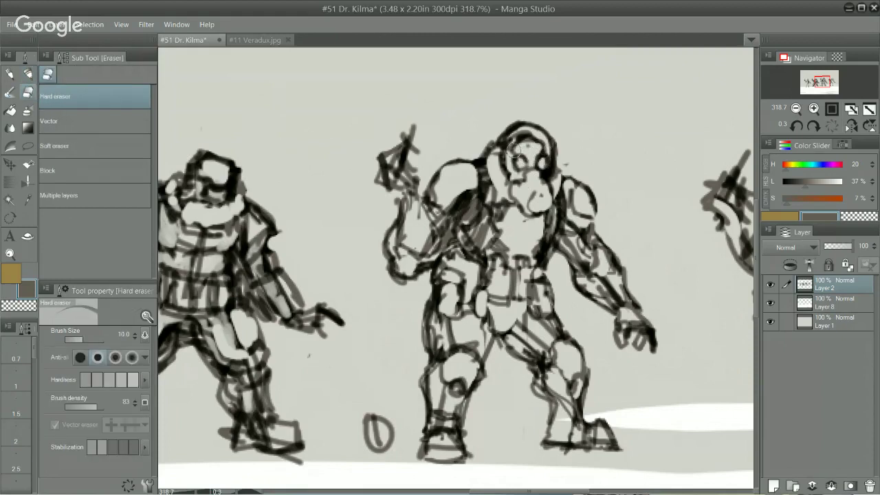
key(p)
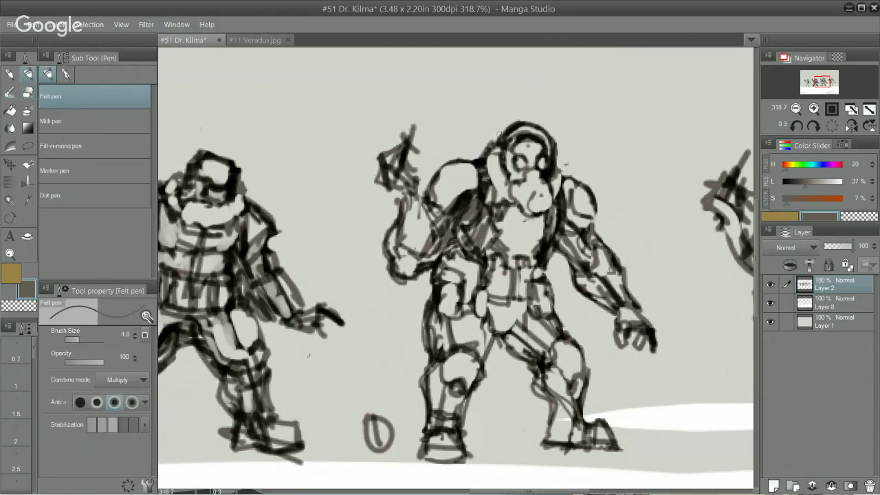
drag(498, 144, 510, 125)
drag(534, 192, 550, 206)
mouse_move(524, 178)
mouse_down()
mouse_move(538, 192)
mouse_move(534, 184)
mouse_up()
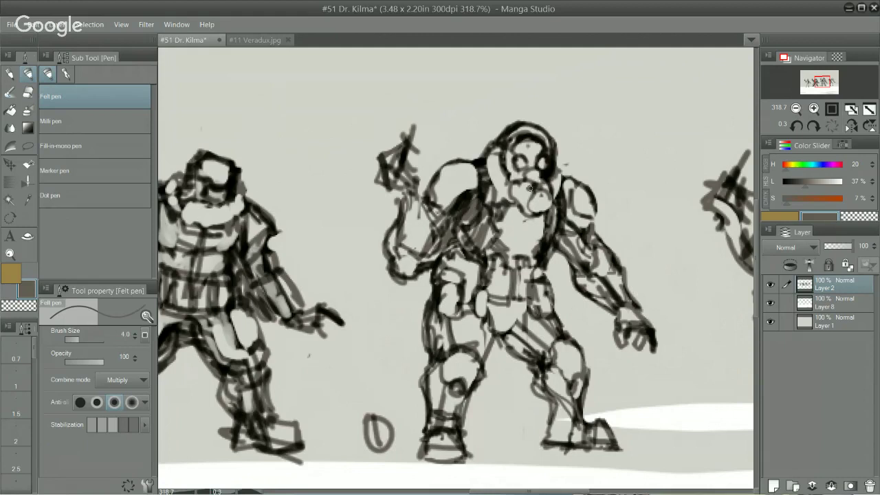
Step: Clear the elbow of the third figure's lowered arm and draw small circular joints there
key(e)
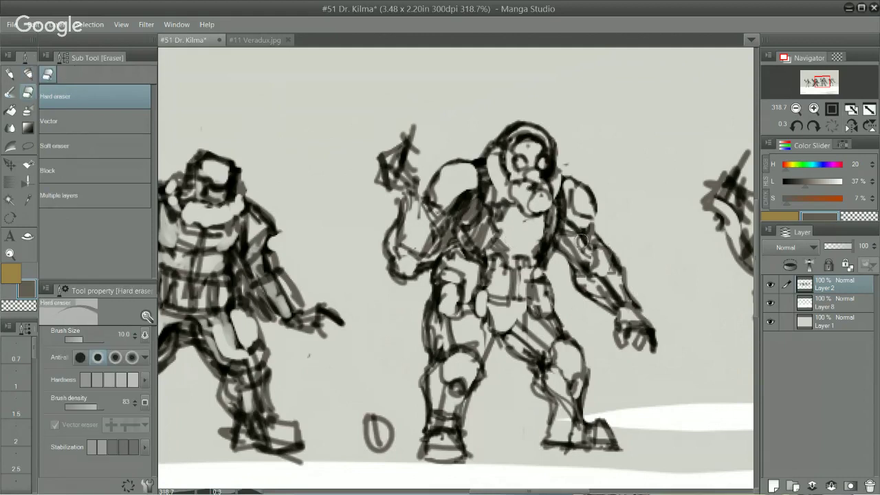
drag(596, 254, 574, 264)
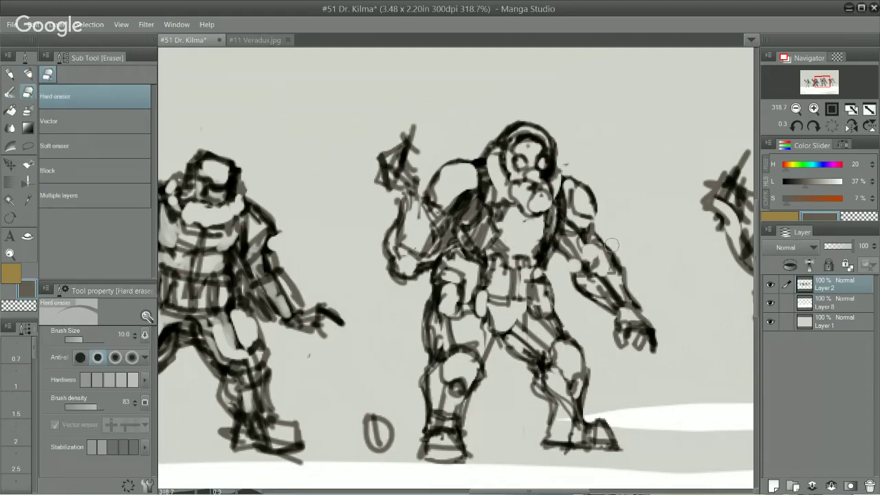
key(p)
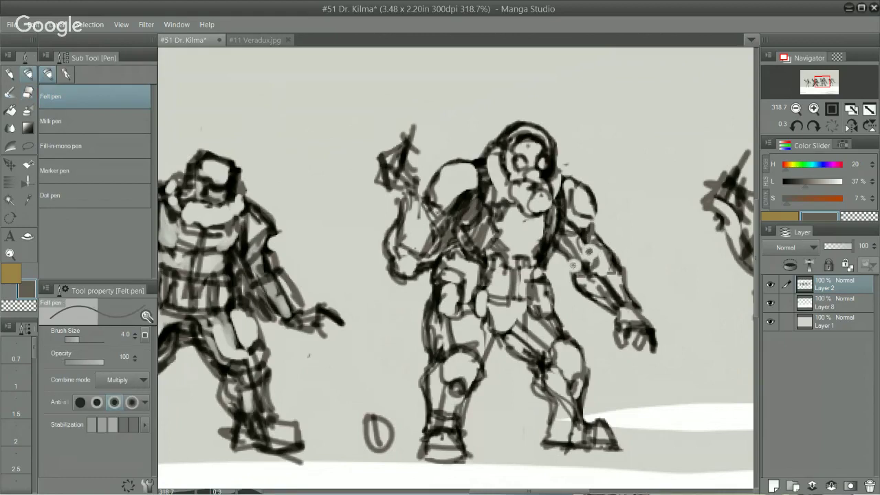
drag(584, 248, 606, 254)
Step: Erase round spots at the second figure's knees and raised-arm elbow, and add centre dots to its joints
drag(563, 234, 673, 234)
key(e)
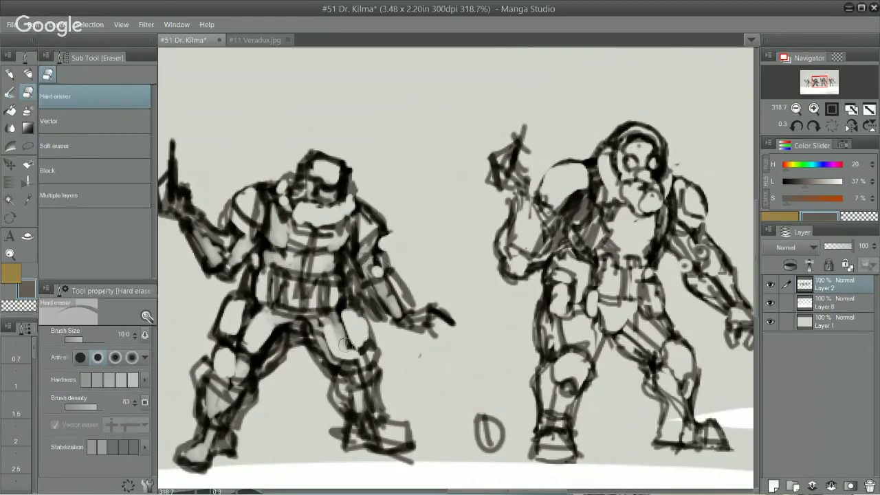
mouse_move(347, 344)
mouse_down()
mouse_move(340, 361)
mouse_move(340, 345)
mouse_up()
drag(260, 355, 249, 362)
drag(341, 360, 339, 361)
click(226, 240)
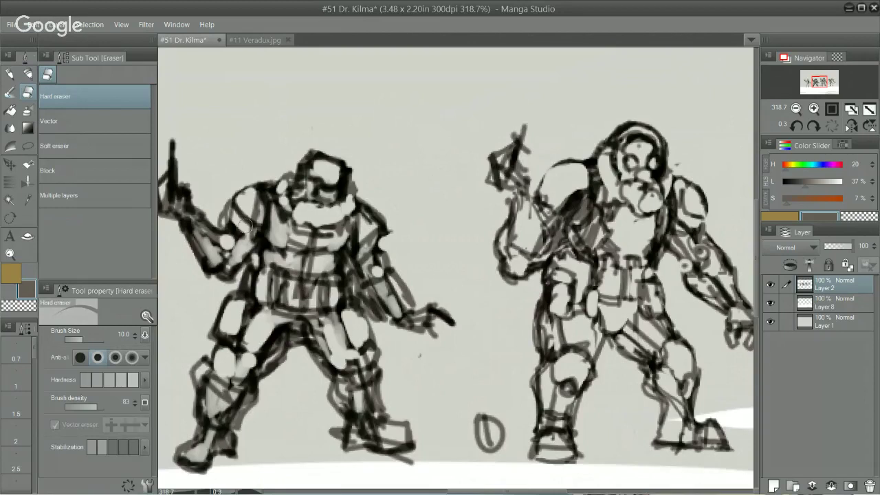
key(p)
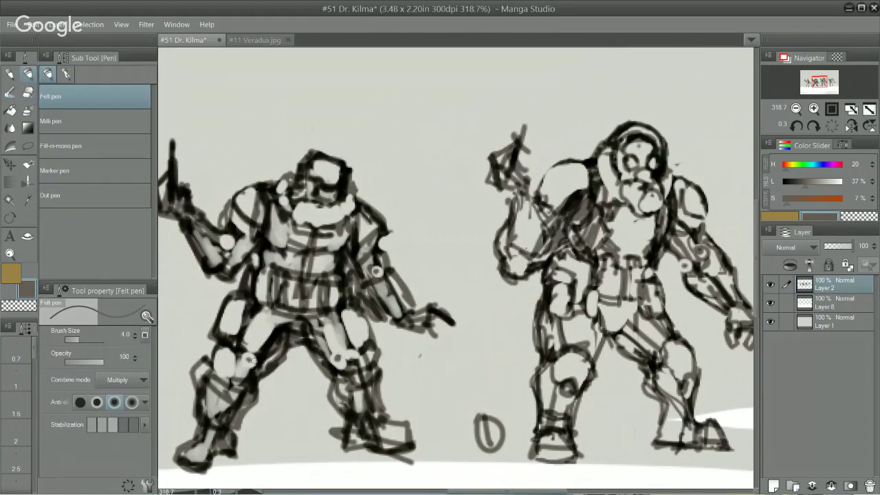
Step: Add round joint details and small protruding bumps along both arms of the third figure
drag(610, 331, 467, 318)
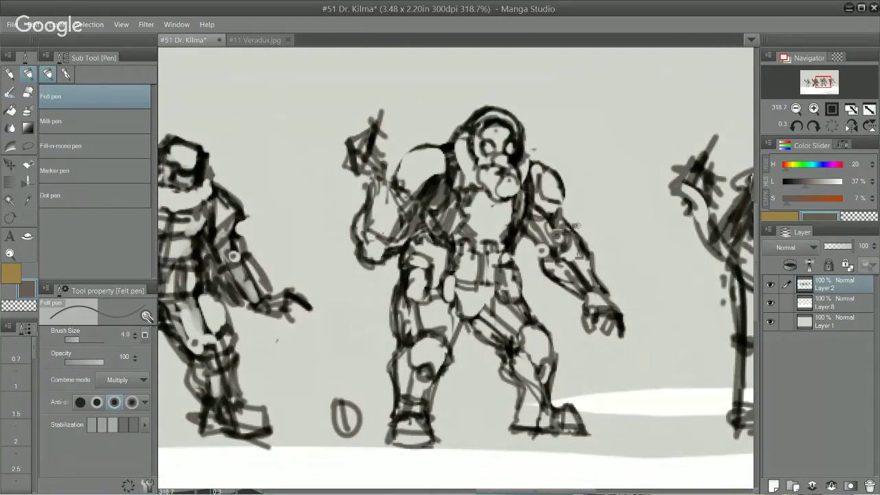
mouse_move(577, 226)
mouse_down()
mouse_move(585, 241)
mouse_move(536, 262)
mouse_up()
mouse_move(596, 269)
mouse_down()
mouse_move(568, 285)
mouse_move(571, 301)
mouse_move(581, 299)
mouse_move(570, 275)
mouse_up()
mouse_move(365, 205)
mouse_down()
mouse_move(364, 180)
mouse_move(384, 195)
mouse_move(364, 195)
mouse_move(358, 213)
mouse_move(363, 196)
mouse_up()
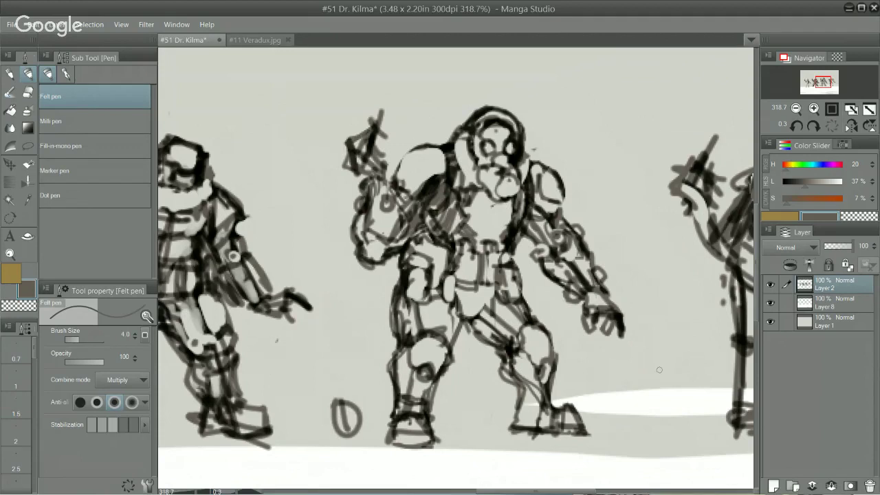
drag(584, 288, 583, 289)
key(e)
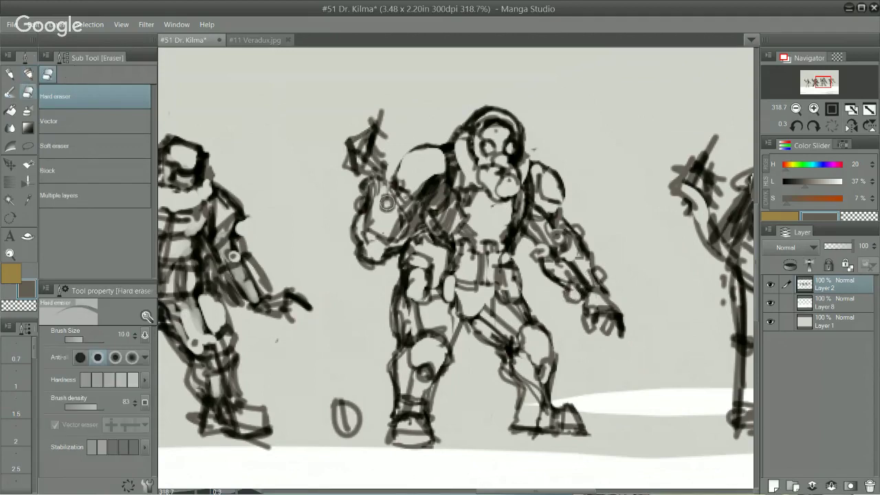
key(p)
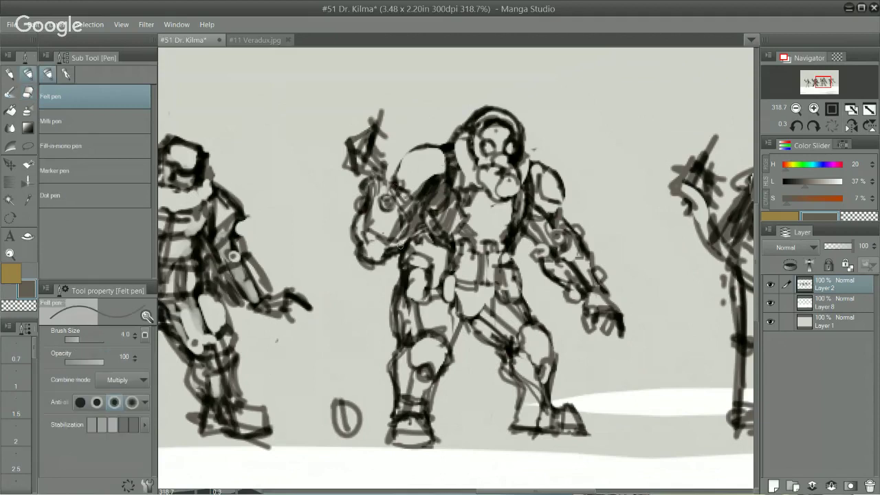
Step: Darken the third figure's arm contours and add a small round knob on top of each shoulder plate
drag(361, 242, 384, 255)
drag(400, 178, 413, 151)
mouse_move(577, 227)
mouse_down()
mouse_move(582, 243)
mouse_move(542, 250)
mouse_move(536, 264)
mouse_up()
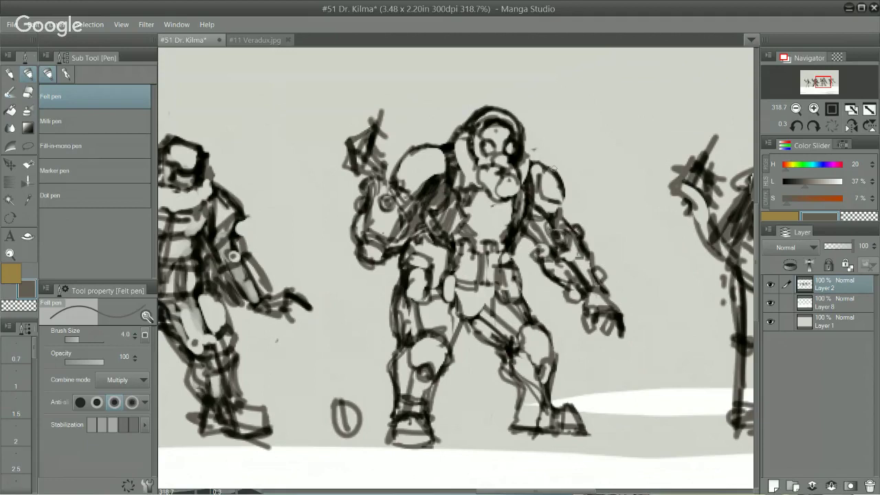
mouse_move(553, 168)
mouse_down()
mouse_move(565, 165)
mouse_move(557, 172)
mouse_up()
drag(405, 149, 420, 144)
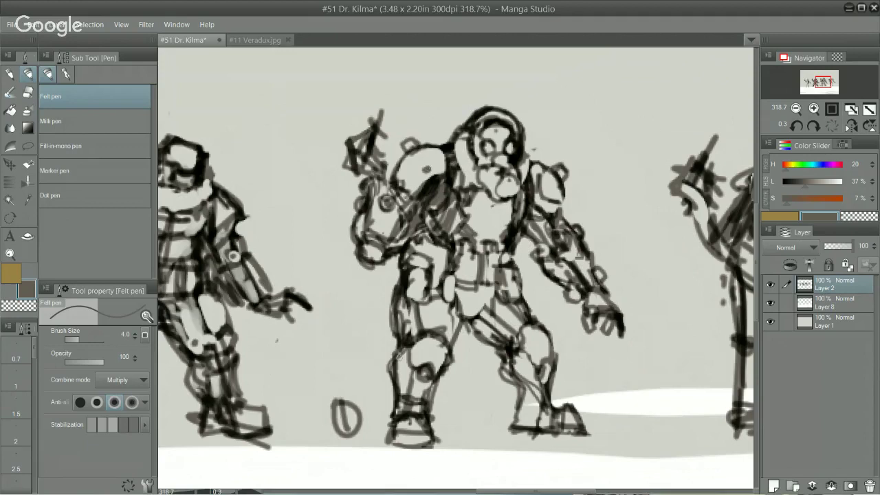
Step: Reinforce the outer knee and shin contours of the third figure and the side of its helmet
drag(398, 357, 392, 392)
mouse_move(542, 329)
mouse_down()
mouse_move(556, 352)
mouse_move(545, 358)
mouse_up()
drag(400, 343, 409, 378)
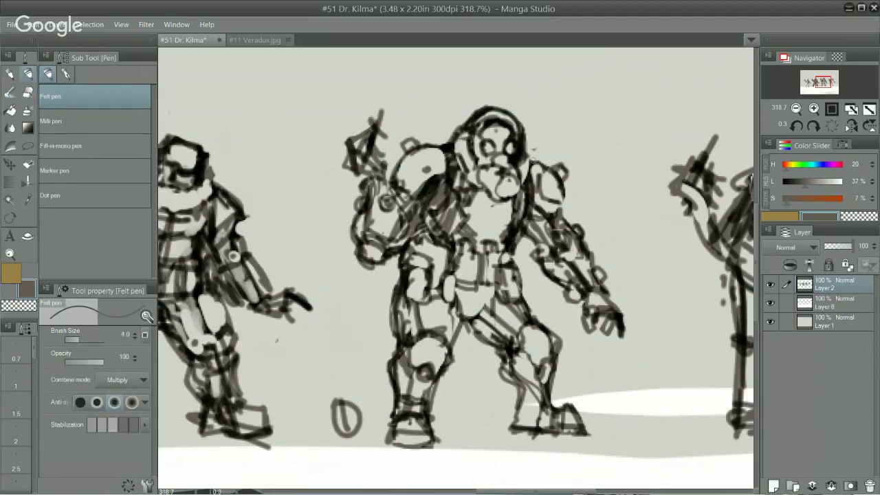
drag(526, 141, 532, 159)
Step: Strengthen the third figure's shoulder plates, lowered upper arm and raised hand with darker contour strokes
mouse_move(579, 211)
mouse_down()
mouse_move(570, 209)
mouse_move(580, 186)
mouse_up()
click(579, 186)
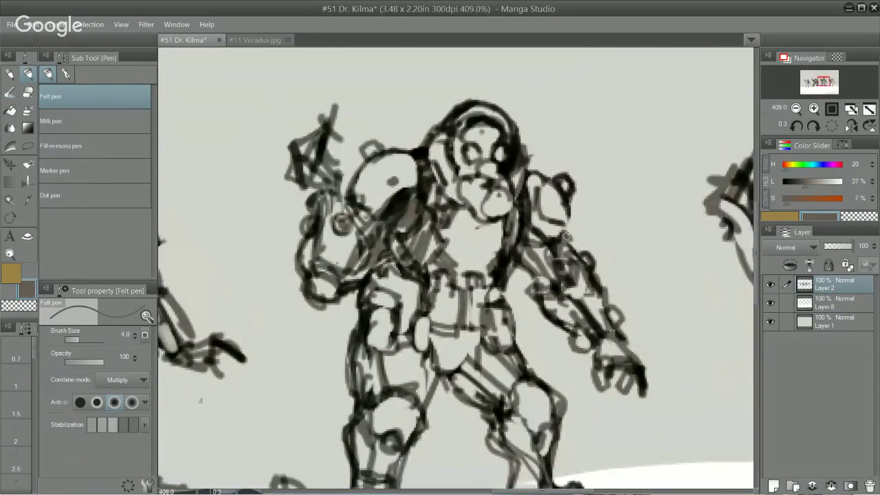
drag(568, 238, 578, 252)
mouse_move(570, 219)
mouse_down()
mouse_move(566, 232)
mouse_move(570, 221)
mouse_up()
drag(353, 171, 372, 141)
mouse_move(317, 194)
mouse_down()
mouse_move(294, 184)
mouse_move(291, 163)
mouse_move(293, 176)
mouse_up()
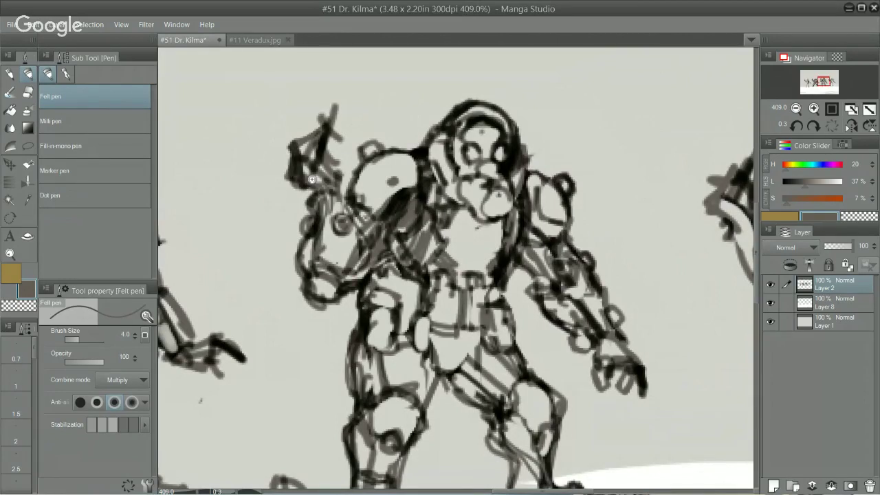
Step: Redraw the second figure's head as a large rounded helmet with a dark visor
drag(512, 323, 586, 304)
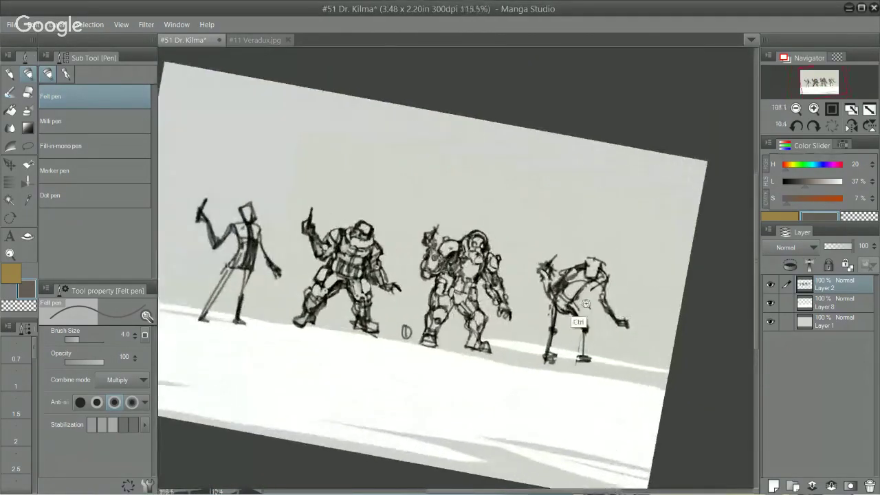
scroll(586, 304, up, 2)
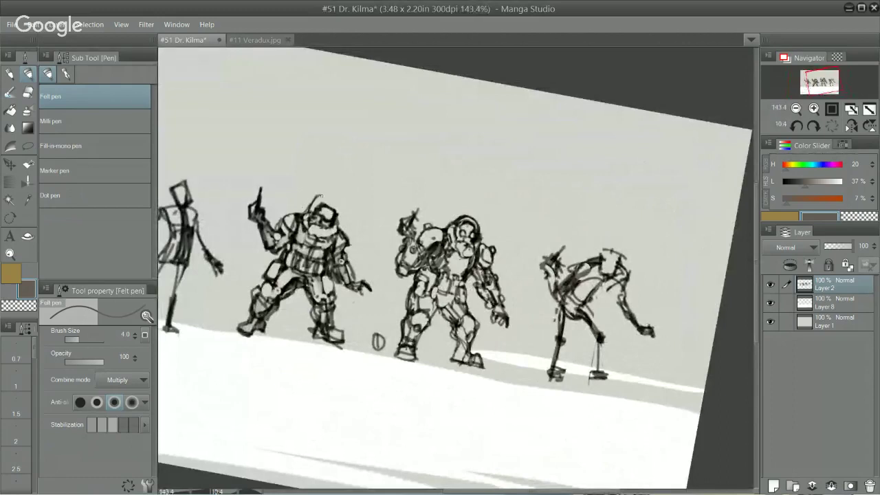
mouse_move(314, 206)
mouse_down()
mouse_move(335, 197)
mouse_move(342, 209)
mouse_move(321, 238)
mouse_up()
drag(327, 235, 319, 241)
key(e)
key(p)
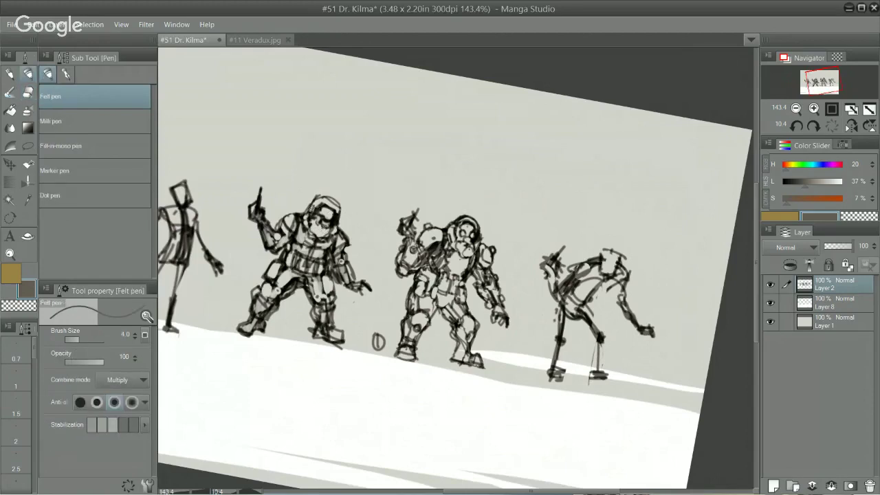
drag(326, 197, 337, 215)
Step: Clean up around the second figure's helmet and redraw its lowered-arm shoulder as a rounded plate
drag(589, 367, 547, 346)
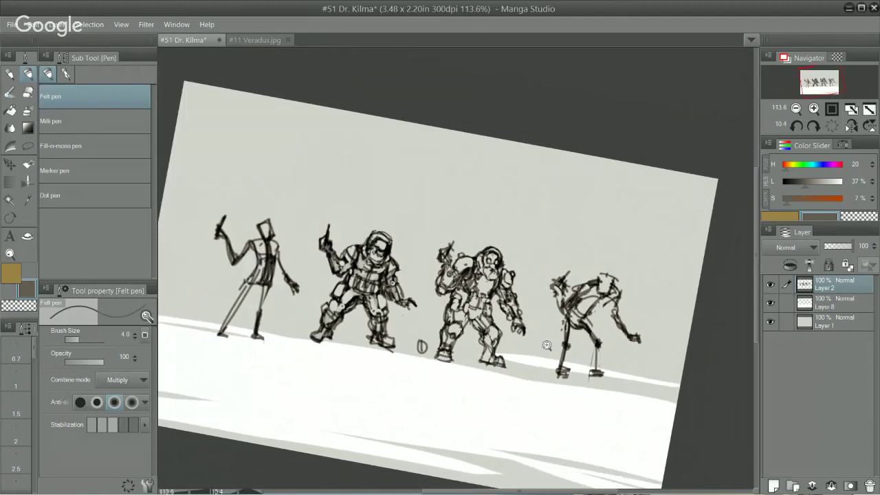
mouse_move(370, 249)
mouse_down()
mouse_move(432, 309)
mouse_move(456, 309)
mouse_up()
key(e)
drag(417, 278, 415, 271)
key(p)
mouse_move(300, 238)
mouse_down()
mouse_move(292, 252)
mouse_move(307, 229)
mouse_move(318, 264)
mouse_move(326, 243)
mouse_up()
key(e)
key(p)
mouse_move(401, 249)
mouse_down()
mouse_move(421, 282)
mouse_move(399, 267)
mouse_move(419, 286)
mouse_up()
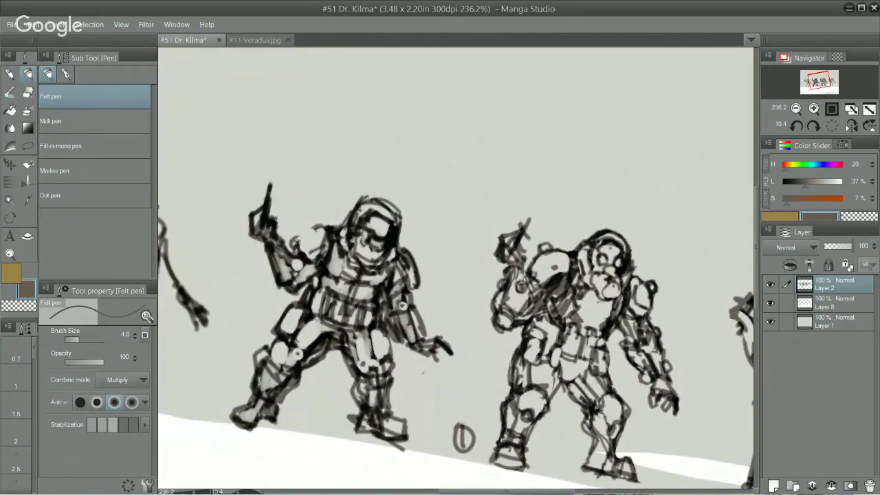
Step: Round off the second figure's raised-arm shoulder plate and add a contour stroke across one knee
drag(297, 242, 327, 221)
drag(309, 233, 332, 223)
mouse_move(357, 377)
mouse_down()
mouse_move(385, 390)
mouse_move(393, 372)
mouse_up()
drag(540, 359, 531, 365)
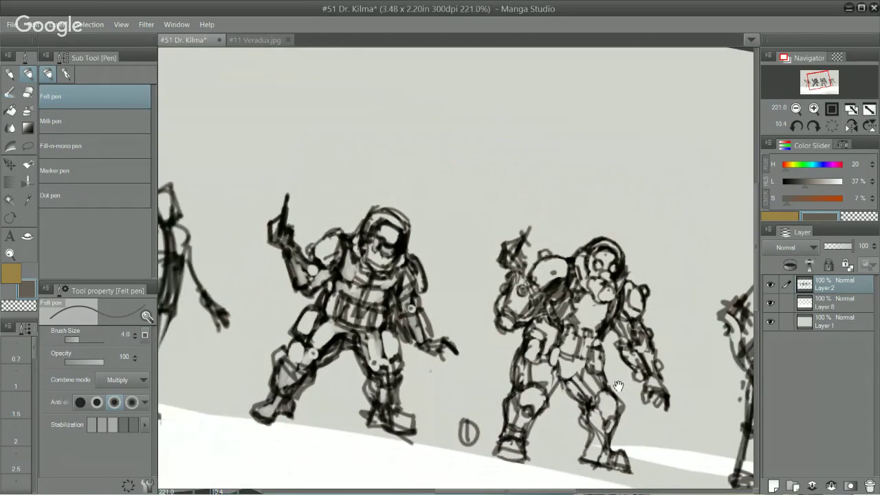
Step: Erase the circled mark between the armoured figures and number the poses 1, 2 and 3 from the second figure onward, with the first as 4
mouse_move(618, 386)
mouse_down()
mouse_move(646, 344)
mouse_move(615, 348)
mouse_move(563, 397)
mouse_move(647, 326)
mouse_move(649, 272)
mouse_move(662, 249)
mouse_up()
key(e)
key(shift)
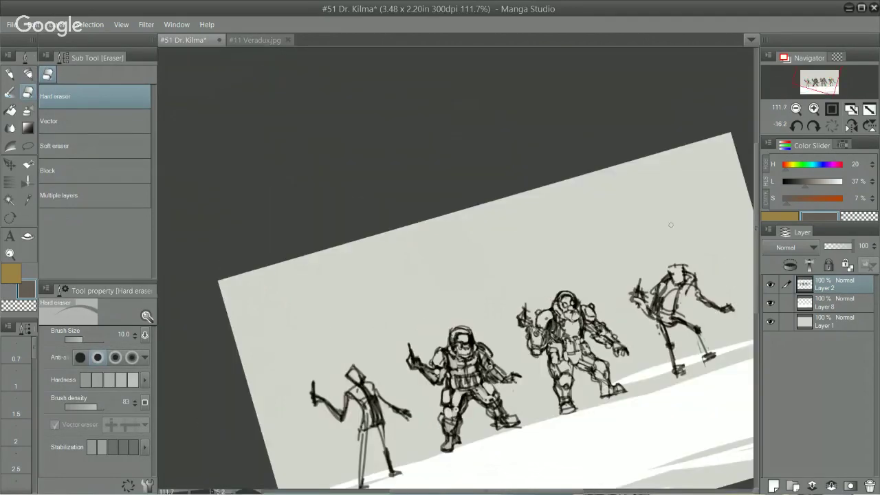
drag(679, 214, 690, 235)
drag(816, 165, 722, 248)
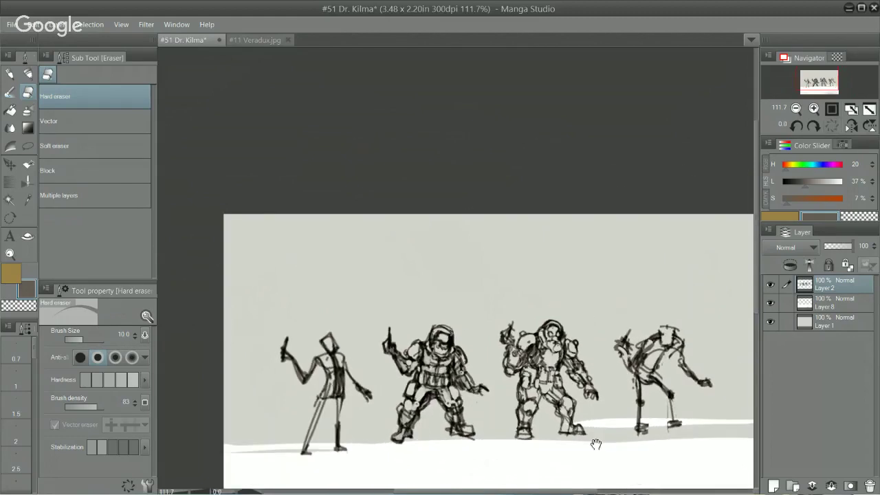
drag(594, 434, 579, 276)
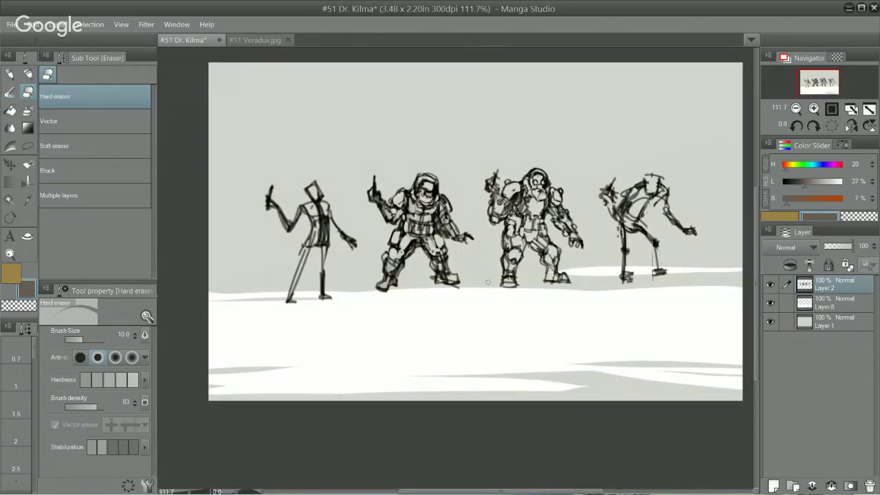
key(p)
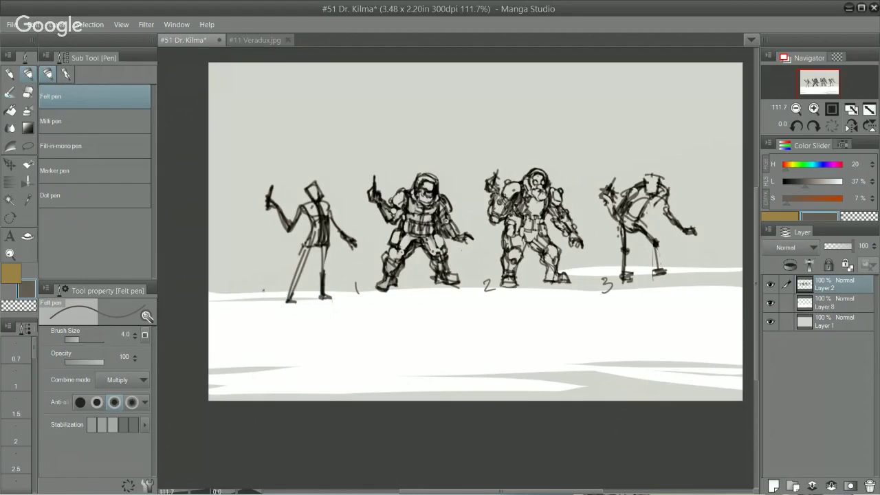
drag(262, 289, 273, 299)
Step: Move pose 4 to the far end of the lineup after pose 3 and shift all four poses back within the canvas
key(m)
mouse_move(236, 175)
mouse_down()
mouse_move(354, 321)
mouse_move(346, 313)
mouse_move(364, 219)
mouse_move(358, 256)
mouse_up()
key(k)
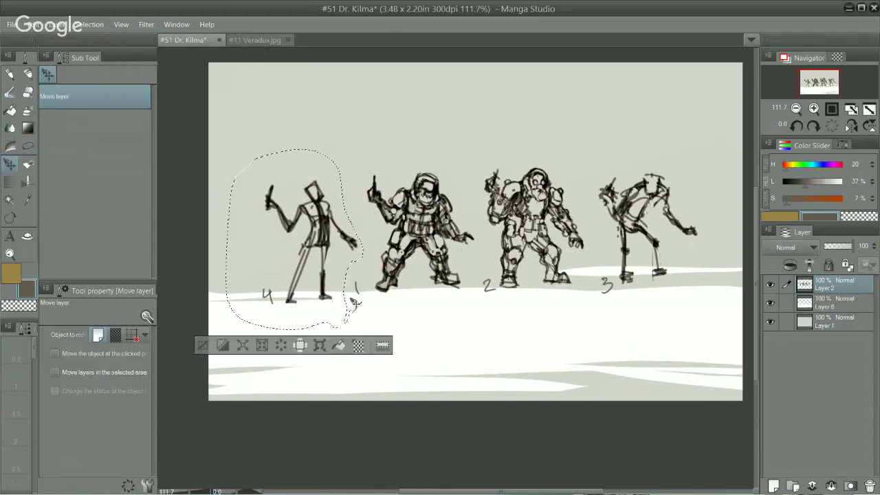
drag(291, 299, 721, 285)
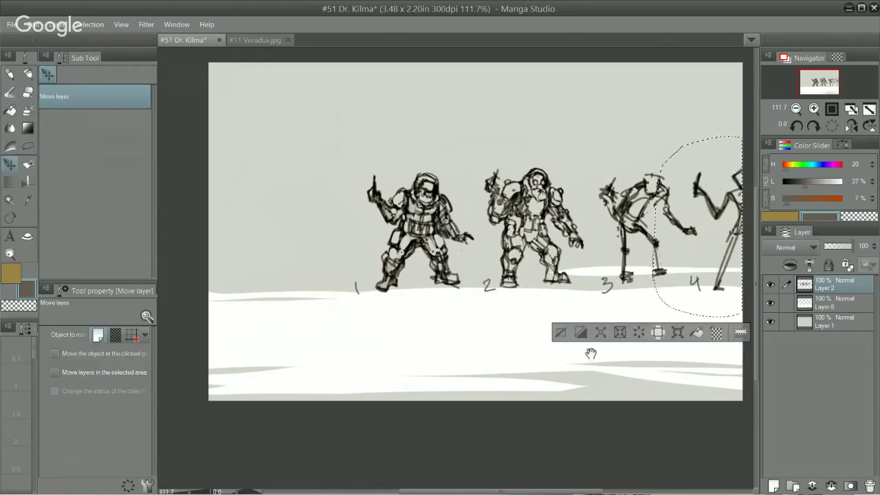
key(ctrl+d)
mouse_move(596, 392)
mouse_down()
mouse_move(521, 369)
mouse_move(460, 368)
mouse_up()
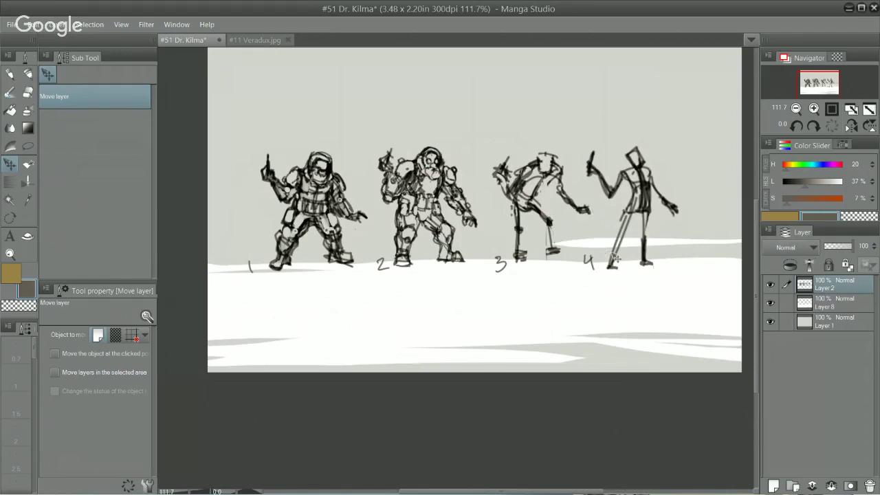
key(ctrl)
Step: Select poses 1 and 2, hide Layer 2, and copy the selected poses onto a new layer
key(m)
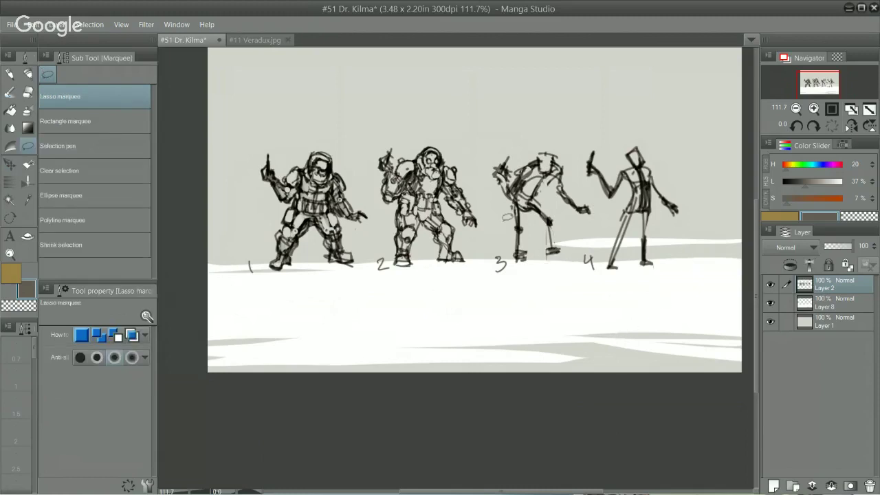
mouse_move(427, 131)
mouse_down()
mouse_move(336, 314)
mouse_move(481, 252)
mouse_move(452, 121)
mouse_up()
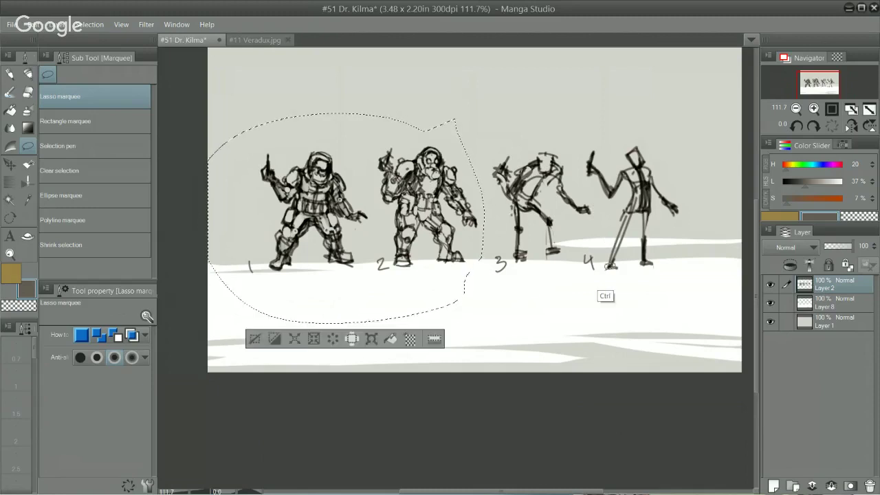
click(771, 284)
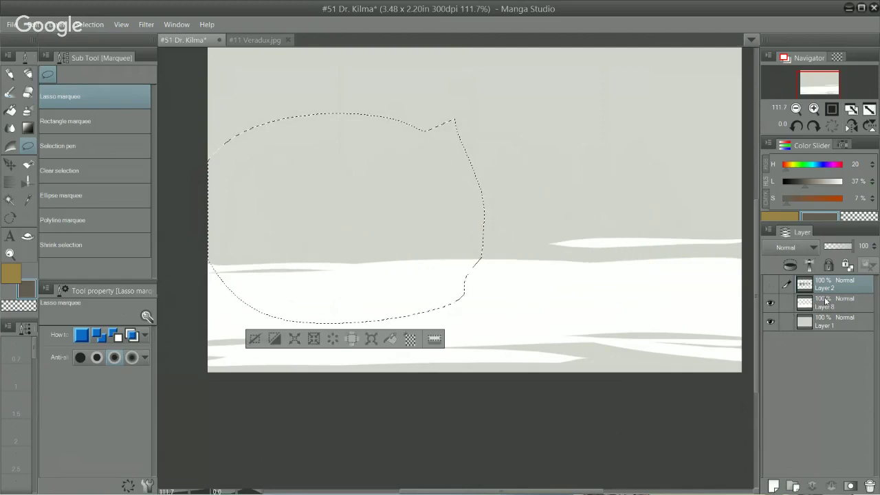
key(ctrl+c)
key(ctrl+v)
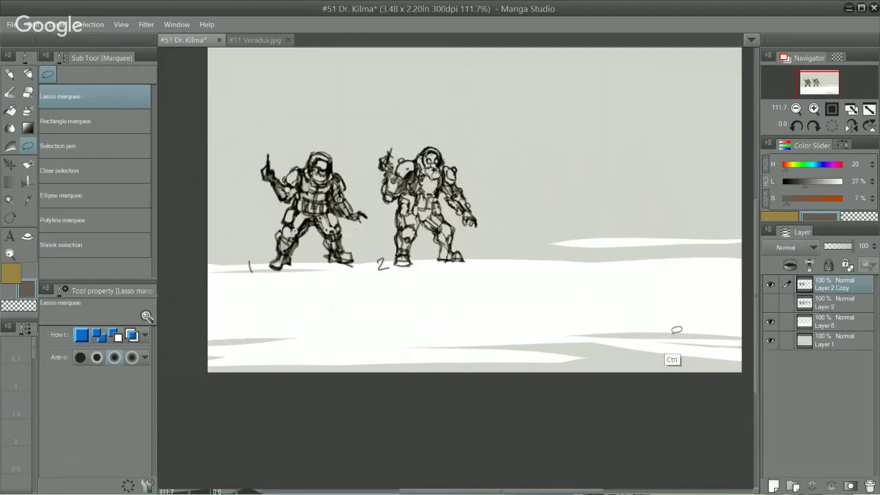
Step: Scale the copied poses up to 235 percent and position the pair to fill the canvas
key(ctrl+t)
drag(477, 273, 605, 403)
scroll(591, 403, down, 2)
drag(591, 326, 578, 278)
drag(640, 161, 670, 145)
drag(623, 225, 634, 222)
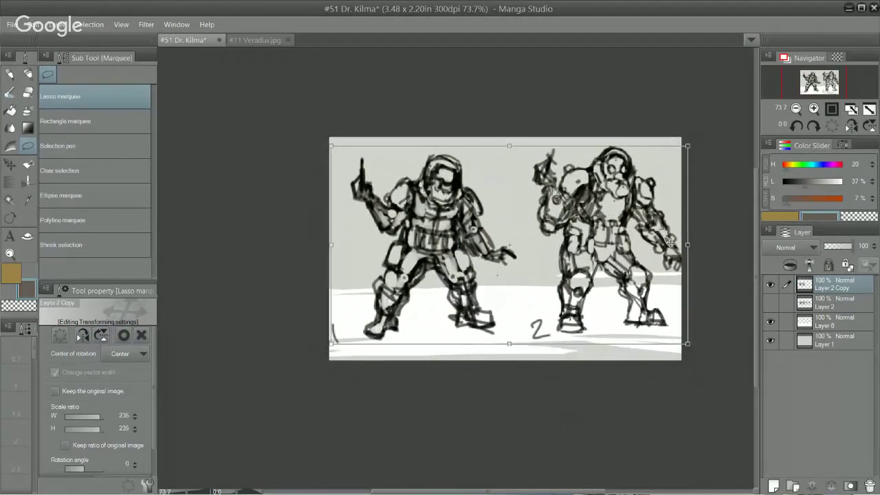
key(Return)
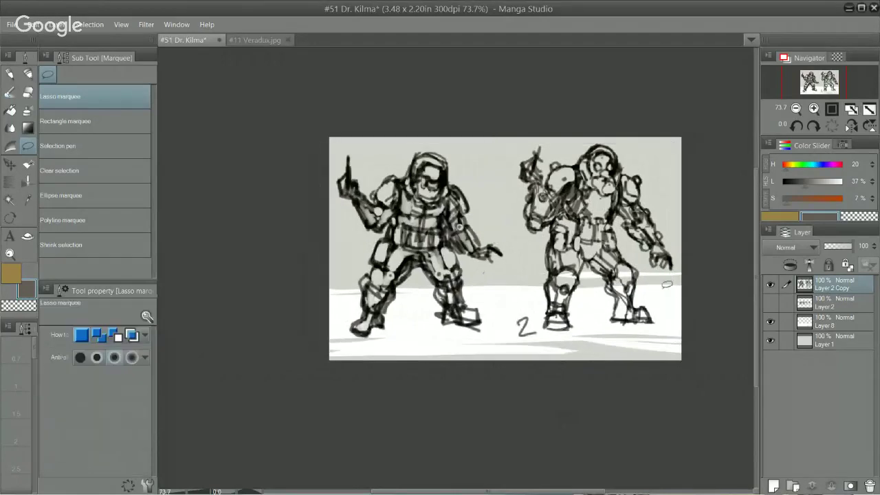
click(66, 121)
drag(507, 134, 510, 222)
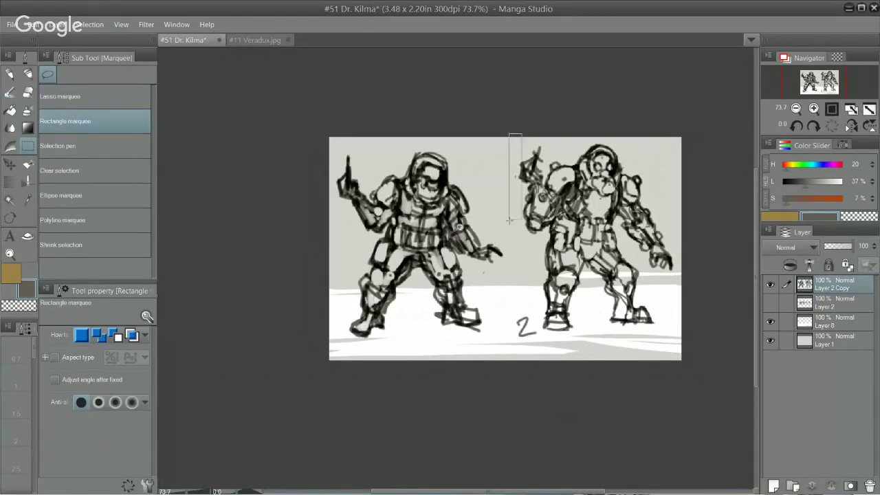
click(542, 156)
Step: Lasso the enlarged pose 2 with its number, move it slightly closer to pose 1, and deselect it
key(m)
mouse_move(511, 141)
mouse_down()
mouse_move(520, 278)
mouse_move(688, 356)
mouse_move(707, 226)
mouse_move(657, 118)
mouse_up()
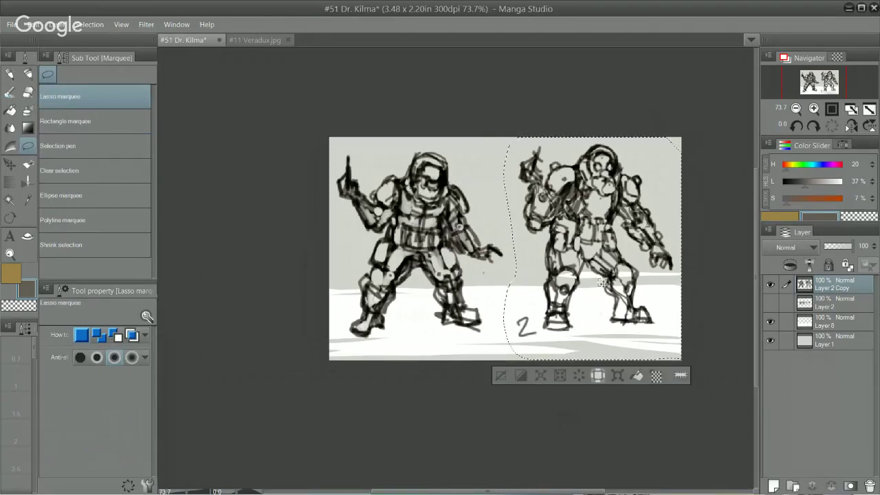
key(k)
drag(603, 283, 574, 286)
key(ctrl+d)
scroll(588, 280, up, 1)
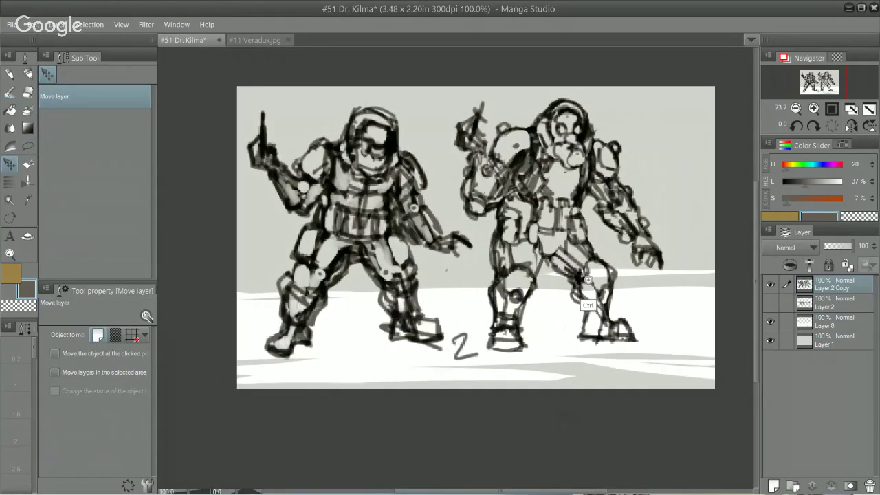
scroll(588, 280, up, 4)
scroll(583, 311, down, 2)
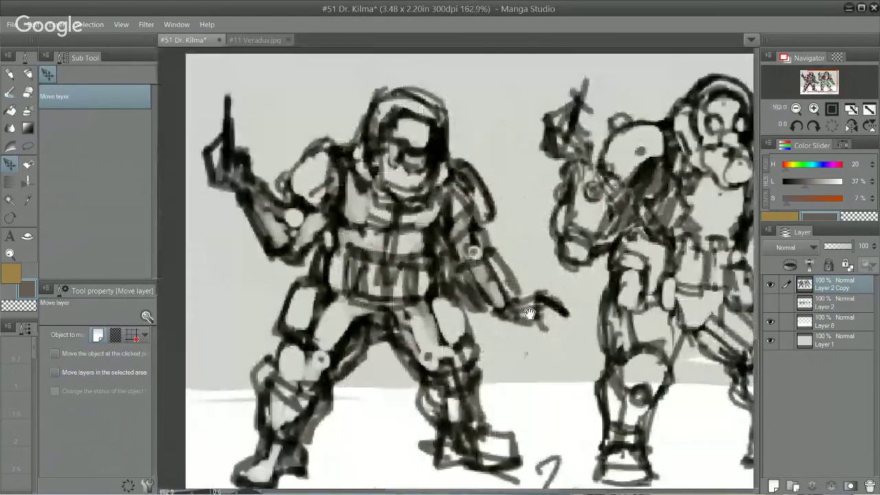
scroll(529, 315, down, 1)
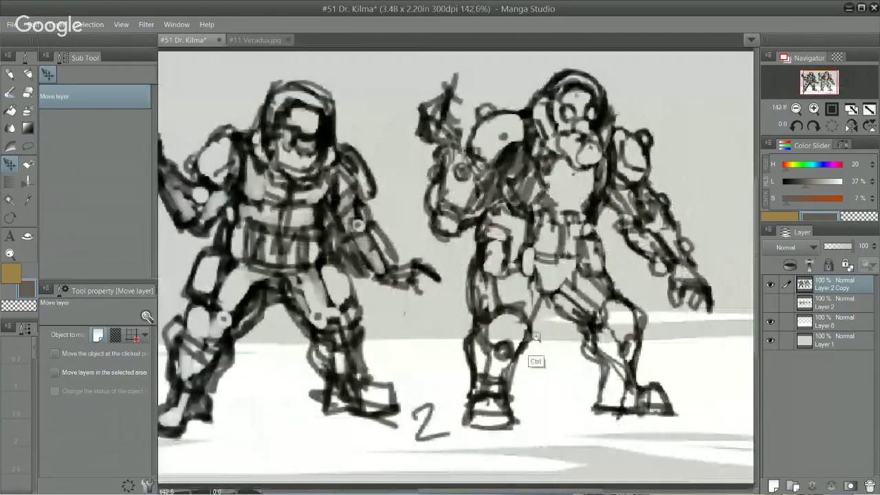
drag(535, 337, 596, 339)
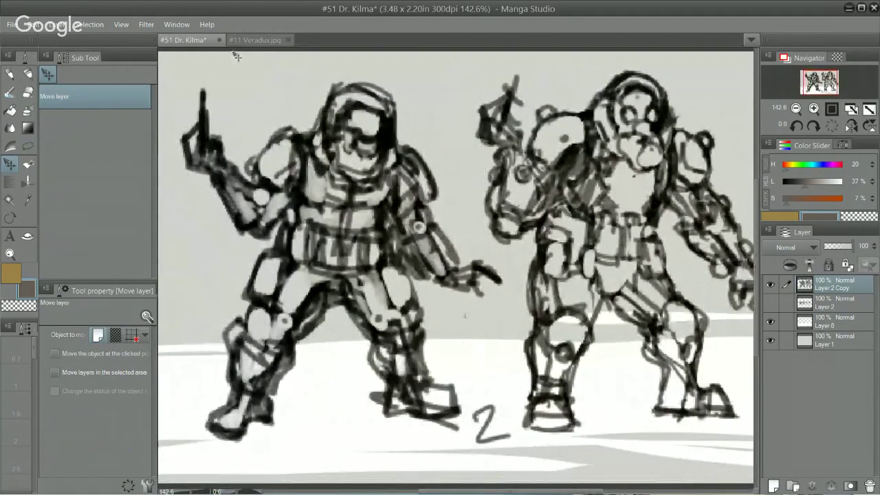
Step: Open the recent #50 Sniper file as a reference for the drawing process
click(12, 24)
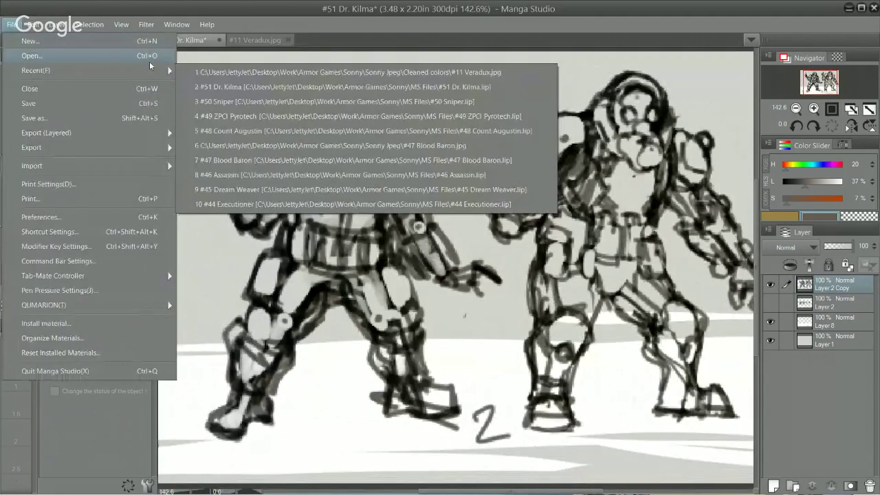
click(516, 101)
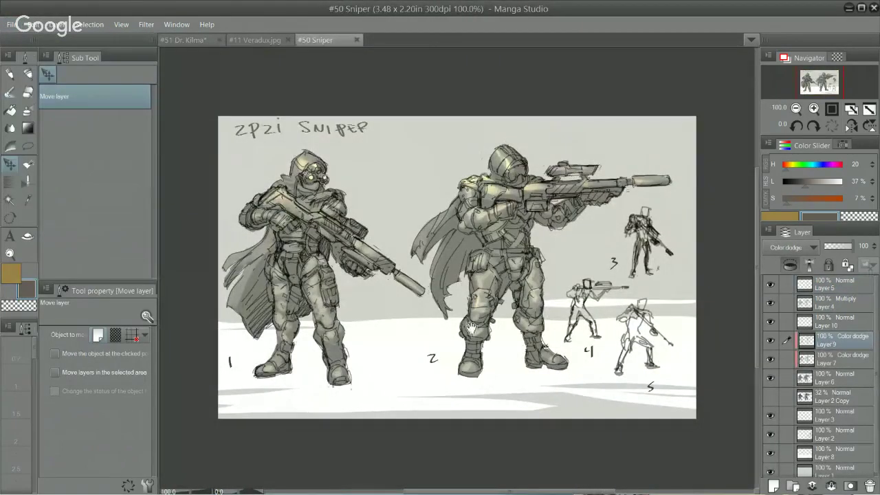
click(349, 260)
scroll(348, 255, up, 1)
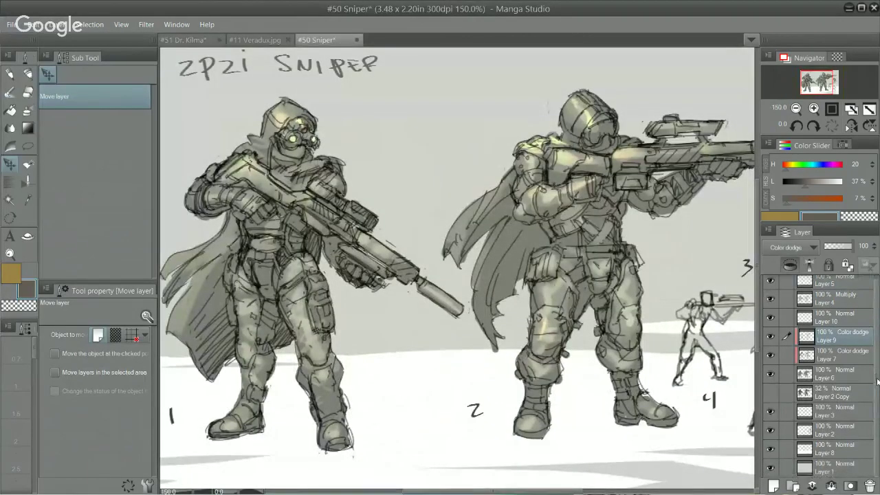
Step: Hide all the sniper drawing's figure, line and shading layers, leaving only the background Layers 8 and 1 visible
scroll(869, 353, down, 1)
drag(772, 378, 770, 281)
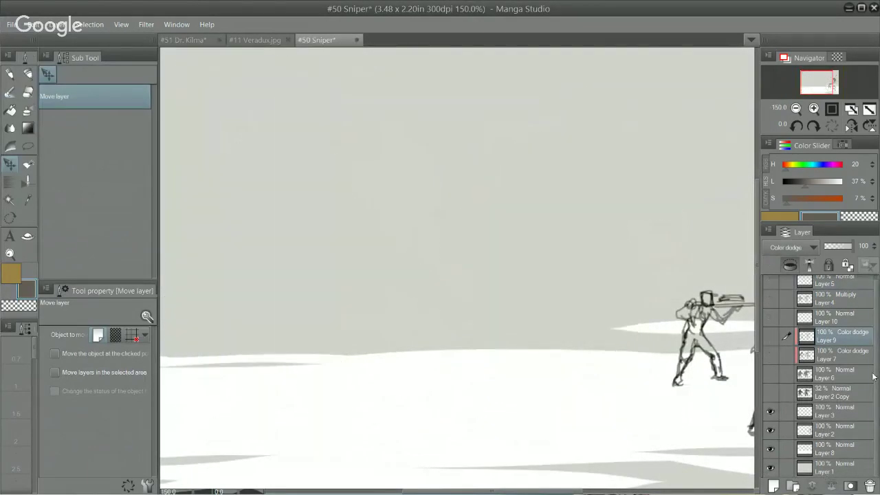
scroll(816, 308, up, 1)
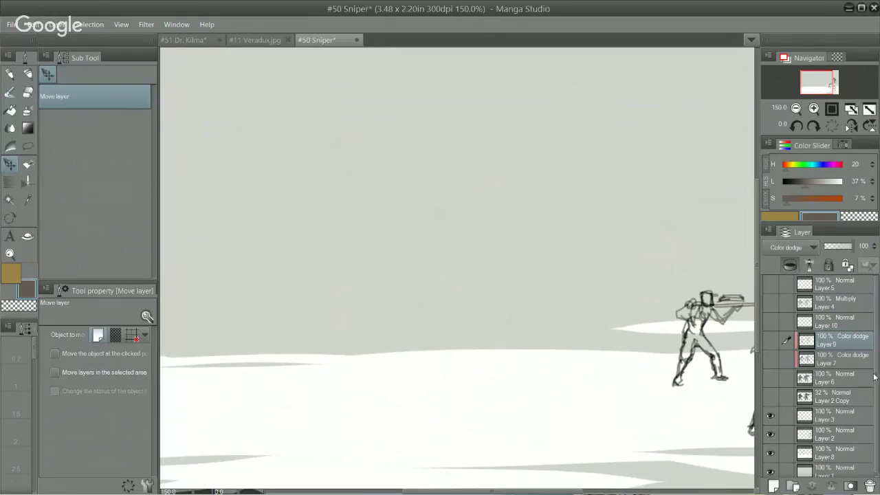
scroll(875, 377, down, 1)
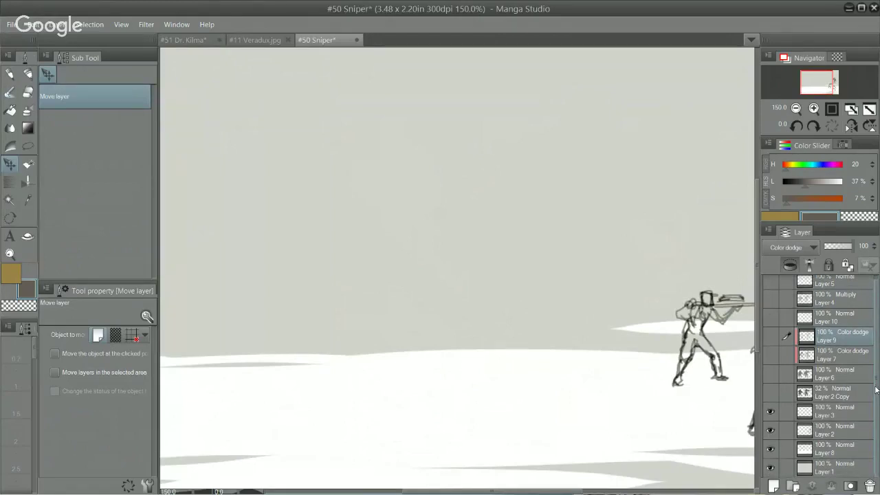
drag(772, 411, 772, 431)
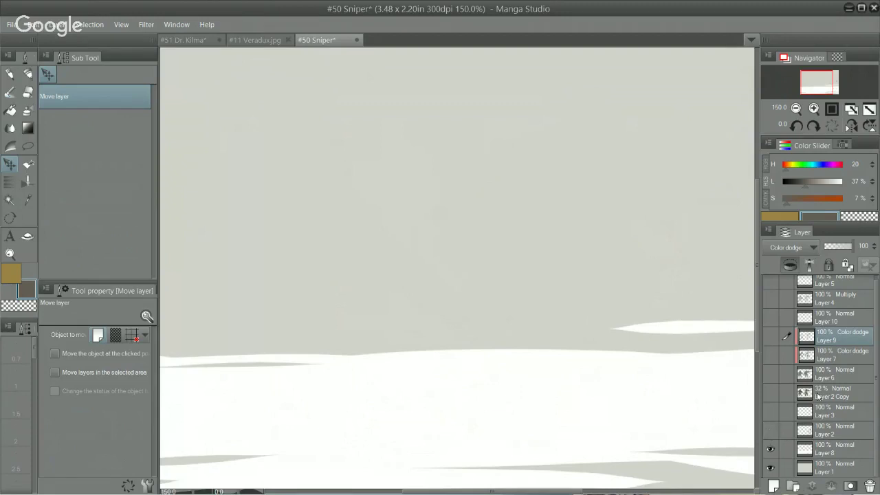
Step: Show the rough sniper sketch on Layer 2 Copy with Layer 6 hidden, and raise the sketch's opacity to 100 percent
click(773, 394)
click(774, 395)
click(774, 394)
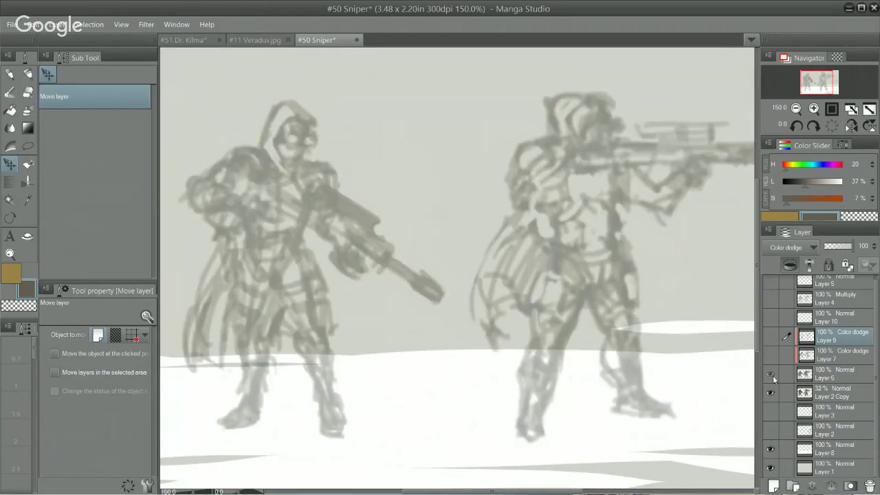
click(772, 375)
click(772, 376)
click(812, 394)
mouse_move(843, 249)
mouse_down()
mouse_move(856, 247)
mouse_move(835, 247)
mouse_move(854, 248)
mouse_up()
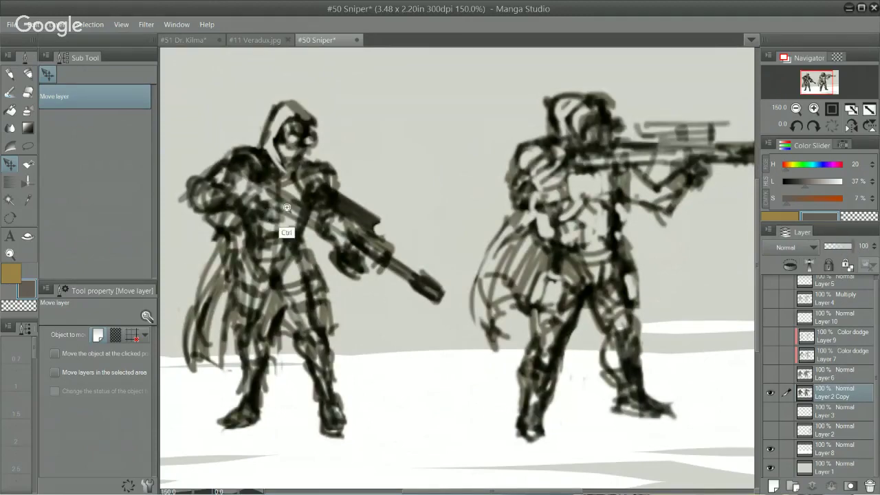
Step: Lower Layer 2 Copy's opacity to 44 percent and show the Layer 4 line art over the faded sketch
drag(287, 207, 749, 338)
drag(845, 246, 836, 246)
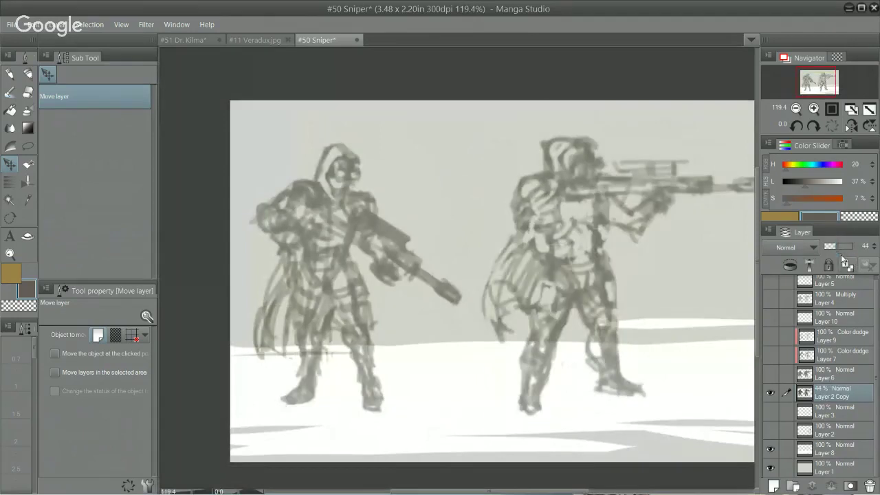
click(770, 319)
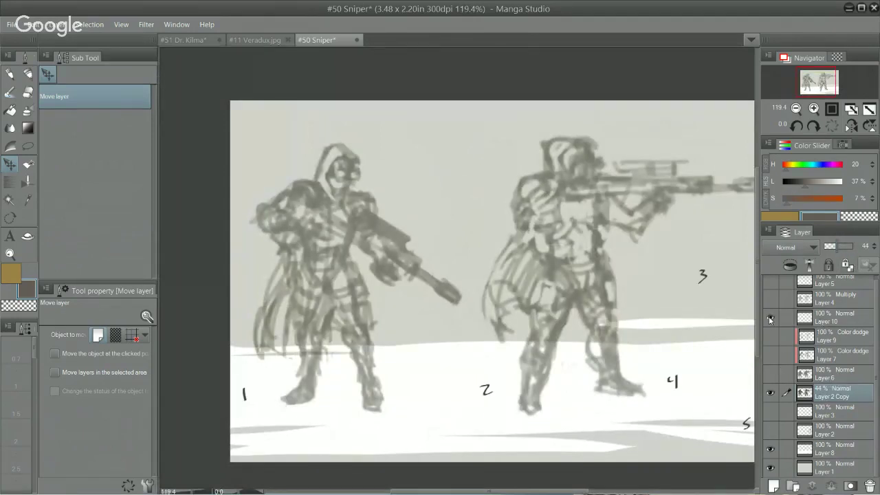
click(771, 319)
click(771, 375)
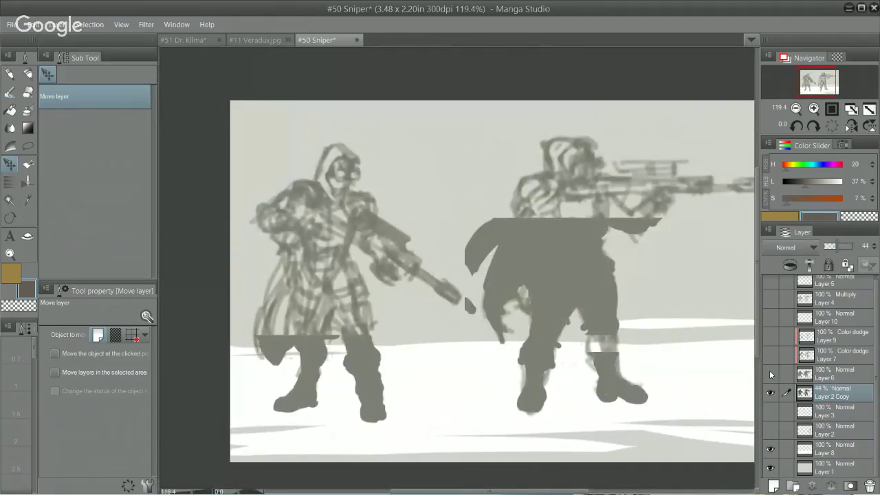
click(771, 374)
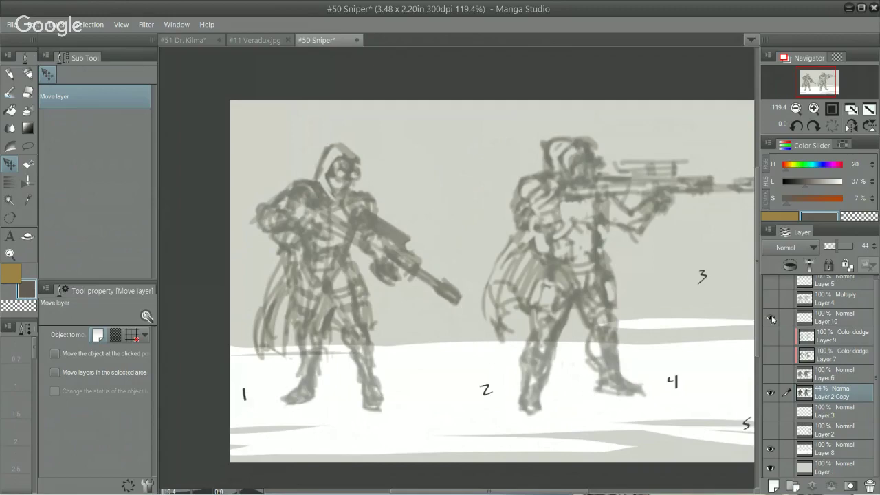
click(772, 283)
click(772, 283)
click(771, 299)
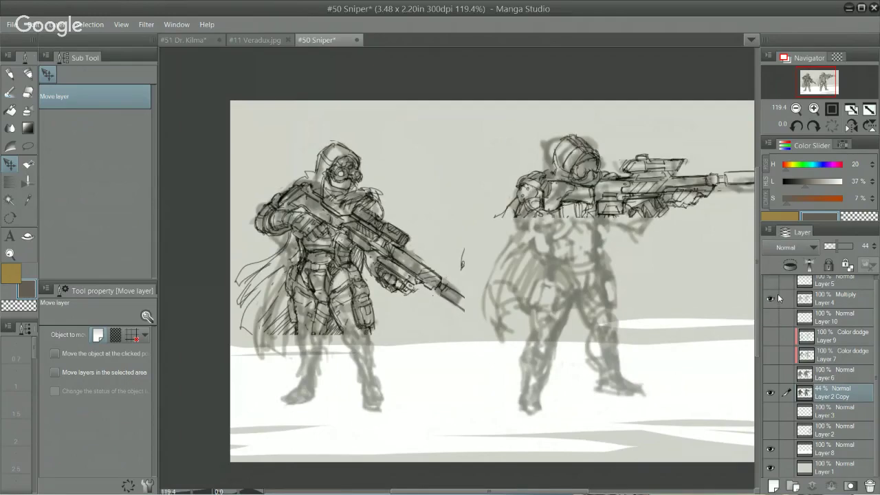
Step: Examine how the sniper figures' line art follows the faded rough sketch beneath it
scroll(397, 293, up, 2)
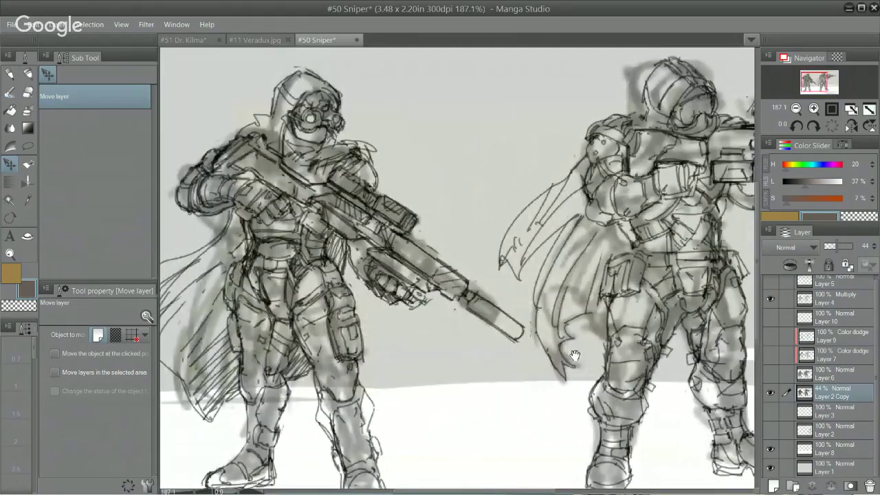
drag(574, 356, 448, 351)
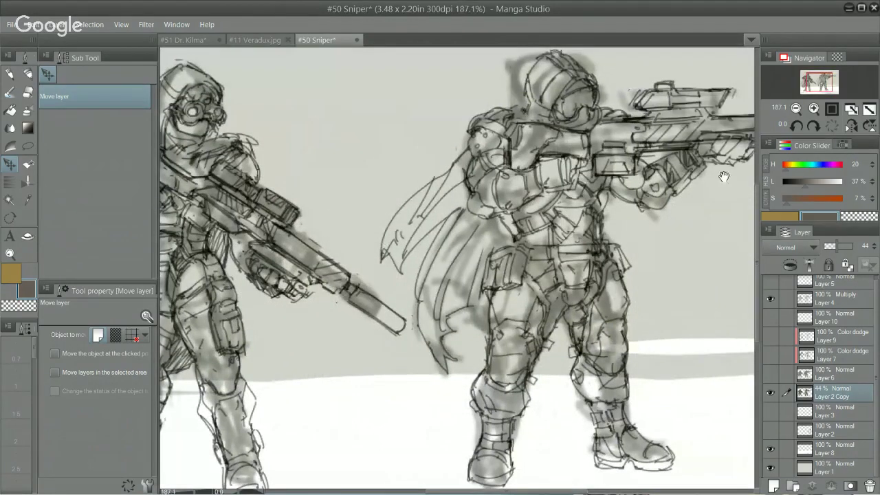
drag(647, 228, 642, 239)
drag(544, 312, 614, 289)
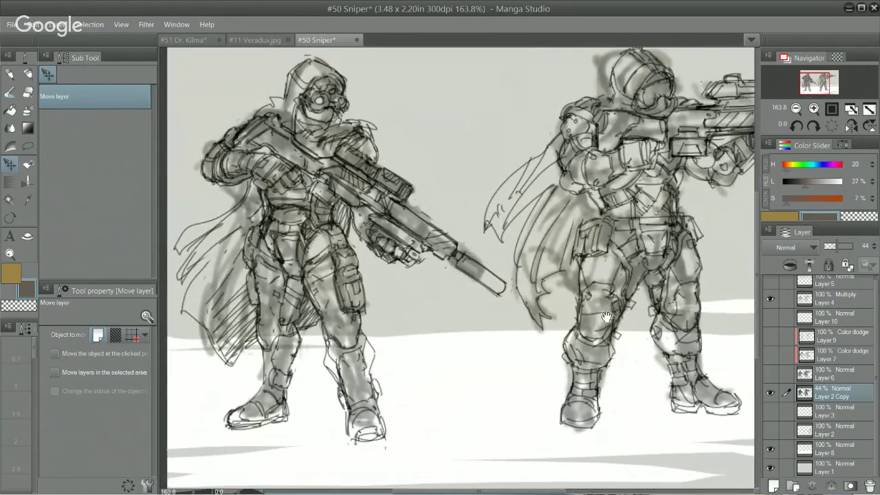
mouse_move(597, 329)
mouse_down()
mouse_move(487, 328)
mouse_move(483, 345)
mouse_move(441, 353)
mouse_move(591, 343)
mouse_up()
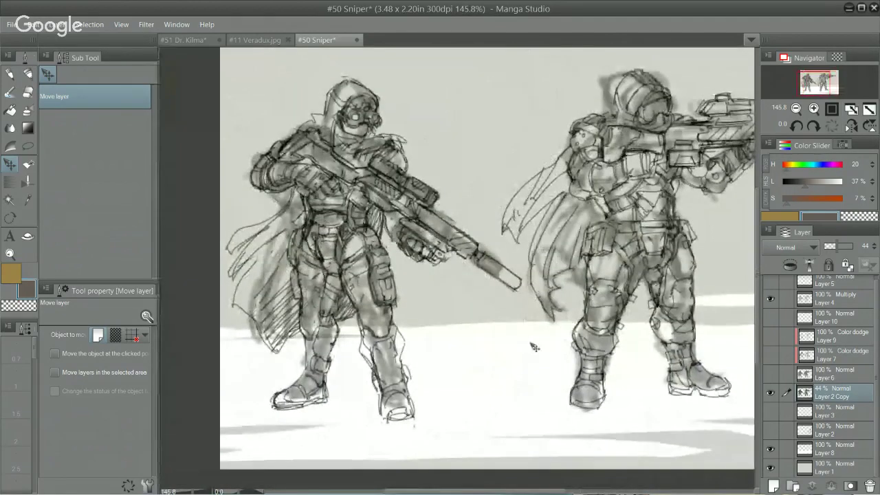
scroll(538, 345, up, 1)
scroll(536, 349, up, 2)
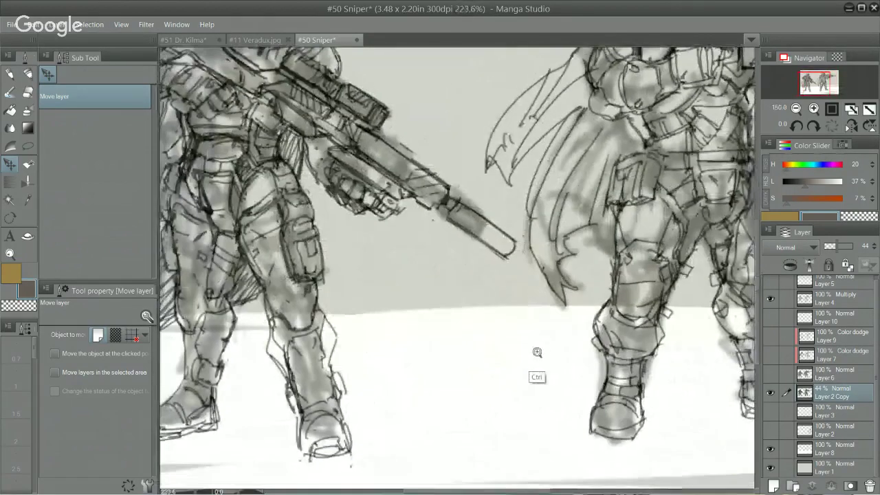
scroll(544, 353, down, 2)
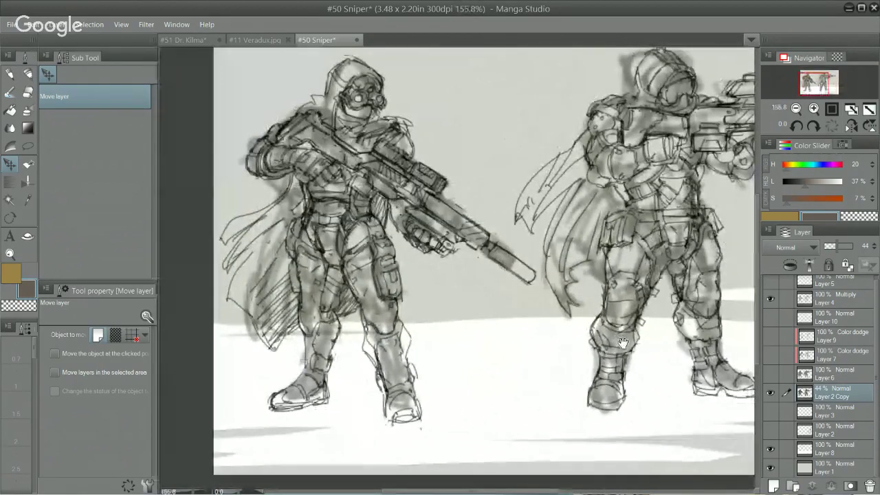
Step: Close the #50 Sniper drawing without saving it and return to the #51 Dr. Kilma drawing
drag(678, 366, 617, 382)
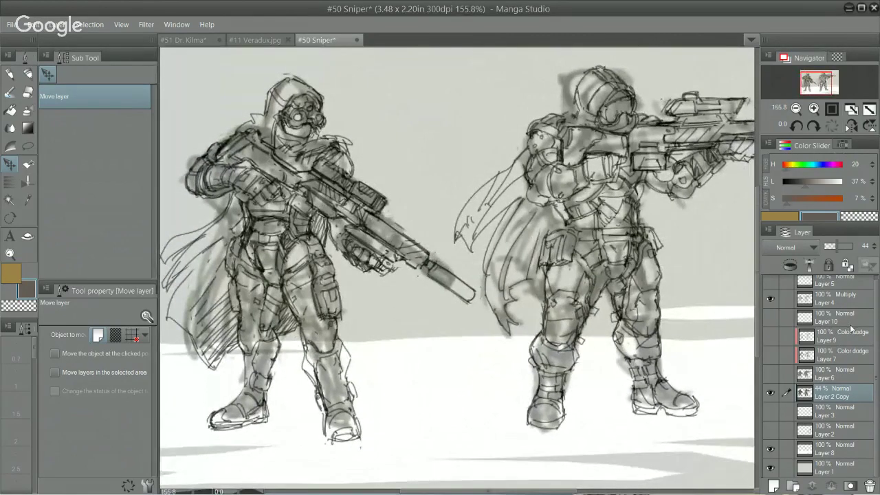
click(358, 40)
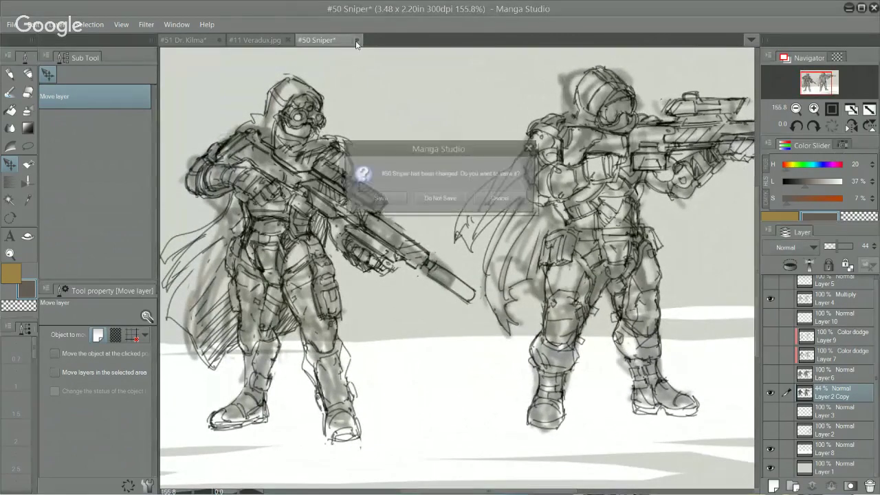
click(431, 201)
click(194, 40)
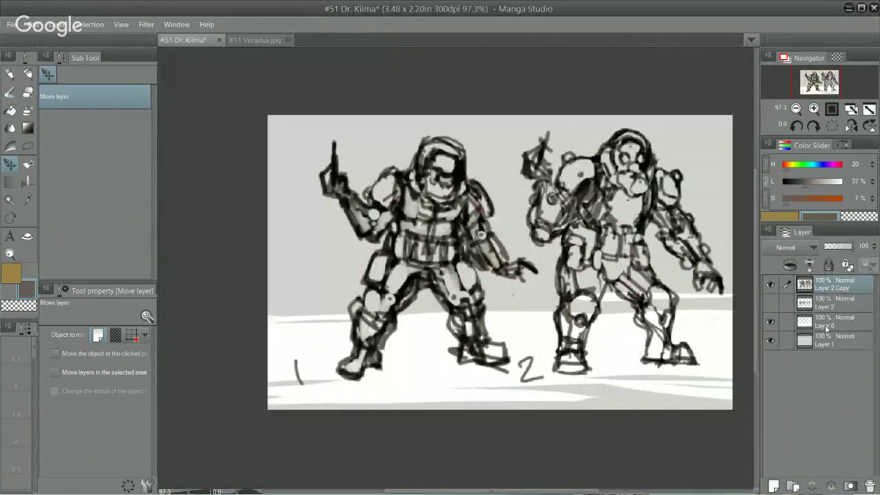
Step: Reposition the two large armoured figures on Layer 2 Copy and show the small pose thumbnails on Layer 2
drag(600, 334, 592, 308)
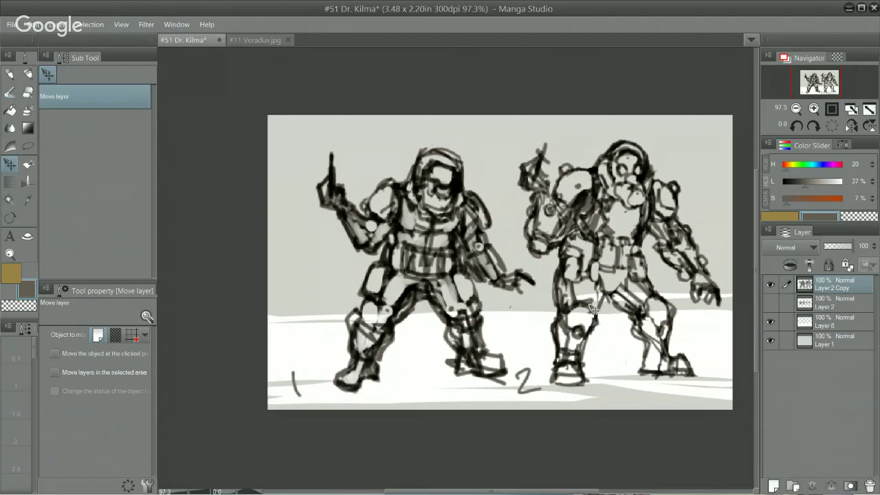
click(769, 306)
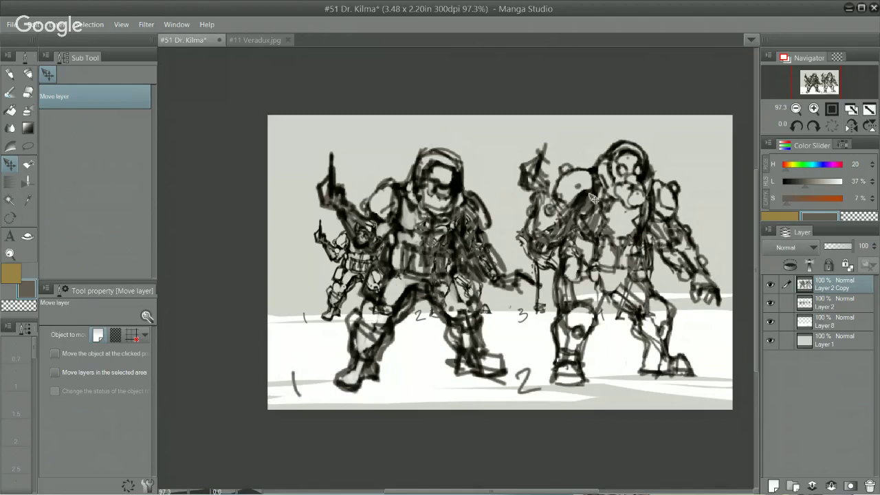
drag(512, 267, 487, 259)
mouse_move(583, 284)
mouse_down()
mouse_move(617, 275)
mouse_move(598, 269)
mouse_move(597, 277)
mouse_up()
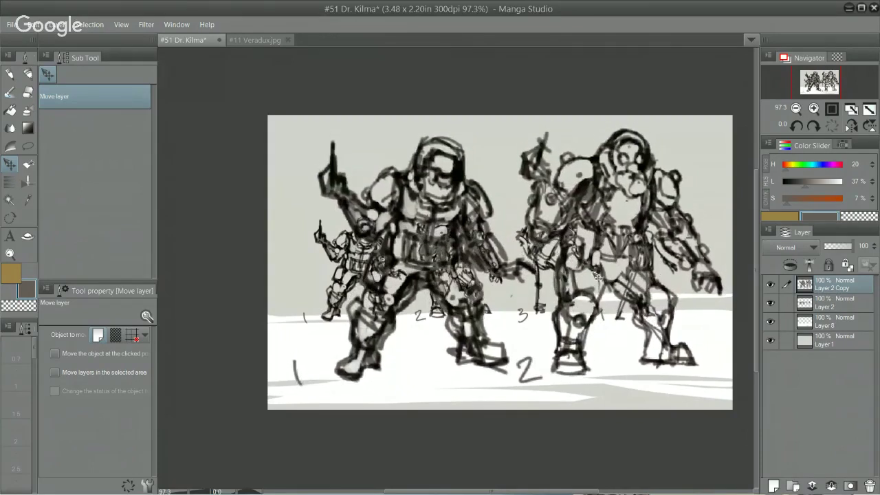
click(770, 303)
click(770, 303)
Step: Lasso pose thumbnails 1 and 2 on Layer 2, delete them and clear the selection
click(819, 310)
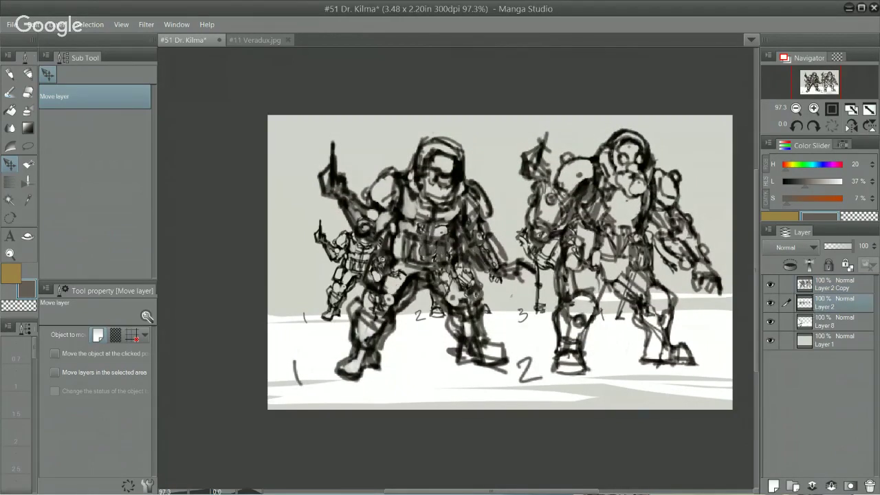
key(ctrl+t)
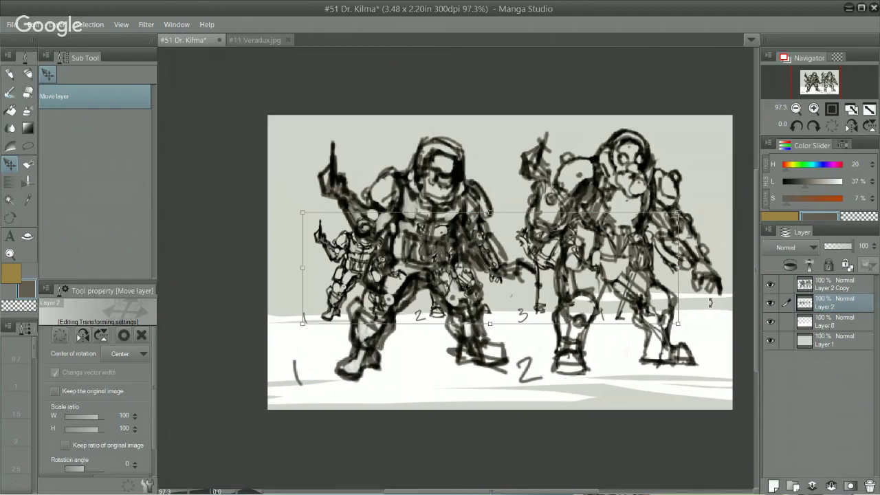
key(Return)
key(m)
mouse_move(284, 217)
mouse_down()
mouse_move(288, 340)
mouse_move(499, 337)
mouse_move(516, 283)
mouse_move(475, 180)
mouse_up()
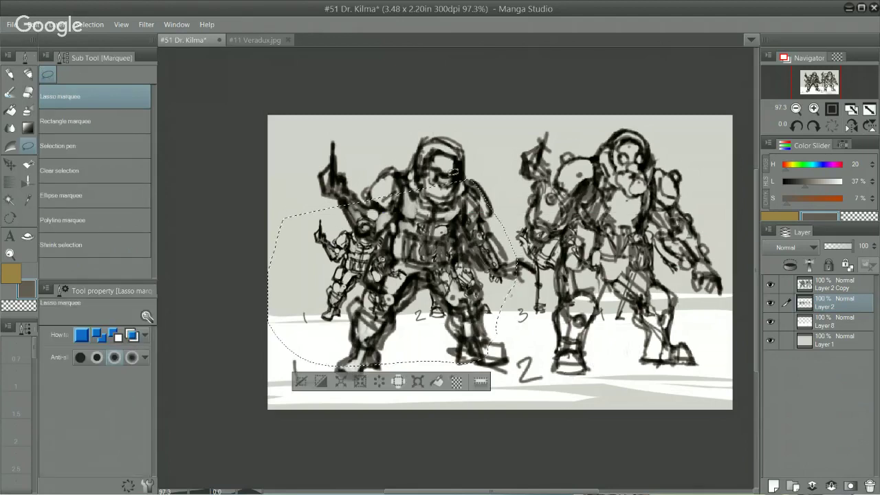
key(Delete)
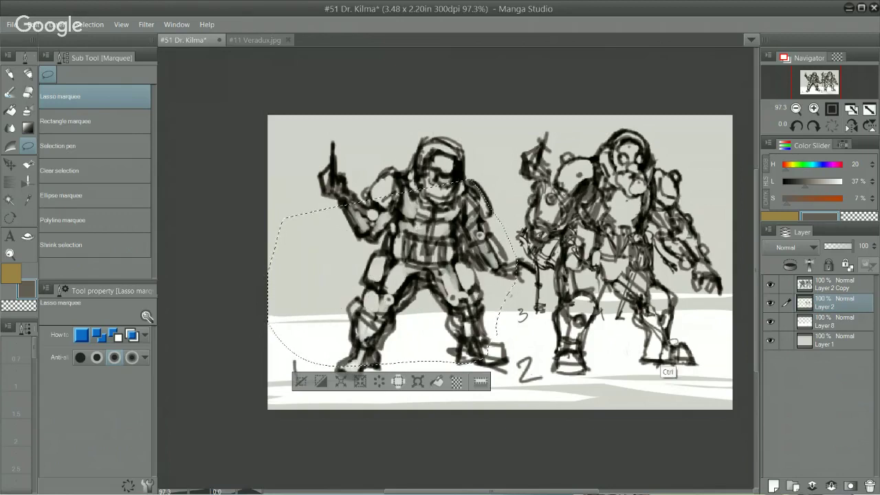
key(ctrl+d)
Step: Scale pose thumbnails 3 and 4 to 56 percent and place them at the canvas's left edge, below figure 1's raised arm
key(ctrl+t)
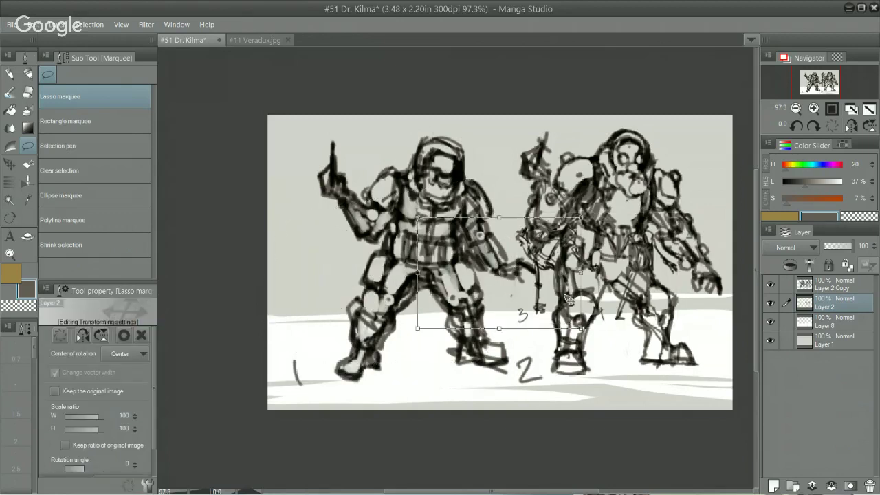
drag(566, 297, 414, 292)
drag(438, 206, 379, 248)
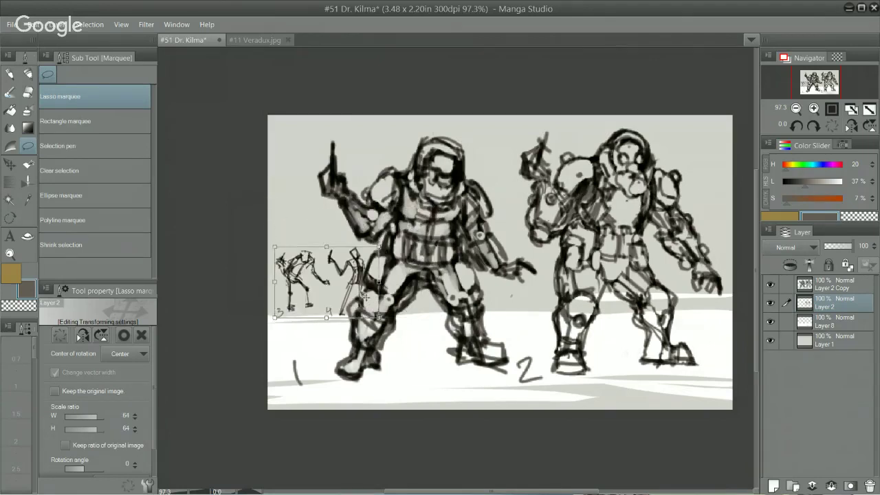
drag(366, 297, 489, 391)
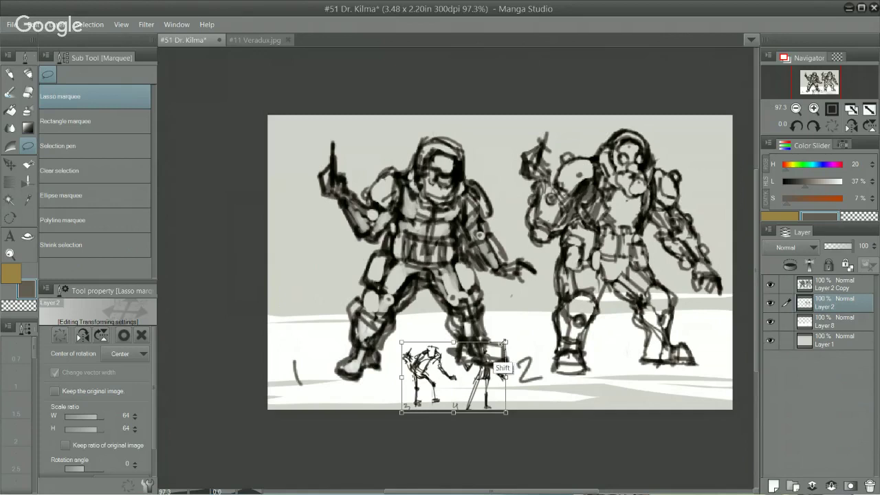
drag(505, 342, 491, 350)
drag(466, 394, 331, 277)
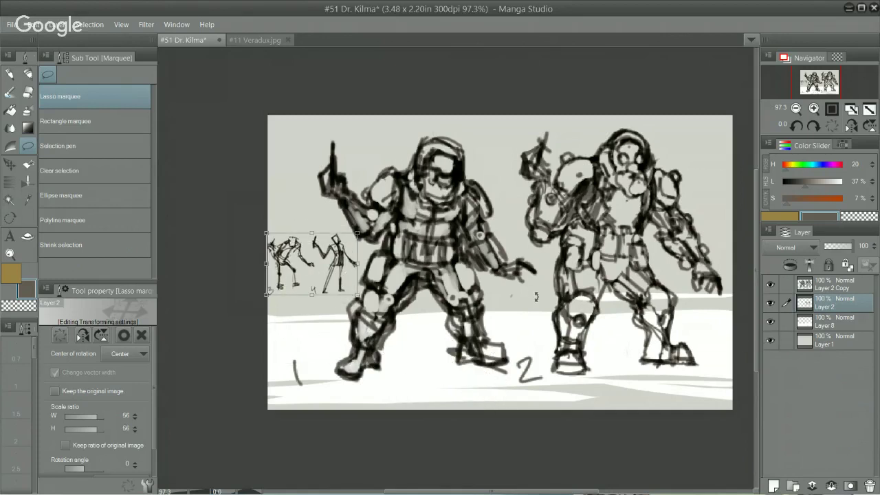
key(Return)
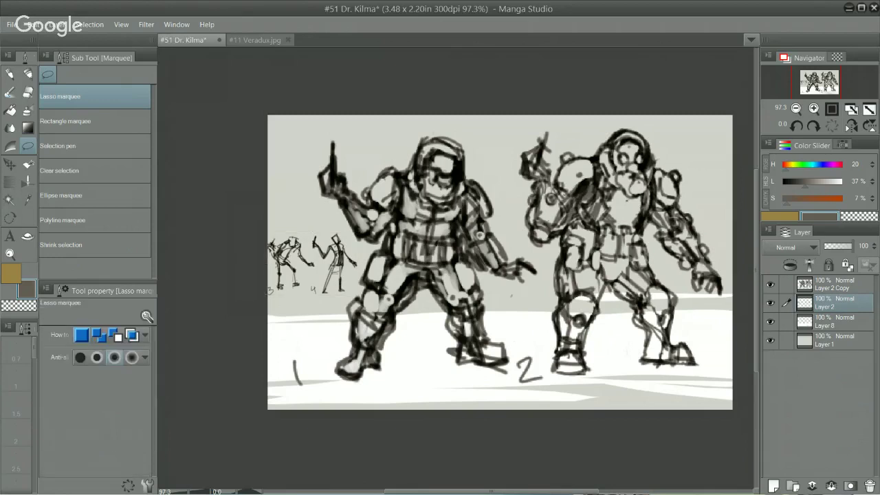
key(k)
drag(334, 283, 338, 283)
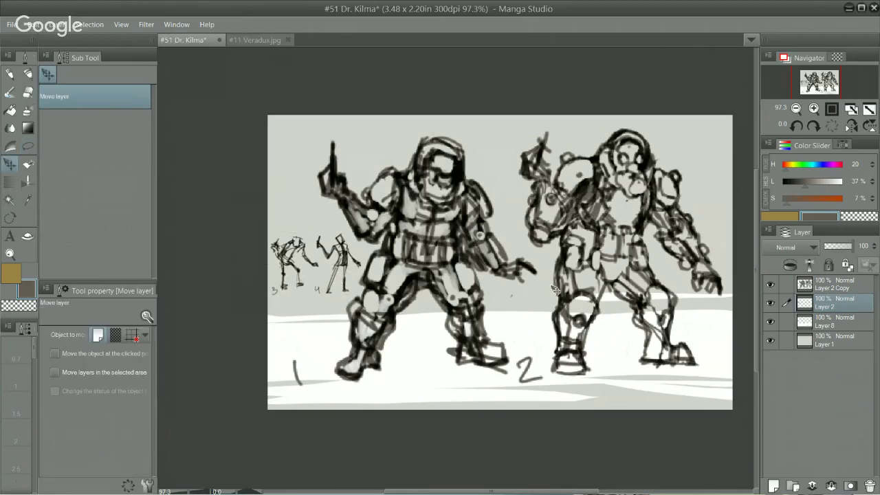
Step: Shift the two large figures on Layer 2 Copy slightly to the right and down on the canvas
click(834, 289)
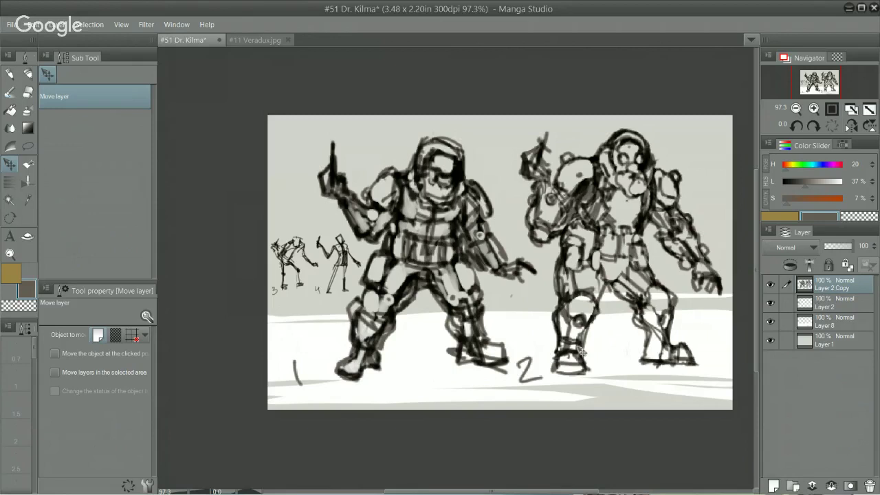
drag(582, 349, 648, 330)
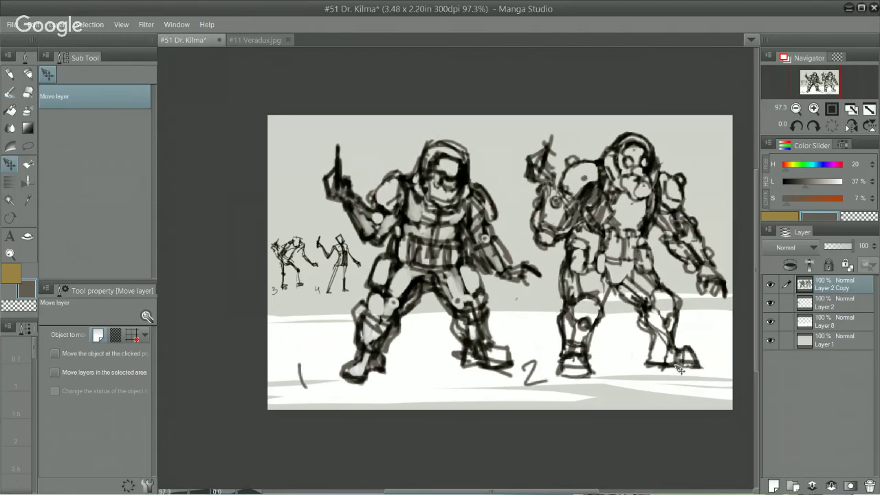
drag(681, 370, 681, 376)
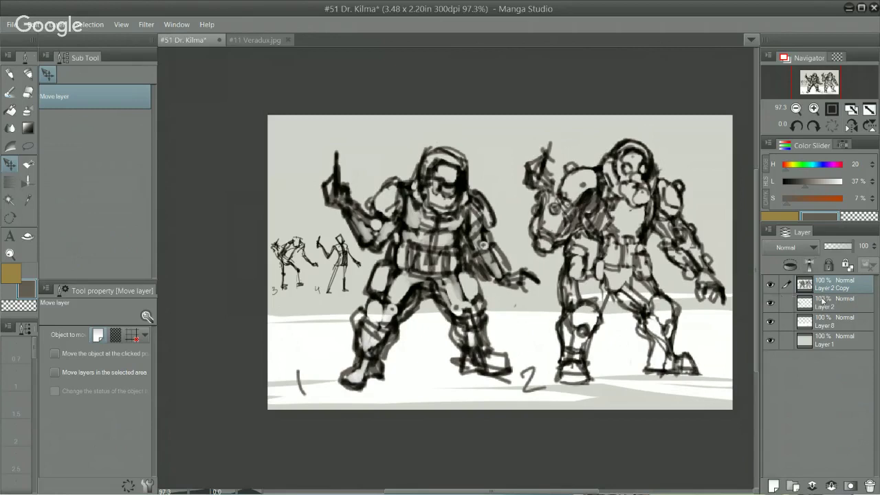
Step: Add a new layer above Layer 2 Copy and set up the Calligraphy pen with a near-black colour at 8 percent luminance
click(773, 485)
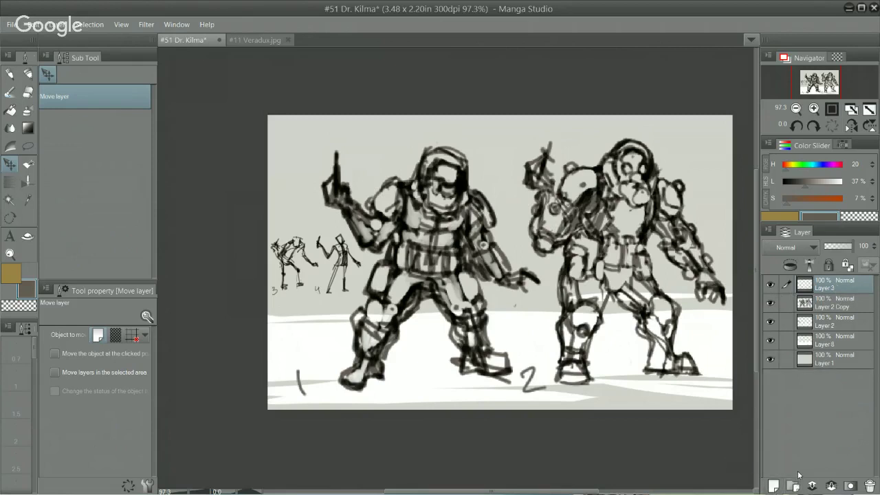
click(786, 182)
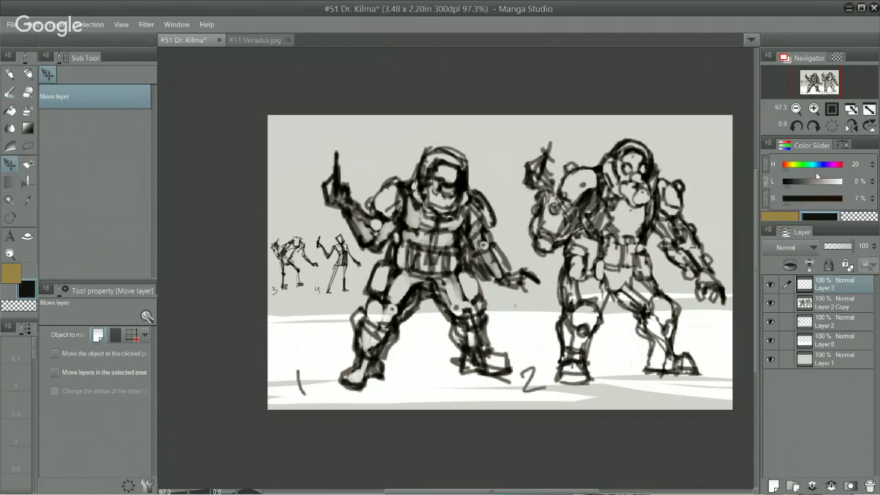
key(p)
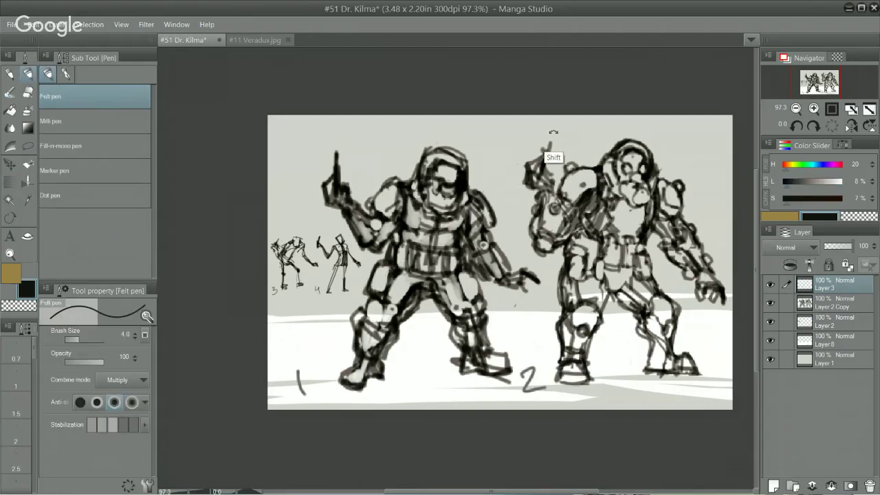
drag(542, 109, 518, 113)
click(67, 73)
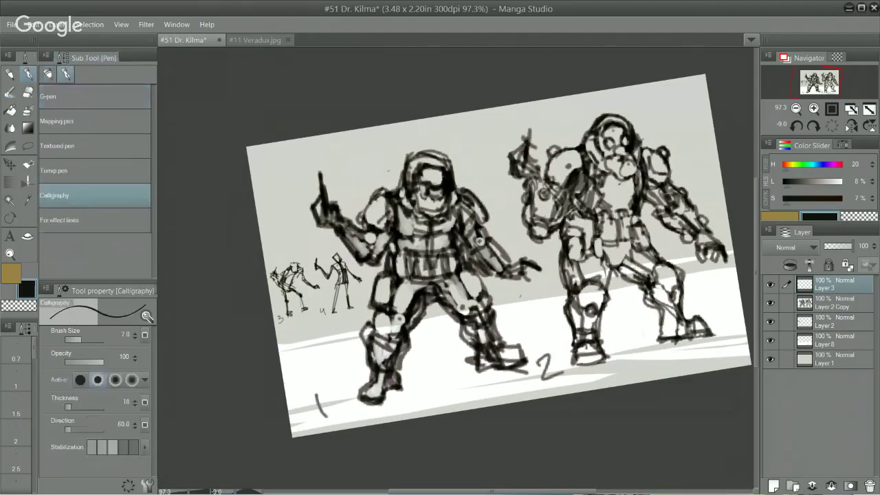
Step: Handwrite the title "Dr. Kilma" in the canvas's upper-left corner on Layer 3, with the canvas rotated to -14 degrees
drag(631, 76, 695, 51)
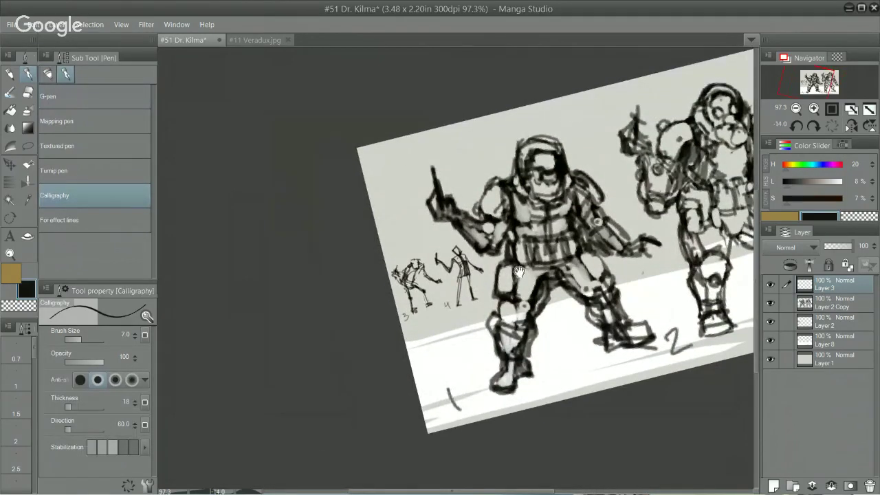
drag(512, 273, 346, 323)
ctrl+click(462, 277)
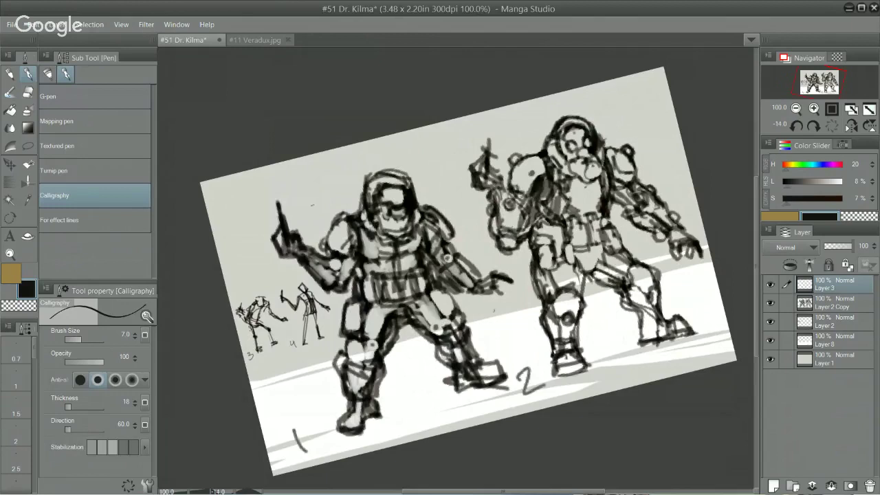
mouse_move(218, 192)
mouse_down()
mouse_move(220, 208)
mouse_move(243, 199)
mouse_up()
drag(251, 197, 249, 199)
mouse_move(258, 187)
mouse_down()
mouse_move(251, 194)
mouse_move(260, 197)
mouse_up()
drag(263, 188, 298, 180)
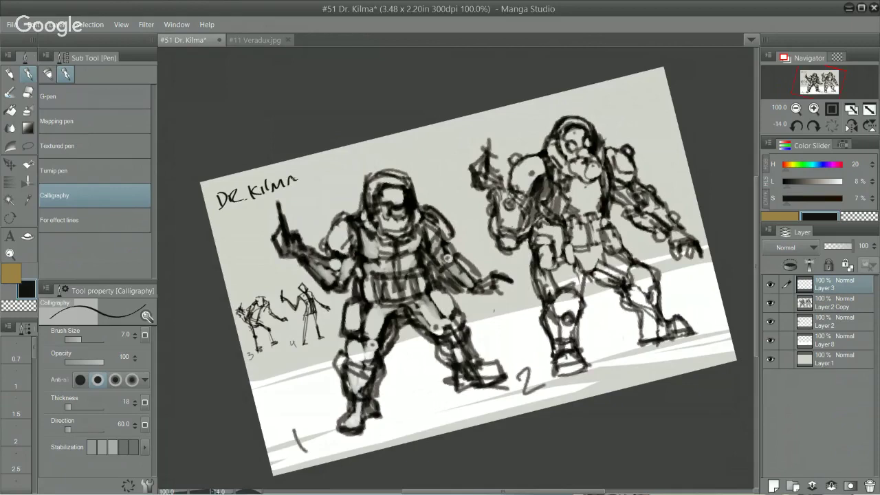